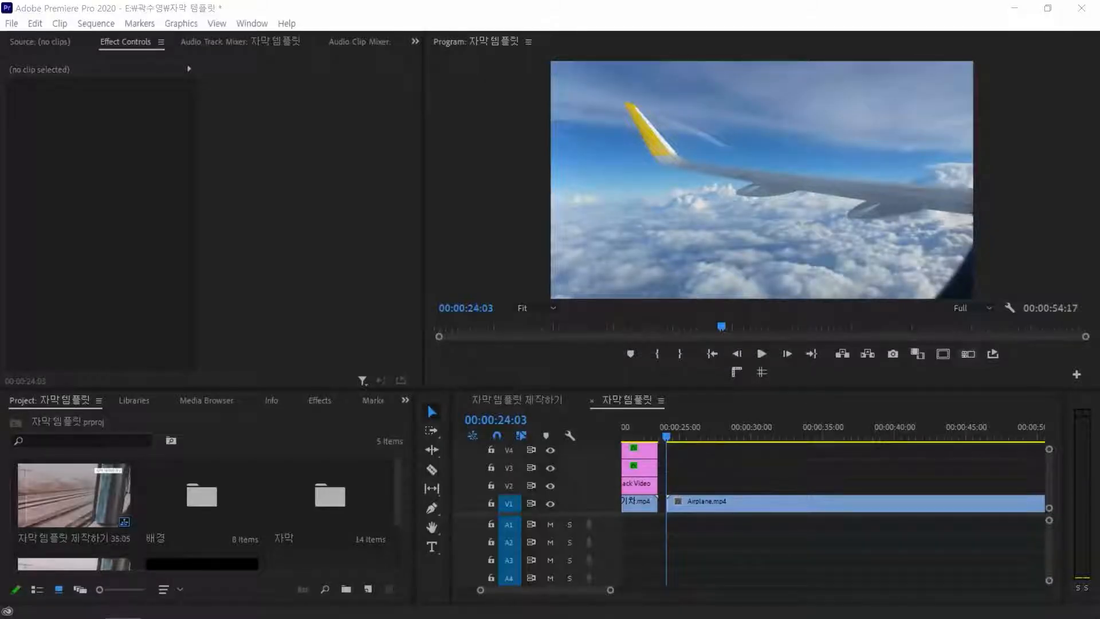
Scale the Airplane.mp4 clip on track V1 to the frame size
{"action": "right_click", "coordinate": [854, 502]}
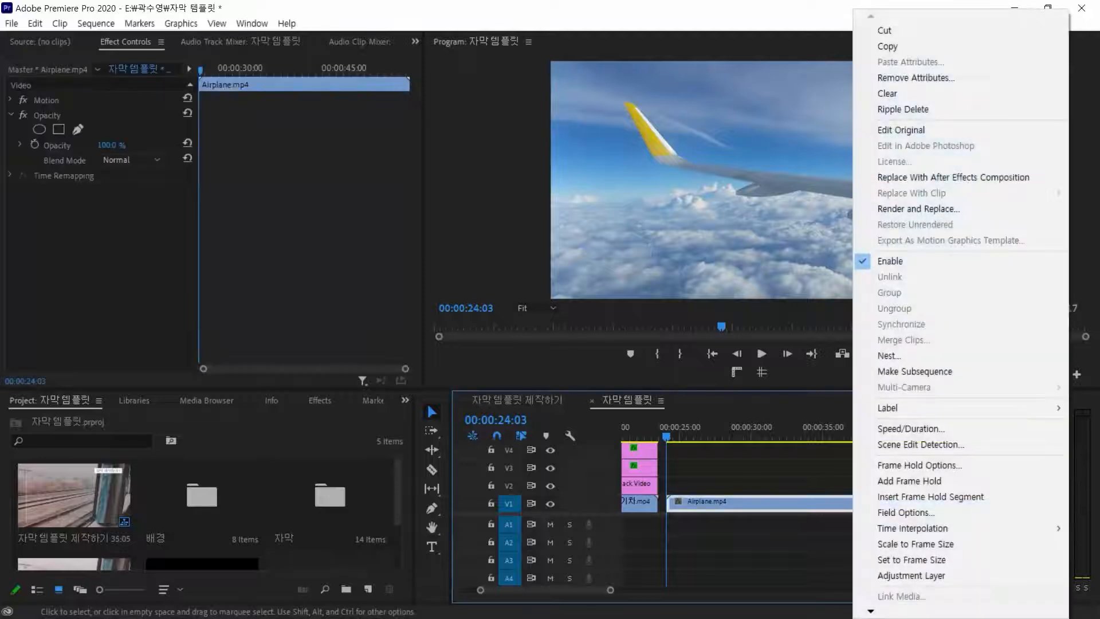
{"action": "left_click", "coordinate": [916, 544]}
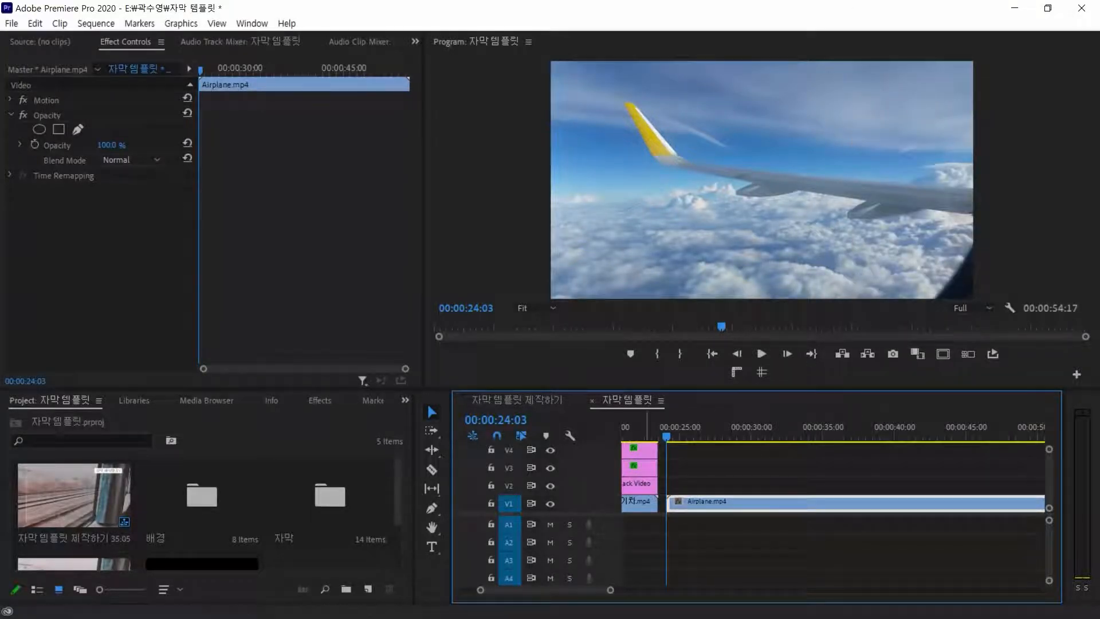
Check the opacity of the Black Video clip over the train footage, and return the playhead to the start of Airplane.mp4
{"action": "left_click", "coordinate": [644, 430]}
{"action": "left_click", "coordinate": [650, 486]}
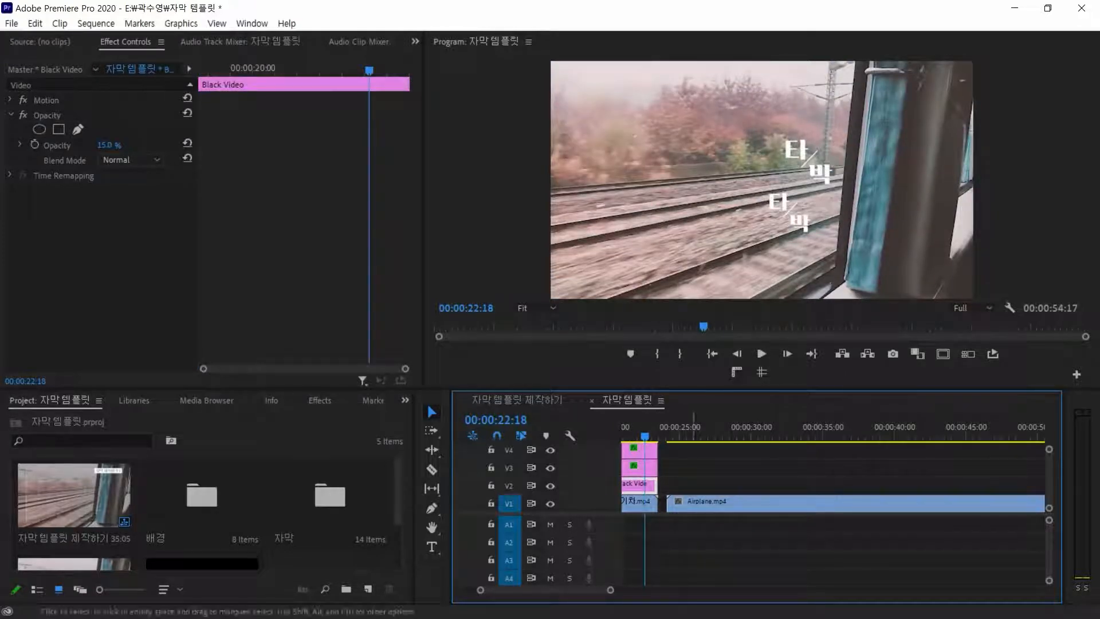
{"action": "left_click_drag", "start_coordinate": [678, 429], "coordinate": [666, 429]}
{"action": "left_click", "coordinate": [778, 472]}
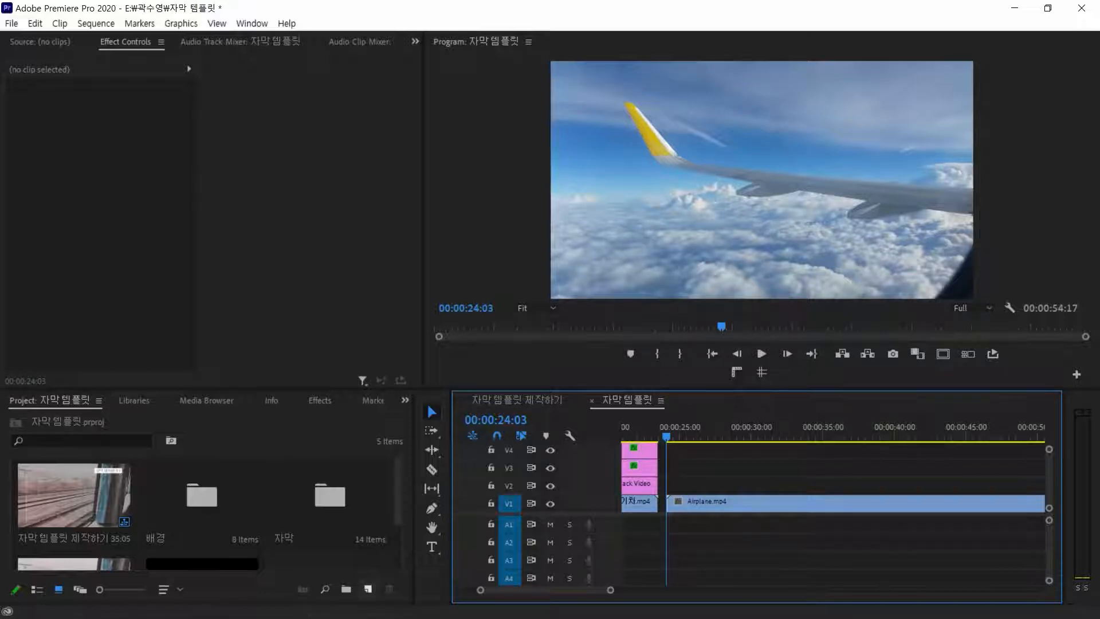
Create a new white color matte and name it white
{"action": "left_click", "coordinate": [368, 589]}
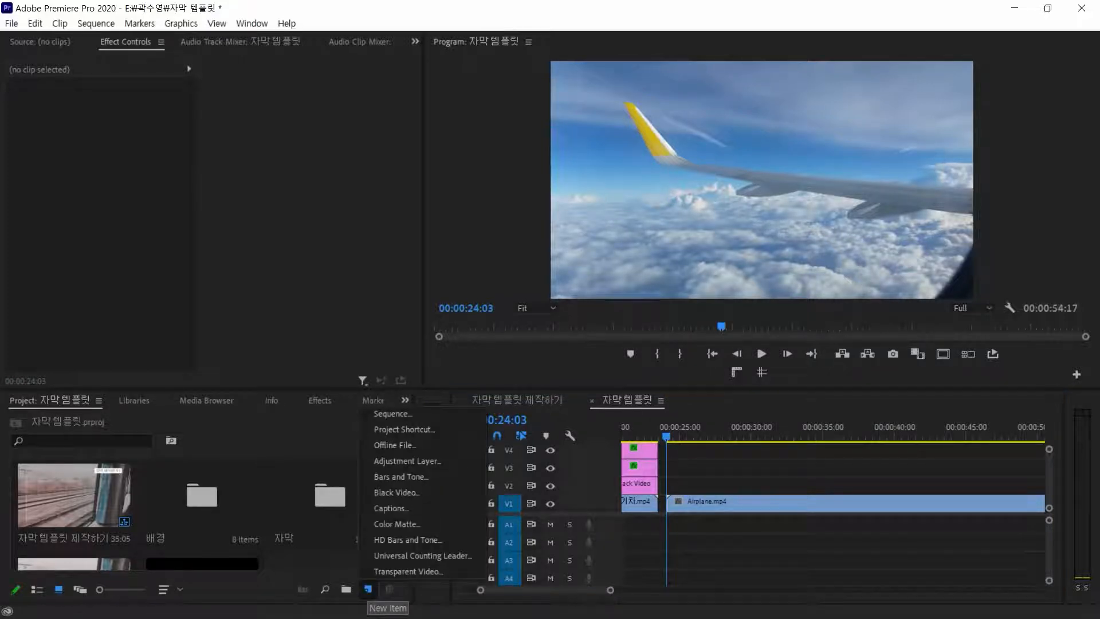
{"action": "left_click", "coordinate": [397, 524]}
{"action": "key", "text": "Return"}
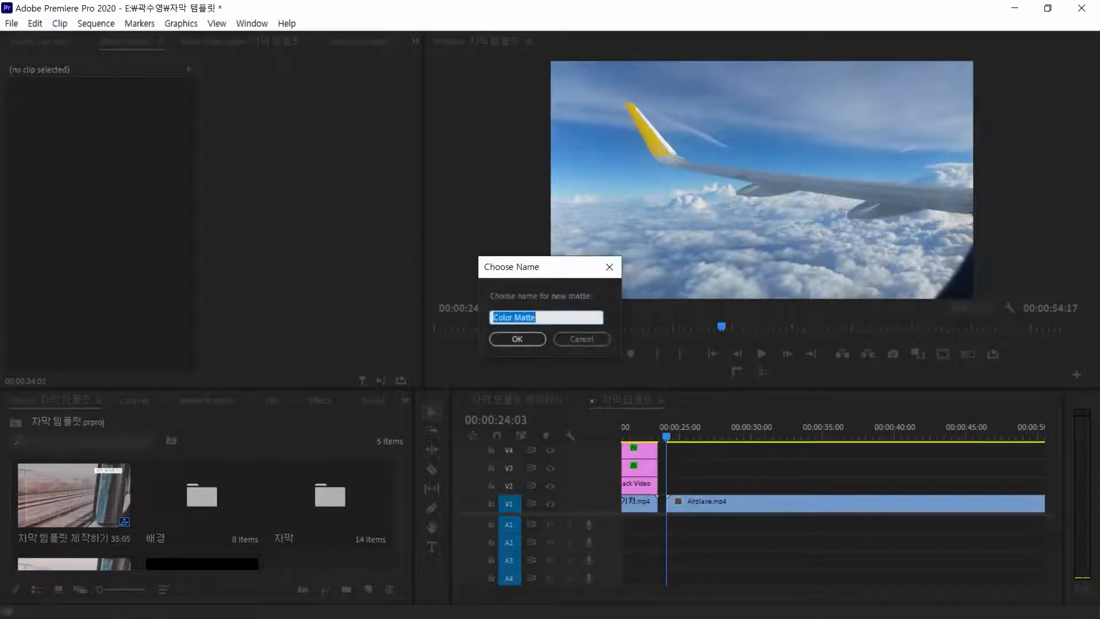
{"action": "type", "text": "조"}
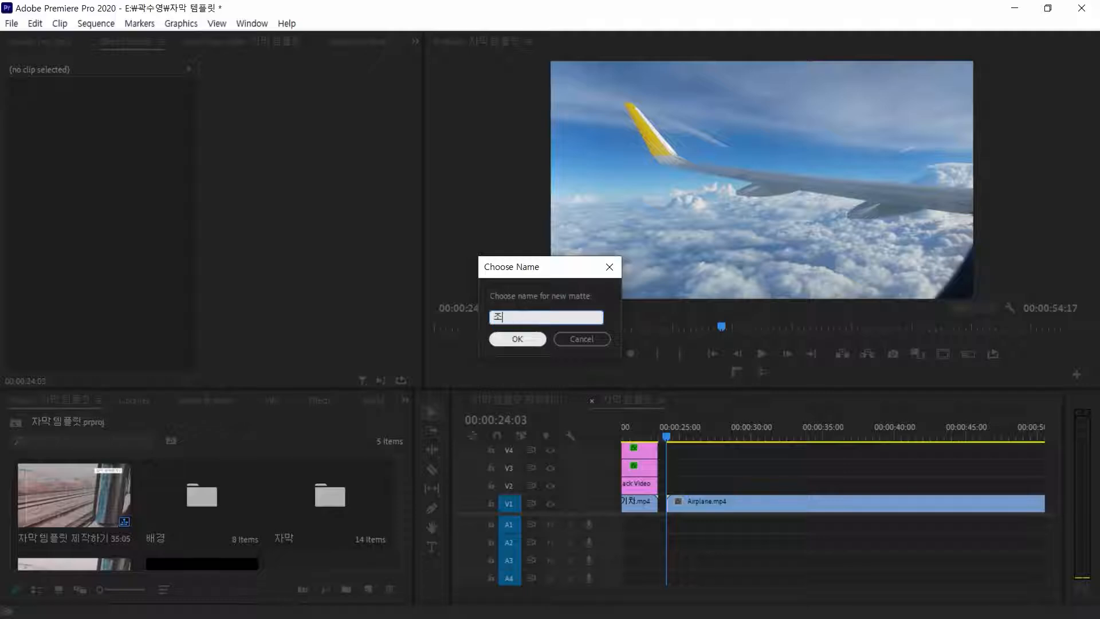
{"action": "key", "text": "BackSpace"}
{"action": "type", "text": "white"}
{"action": "key", "text": "Return"}
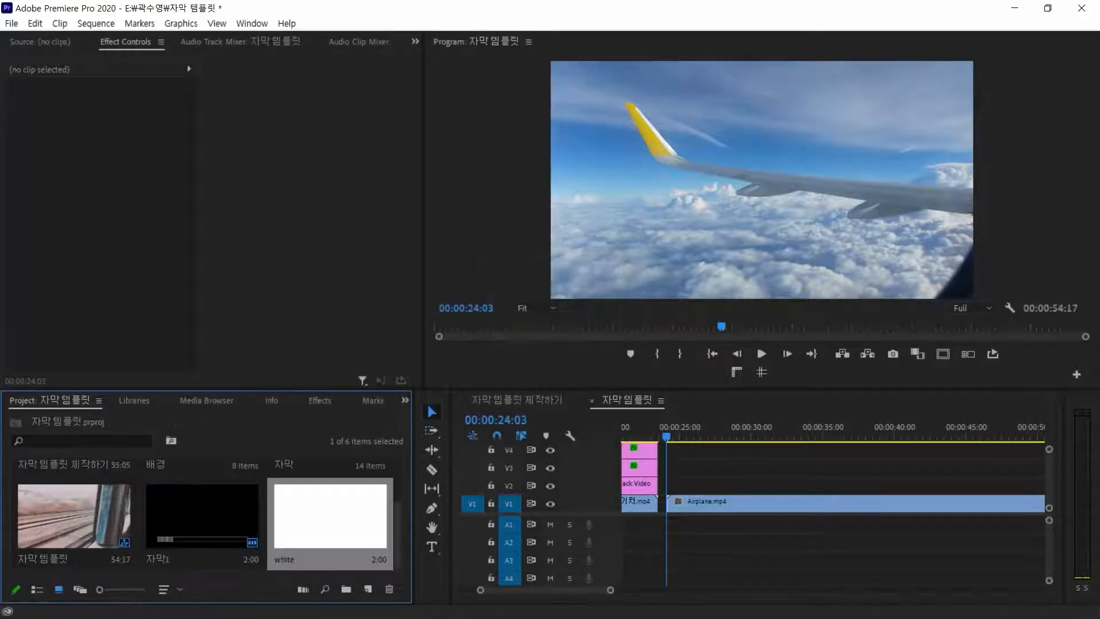
Place the white matte on track V2 above Airplane.mp4 and extend it to the end of that clip
{"action": "left_click_drag", "start_coordinate": [330, 516], "coordinate": [681, 485]}
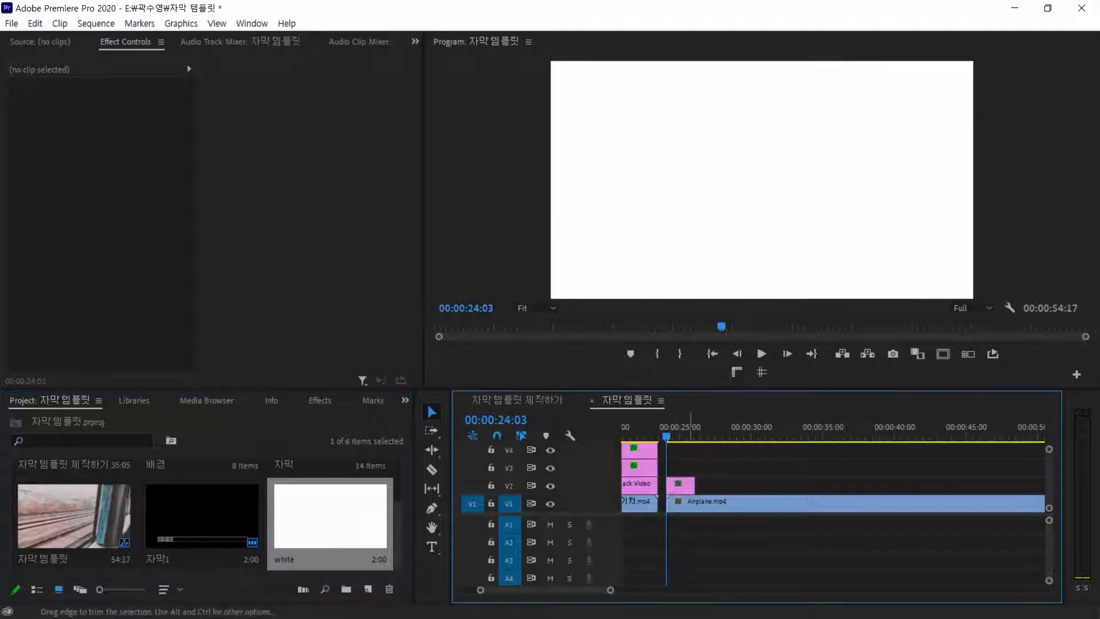
{"action": "key", "text": "minus"}
{"action": "key", "text": "minus"}
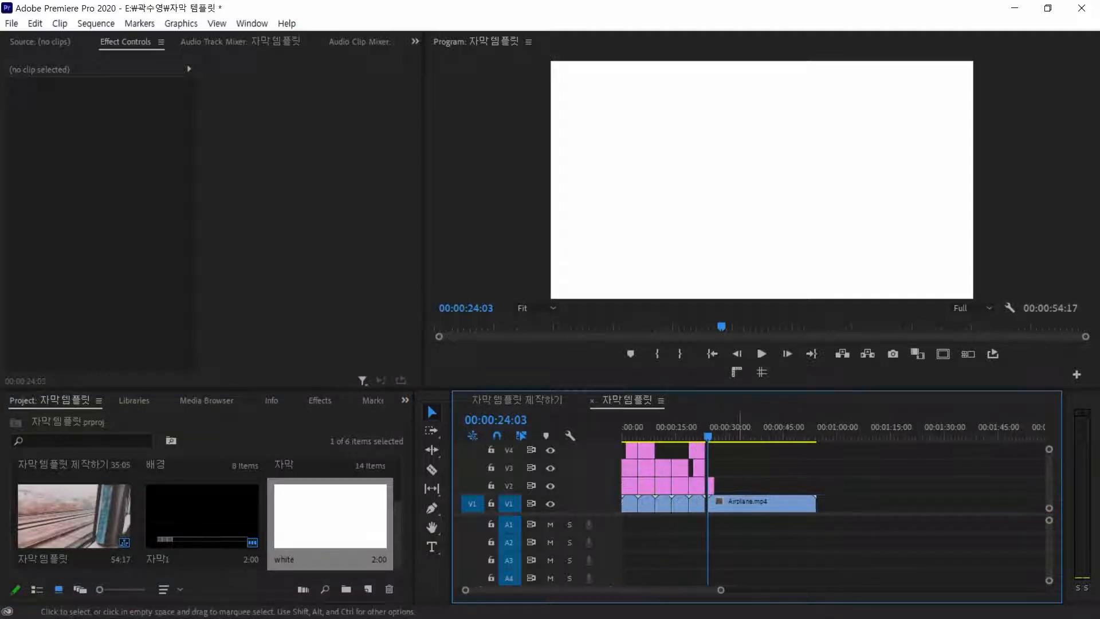
{"action": "left_click_drag", "start_coordinate": [717, 486], "coordinate": [815, 486]}
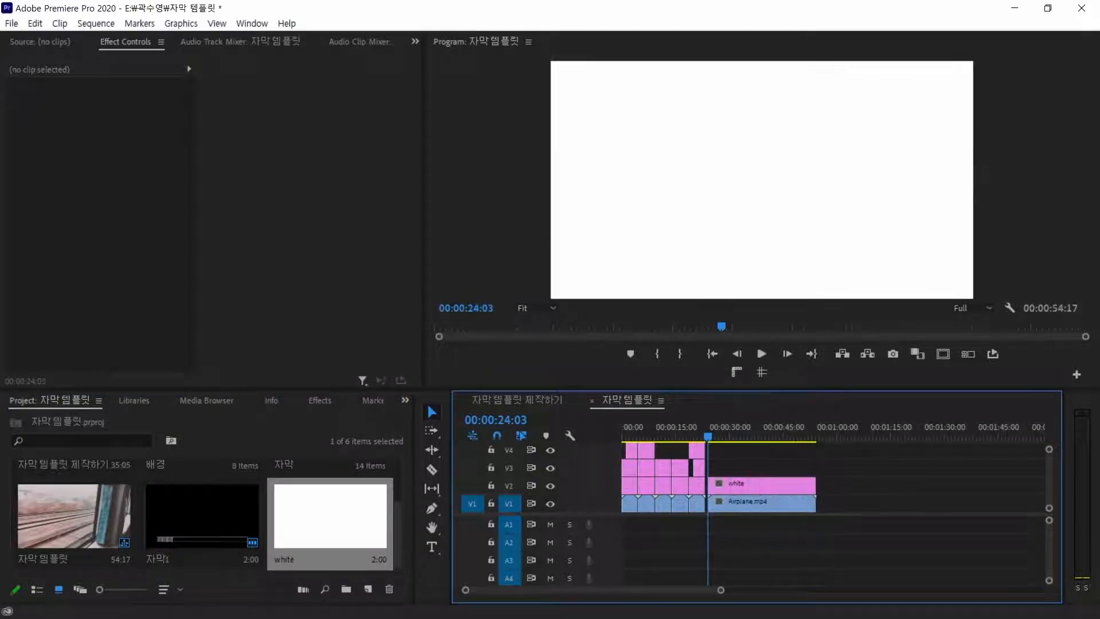
Move the 자막1 item into the 자막 bin and the white matte into the 배경 bin
{"action": "scroll", "coordinate": [237, 515], "scroll_direction": "up", "scroll_amount": 2}
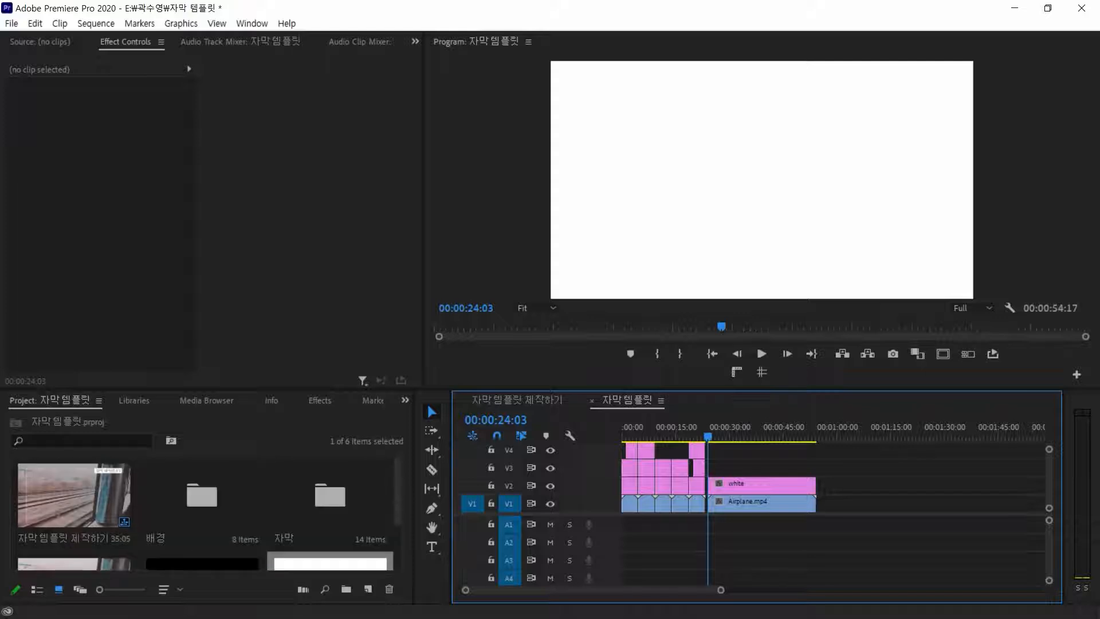
{"action": "left_click", "coordinate": [237, 546]}
{"action": "left_click_drag", "start_coordinate": [237, 547], "coordinate": [330, 499]}
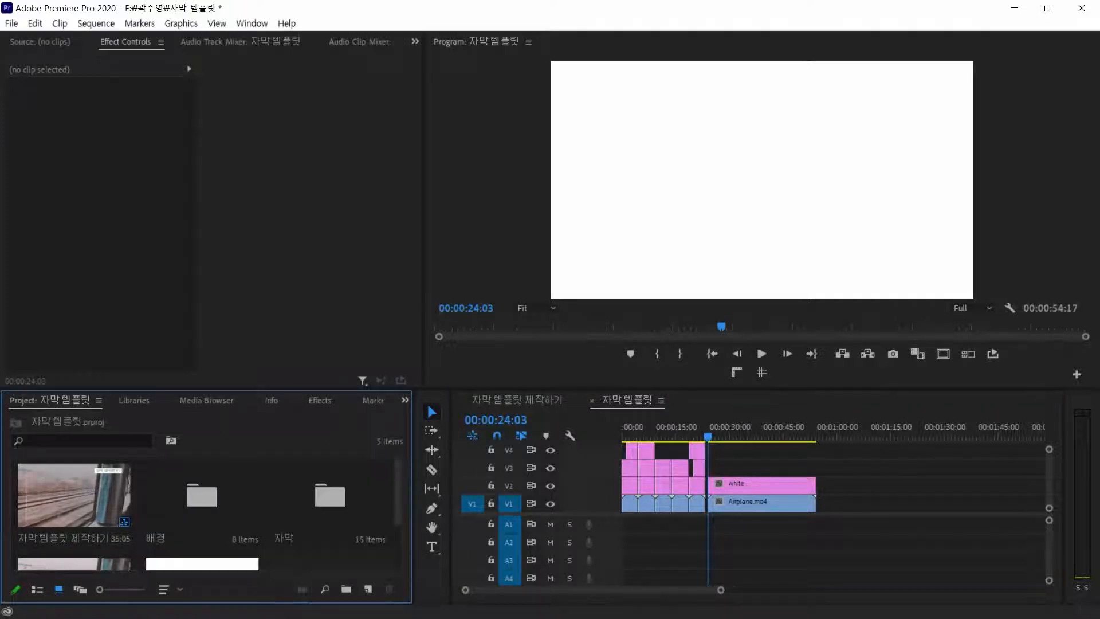
{"action": "left_click_drag", "start_coordinate": [202, 564], "coordinate": [201, 498]}
{"action": "left_click", "coordinate": [756, 541]}
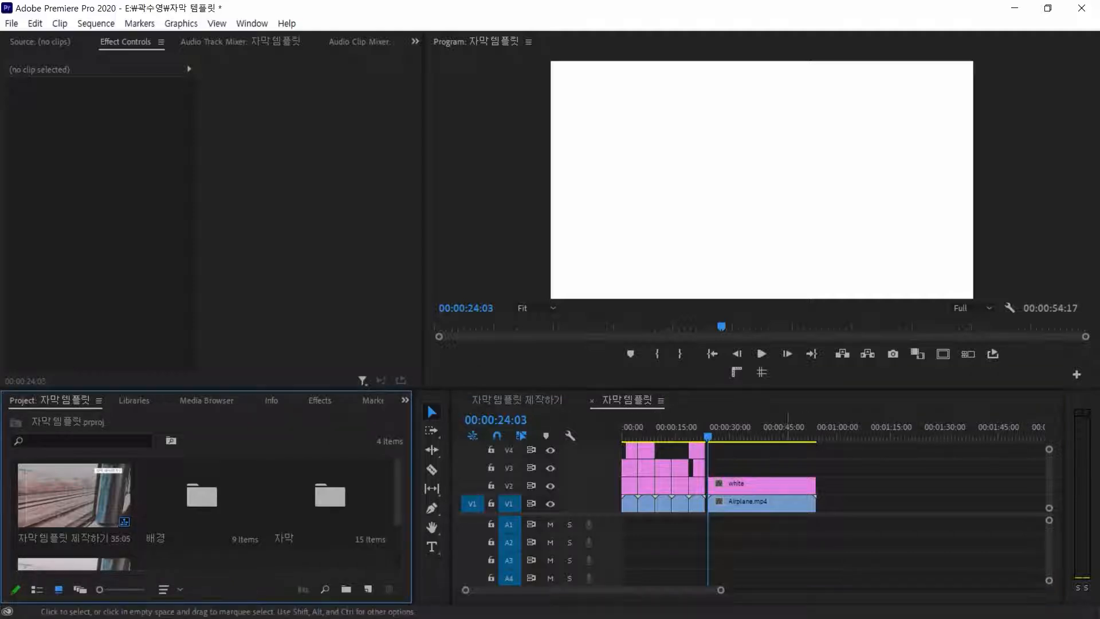
Try opacity values of 15% and 10% on the white matte clip on track V2
{"action": "left_click", "coordinate": [790, 542]}
{"action": "key", "text": "equal"}
{"action": "key", "text": "equal"}
{"action": "key", "text": "equal"}
{"action": "left_click_drag", "start_coordinate": [835, 437], "coordinate": [794, 436]}
{"action": "left_click", "coordinate": [803, 486]}
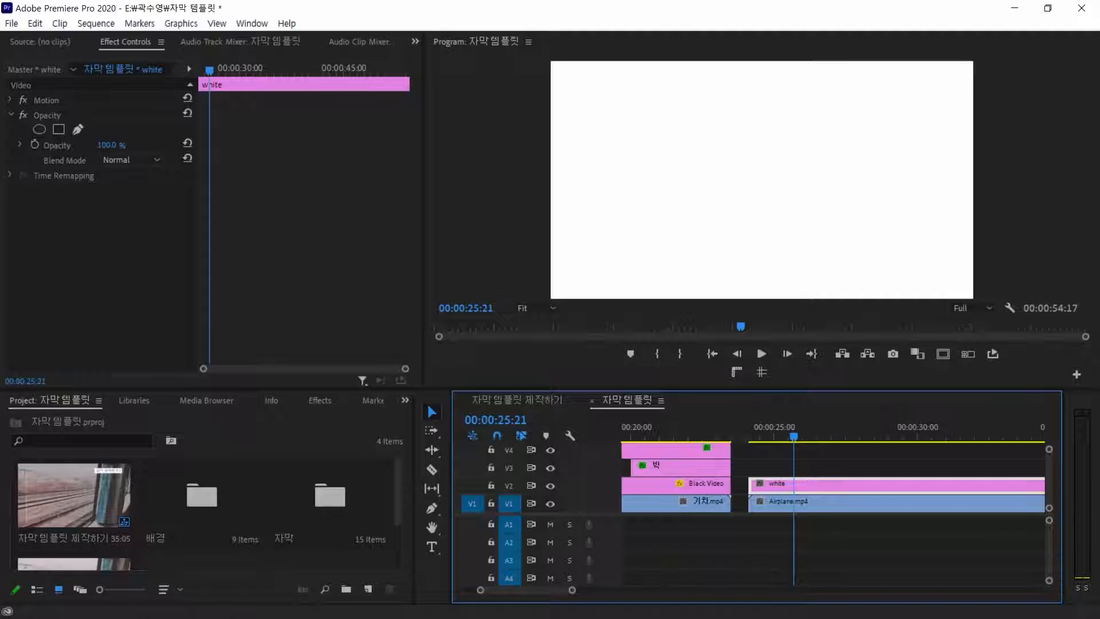
{"action": "left_click", "coordinate": [111, 145]}
{"action": "type", "text": "15"}
{"action": "key", "text": "Return"}
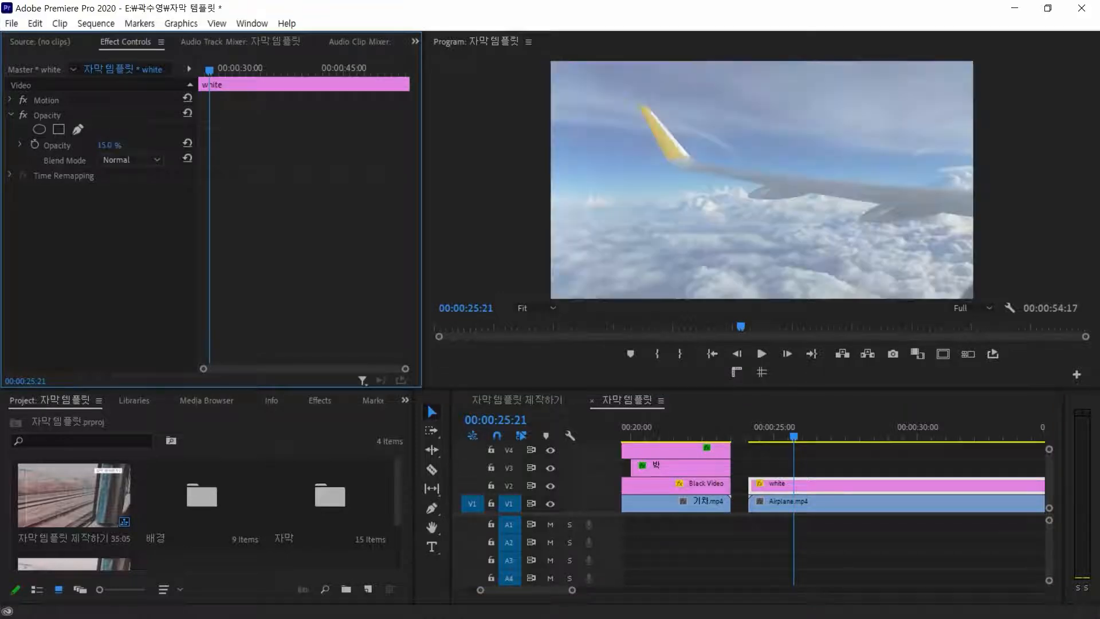
{"action": "left_click", "coordinate": [109, 146]}
{"action": "type", "text": "10"}
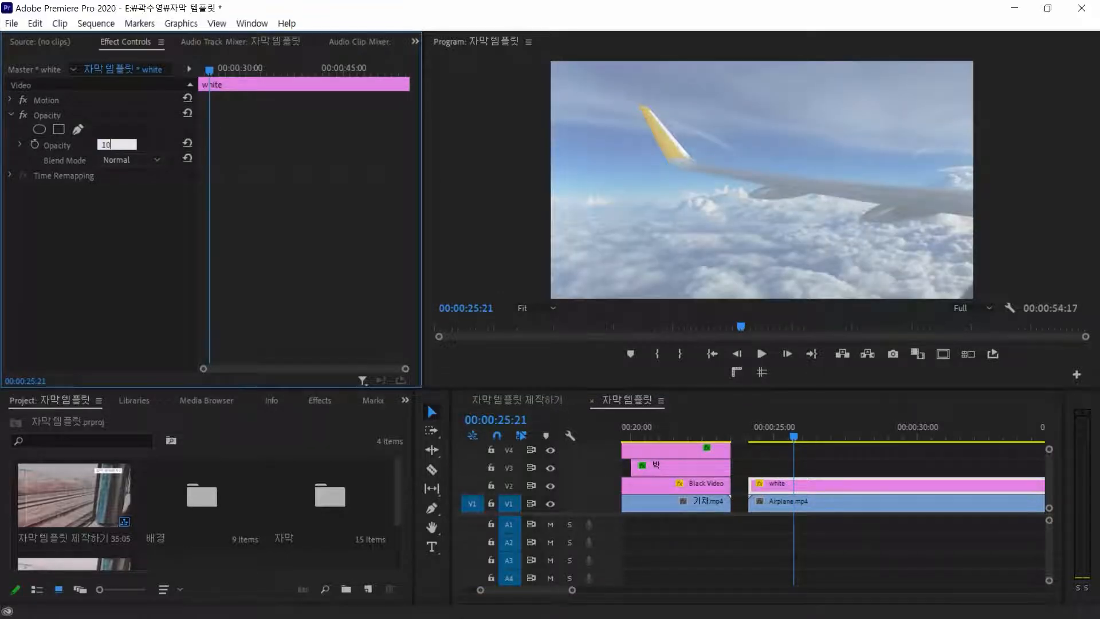
{"action": "key", "text": "Return"}
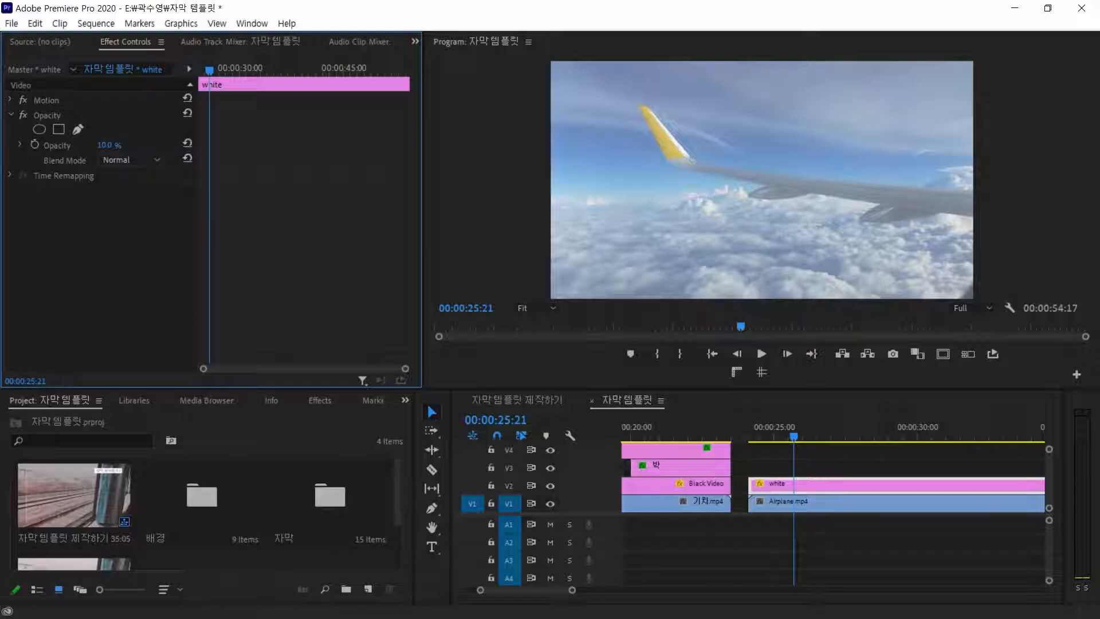
Set the white matte clip's opacity to 5%
{"action": "left_click", "coordinate": [108, 145]}
{"action": "type", "text": "5"}
{"action": "key", "text": "Return"}
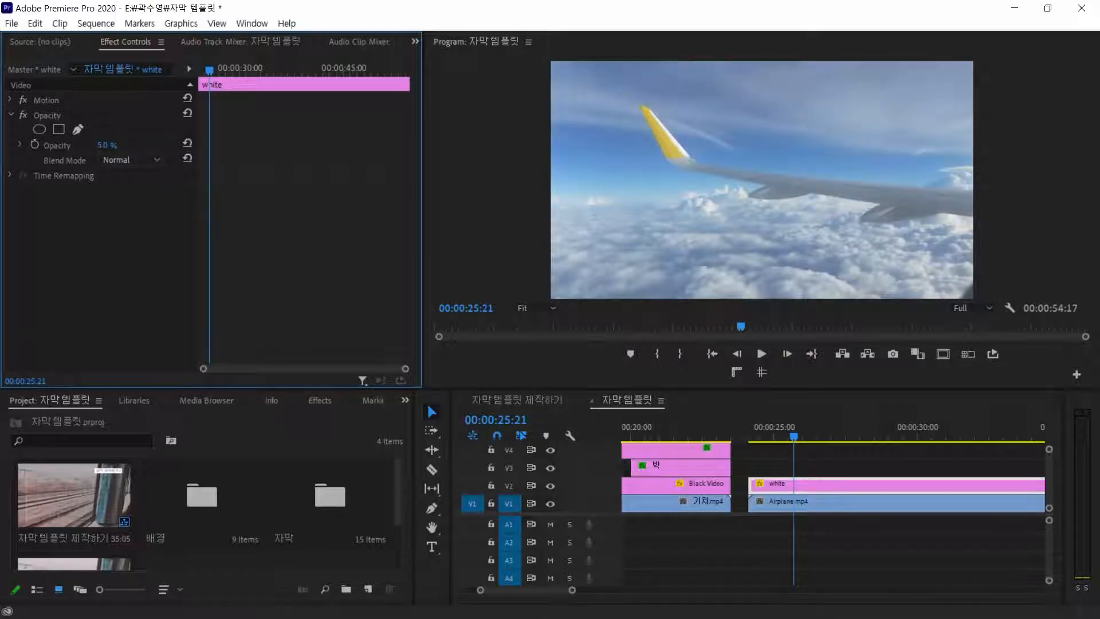
Compare the picture with track V2 hidden and shown, and return the playhead to the start of the white clip at 00:00:24:03
{"action": "left_click", "coordinate": [931, 486]}
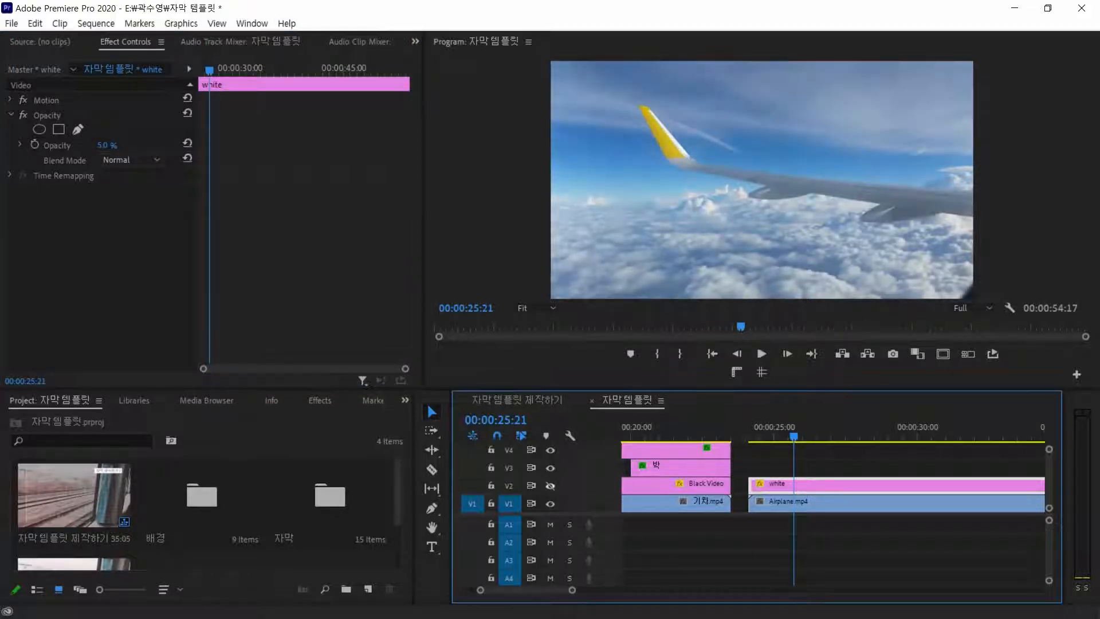
{"action": "left_click", "coordinate": [937, 461]}
{"action": "left_click_drag", "start_coordinate": [793, 435], "coordinate": [748, 436]}
{"action": "left_click", "coordinate": [839, 485]}
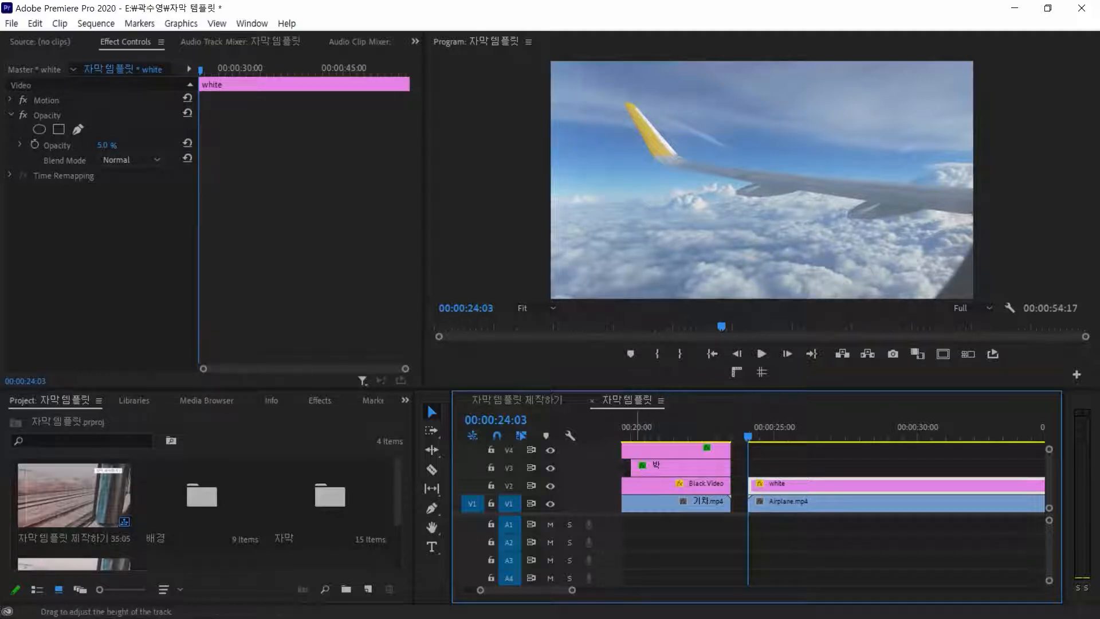
Switch to the 자막 템플릿 제작하기 sequence and hide tracks V3 to V6 to isolate the first caption example
{"action": "left_click", "coordinate": [517, 400]}
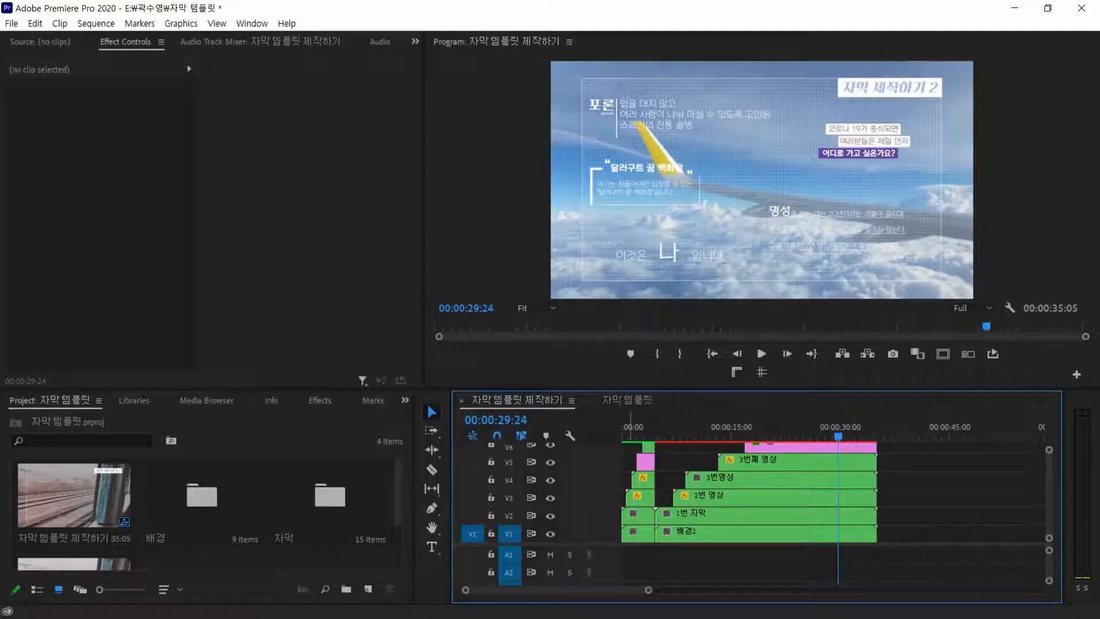
{"action": "left_click", "coordinate": [550, 480]}
{"action": "left_click", "coordinate": [550, 462]}
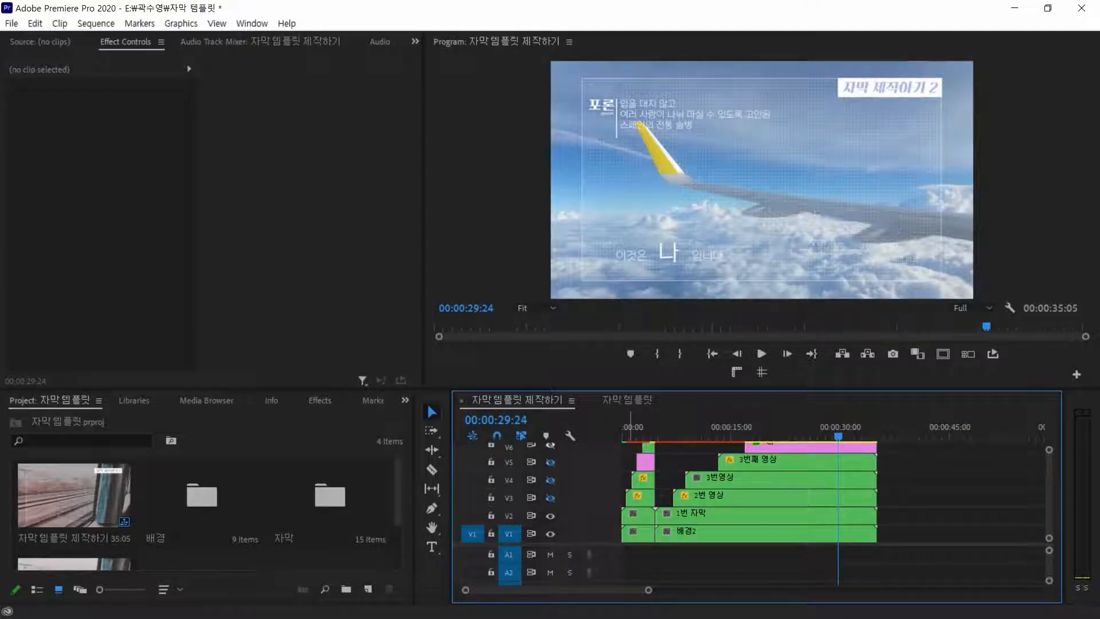
{"action": "left_click", "coordinate": [550, 446]}
Enlarge the preview to 50% and play the sequence from 00:00:04:21 to review the 포론 caption animation
{"action": "left_click", "coordinate": [536, 308]}
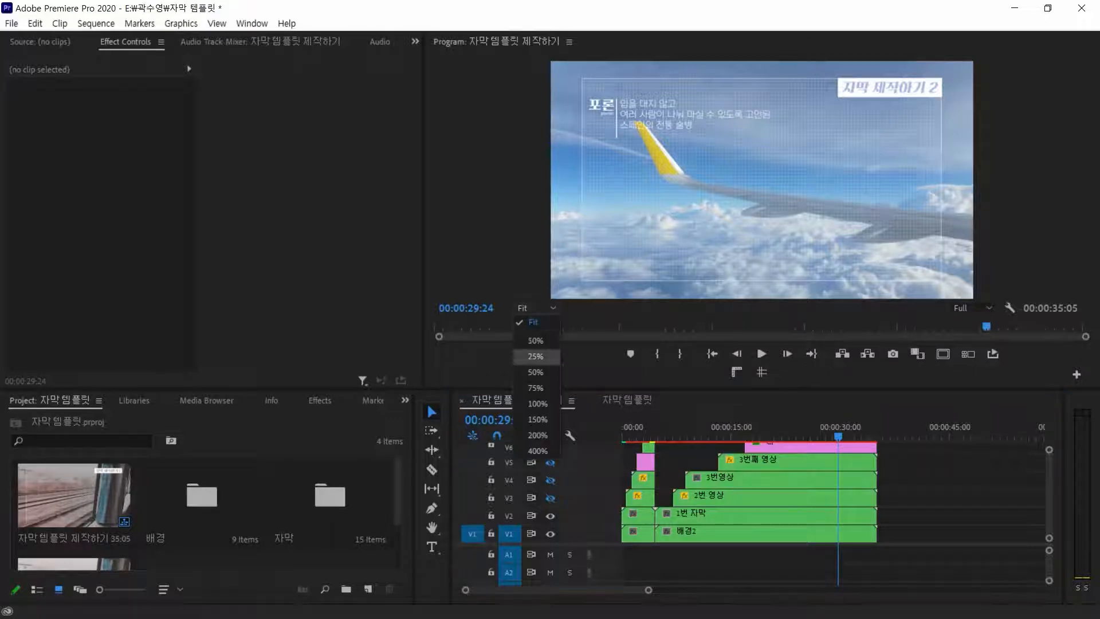
{"action": "left_click", "coordinate": [536, 373]}
{"action": "left_click_drag", "start_coordinate": [745, 296], "coordinate": [714, 296]}
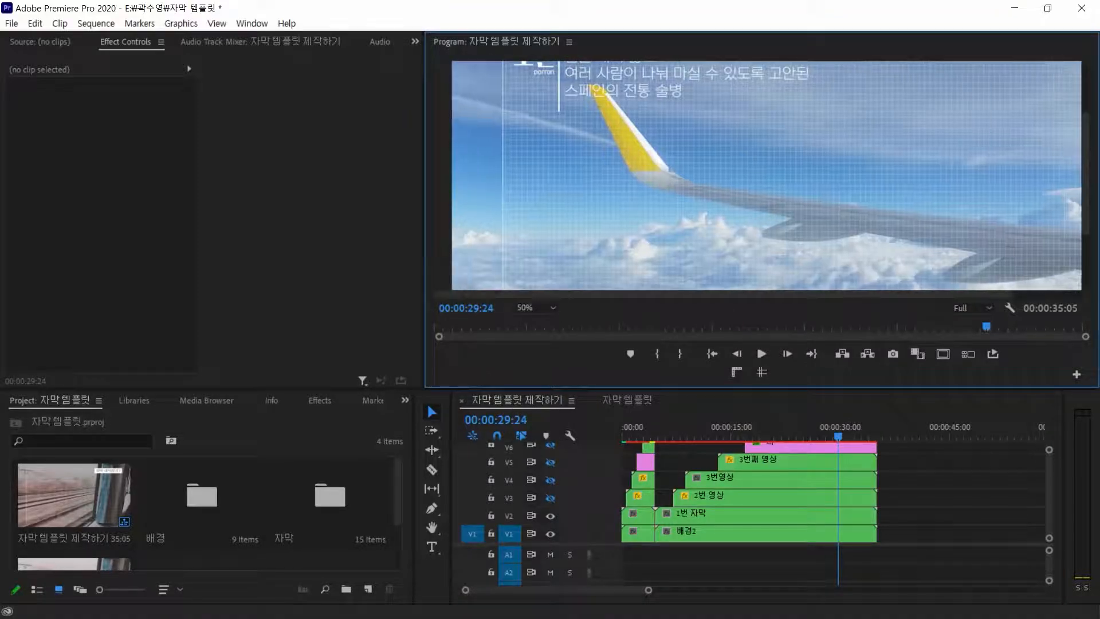
{"action": "left_click_drag", "start_coordinate": [1086, 174], "coordinate": [1086, 123]}
{"action": "left_click_drag", "start_coordinate": [682, 428], "coordinate": [656, 429]}
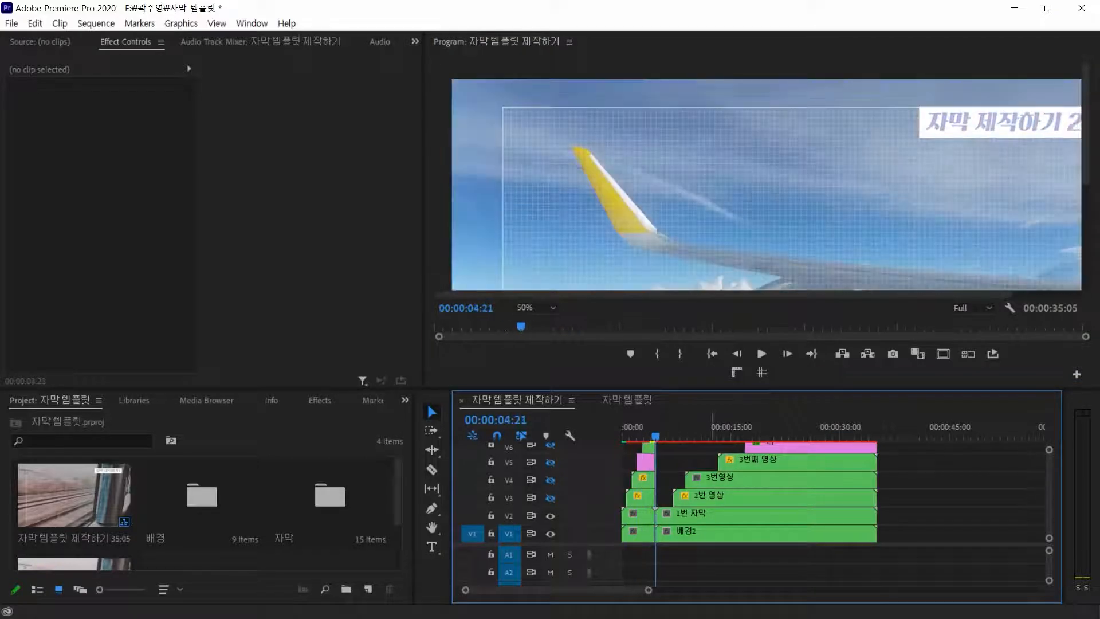
{"action": "key", "text": "space"}
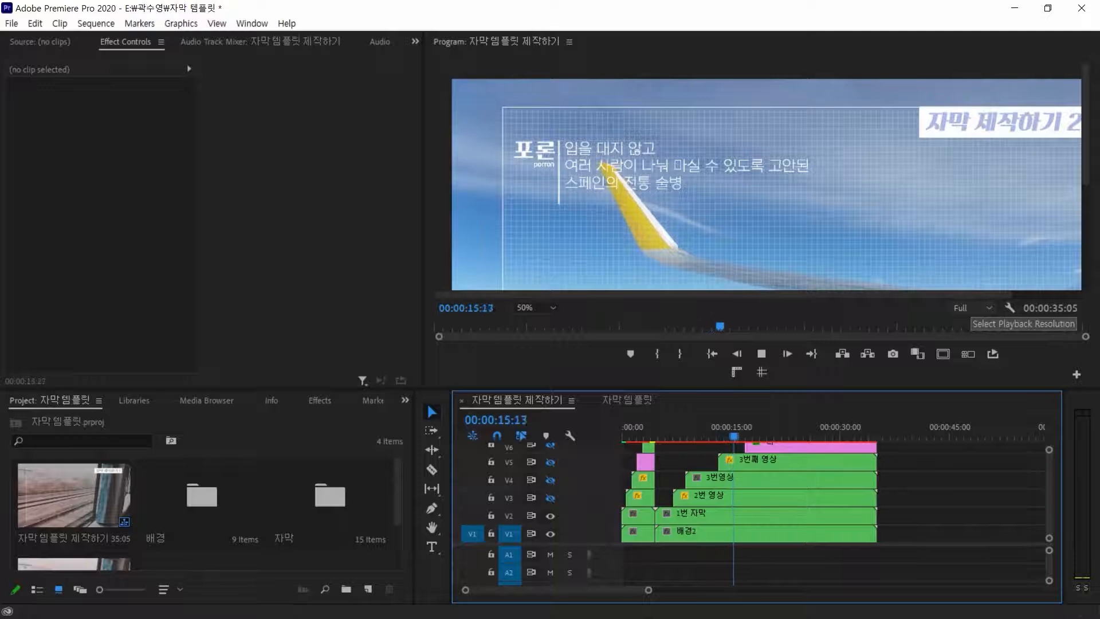
{"action": "key", "text": "space"}
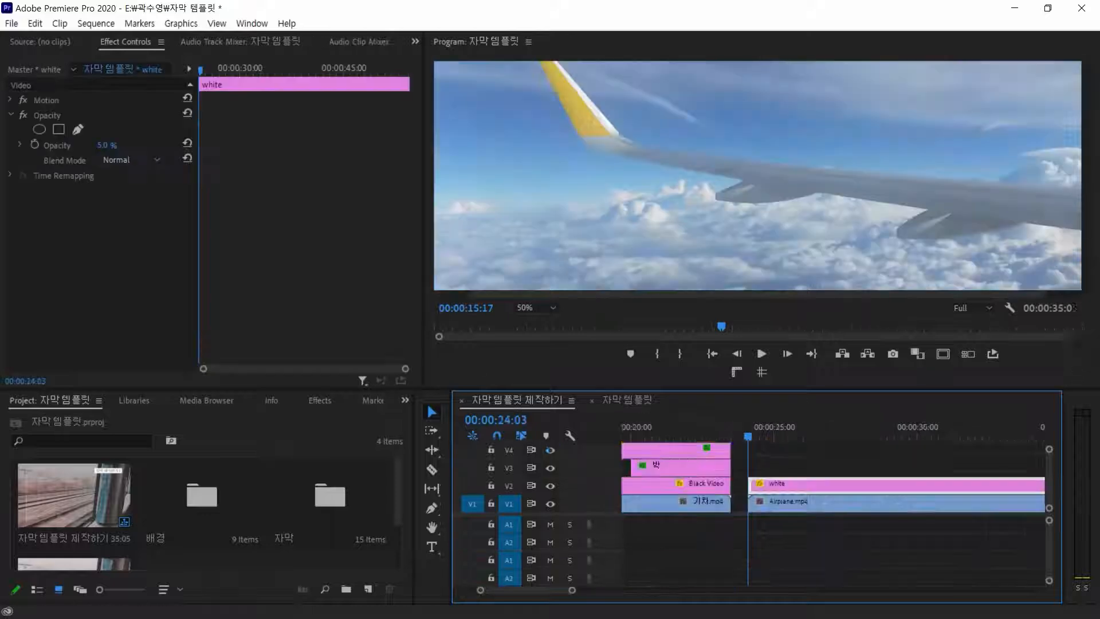
Return to the 자막 템플릿 sequence and add the text 포론 near the wing tip at 00:00:24:03
{"action": "left_click", "coordinate": [818, 539]}
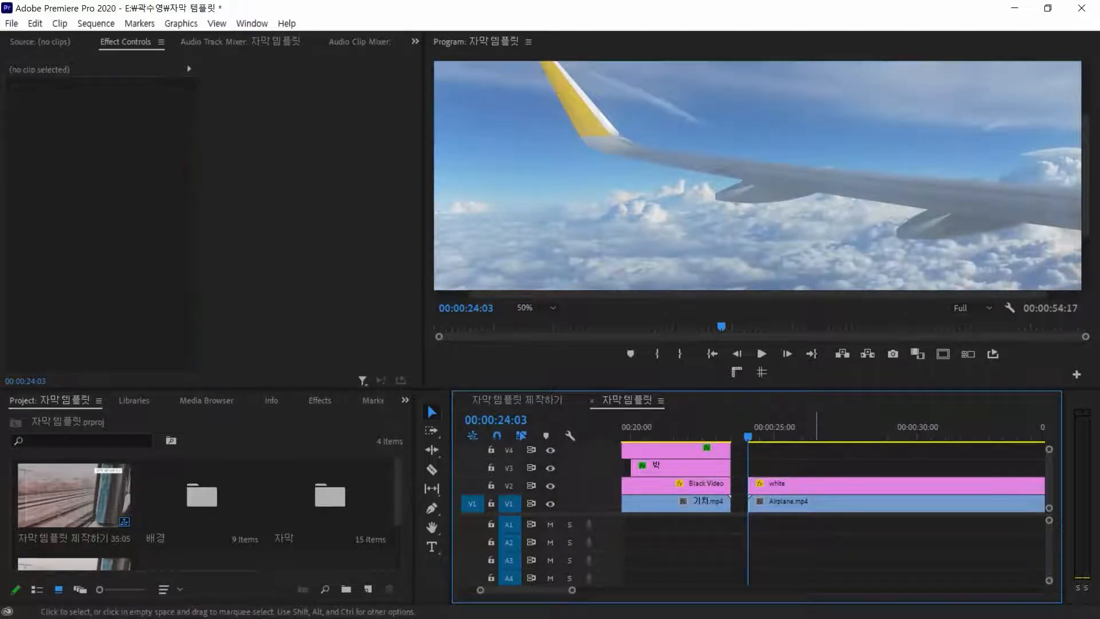
{"action": "left_click", "coordinate": [431, 546]}
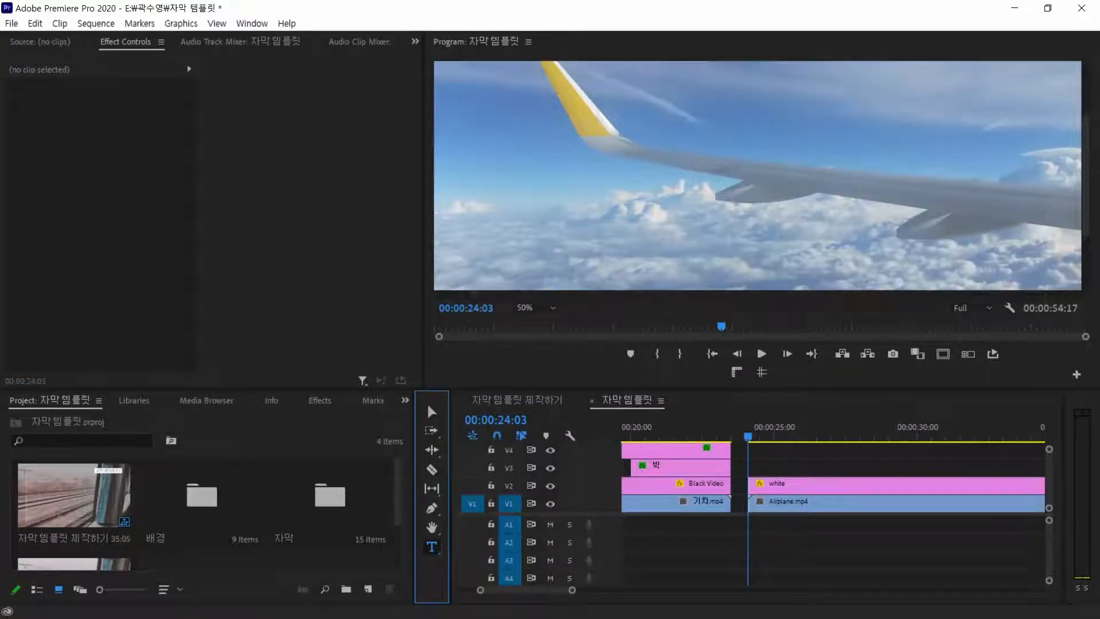
{"action": "left_click", "coordinate": [533, 307]}
{"action": "left_click", "coordinate": [530, 319]}
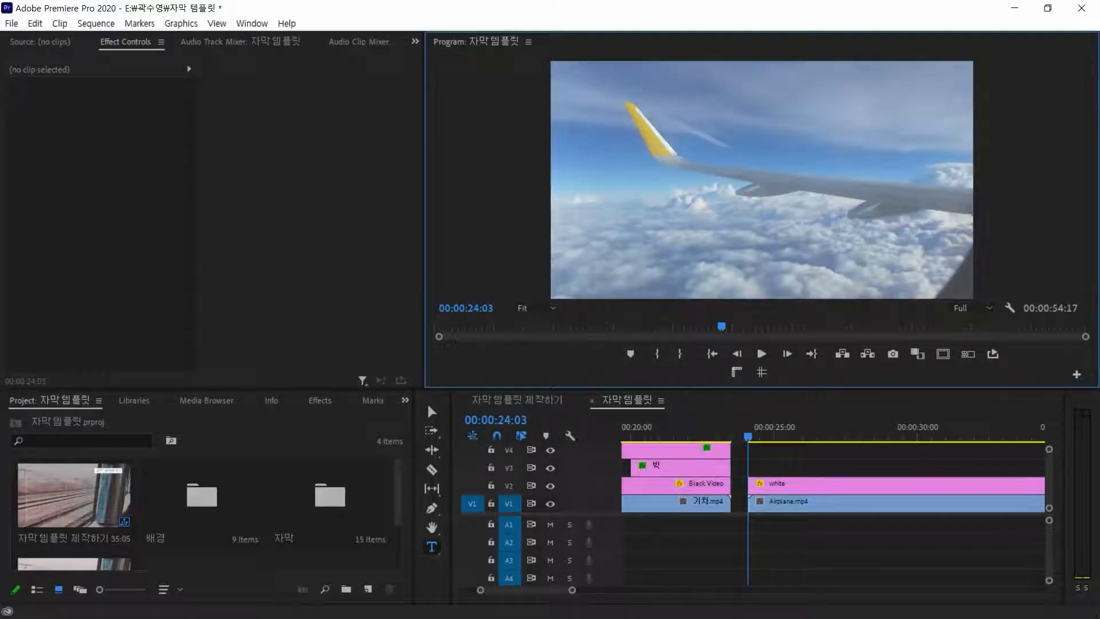
{"action": "left_click", "coordinate": [637, 178]}
{"action": "type", "text": "vhfhs"}
{"action": "key", "text": "BackSpace"}
{"action": "key", "text": "BackSpace"}
{"action": "key", "text": "BackSpace"}
{"action": "key", "text": "BackSpace"}
{"action": "key", "text": "BackSpace"}
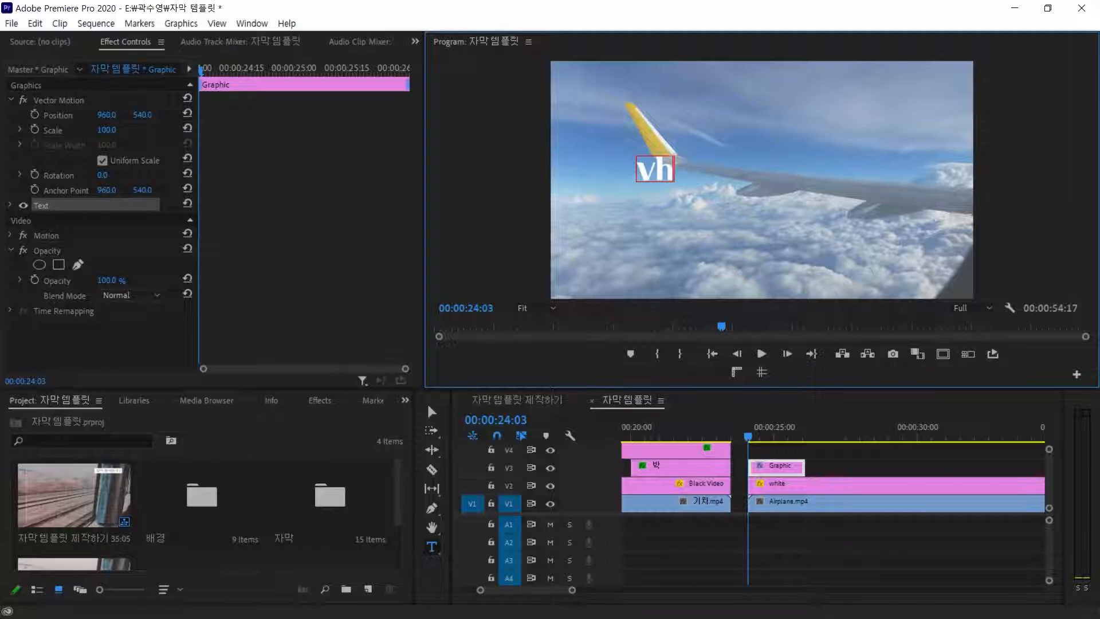
{"action": "type", "text": "포론"}
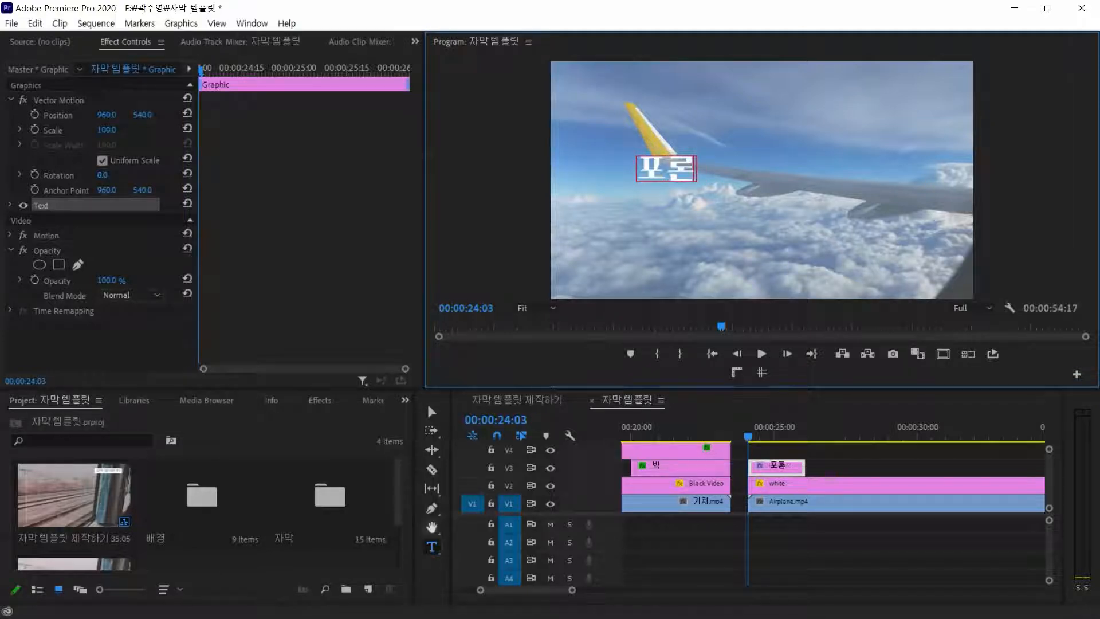
{"action": "left_click", "coordinate": [432, 411]}
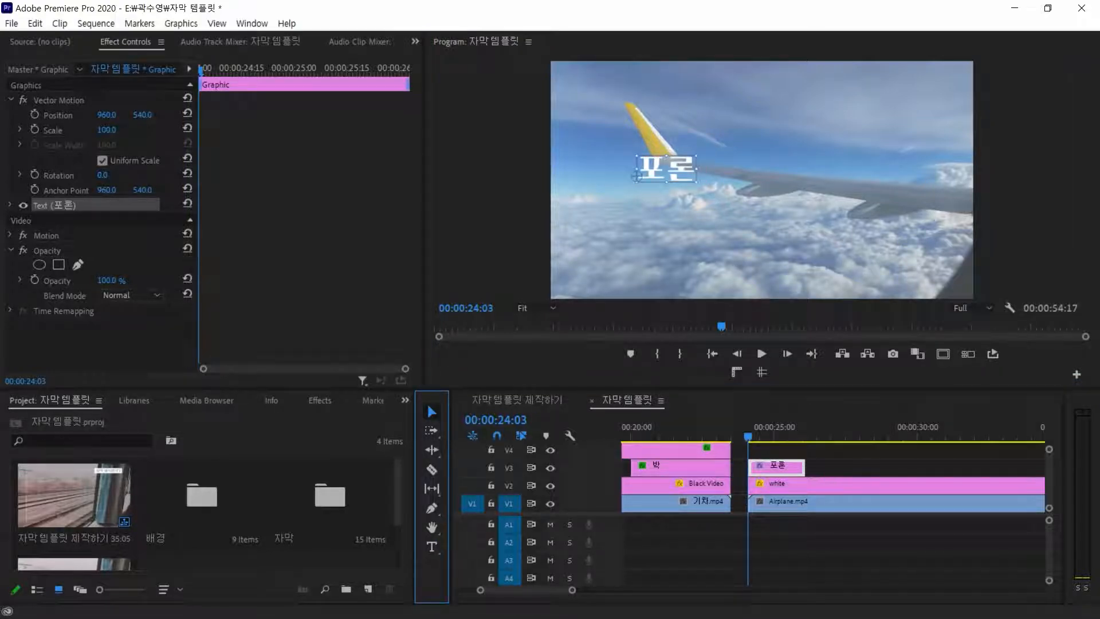
Set the font size of the 포론 text to 150
{"action": "left_click", "coordinate": [11, 205]}
{"action": "left_click", "coordinate": [119, 274]}
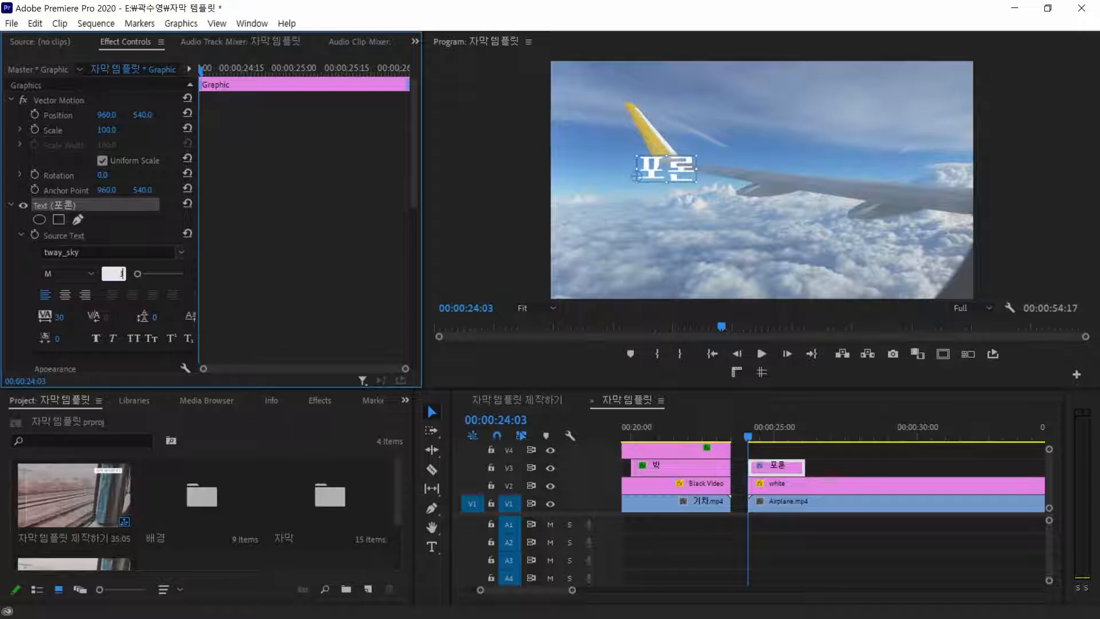
{"action": "type", "text": "150"}
{"action": "key", "text": "Return"}
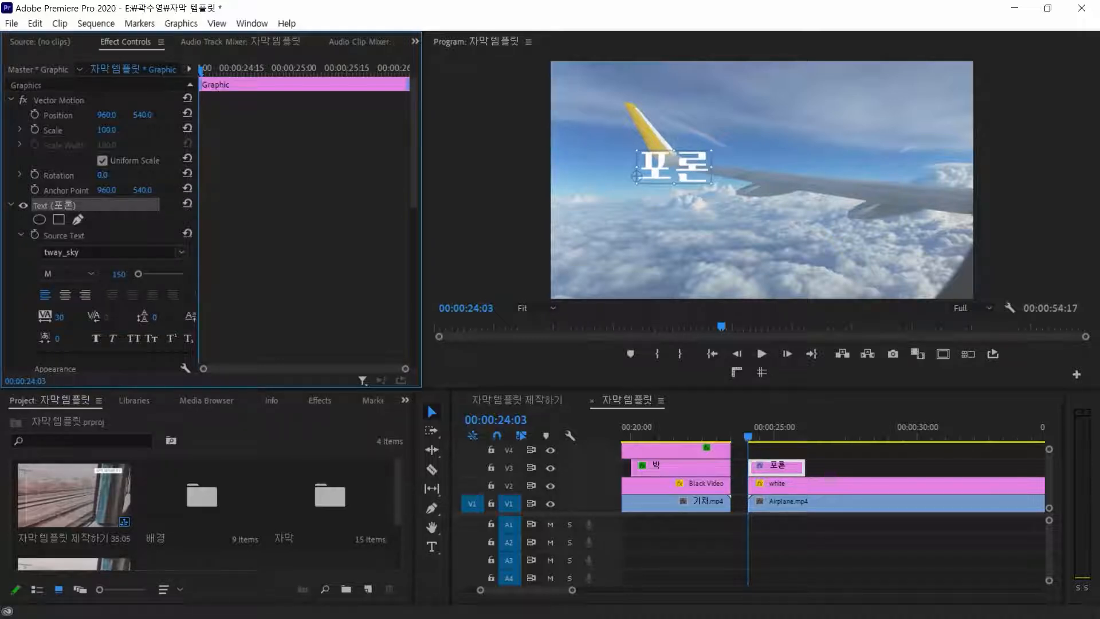
Move the 포론 text up and to the left so it overlaps the base of the yellow wing tip
{"action": "left_click", "coordinate": [675, 166]}
{"action": "left_click_drag", "start_coordinate": [674, 166], "coordinate": [657, 147]}
{"action": "key", "text": "Escape"}
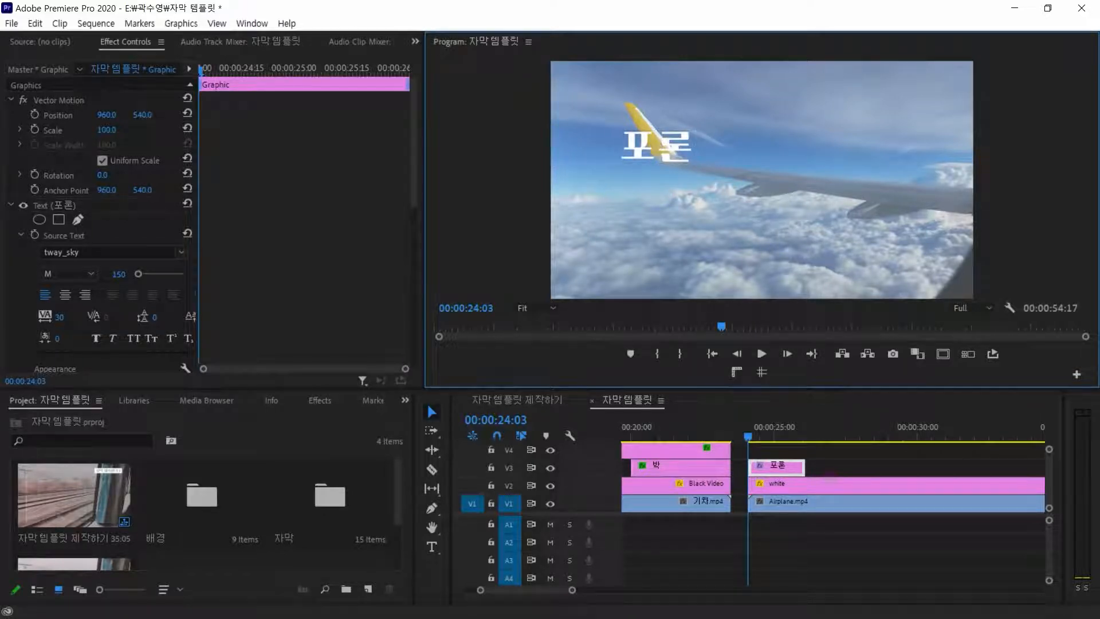
{"action": "left_click", "coordinate": [657, 154]}
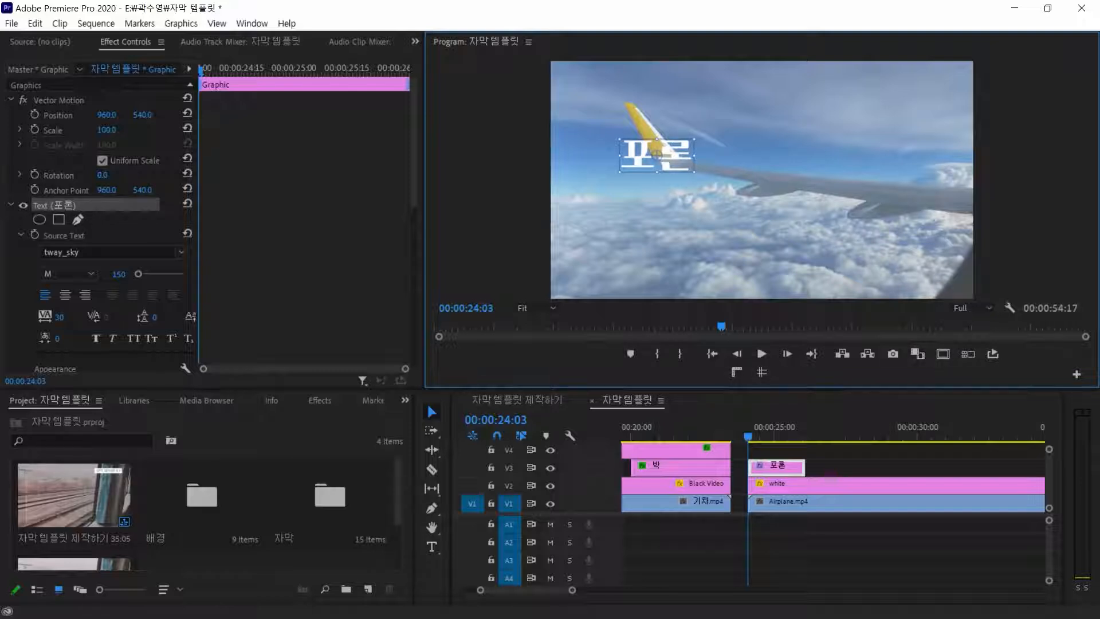
{"action": "mouse_move", "coordinate": [665, 156]}
{"action": "left_mouse_down"}
{"action": "mouse_move", "coordinate": [665, 181]}
{"action": "mouse_move", "coordinate": [666, 153]}
{"action": "left_mouse_up"}
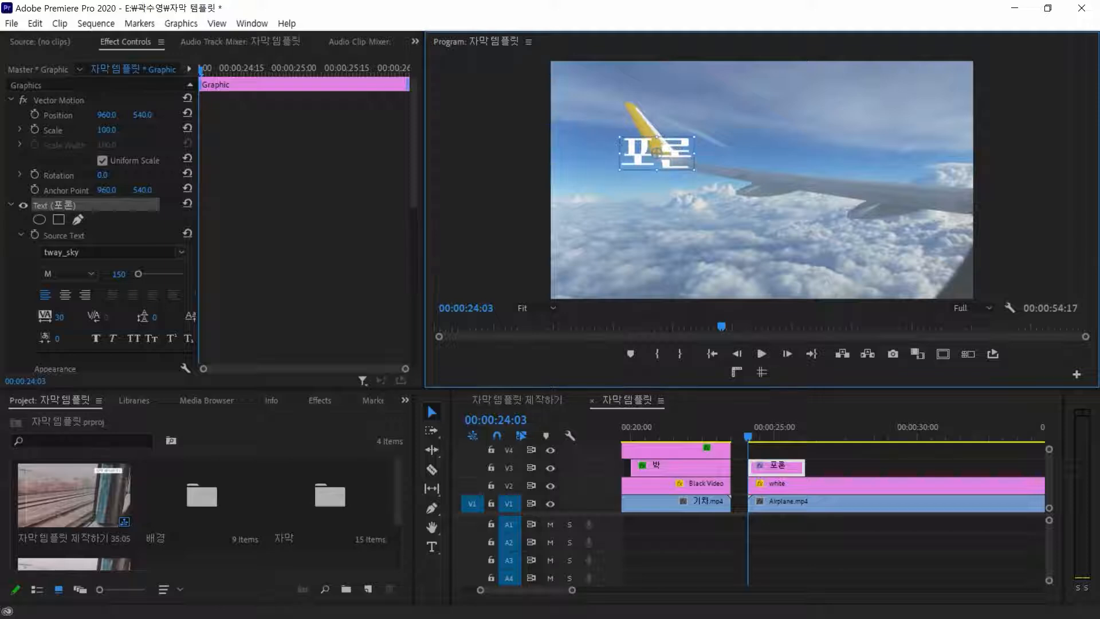
{"action": "left_click", "coordinate": [716, 229]}
Extend the 포론 text clip on track V3 to the end of the white and Airplane.mp4 clips
{"action": "left_click", "coordinate": [801, 468]}
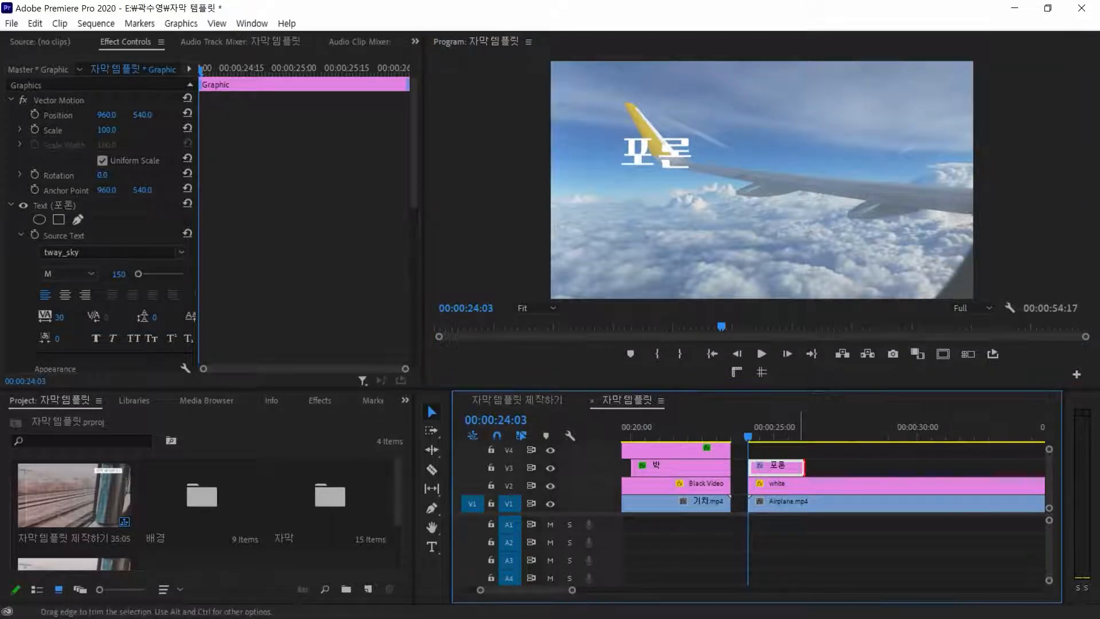
{"action": "left_click_drag", "start_coordinate": [803, 468], "coordinate": [946, 467]}
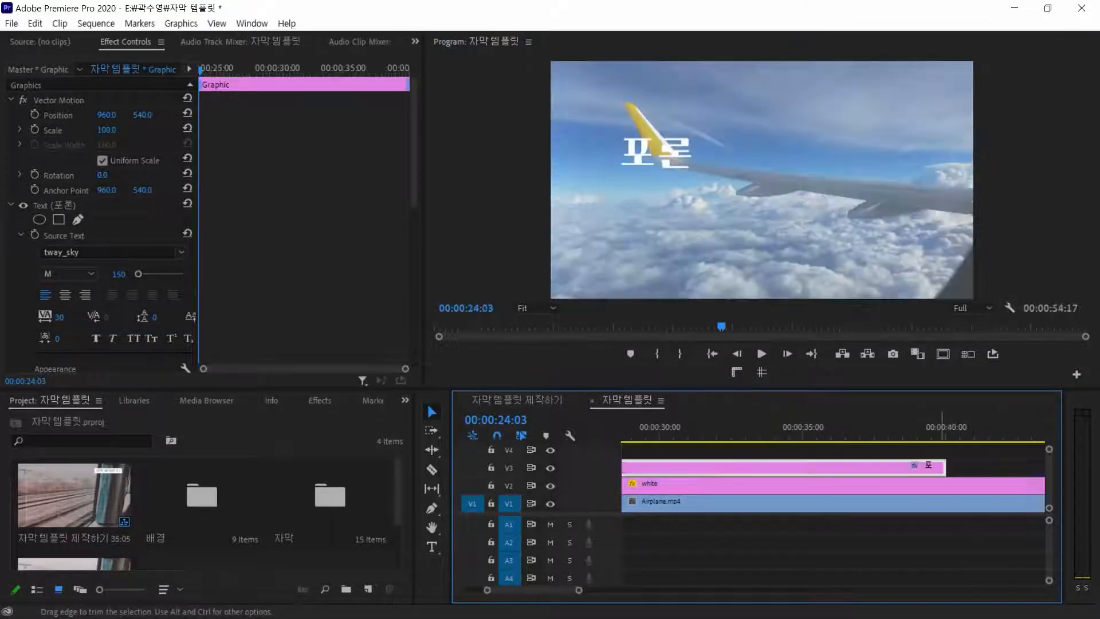
{"action": "key", "text": "minus"}
{"action": "left_click_drag", "start_coordinate": [860, 468], "coordinate": [966, 467]}
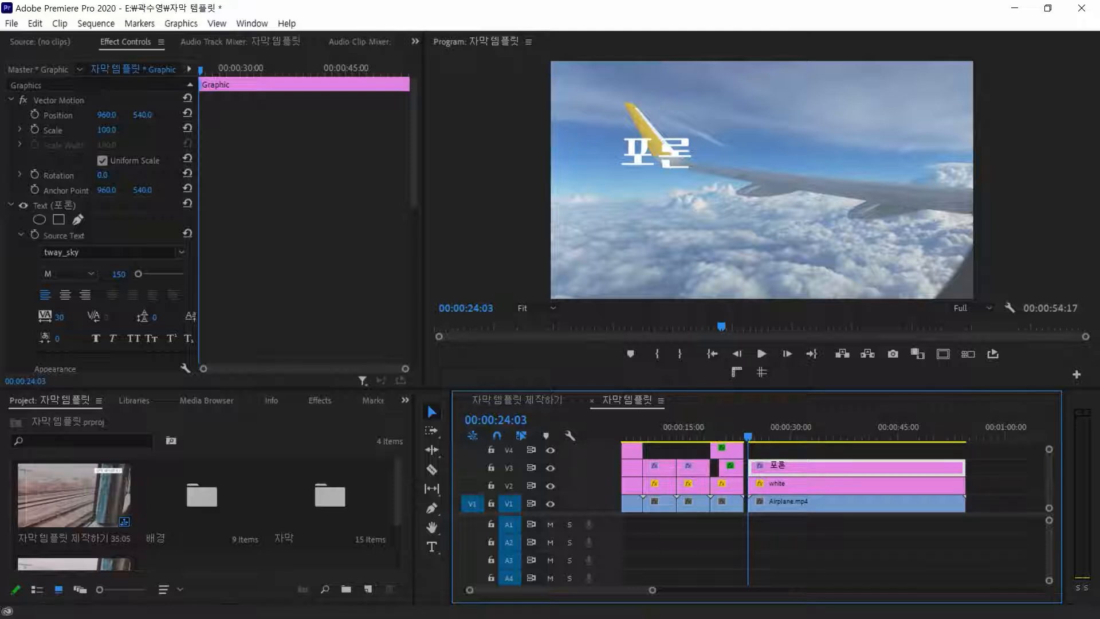
Keyframe the 포론 text's transform opacity from 0% at 00:00:24:03 to 100% at 00:00:26:25
{"action": "left_click", "coordinate": [54, 205]}
{"action": "left_click", "coordinate": [20, 235]}
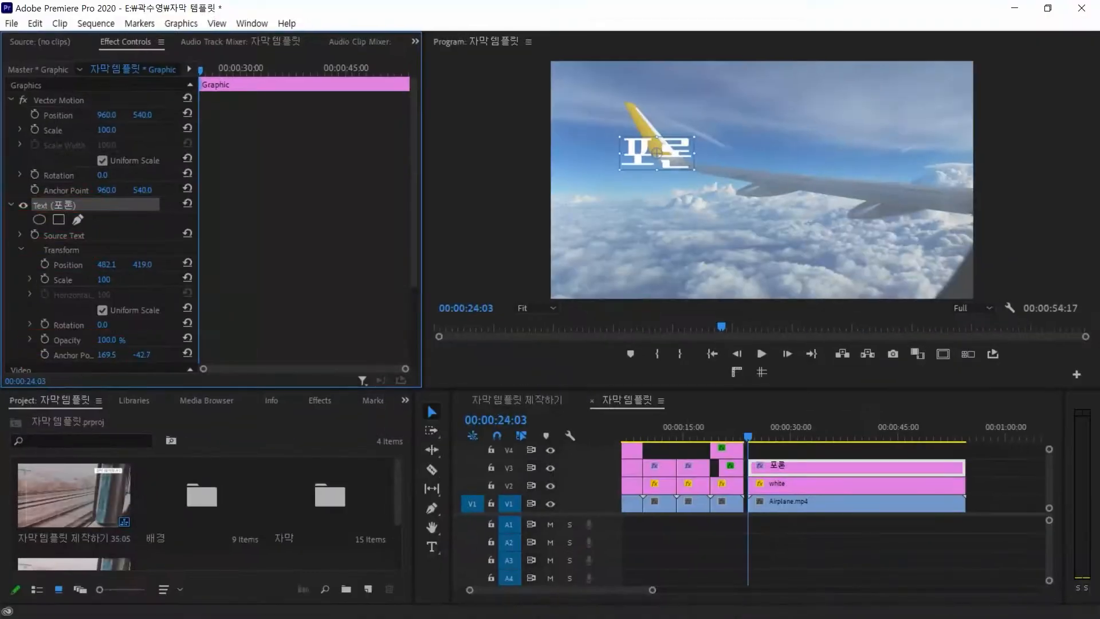
{"action": "left_click_drag", "start_coordinate": [213, 402], "coordinate": [97, 402]}
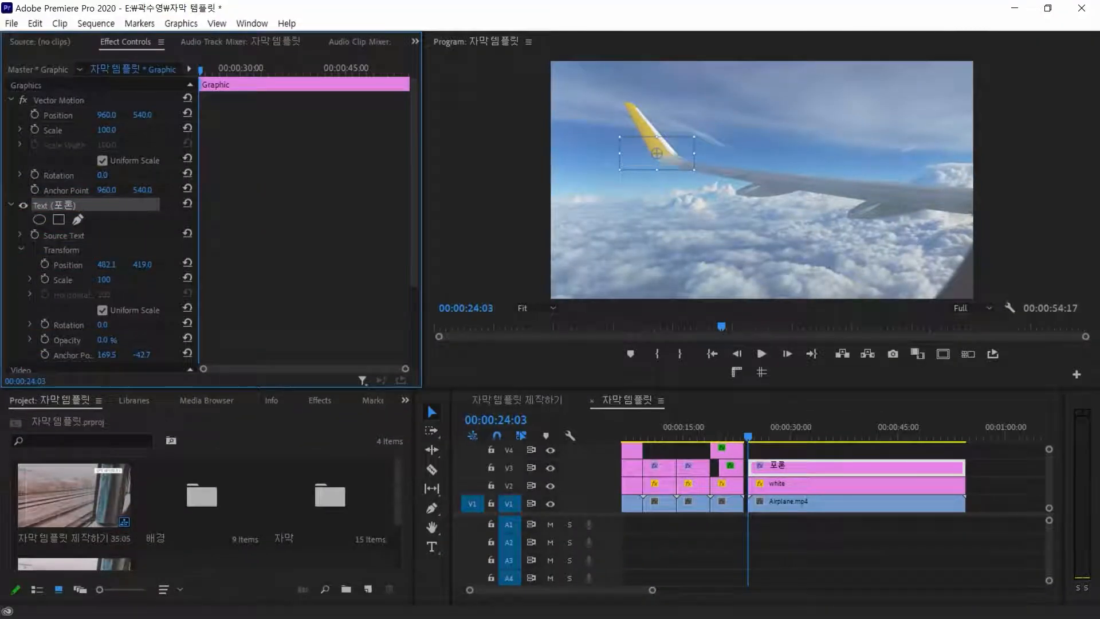
{"action": "left_click", "coordinate": [45, 339]}
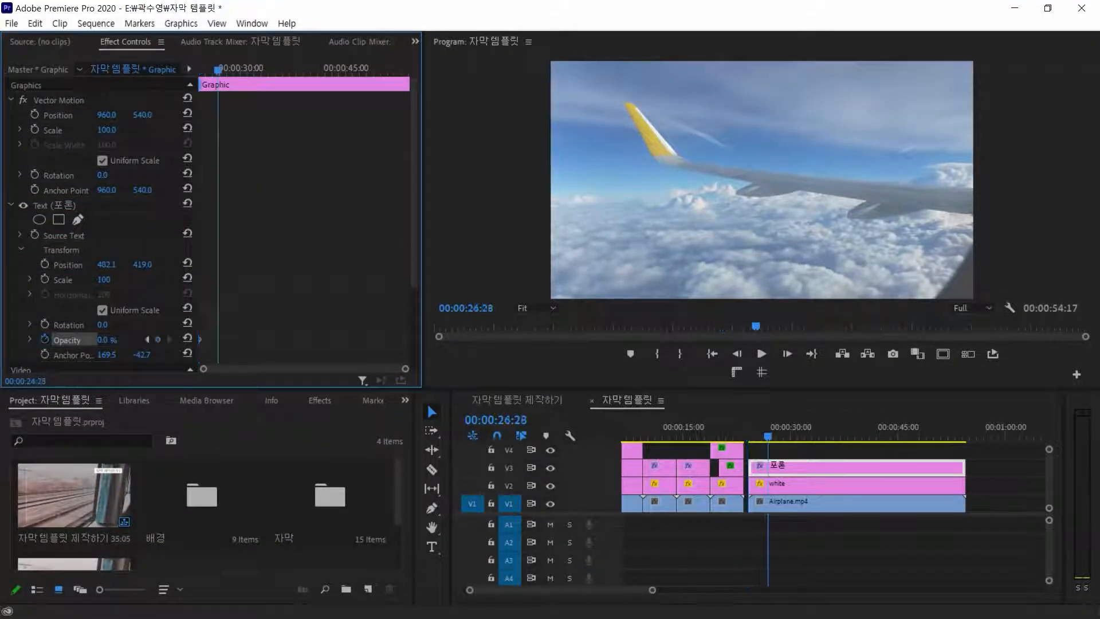
{"action": "left_click_drag", "start_coordinate": [107, 340], "coordinate": [163, 340]}
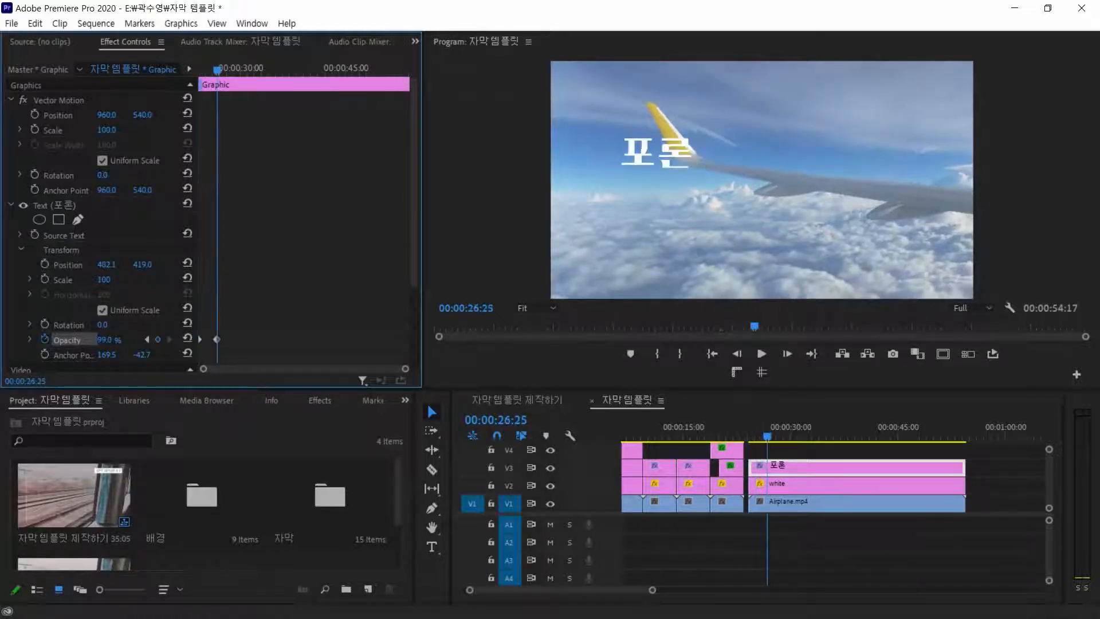
{"action": "left_click_drag", "start_coordinate": [107, 340], "coordinate": [115, 340]}
Play the sequence from 00:00:24:03 to review the fade-in of the 포론 text
{"action": "left_click_drag", "start_coordinate": [217, 70], "coordinate": [200, 70]}
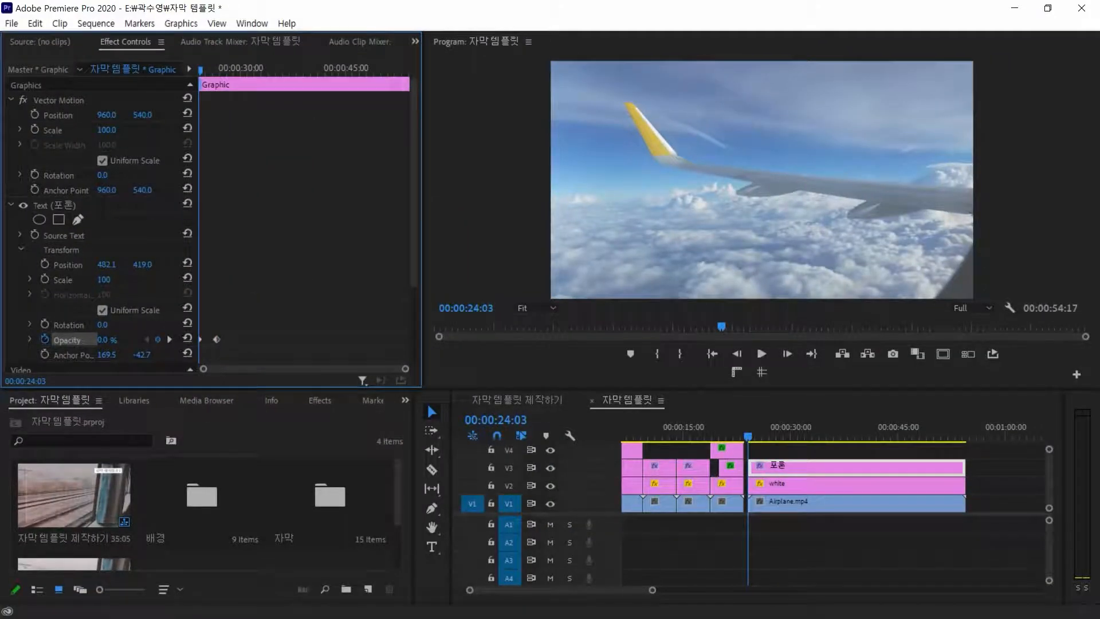
{"action": "key", "text": "space"}
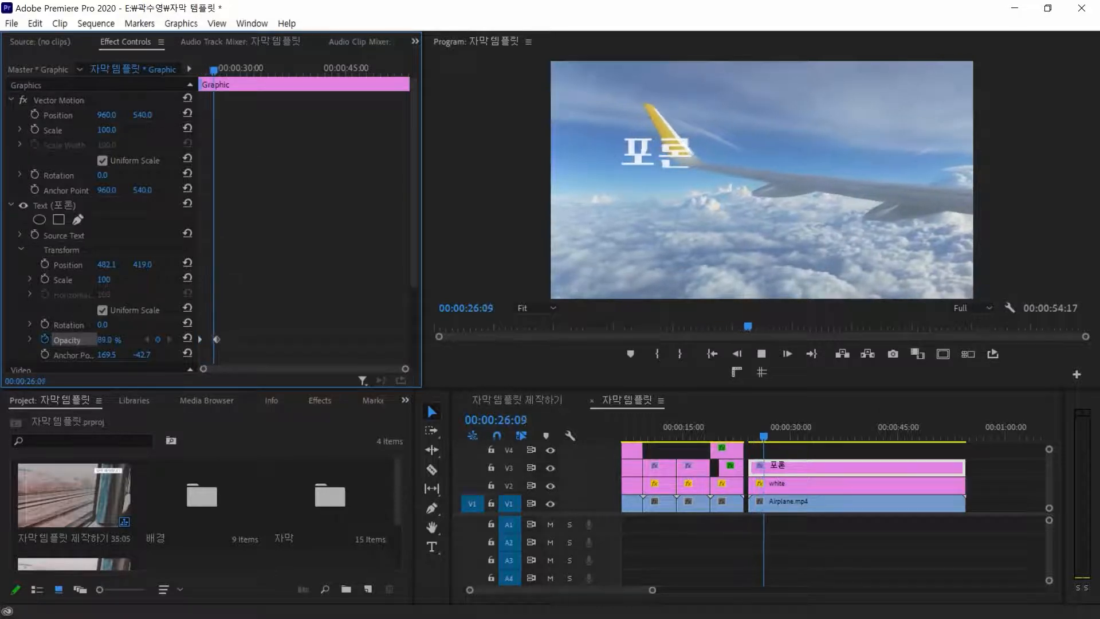
{"action": "key", "text": "space"}
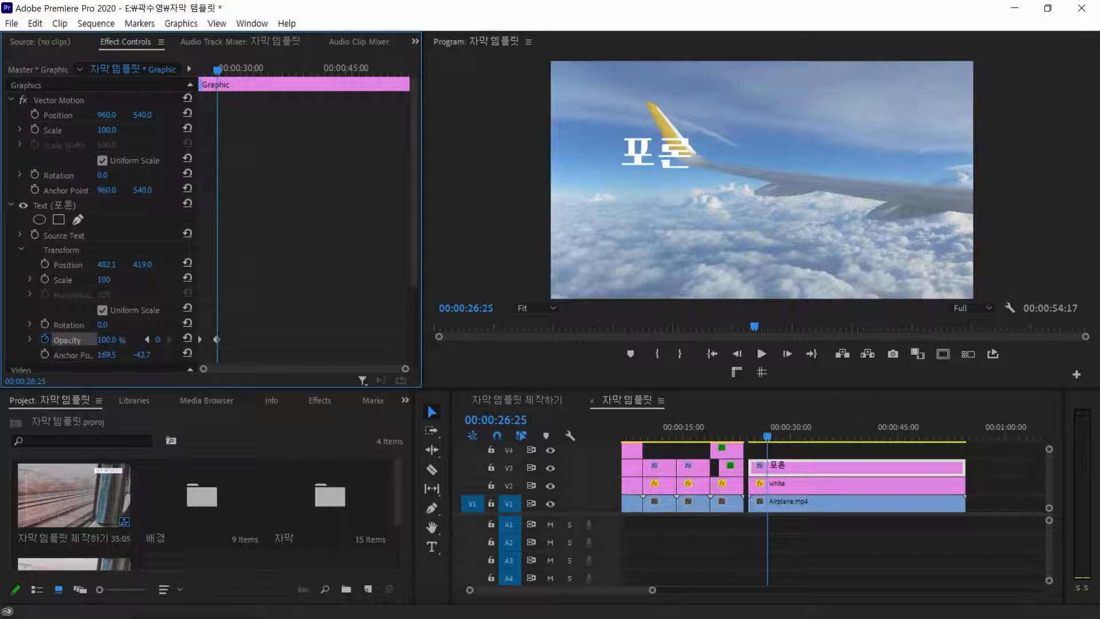
Add the text porron below 포론 as a second text layer in the same graphic clip
{"action": "left_click", "coordinate": [11, 205]}
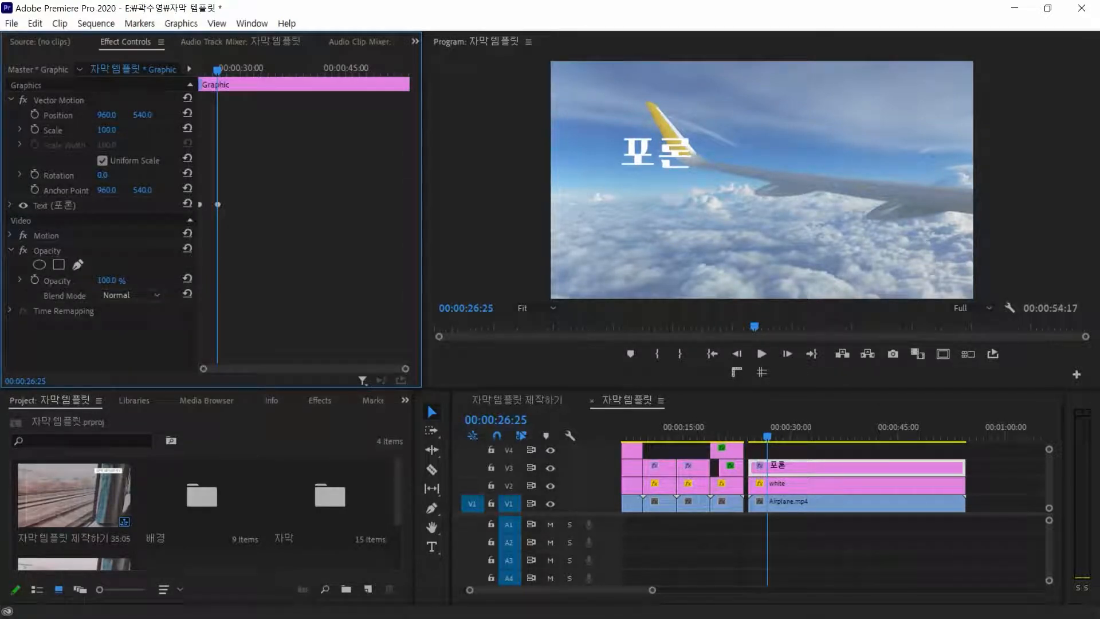
{"action": "left_click", "coordinate": [432, 546]}
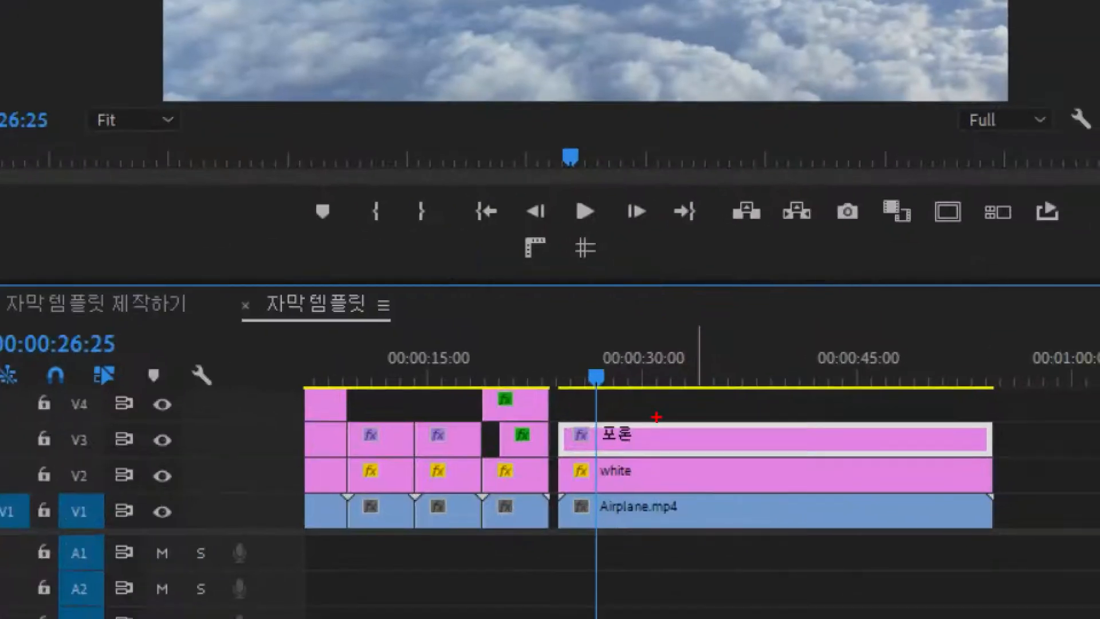
{"action": "left_click_drag", "start_coordinate": [544, 406], "coordinate": [1001, 474]}
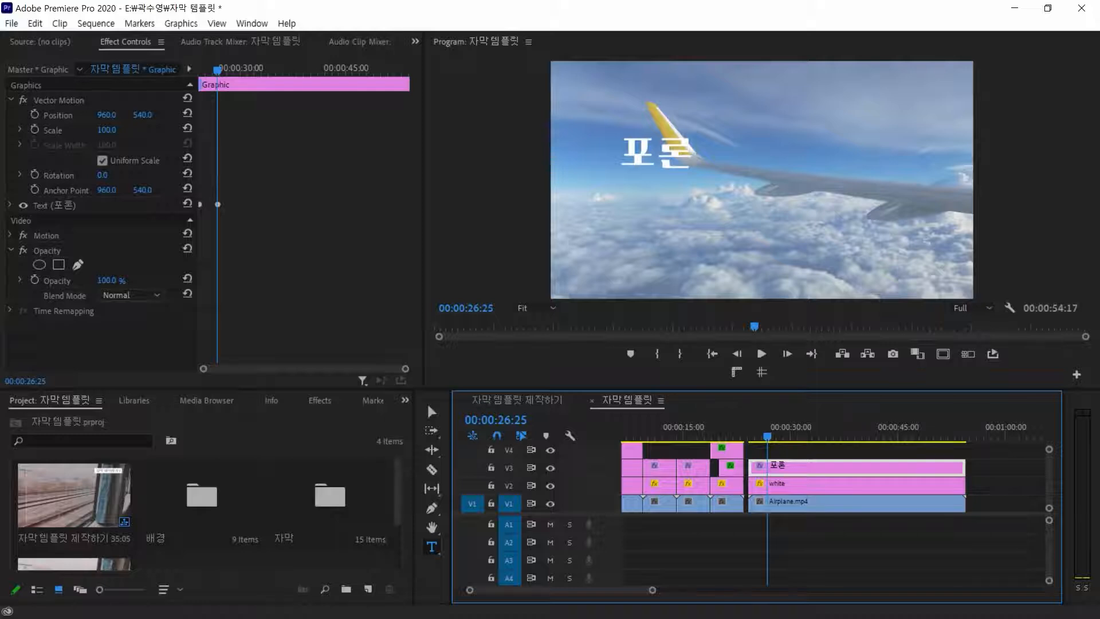
{"action": "left_click", "coordinate": [659, 193]}
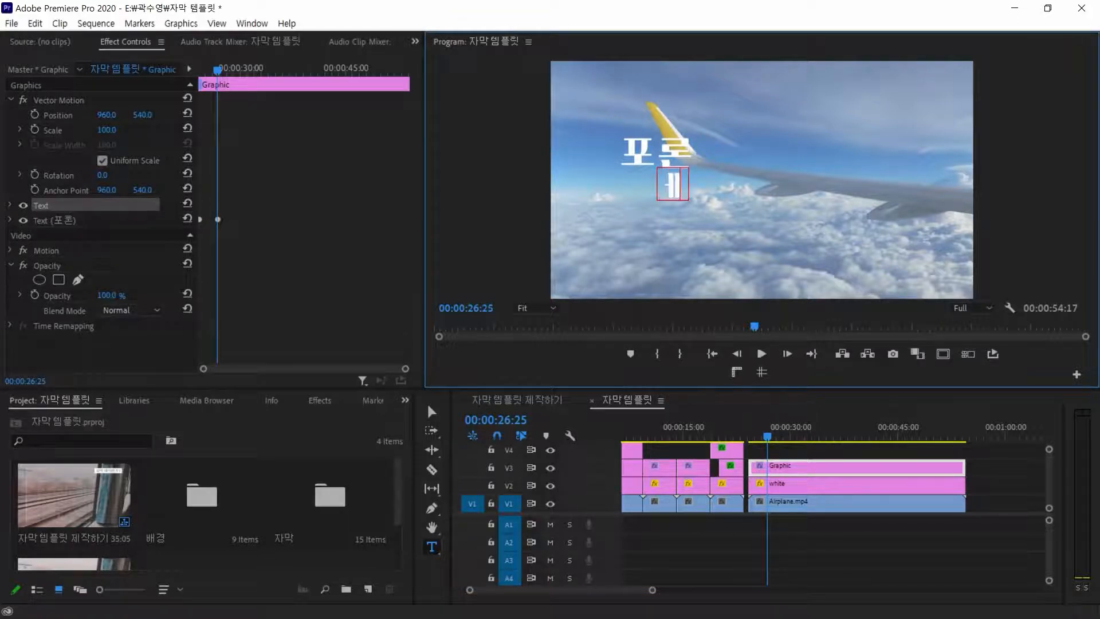
{"action": "type", "text": "porron"}
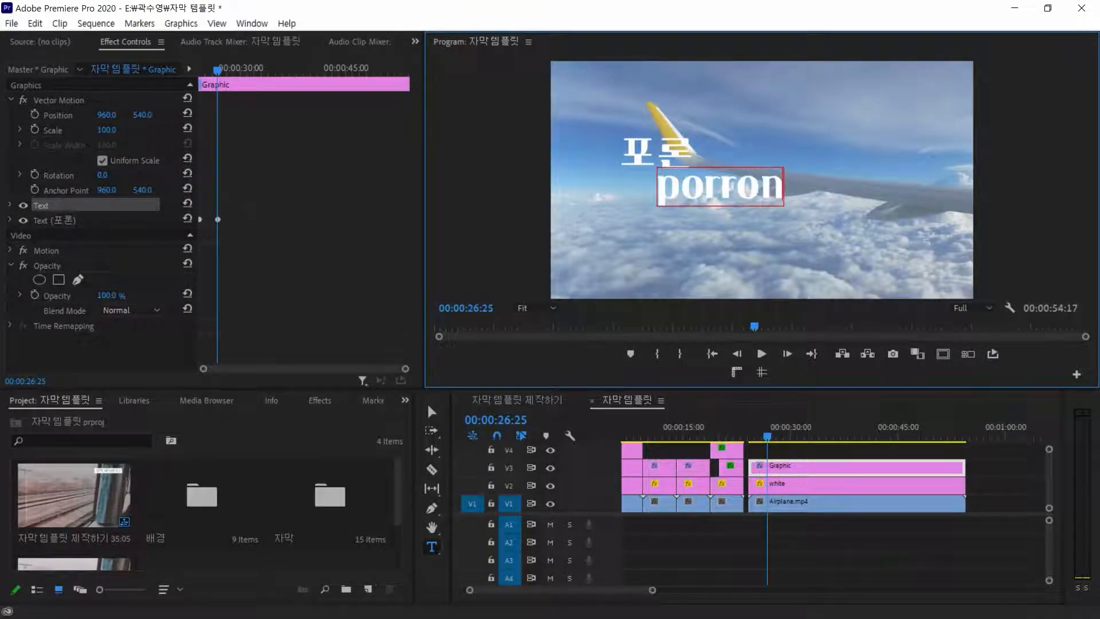
{"action": "left_click", "coordinate": [432, 411]}
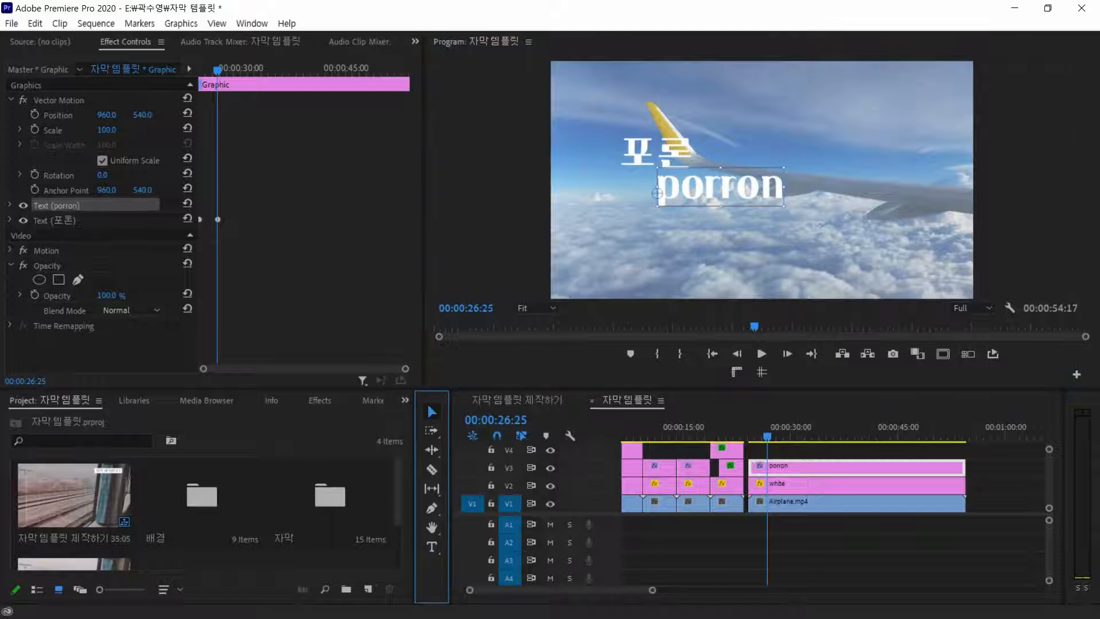
Set the porron text size to 60 and place it just beneath the right part of 포론
{"action": "left_click", "coordinate": [10, 205]}
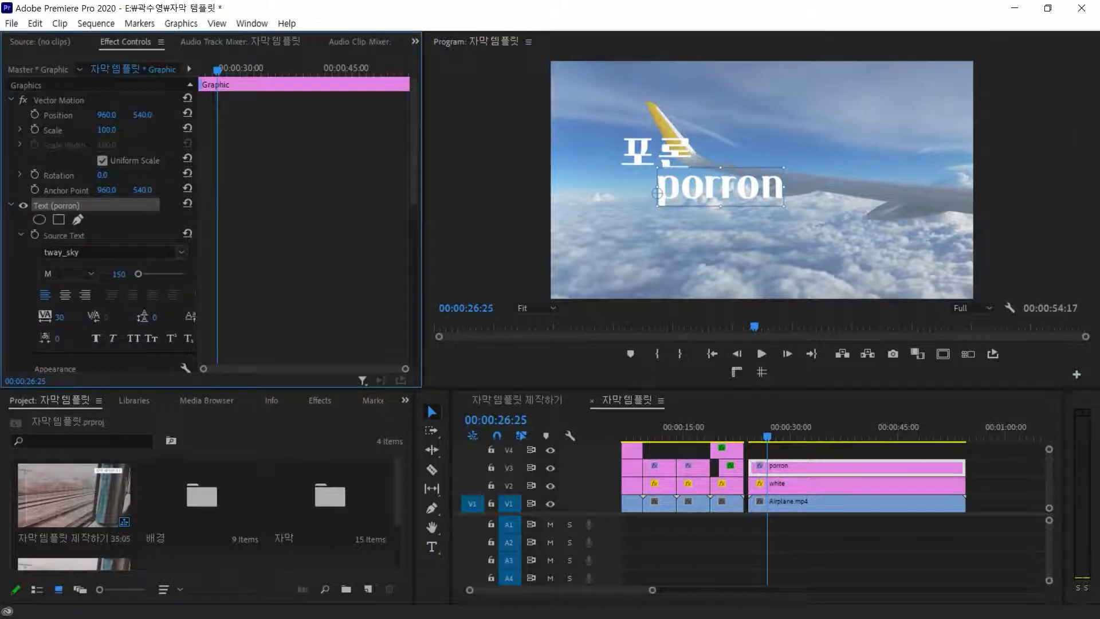
{"action": "left_click", "coordinate": [119, 274]}
{"action": "type", "text": "60"}
{"action": "key", "text": "Return"}
{"action": "left_click_drag", "start_coordinate": [683, 191], "coordinate": [668, 180]}
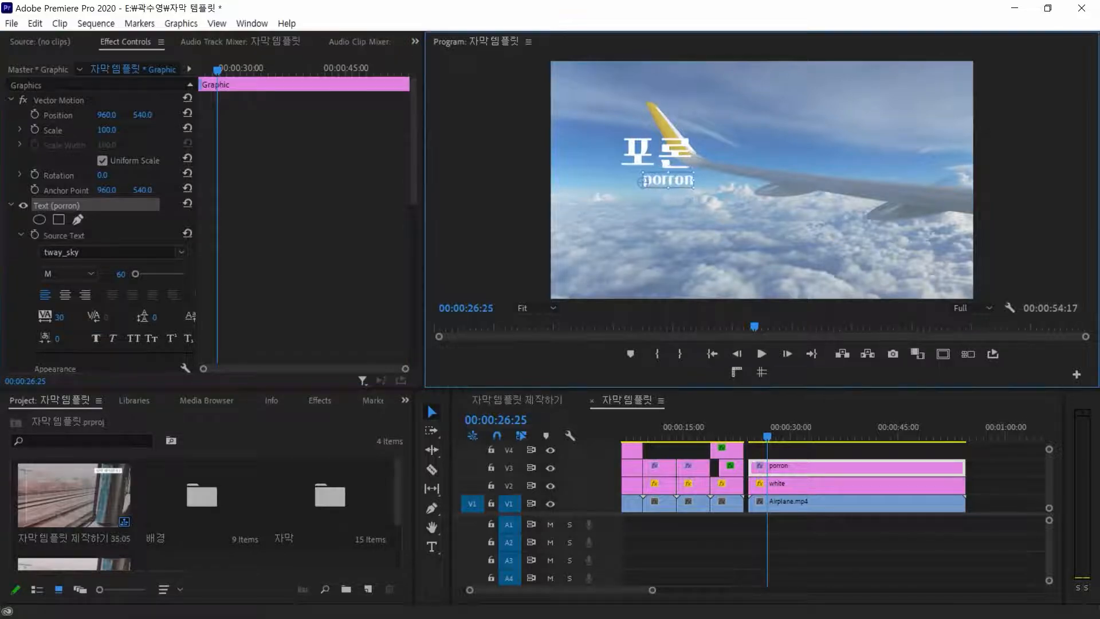
Show the rulers and guides and add a vertical guide at the right edge of the 포론 text
{"action": "left_click", "coordinate": [737, 372]}
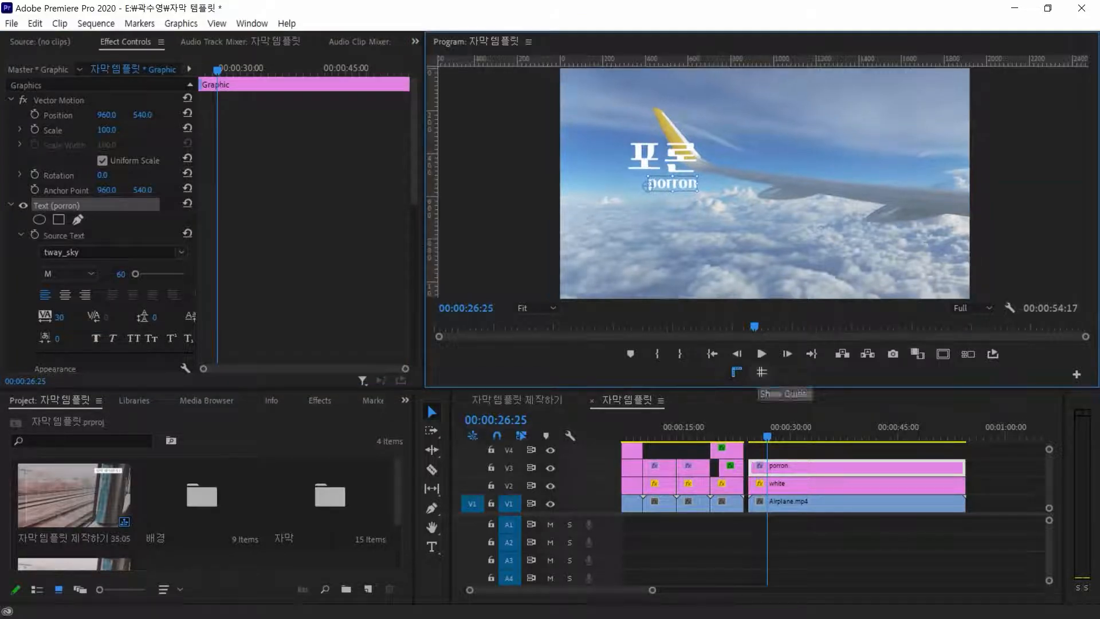
{"action": "left_click", "coordinate": [761, 372]}
{"action": "left_click_drag", "start_coordinate": [802, 256], "coordinate": [803, 309]}
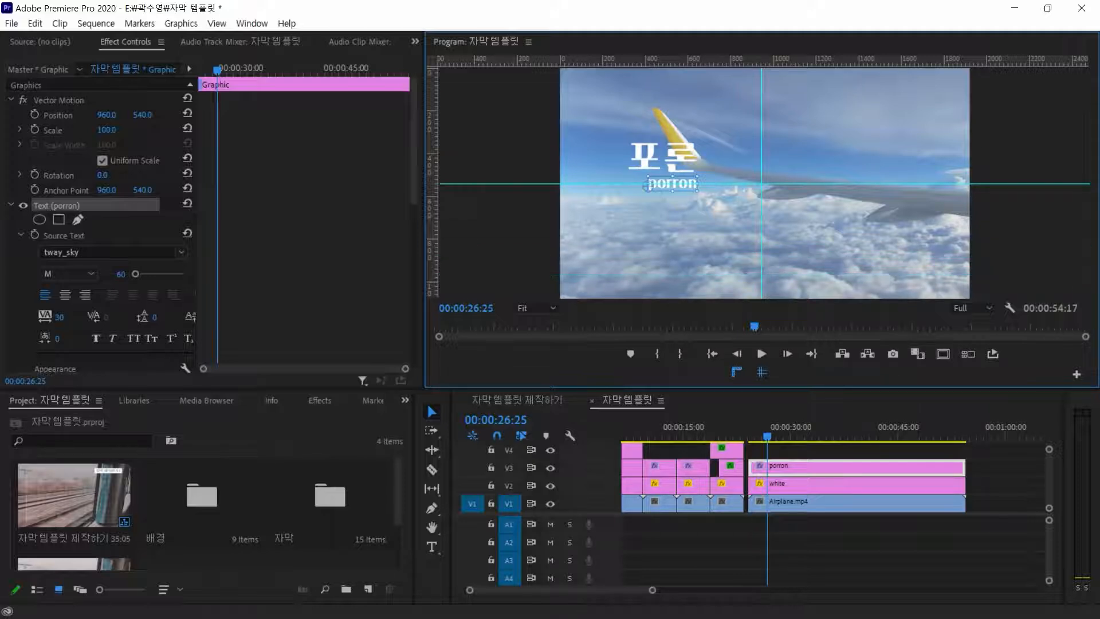
{"action": "left_click_drag", "start_coordinate": [432, 232], "coordinate": [696, 233]}
Align the right edge of the porron text with the new vertical guide, working at 100% preview size
{"action": "left_click", "coordinate": [536, 308]}
{"action": "left_click", "coordinate": [536, 390]}
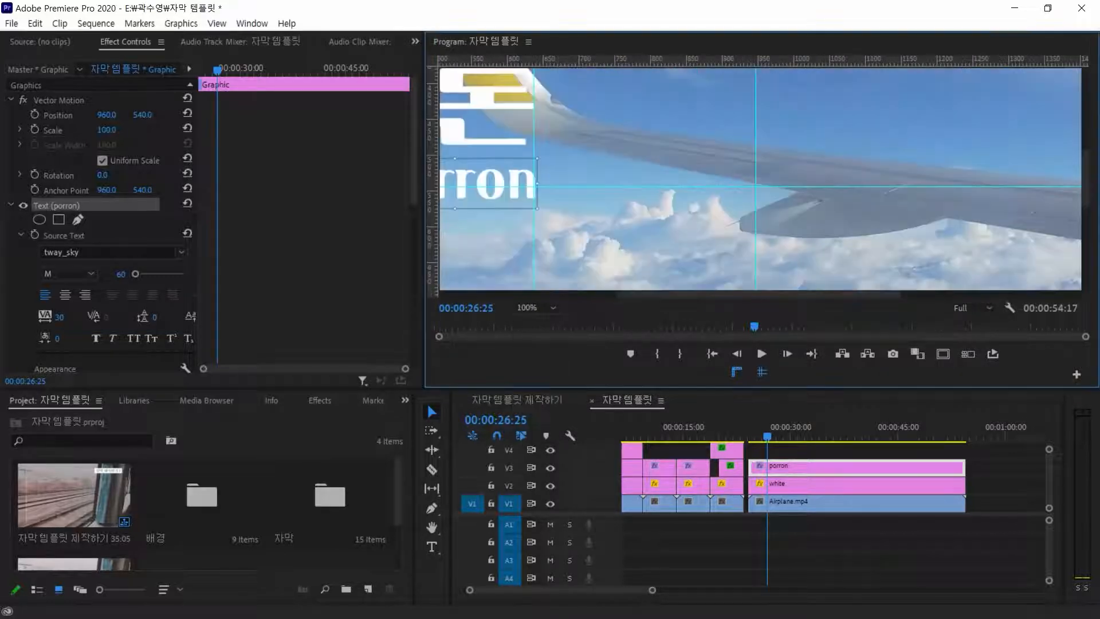
{"action": "left_click_drag", "start_coordinate": [739, 295], "coordinate": [680, 296]}
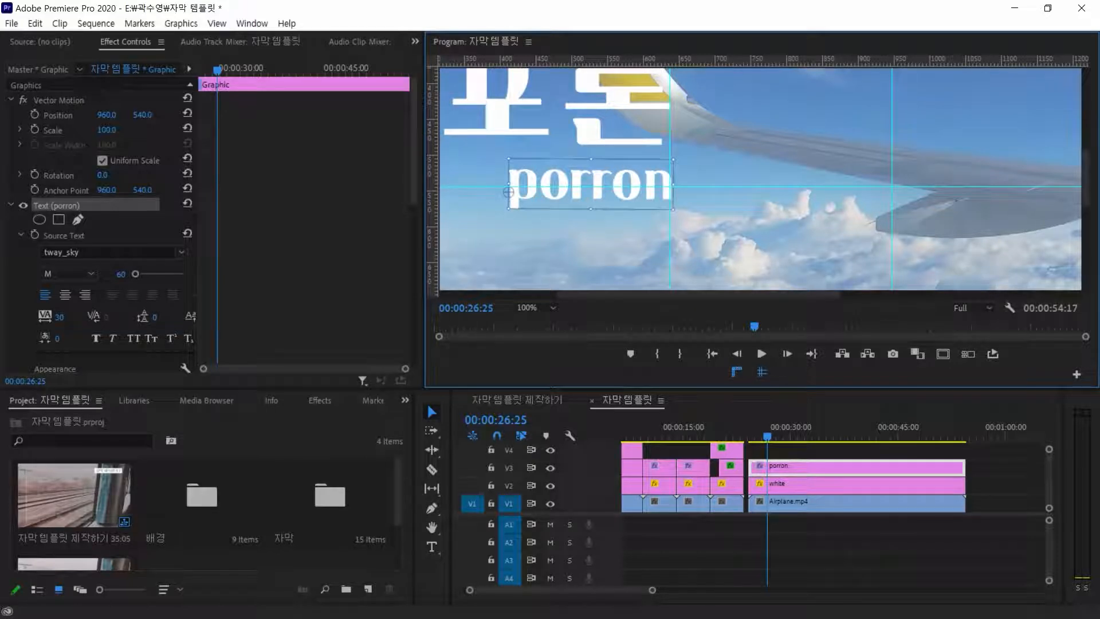
{"action": "left_click_drag", "start_coordinate": [591, 185], "coordinate": [588, 184]}
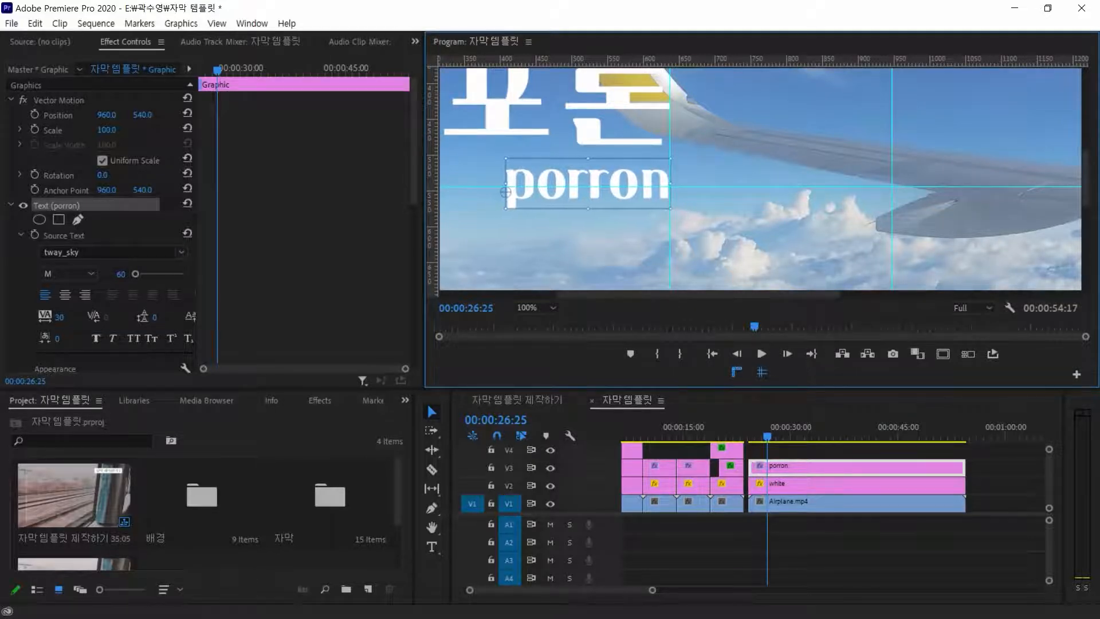
{"action": "key", "text": "Left"}
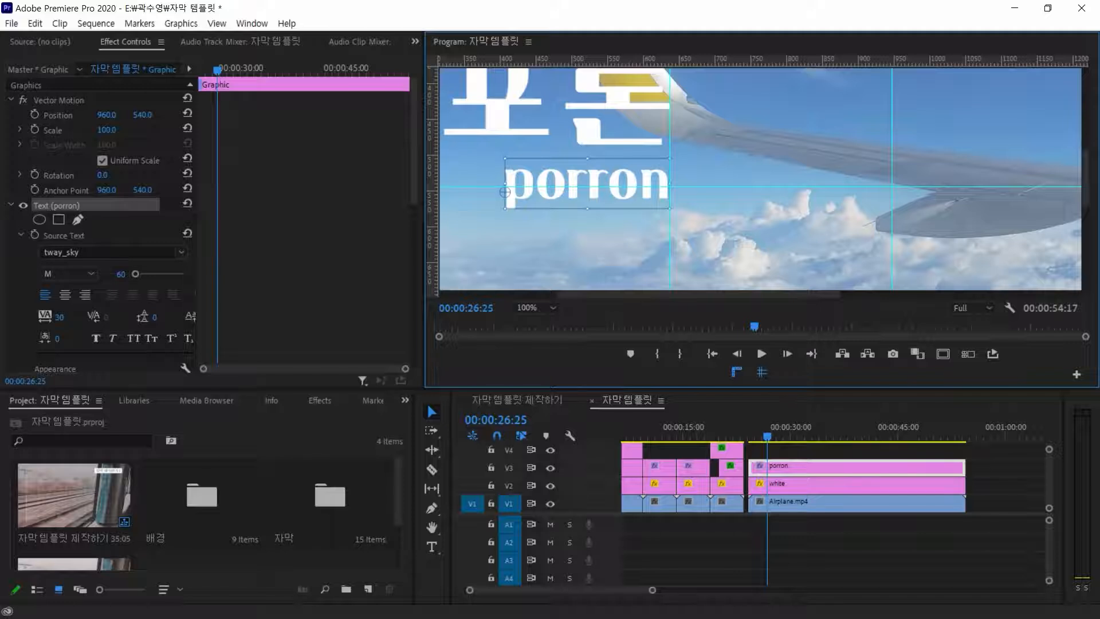
Nudge the porron text up by about 13 pixels, closer to 포론
{"action": "key", "text": "Up"}
{"action": "key", "text": "Up"}
{"action": "key", "text": "Up"}
{"action": "key", "text": "Up"}
{"action": "key", "text": "Up"}
{"action": "key", "text": "Up"}
{"action": "key", "text": "Up"}
{"action": "key", "text": "Up"}
{"action": "key", "text": "Up"}
{"action": "key", "text": "Up"}
{"action": "key", "text": "Up"}
{"action": "key", "text": "Up"}
{"action": "key", "text": "Up"}
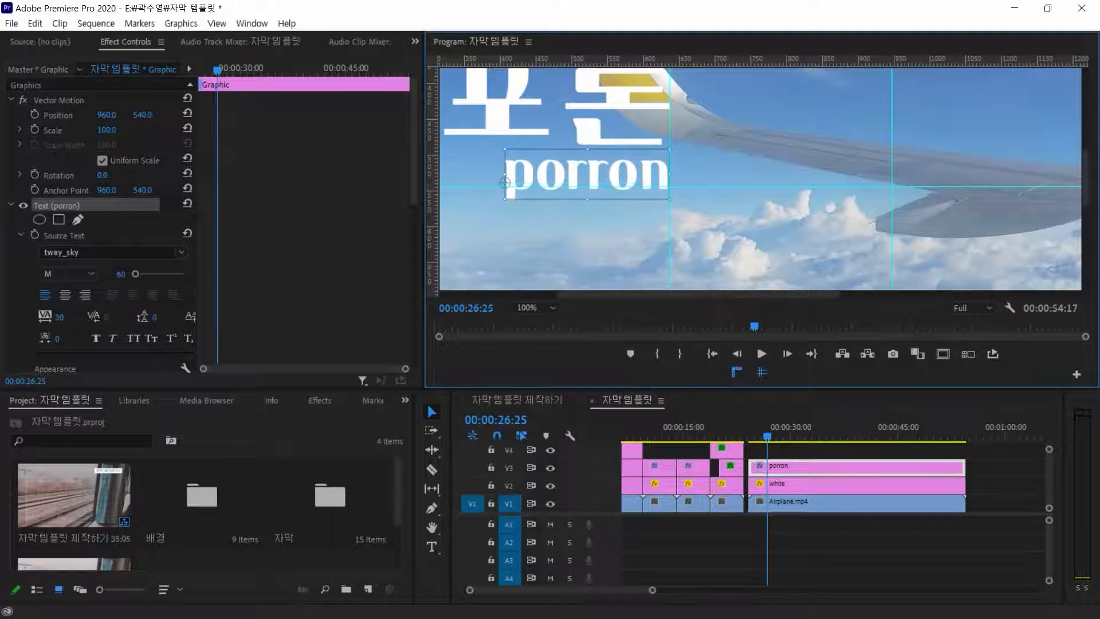
{"action": "key", "text": "Escape"}
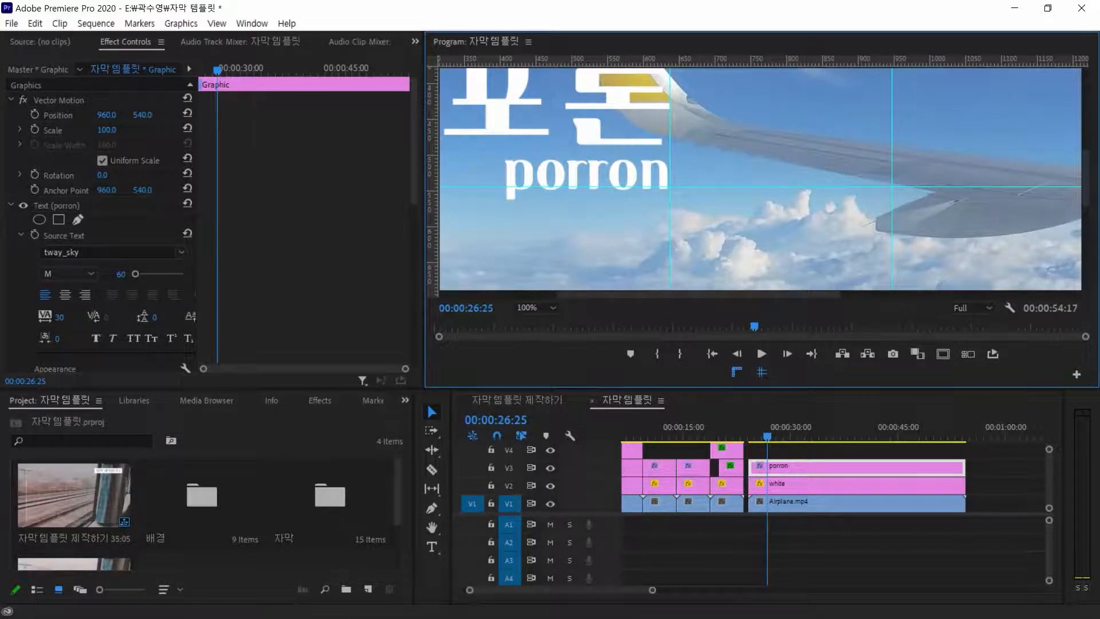
Fit the preview to the window and move the porron and 포론 texts down together slightly
{"action": "left_click", "coordinate": [536, 307]}
{"action": "left_click", "coordinate": [536, 322]}
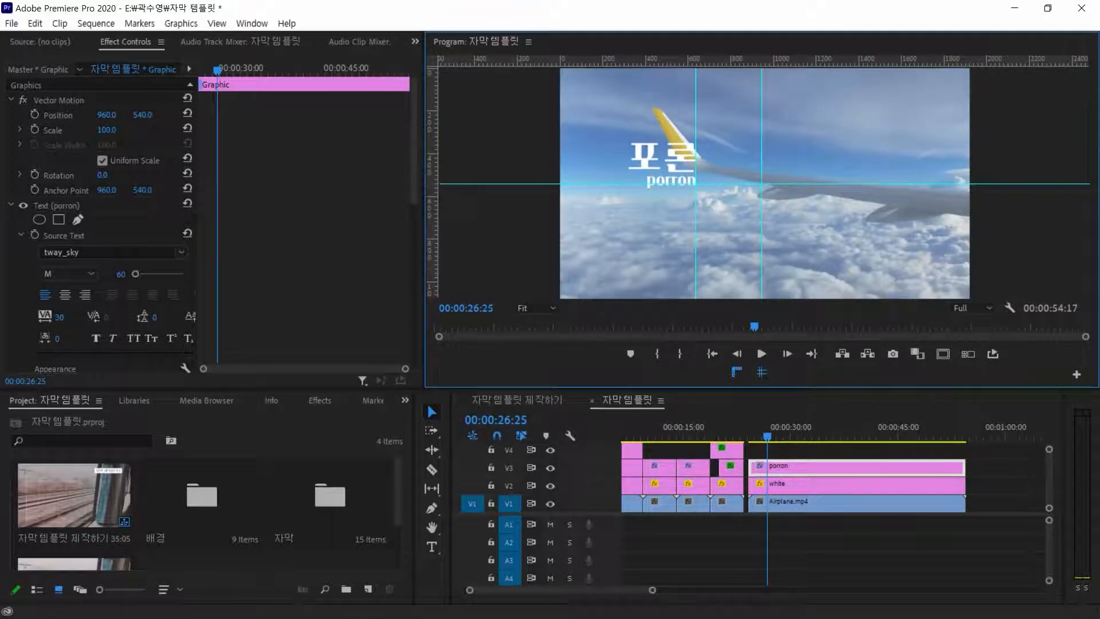
{"action": "left_click", "coordinate": [11, 205]}
{"action": "left_click", "coordinate": [56, 206]}
{"action": "left_click", "coordinate": [55, 221], "text": "ctrl"}
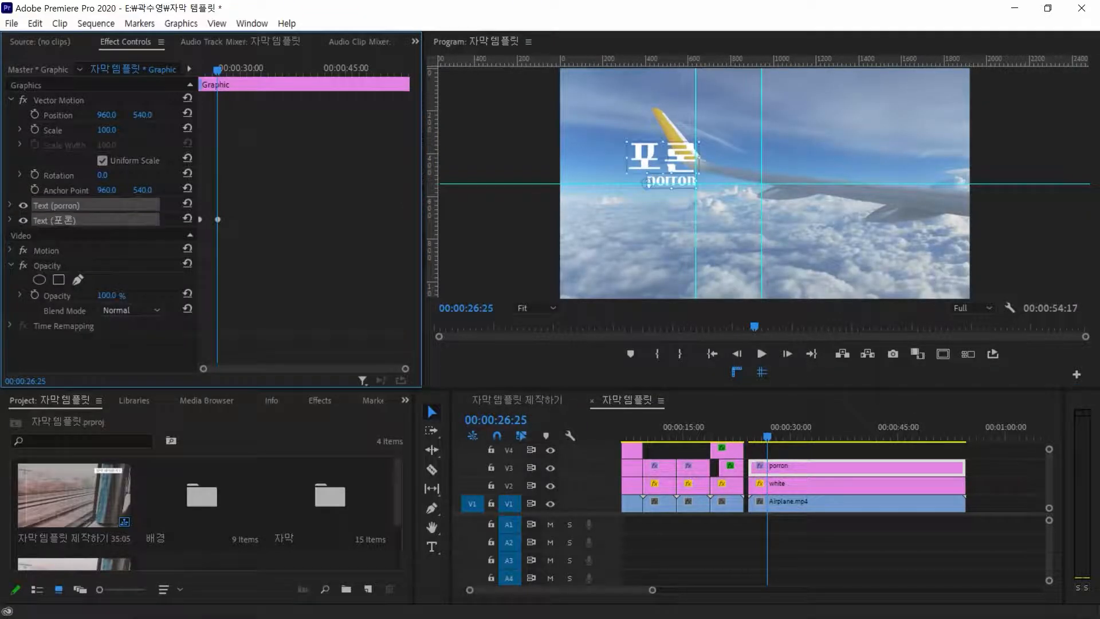
{"action": "left_click_drag", "start_coordinate": [648, 182], "coordinate": [649, 192]}
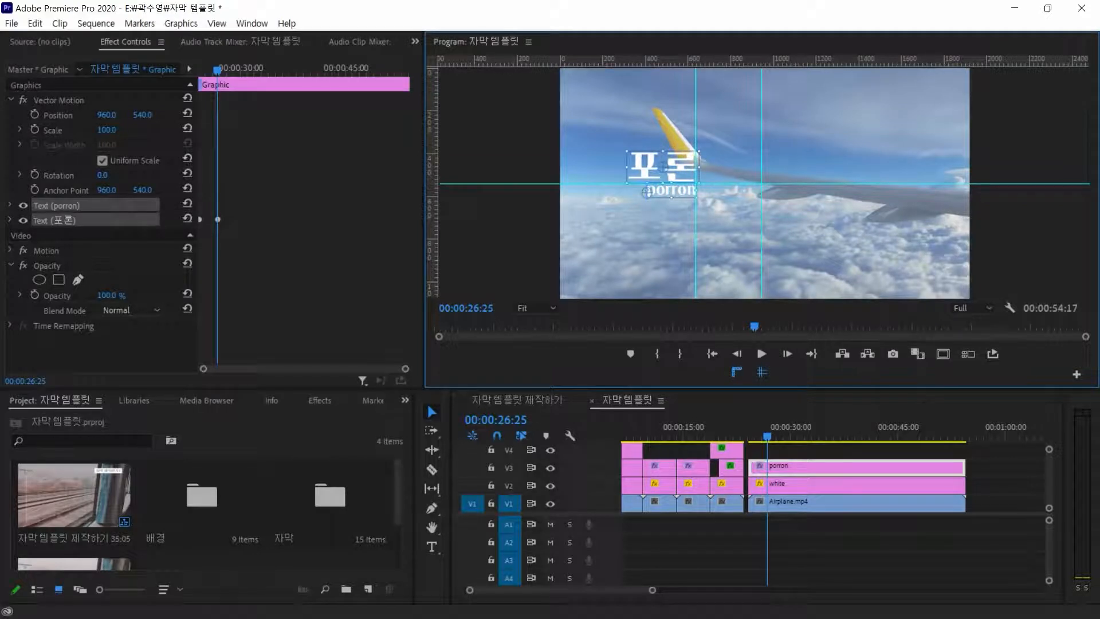
{"action": "left_click", "coordinate": [646, 247]}
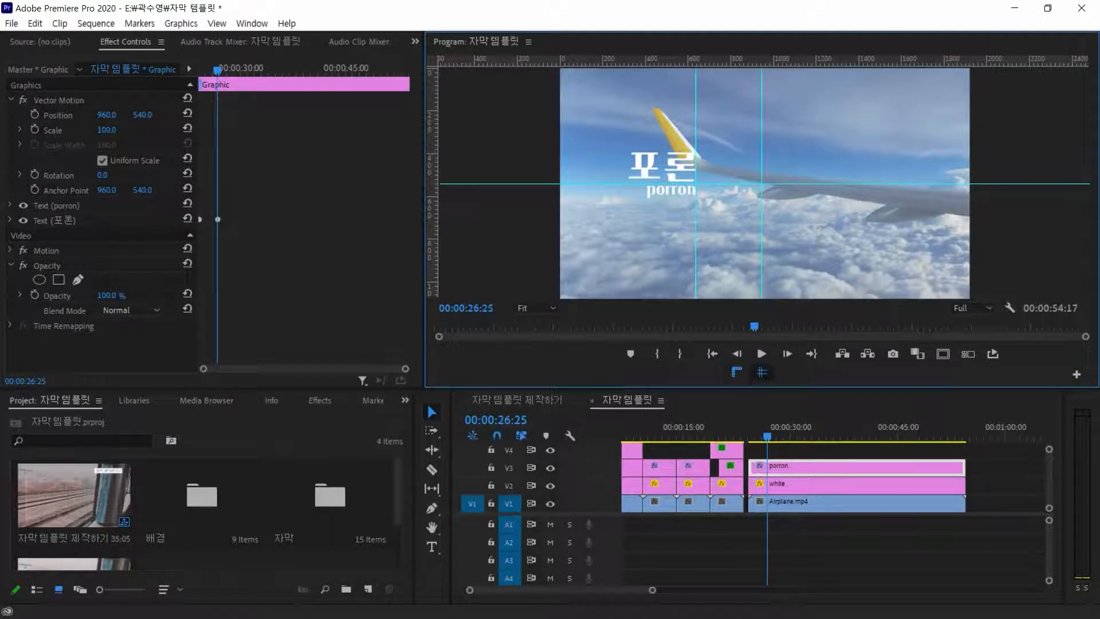
Remove the vertical guide at the right edge of the 포론 and porron texts and hide the guides
{"action": "left_click", "coordinate": [762, 372]}
{"action": "left_click", "coordinate": [762, 372]}
{"action": "left_click_drag", "start_coordinate": [696, 248], "coordinate": [434, 235]}
{"action": "left_click", "coordinate": [762, 372]}
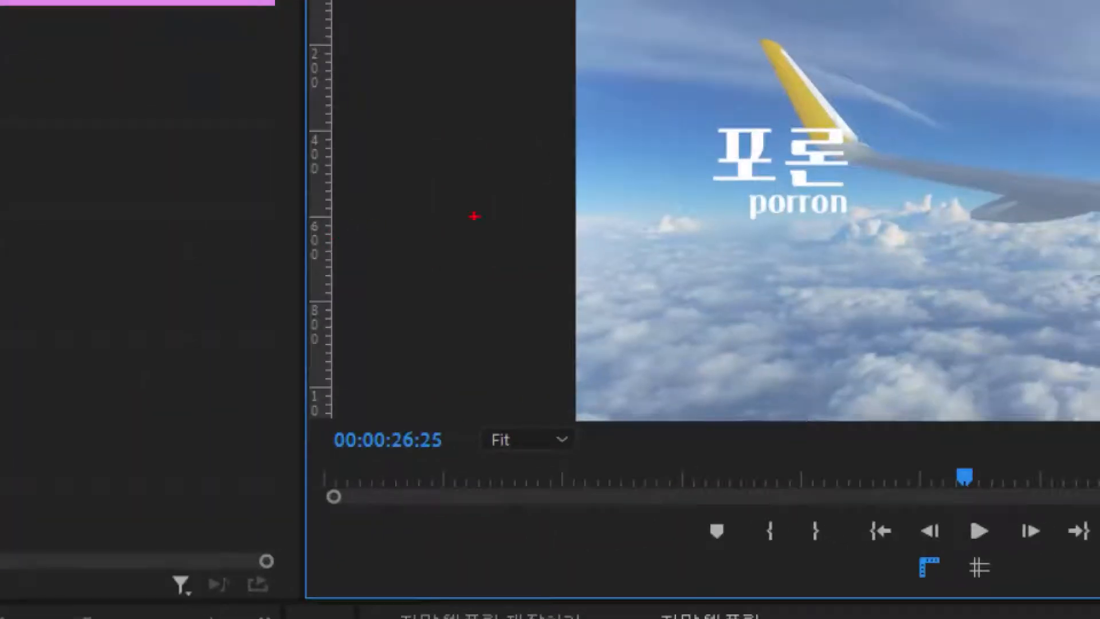
{"action": "left_click_drag", "start_coordinate": [728, 191], "coordinate": [864, 225]}
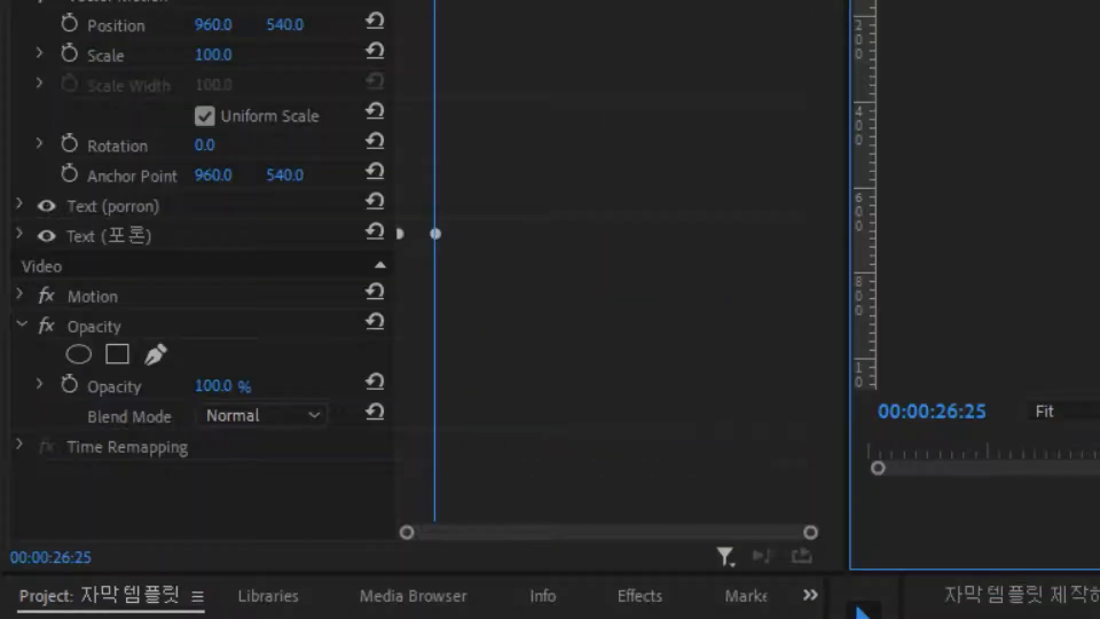
Keyframe the porron text's opacity from 0% at 00:00:26:25 to 100% at 00:00:28:17 and play back the fade
{"action": "left_click_drag", "start_coordinate": [51, 219], "coordinate": [116, 251]}
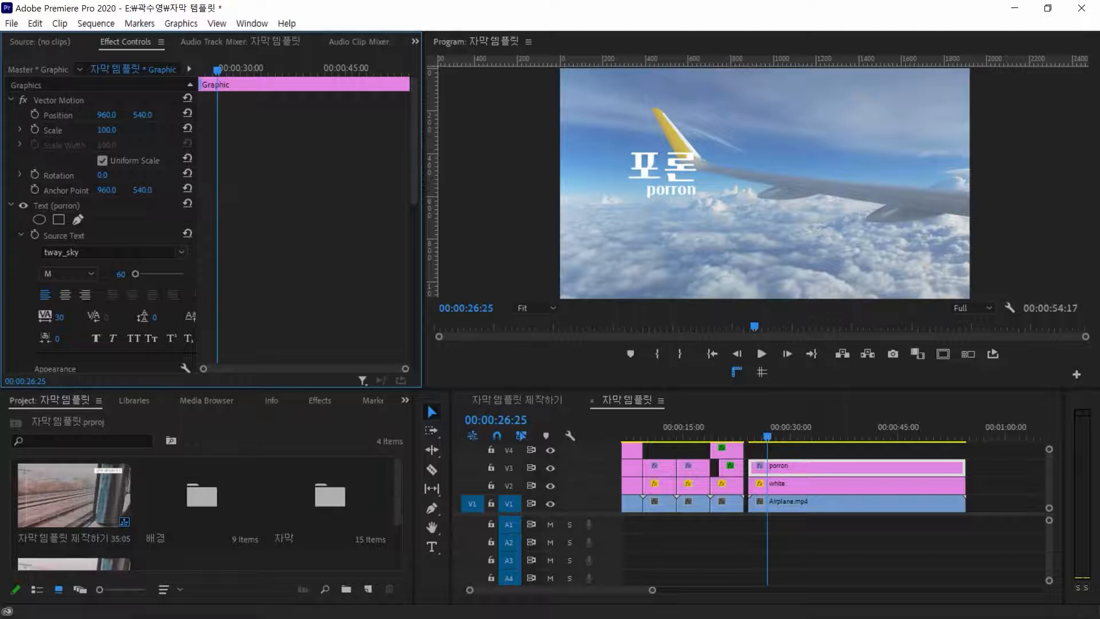
{"action": "scroll", "coordinate": [100, 224], "scroll_direction": "down", "scroll_amount": 8}
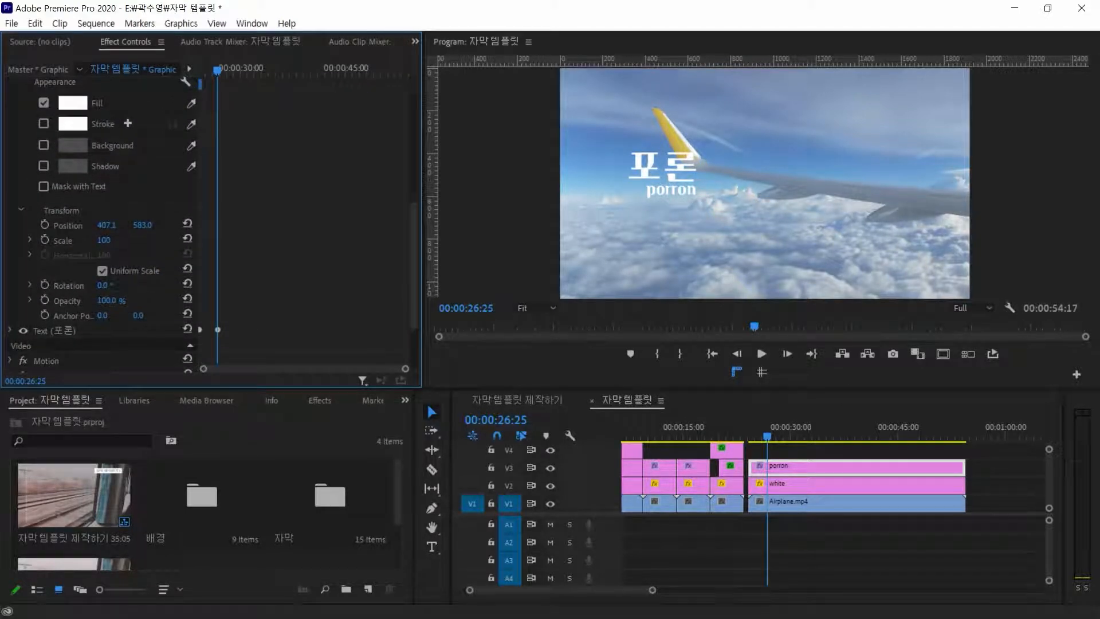
{"action": "left_click_drag", "start_coordinate": [107, 300], "coordinate": [47, 301]}
{"action": "left_click", "coordinate": [45, 300]}
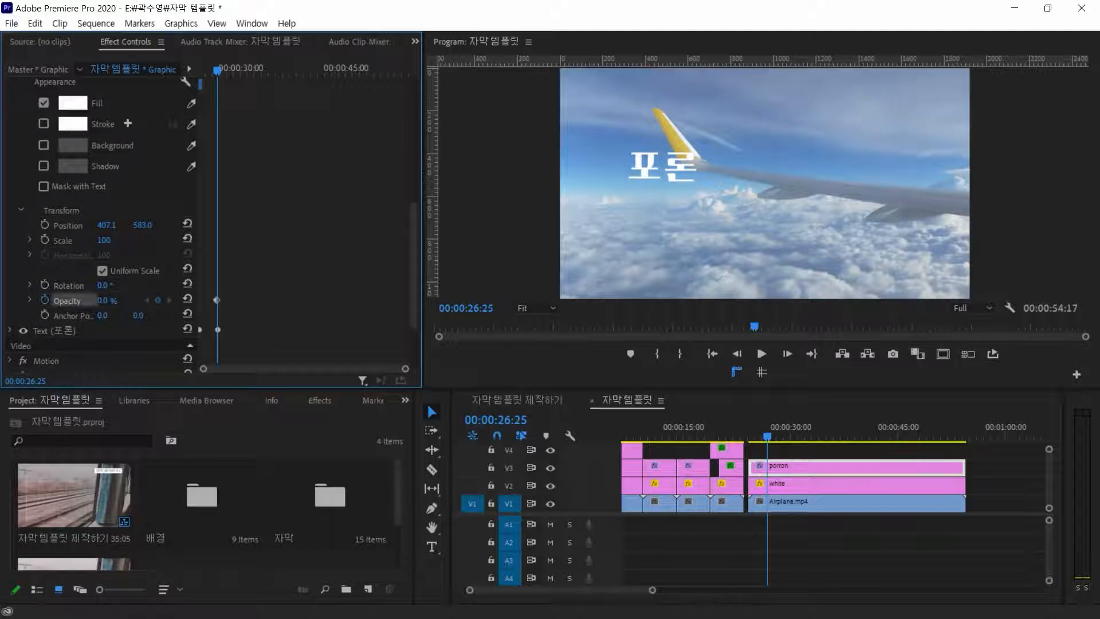
{"action": "key", "text": "space"}
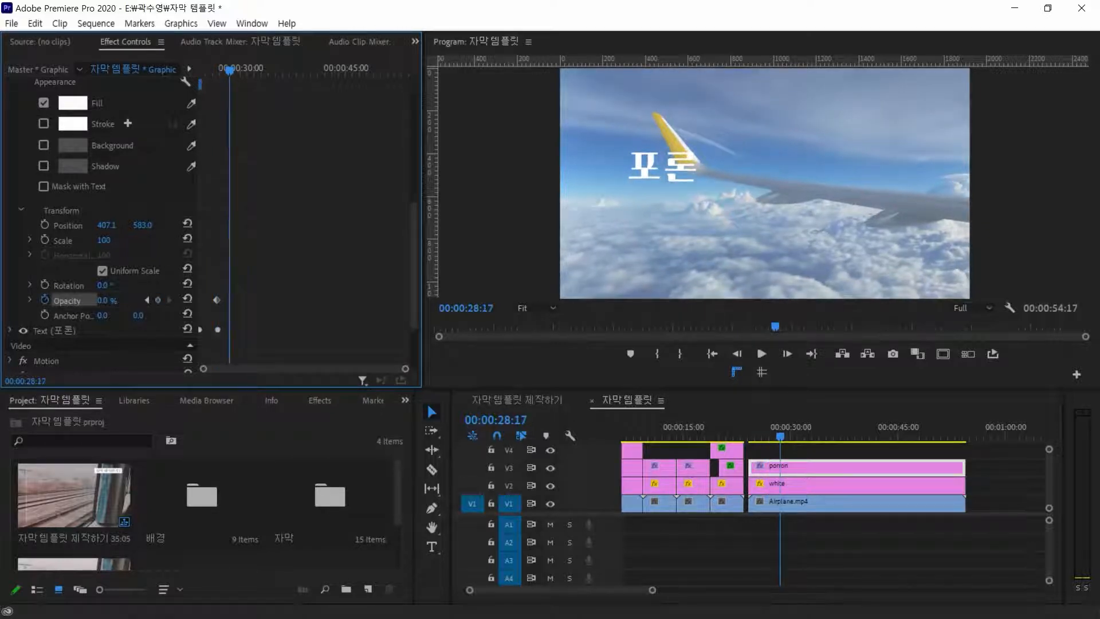
{"action": "left_click_drag", "start_coordinate": [104, 301], "coordinate": [164, 300]}
{"action": "key", "text": "Up"}
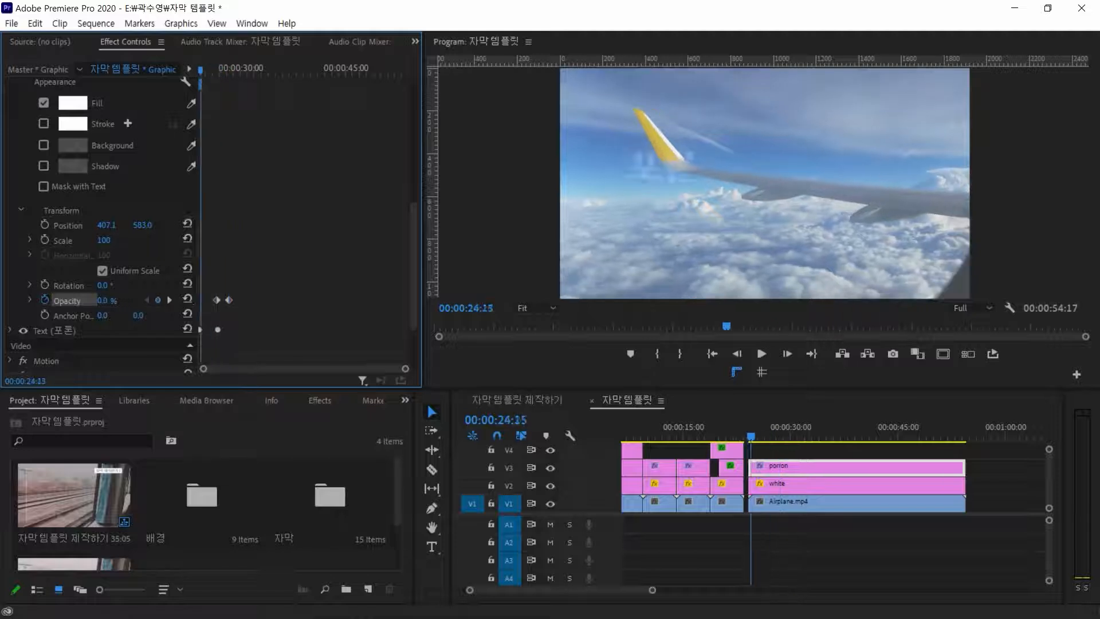
{"action": "key", "text": "space"}
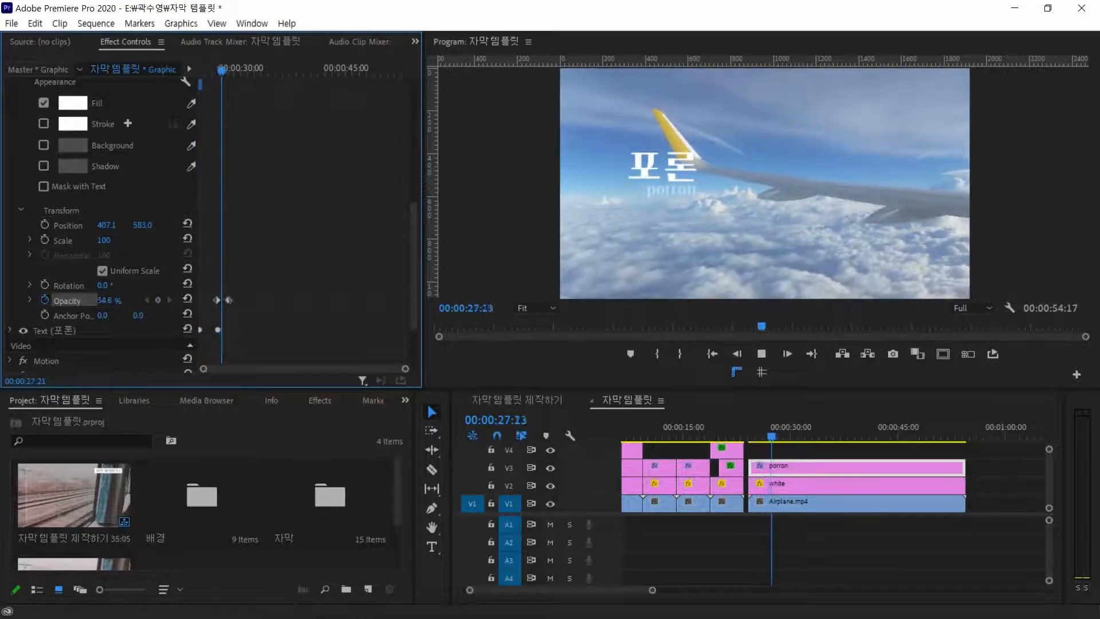
Shift both porron opacity keyframes and 포론's second opacity keyframe earlier to line up with 00:00:26:04, and play back the fades
{"action": "scroll", "coordinate": [120, 223], "scroll_direction": "down", "scroll_amount": 1}
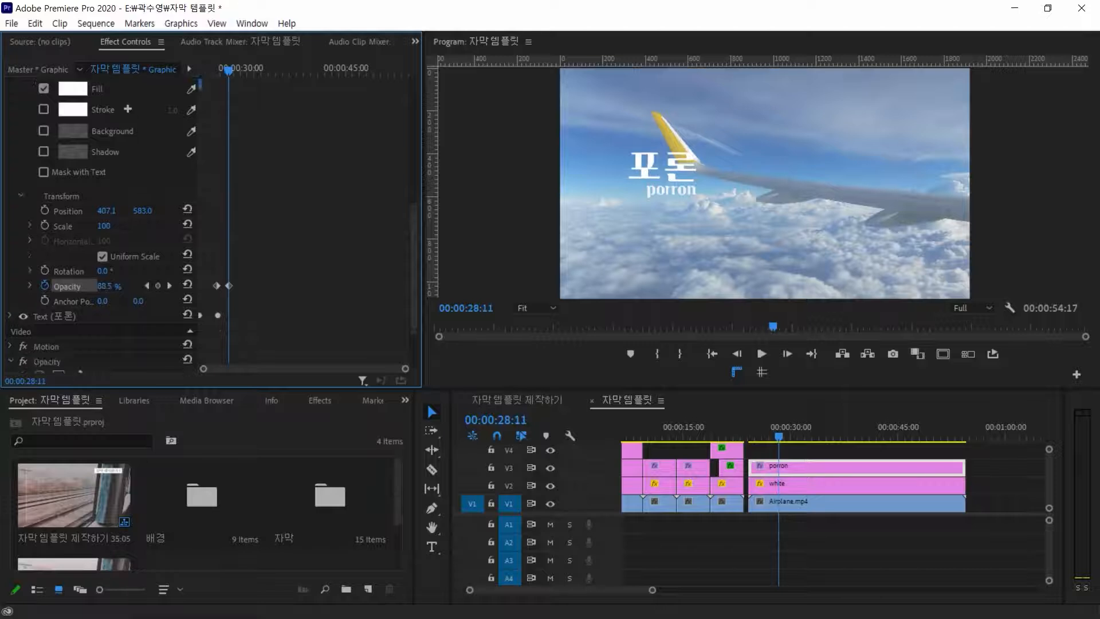
{"action": "mouse_move", "coordinate": [229, 69]}
{"action": "left_mouse_down"}
{"action": "mouse_move", "coordinate": [198, 70]}
{"action": "mouse_move", "coordinate": [213, 70]}
{"action": "left_mouse_up"}
{"action": "left_click", "coordinate": [10, 316]}
{"action": "scroll", "coordinate": [28, 310], "scroll_direction": "down", "scroll_amount": 4}
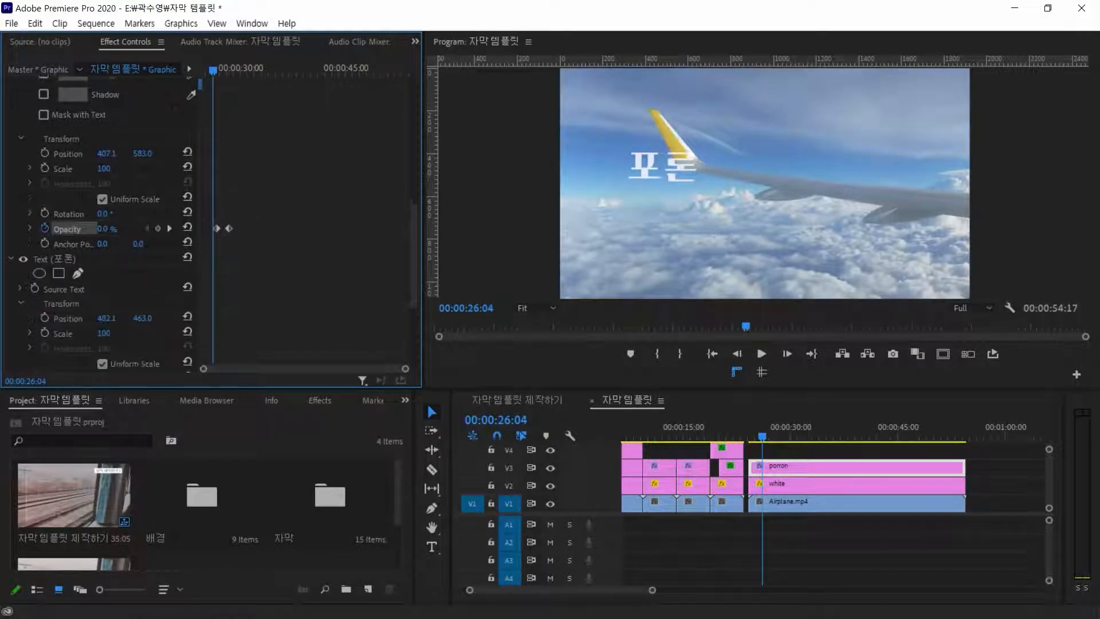
{"action": "scroll", "coordinate": [115, 224], "scroll_direction": "down", "scroll_amount": 5}
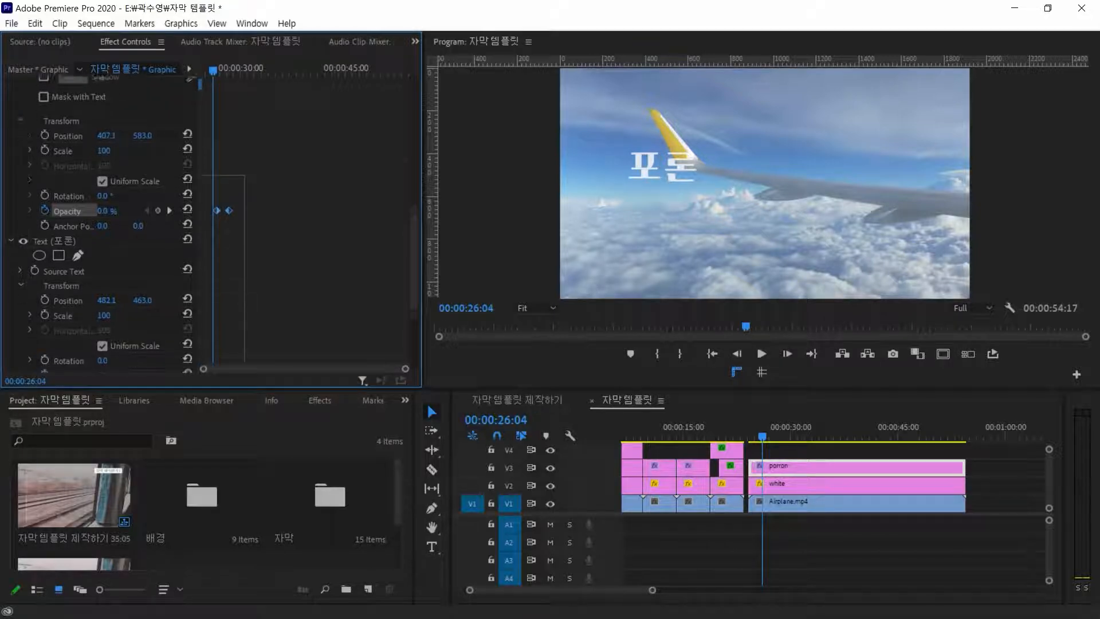
{"action": "left_click_drag", "start_coordinate": [246, 352], "coordinate": [210, 356]}
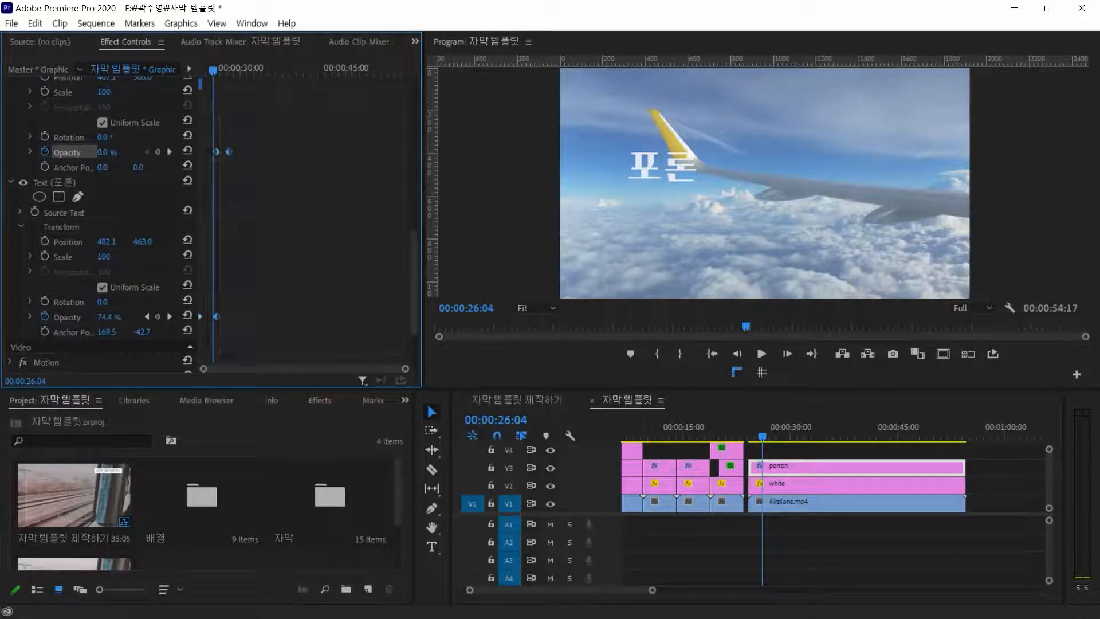
{"action": "left_click_drag", "start_coordinate": [217, 318], "coordinate": [213, 318]}
{"action": "left_click_drag", "start_coordinate": [213, 69], "coordinate": [200, 69]}
{"action": "key", "text": "space"}
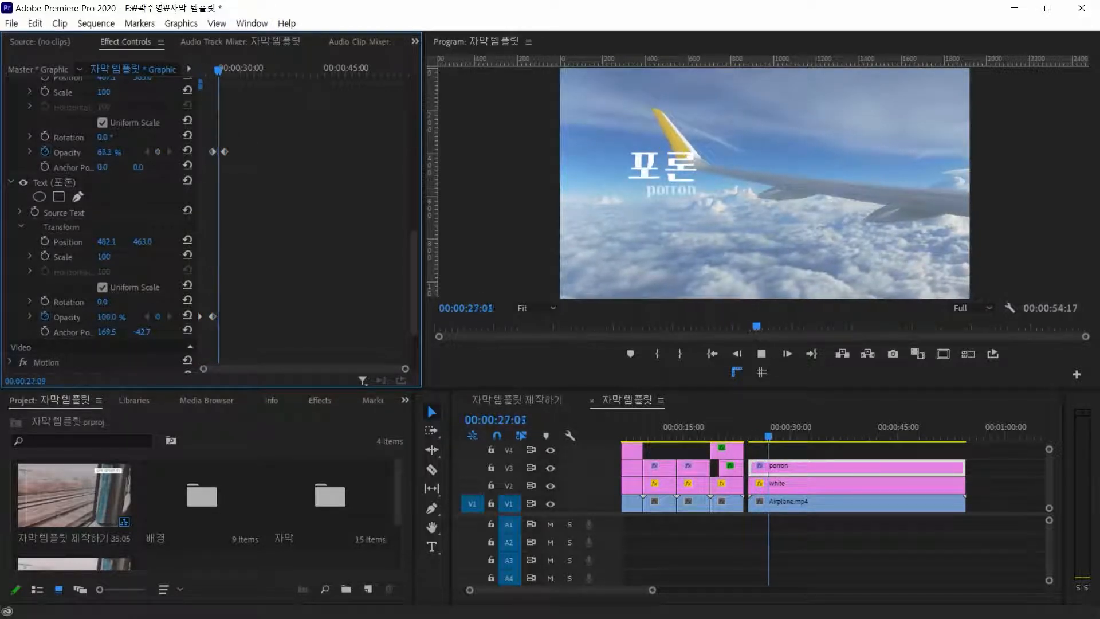
{"action": "key", "text": "space"}
Collapse both text layers' properties and move the porron and 포론 texts slightly right together
{"action": "left_click", "coordinate": [11, 182]}
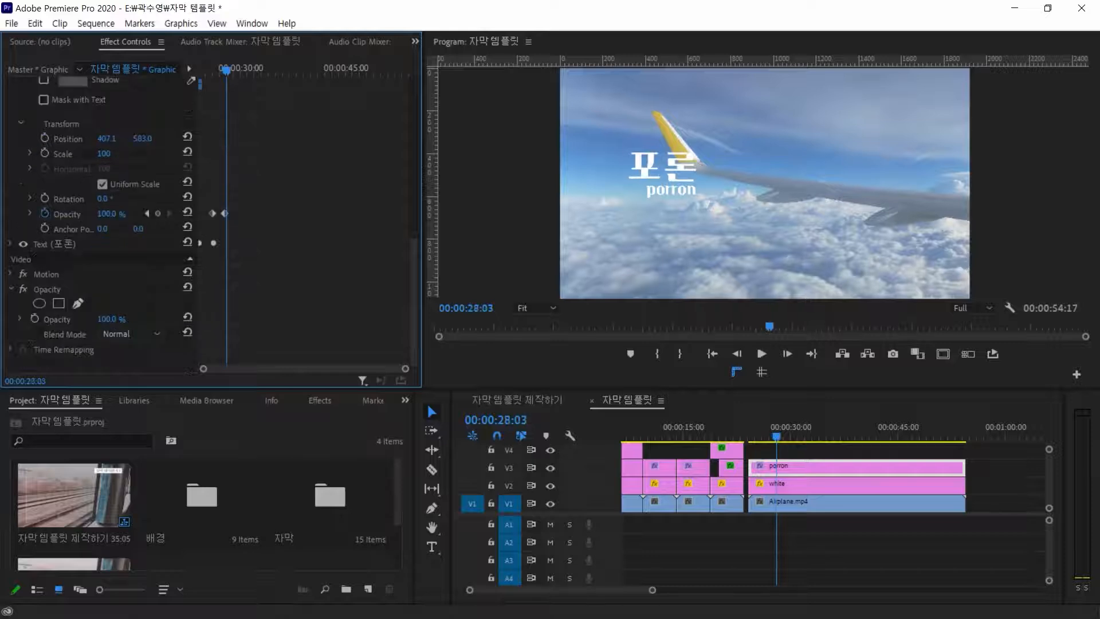
{"action": "scroll", "coordinate": [23, 189], "scroll_direction": "up", "scroll_amount": 8}
{"action": "scroll", "coordinate": [103, 229], "scroll_direction": "up", "scroll_amount": 3}
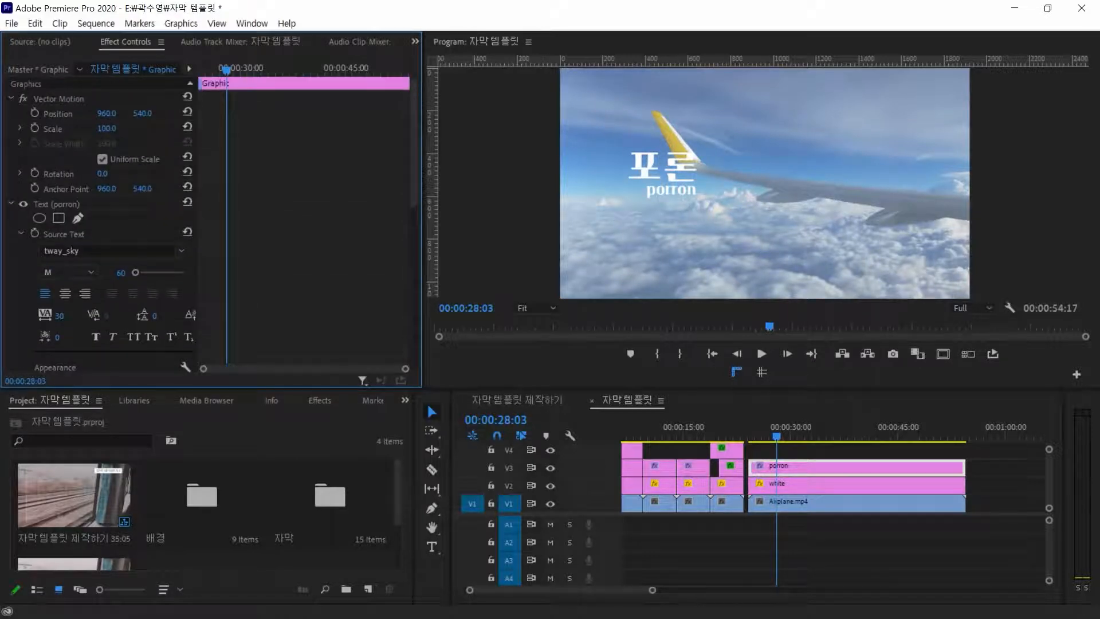
{"action": "left_click", "coordinate": [11, 204]}
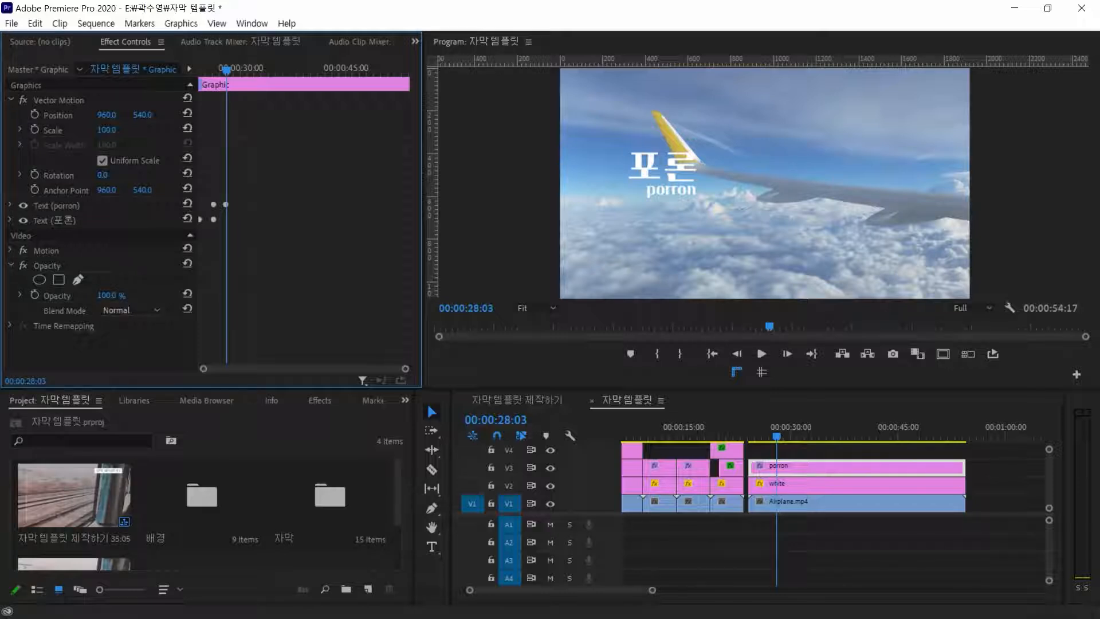
{"action": "left_click", "coordinate": [56, 205]}
{"action": "left_click", "coordinate": [56, 220], "text": "ctrl"}
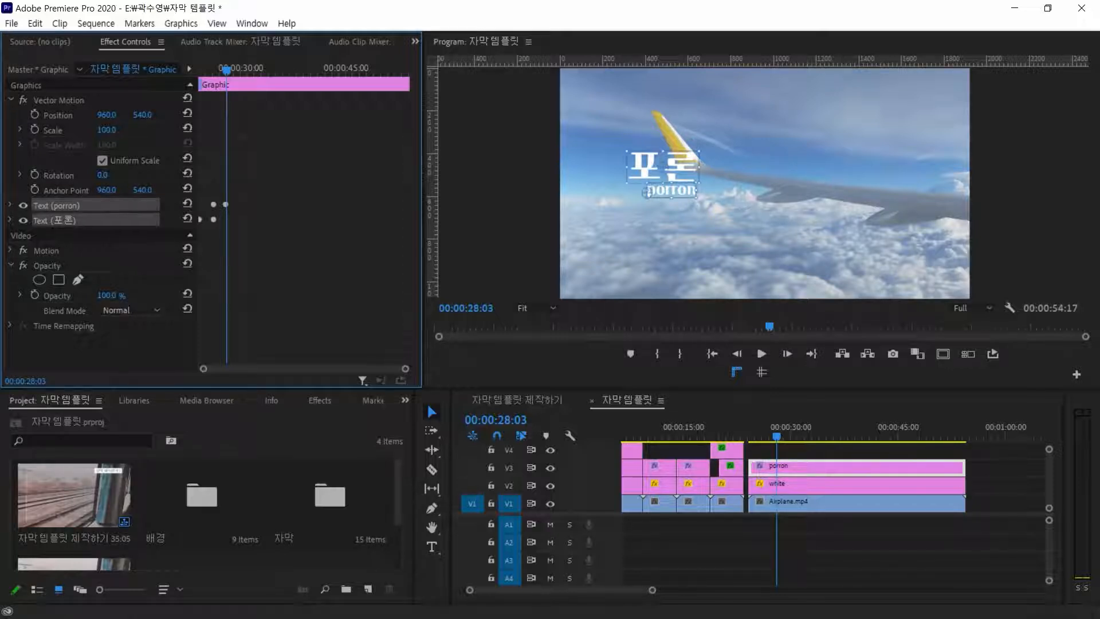
{"action": "left_click_drag", "start_coordinate": [665, 168], "coordinate": [674, 168]}
{"action": "left_click", "coordinate": [762, 229]}
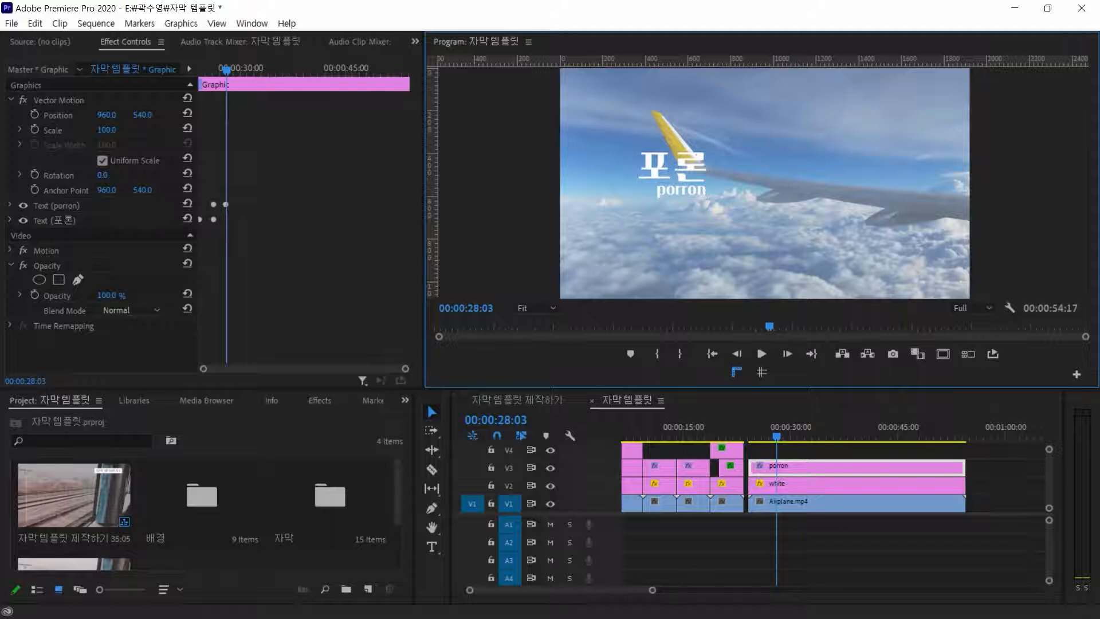
Play back the caption's fade-in from the start of the porron clip and stop at about 00:00:27:26
{"action": "left_click", "coordinate": [749, 429]}
{"action": "key", "text": "space"}
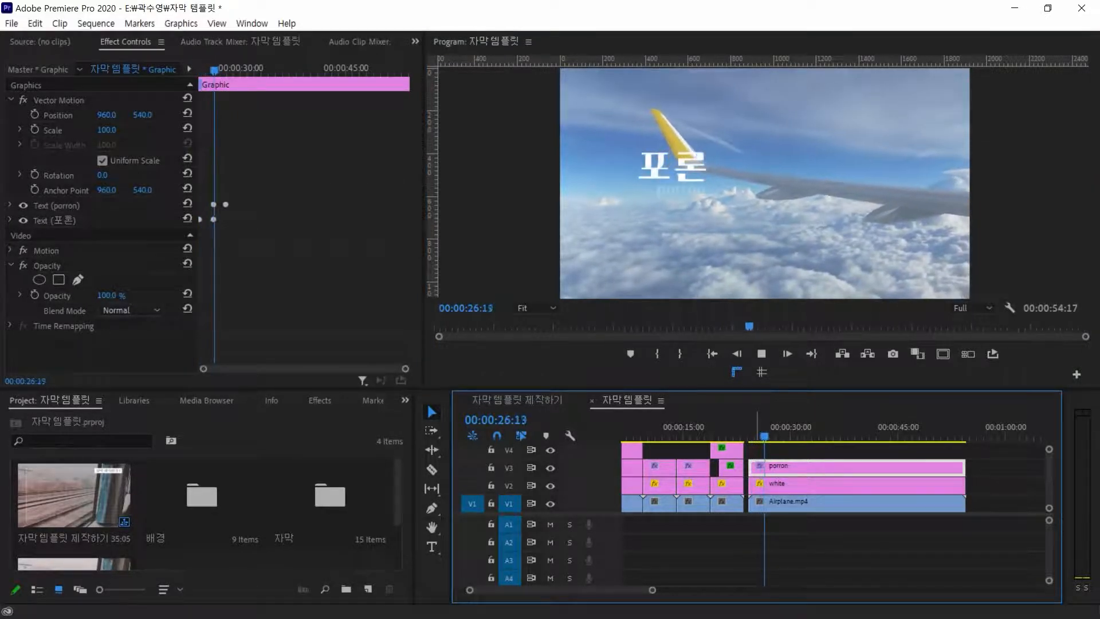
{"action": "key", "text": "space"}
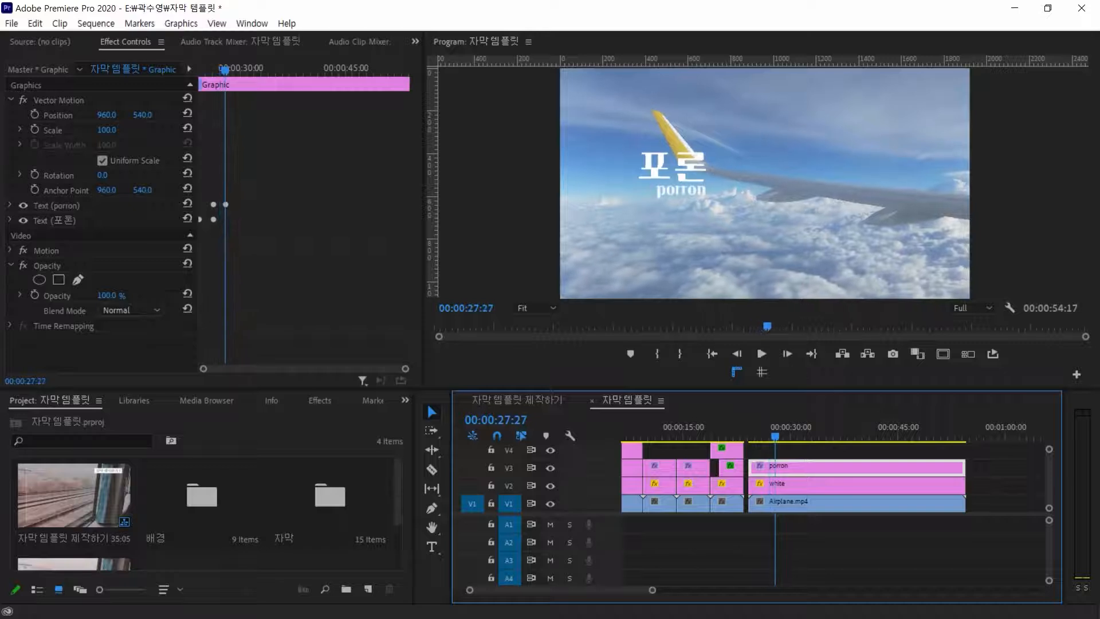
{"action": "left_click", "coordinate": [286, 252]}
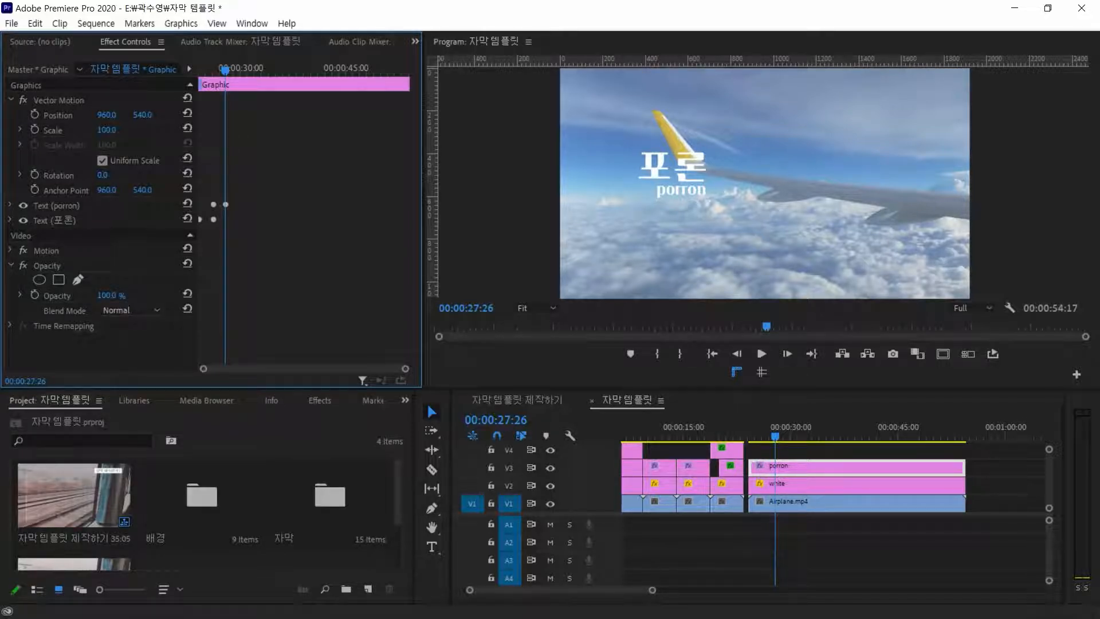
Show the guides and add horizontal ones at 포론's top edge and below porron, plus a vertical one just right of the texts
{"action": "left_click", "coordinate": [761, 372]}
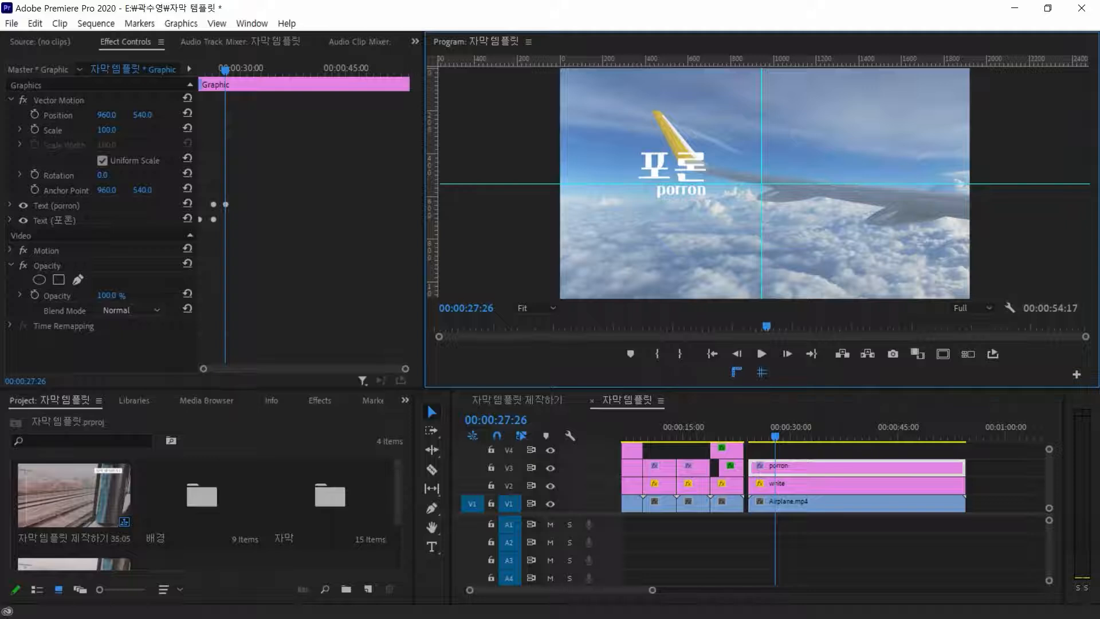
{"action": "left_click_drag", "start_coordinate": [842, 61], "coordinate": [857, 151]}
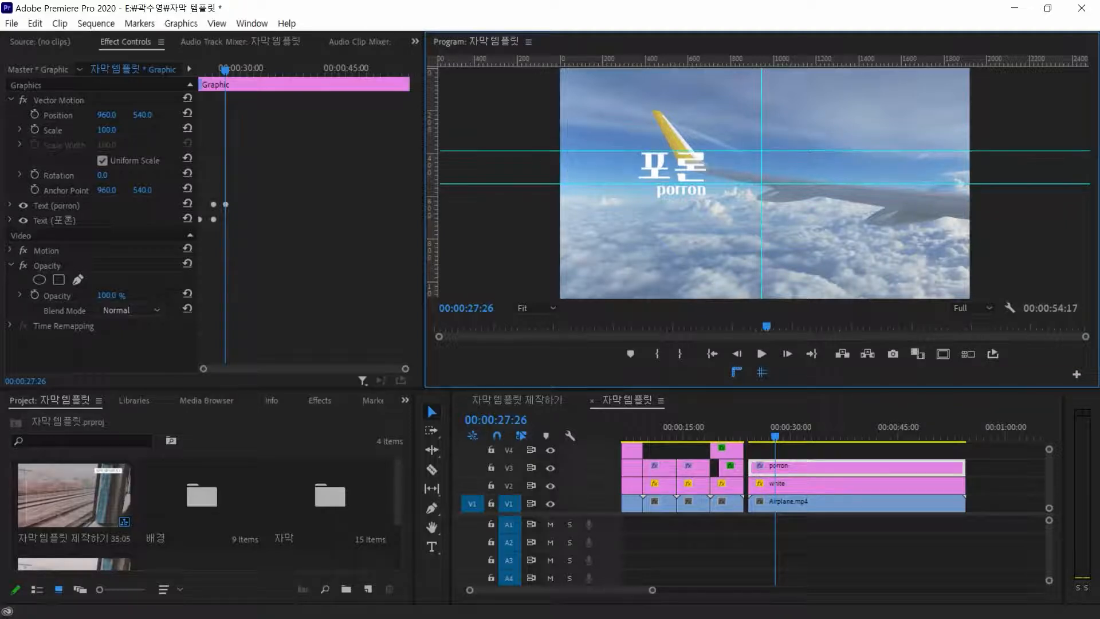
{"action": "left_click_drag", "start_coordinate": [819, 60], "coordinate": [819, 230]}
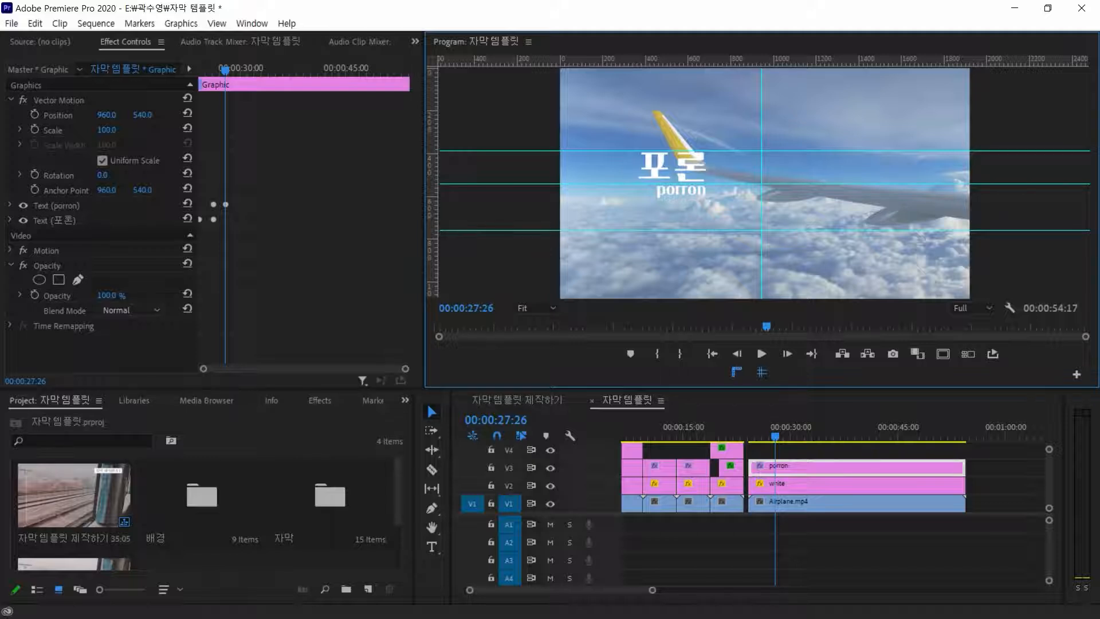
{"action": "left_click_drag", "start_coordinate": [434, 276], "coordinate": [715, 281]}
Draw a vertical line with the Pen tool along the new vertical guide between the two new horizontal guides, and hide the guides
{"action": "left_click", "coordinate": [432, 508]}
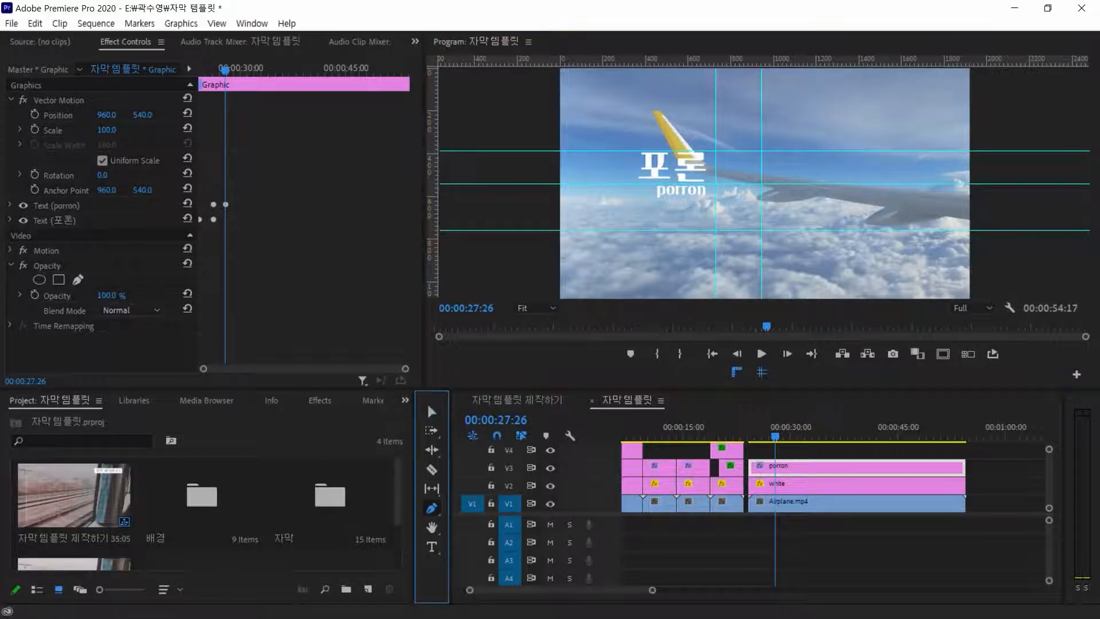
{"action": "left_click", "coordinate": [716, 151]}
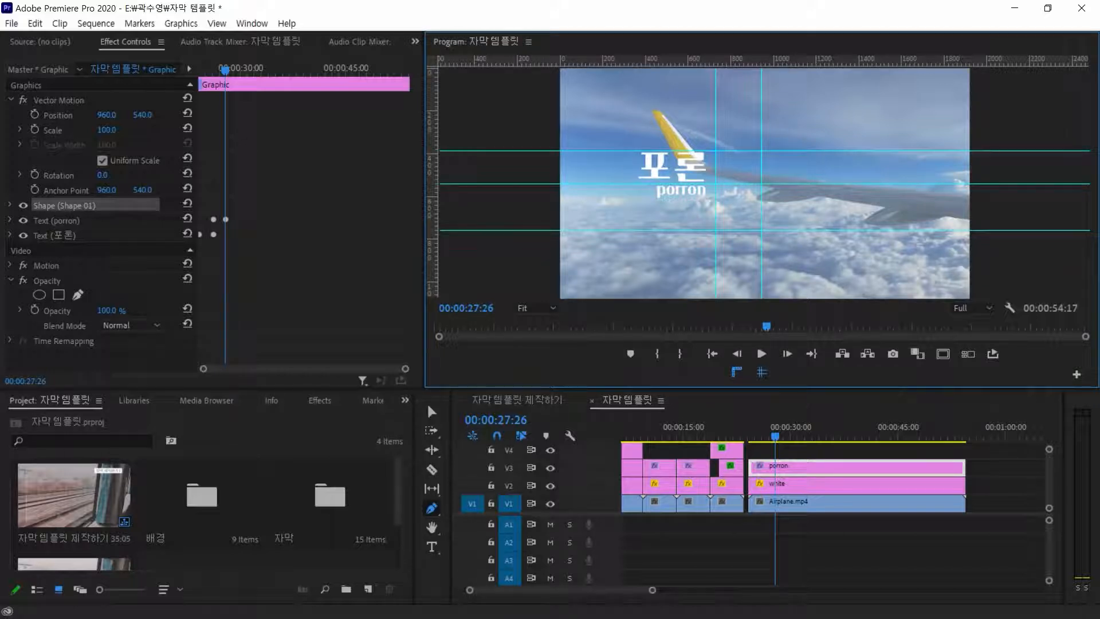
{"action": "left_click", "coordinate": [716, 230]}
{"action": "left_click", "coordinate": [762, 373]}
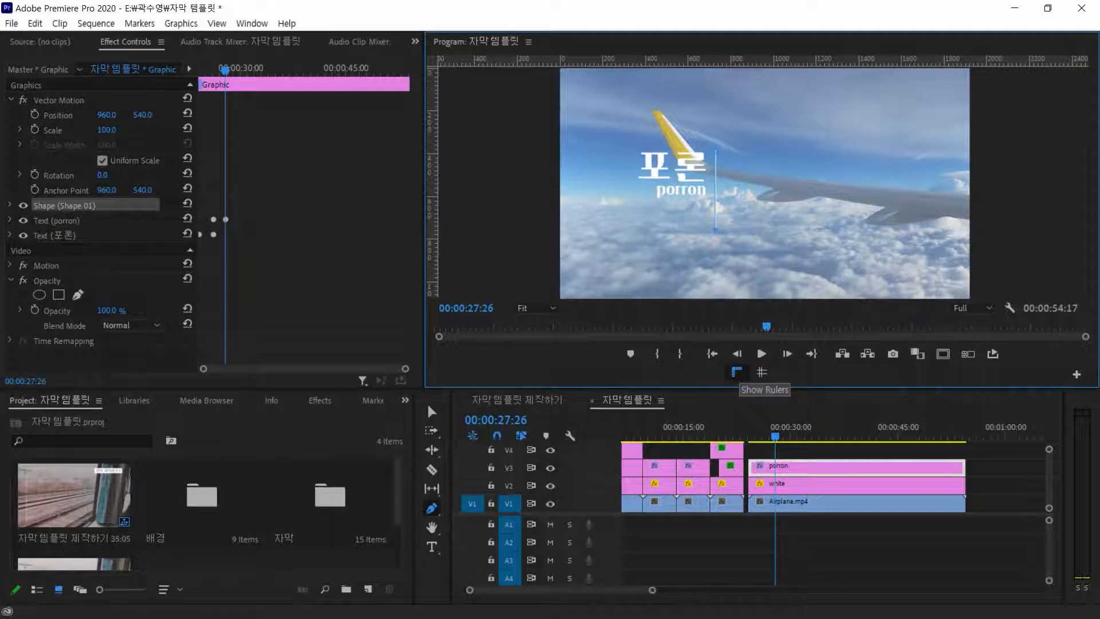
{"action": "left_click", "coordinate": [432, 412]}
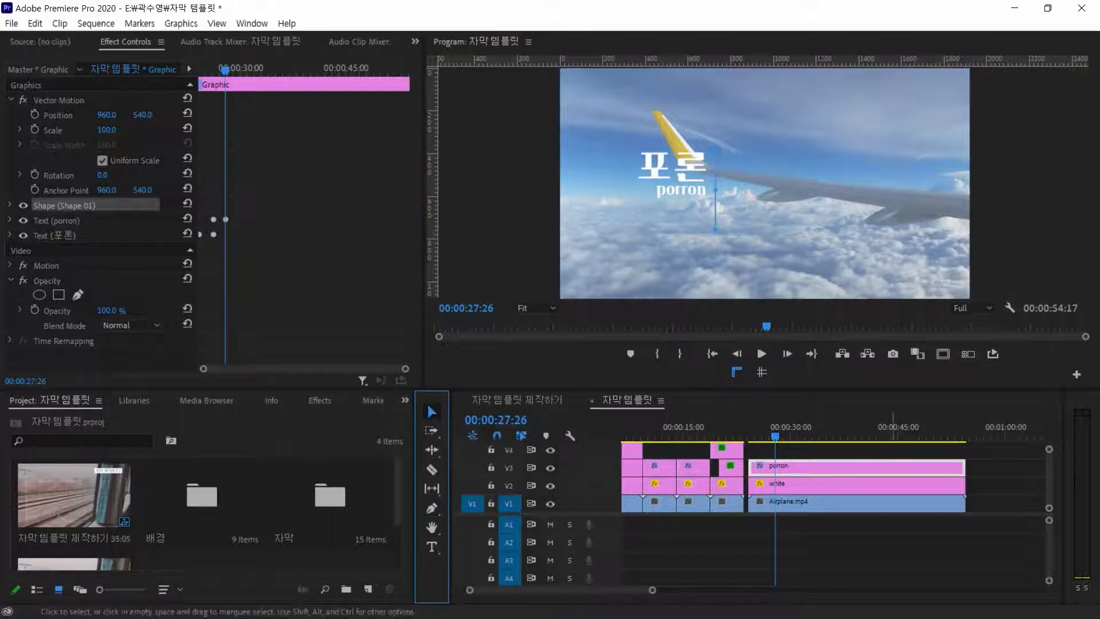
{"action": "left_click", "coordinate": [861, 545]}
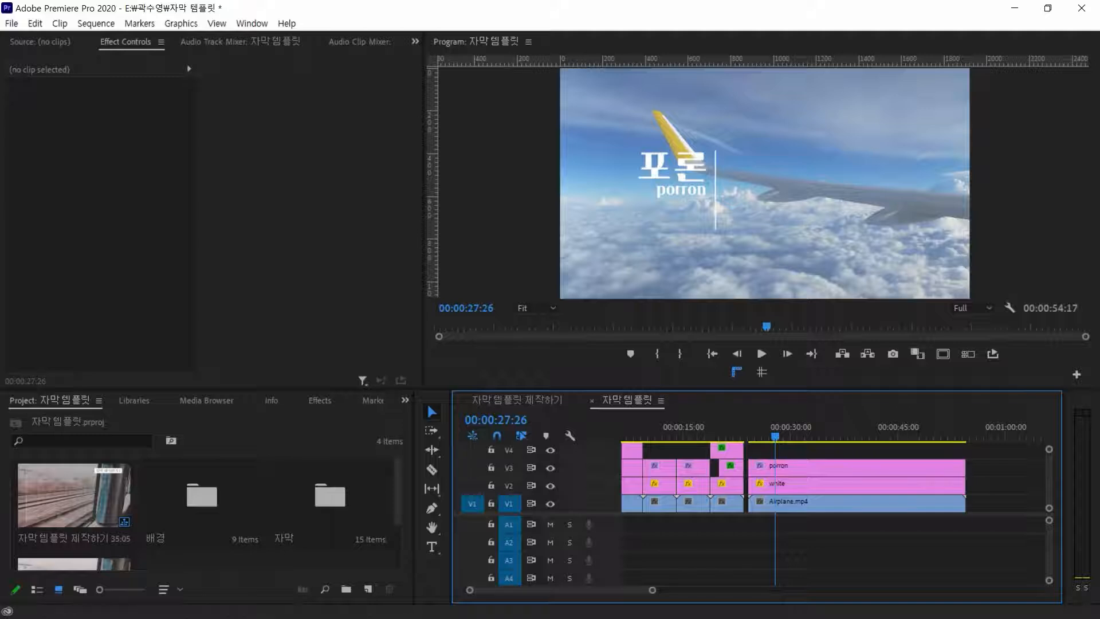
Set the vertical line's stroke width to 10 in the porron graphic and deselect the clip
{"action": "left_click", "coordinate": [848, 468]}
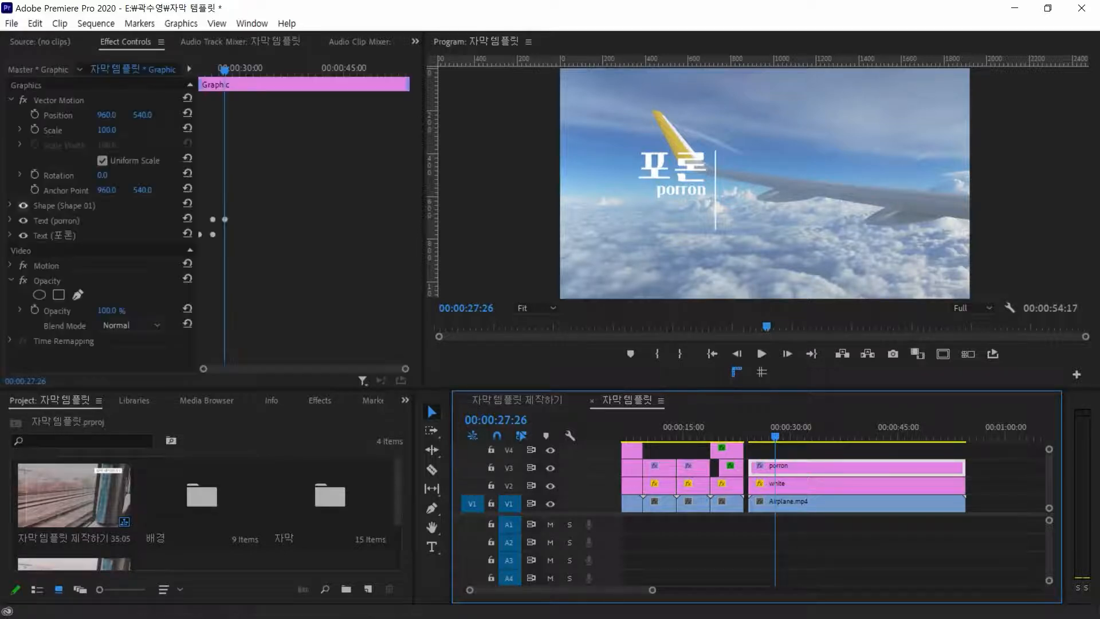
{"action": "left_click", "coordinate": [10, 205]}
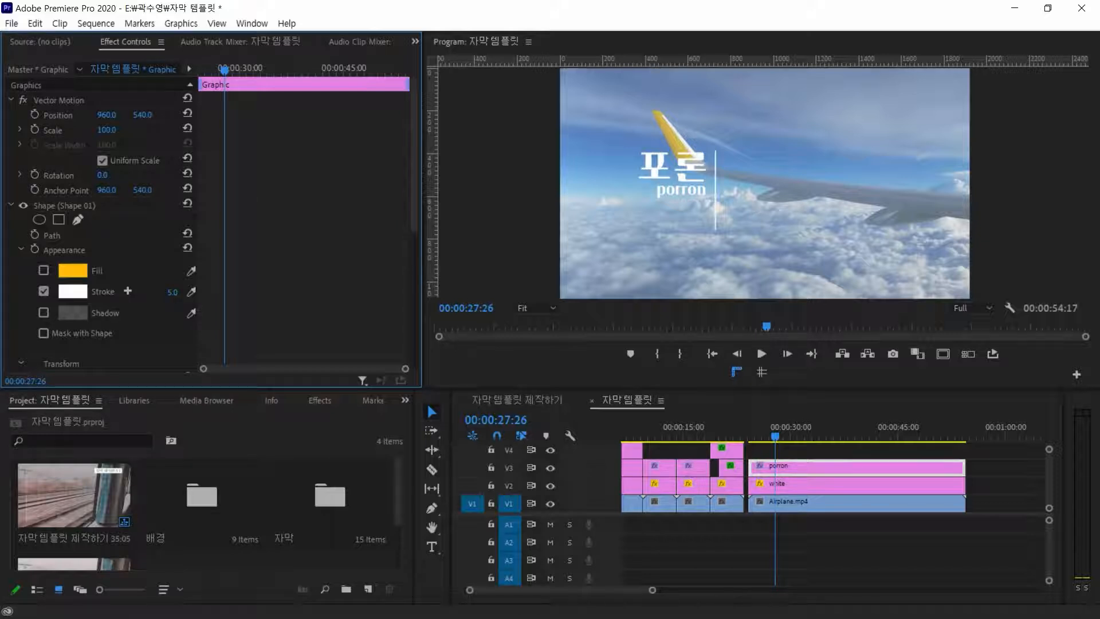
{"action": "left_click", "coordinate": [172, 292]}
{"action": "type", "text": "10"}
{"action": "key", "text": "Return"}
{"action": "left_click", "coordinate": [850, 549]}
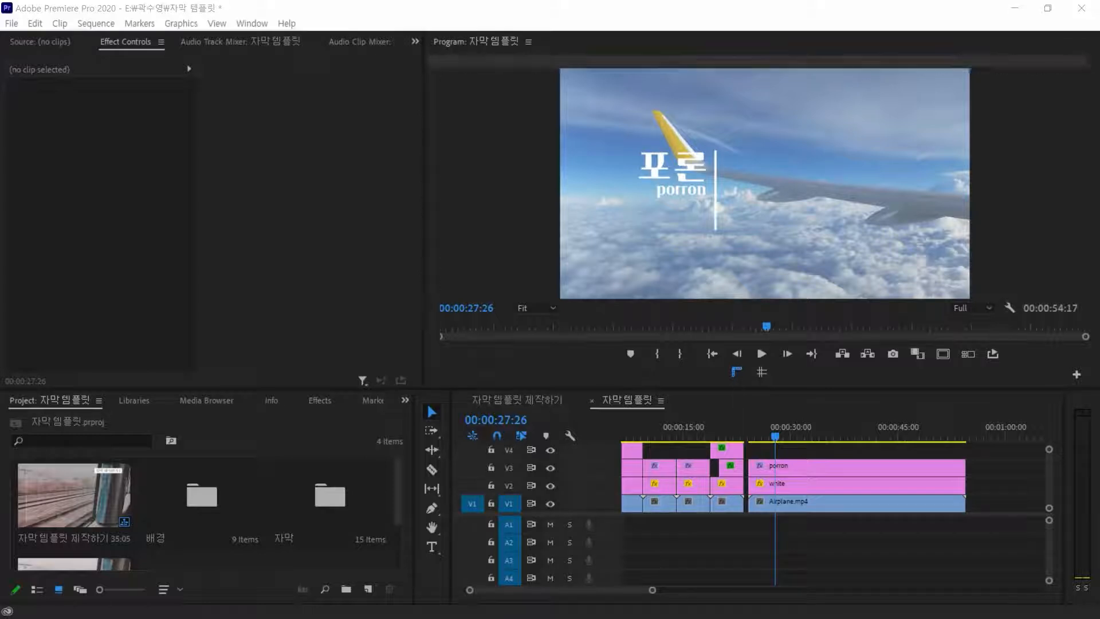
Open the 자막 템플릿 제작하기 sequence and view its example caption at 00:00:10:04
{"action": "key", "text": "alt+Tab"}
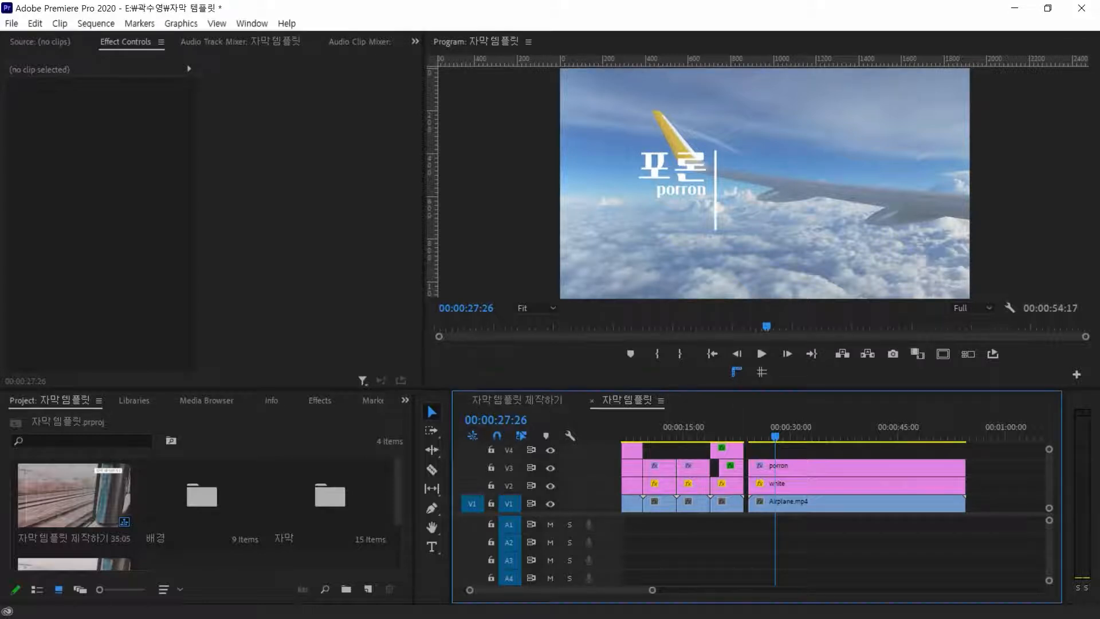
{"action": "key", "text": "ctrl+s"}
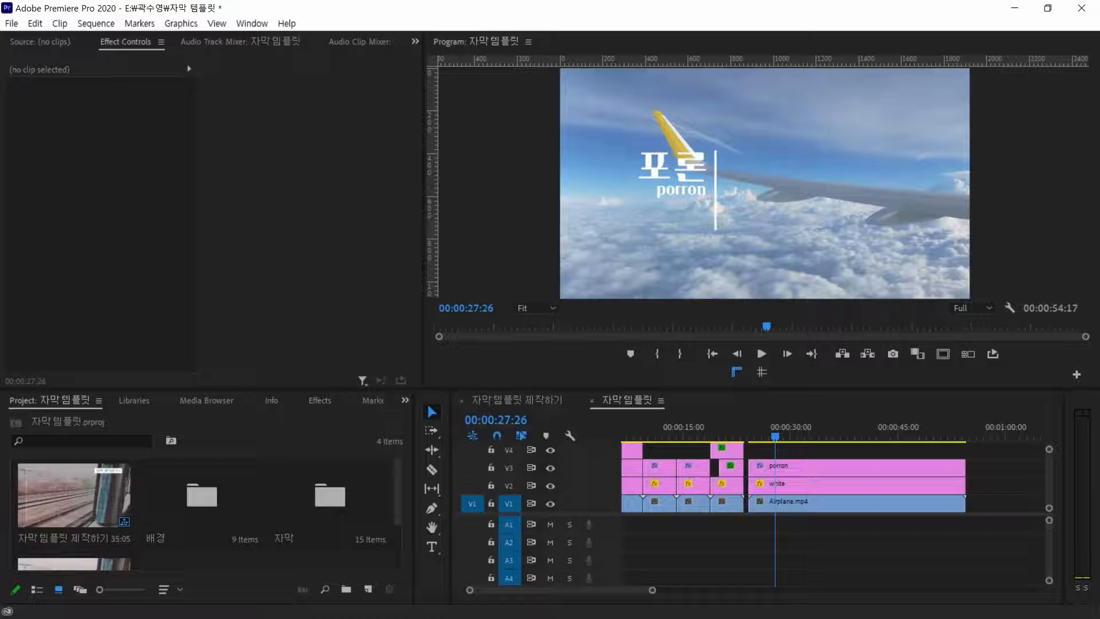
{"action": "left_click", "coordinate": [516, 400]}
{"action": "mouse_move", "coordinate": [706, 435]}
{"action": "left_mouse_down"}
{"action": "mouse_move", "coordinate": [661, 435]}
{"action": "mouse_move", "coordinate": [695, 436]}
{"action": "left_mouse_up"}
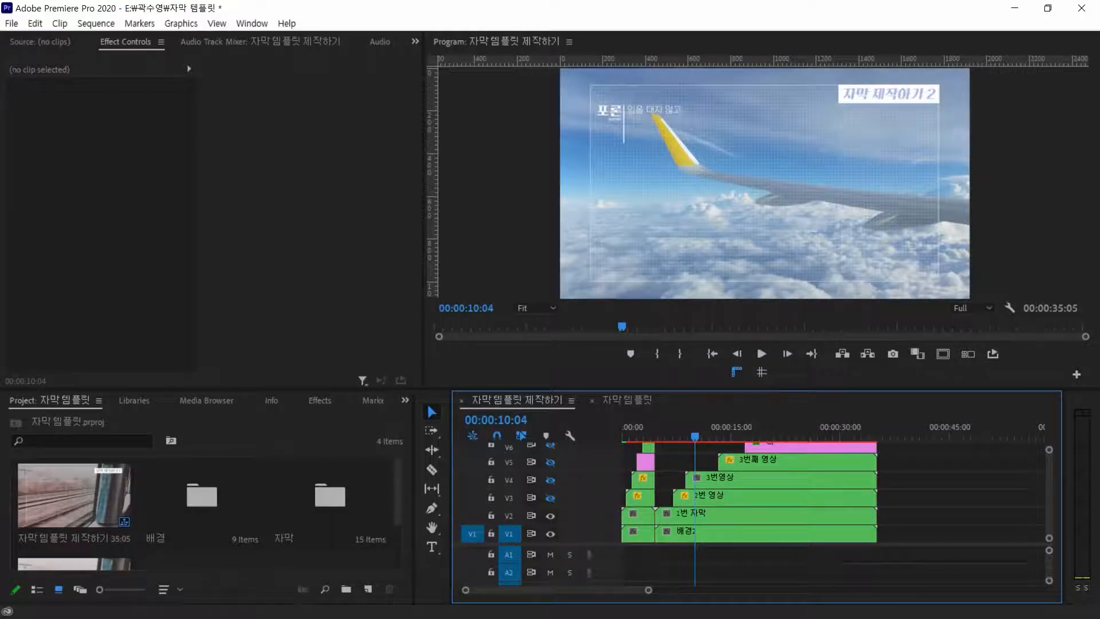
Examine the example caption's description text beside the divider line at 00:00:19:19 in the 자막 템플릿 제작하기 sequence at 100% zoom
{"action": "left_click", "coordinate": [627, 399]}
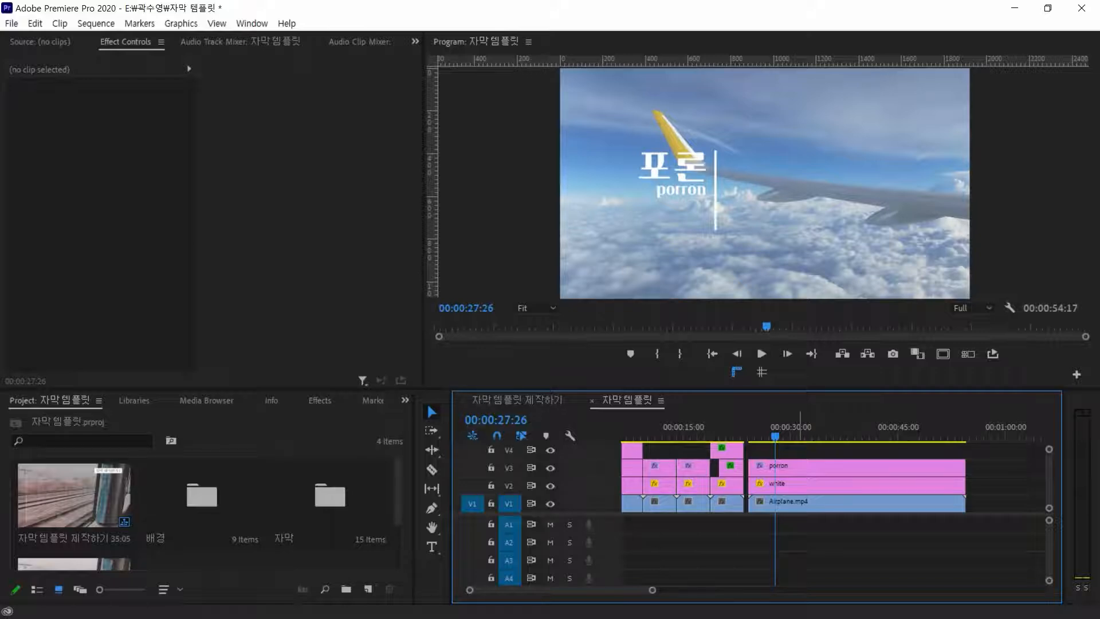
{"action": "left_click", "coordinate": [803, 468]}
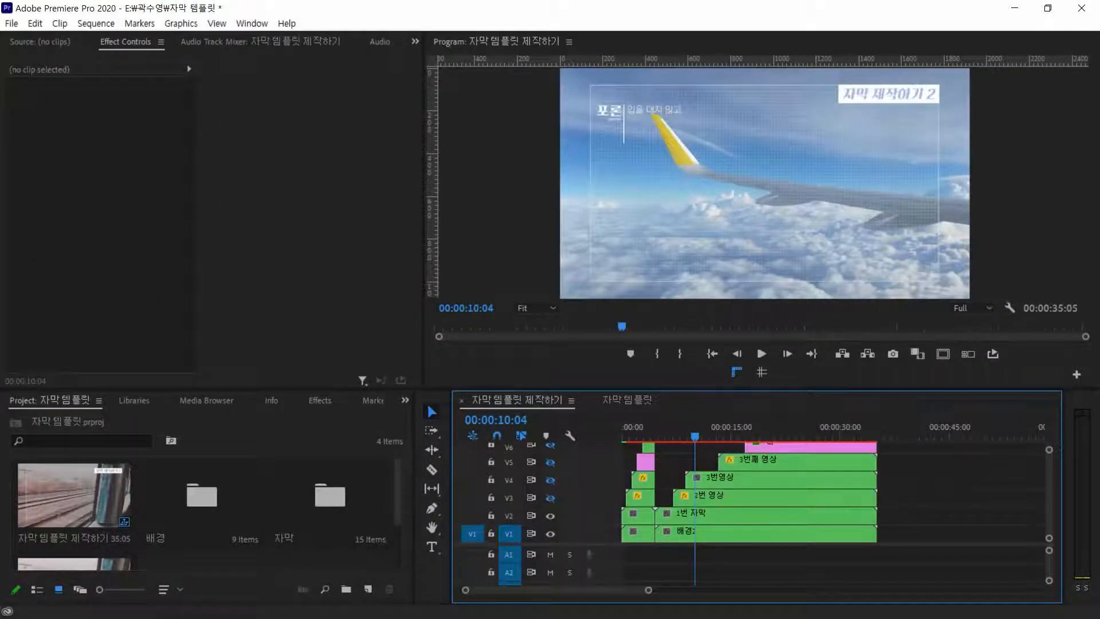
{"action": "left_click_drag", "start_coordinate": [622, 327], "coordinate": [799, 326]}
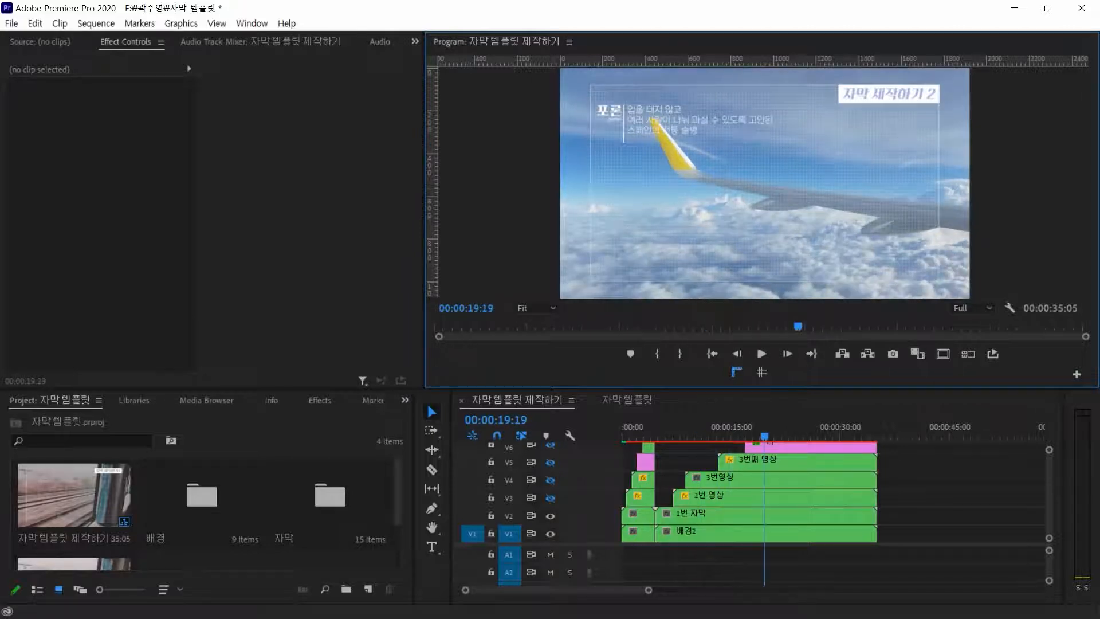
{"action": "left_click", "coordinate": [536, 308]}
{"action": "left_click", "coordinate": [537, 404]}
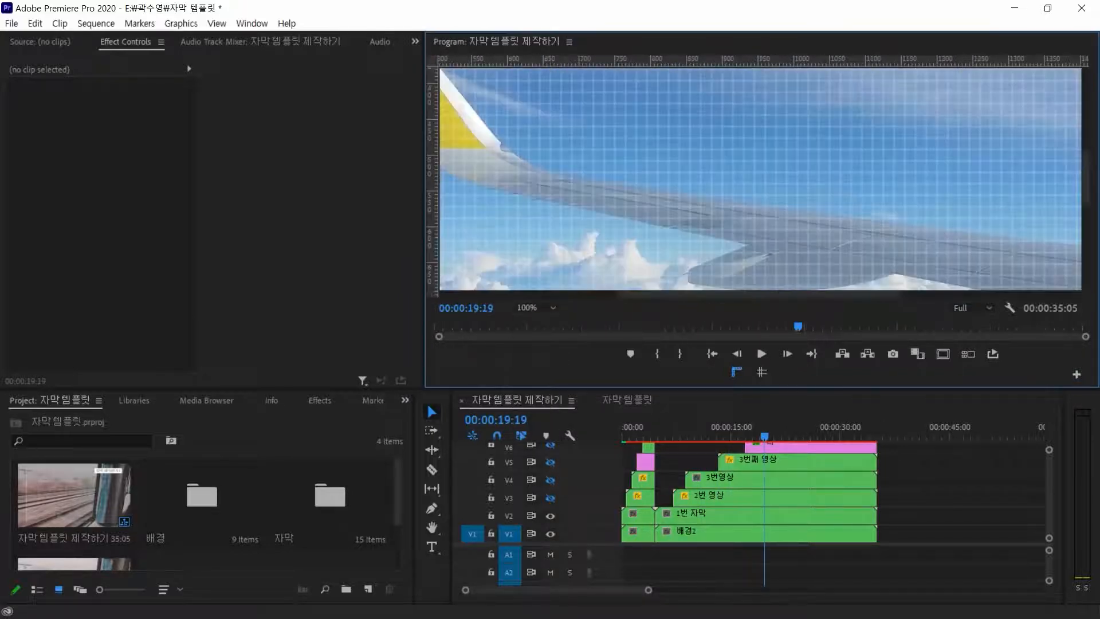
{"action": "left_click_drag", "start_coordinate": [728, 294], "coordinate": [604, 295]}
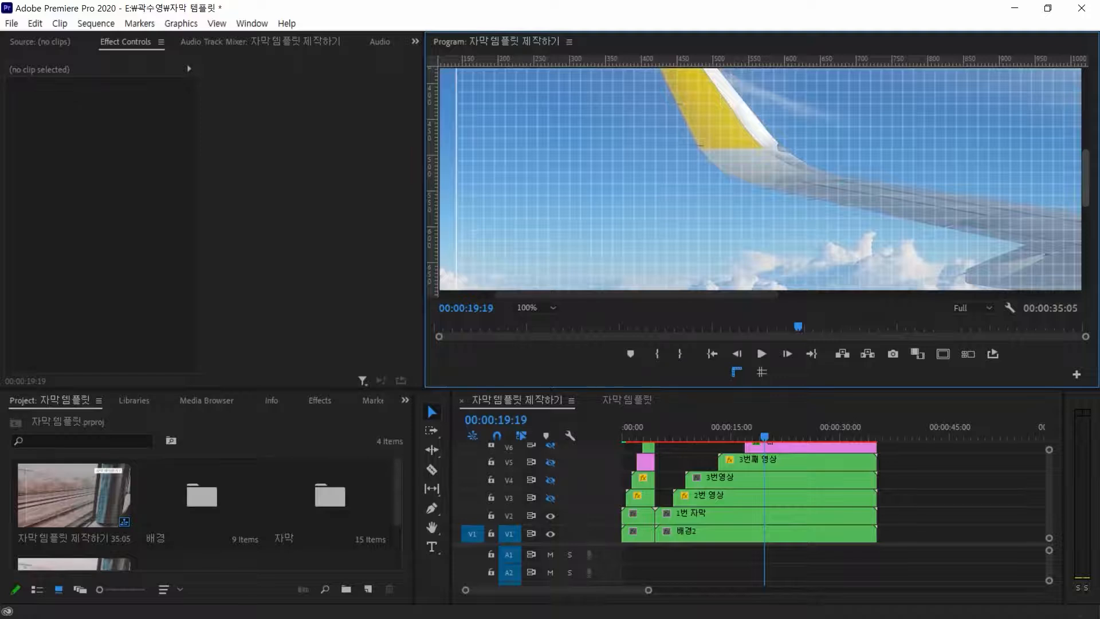
{"action": "left_click_drag", "start_coordinate": [1086, 178], "coordinate": [1086, 122]}
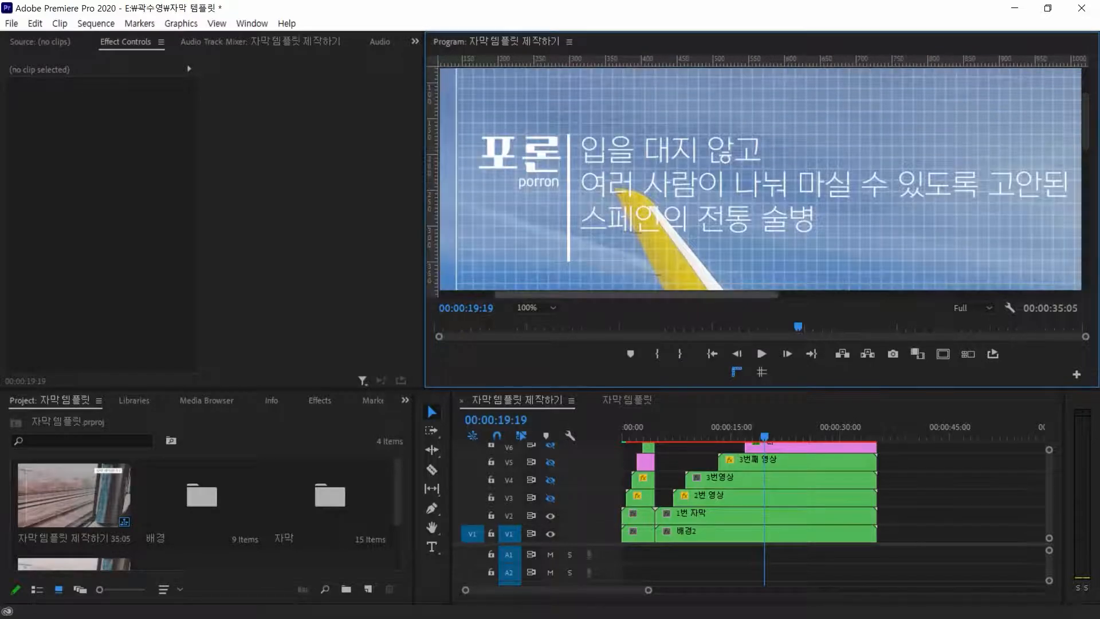
{"action": "left_click_drag", "start_coordinate": [638, 295], "coordinate": [669, 295]}
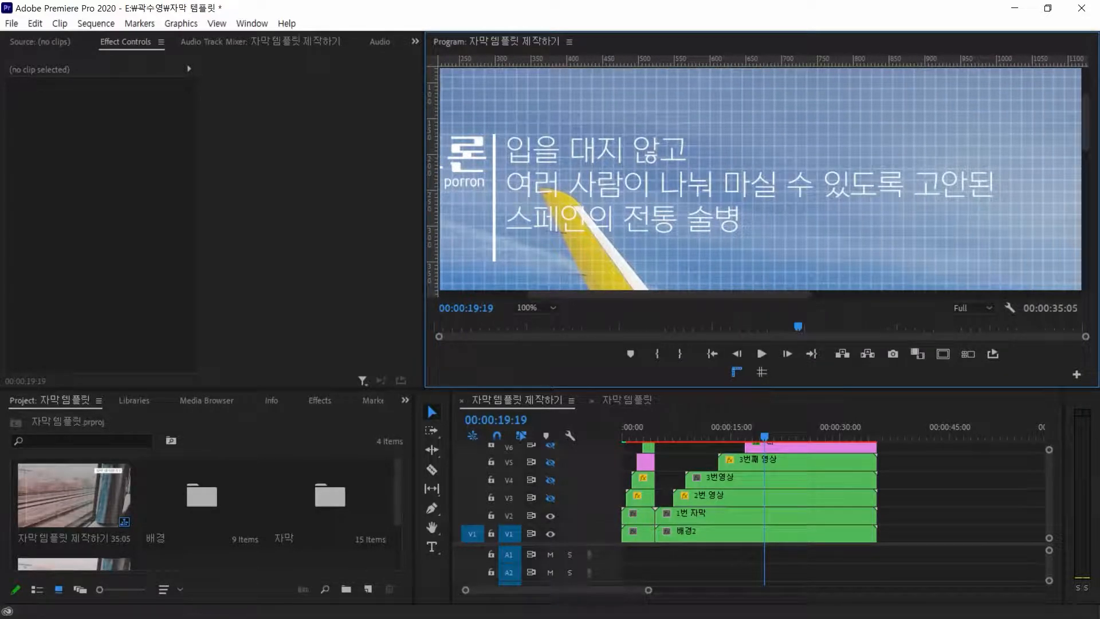
In the 자막 템플릿 sequence, add the text 입을 대지 않고 beside the divider line within the porron graphic, viewing the whole frame
{"action": "left_click", "coordinate": [628, 400]}
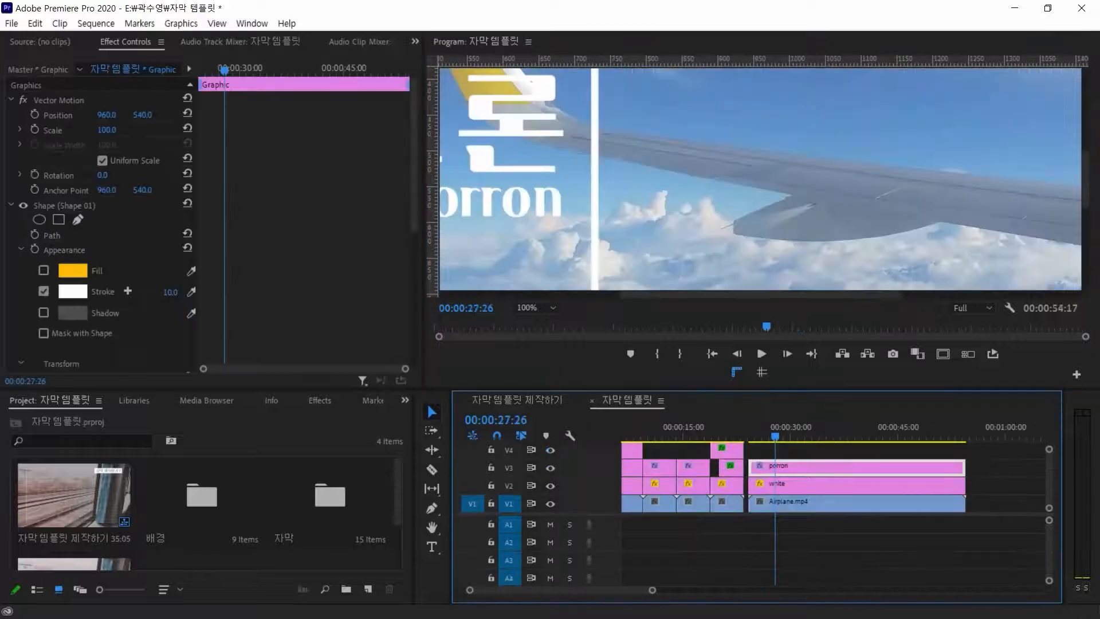
{"action": "left_click", "coordinate": [432, 546]}
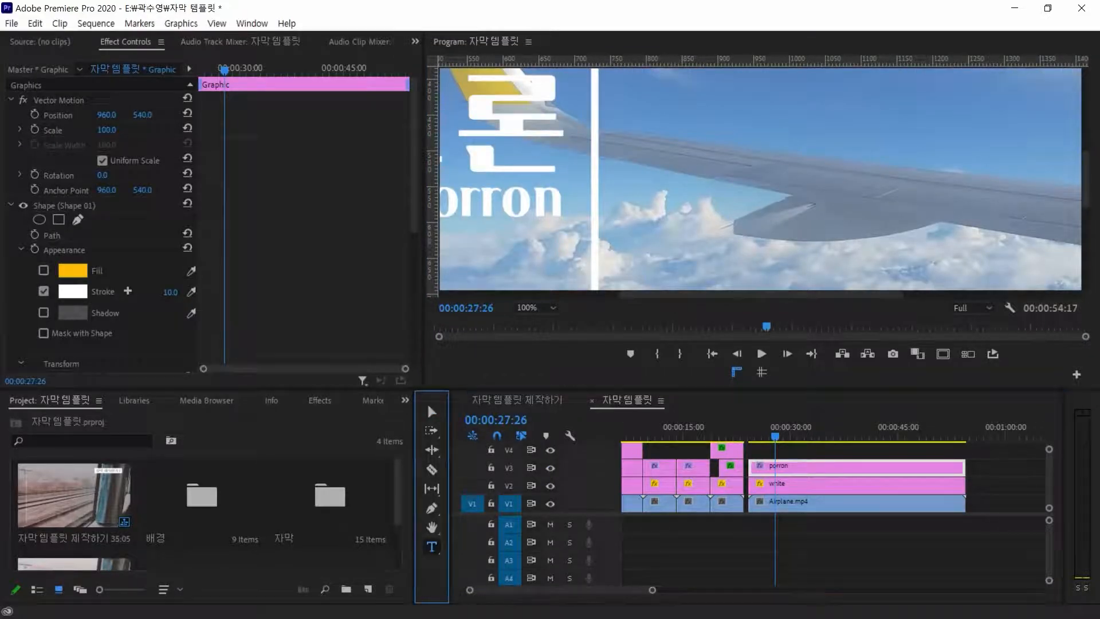
{"action": "left_click", "coordinate": [536, 308]}
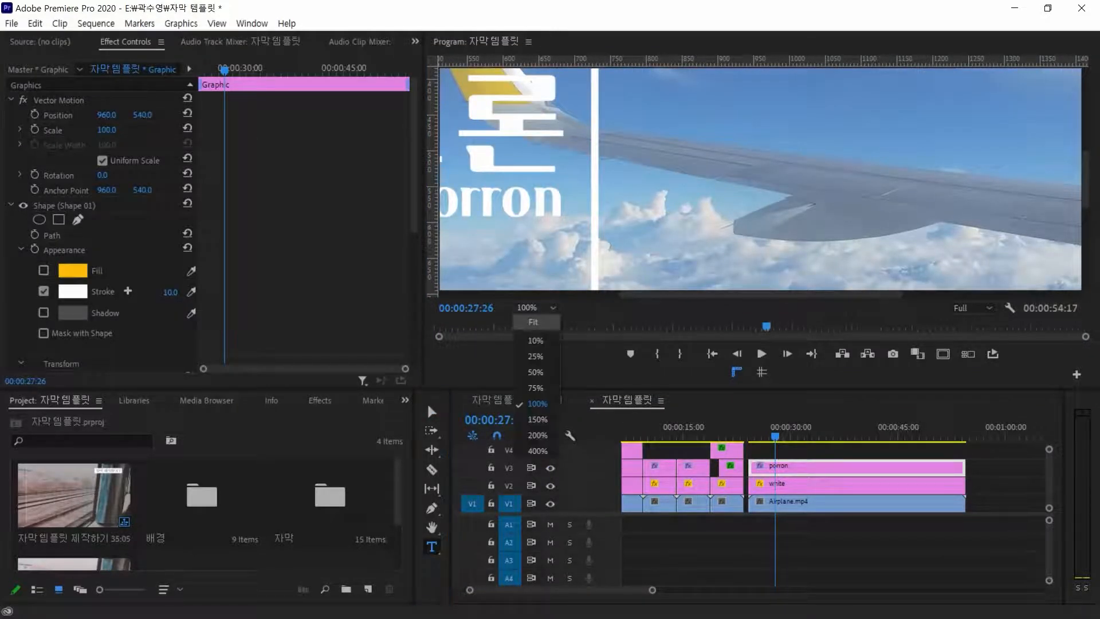
{"action": "left_click", "coordinate": [528, 317]}
{"action": "left_click", "coordinate": [737, 169]}
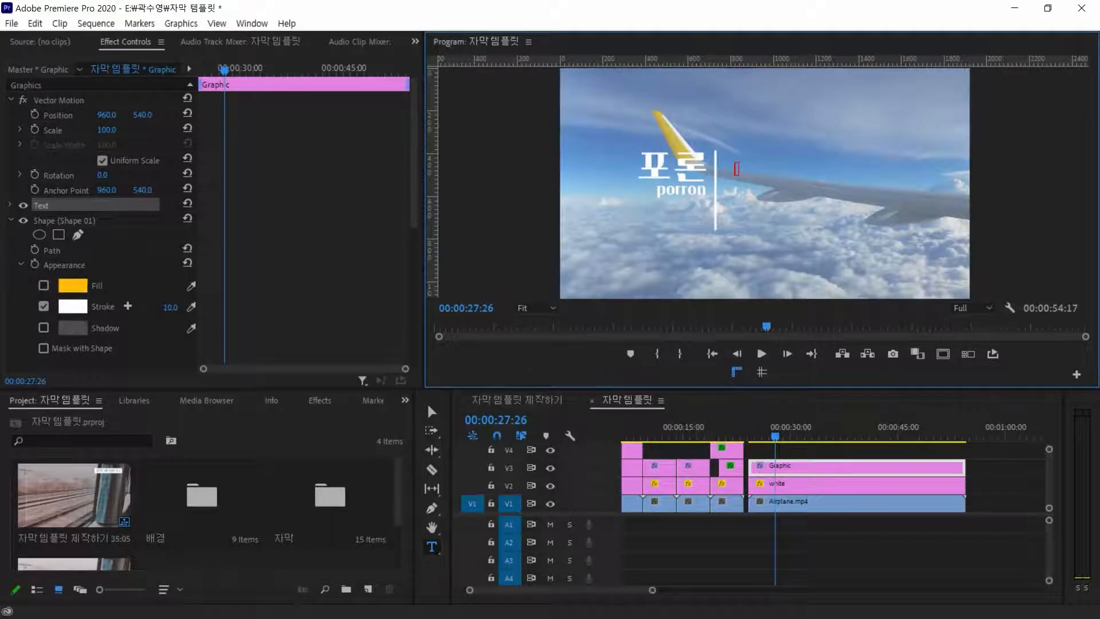
{"action": "type", "text": "dlrhtdms"}
{"action": "key", "text": "BackSpace"}
{"action": "key", "text": "BackSpace"}
{"action": "key", "text": "BackSpace"}
{"action": "key", "text": "BackSpace"}
{"action": "key", "text": "BackSpace"}
{"action": "key", "text": "BackSpace"}
{"action": "key", "text": "BackSpace"}
{"action": "key", "text": "BackSpace"}
{"action": "type", "text": "이을 대지"}
{"action": "type", "text": " 않고"}
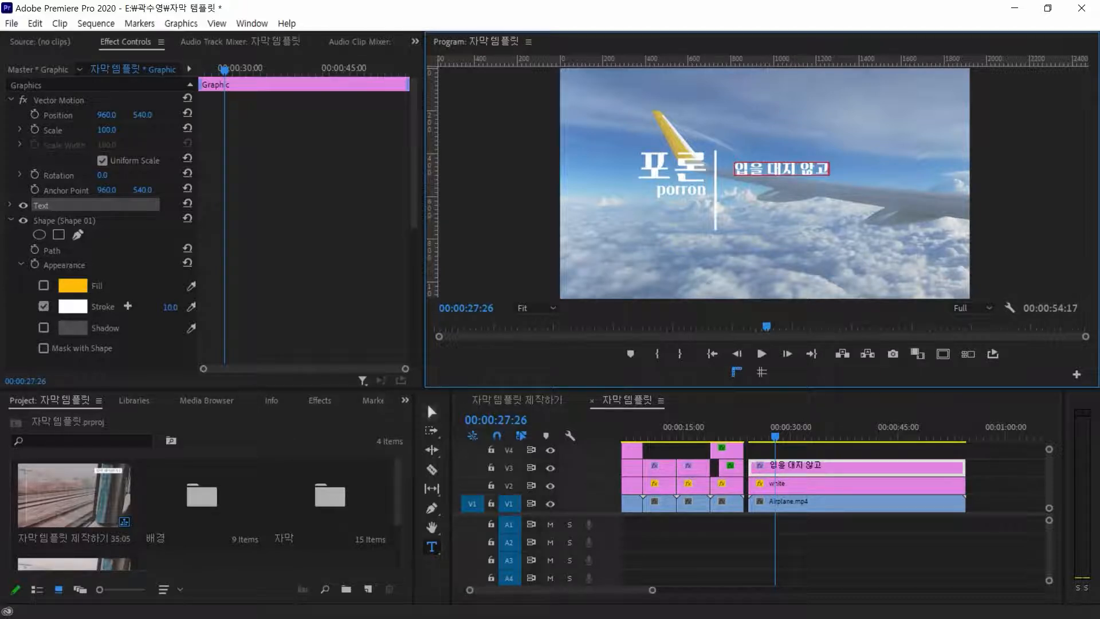
{"action": "left_click", "coordinate": [432, 411]}
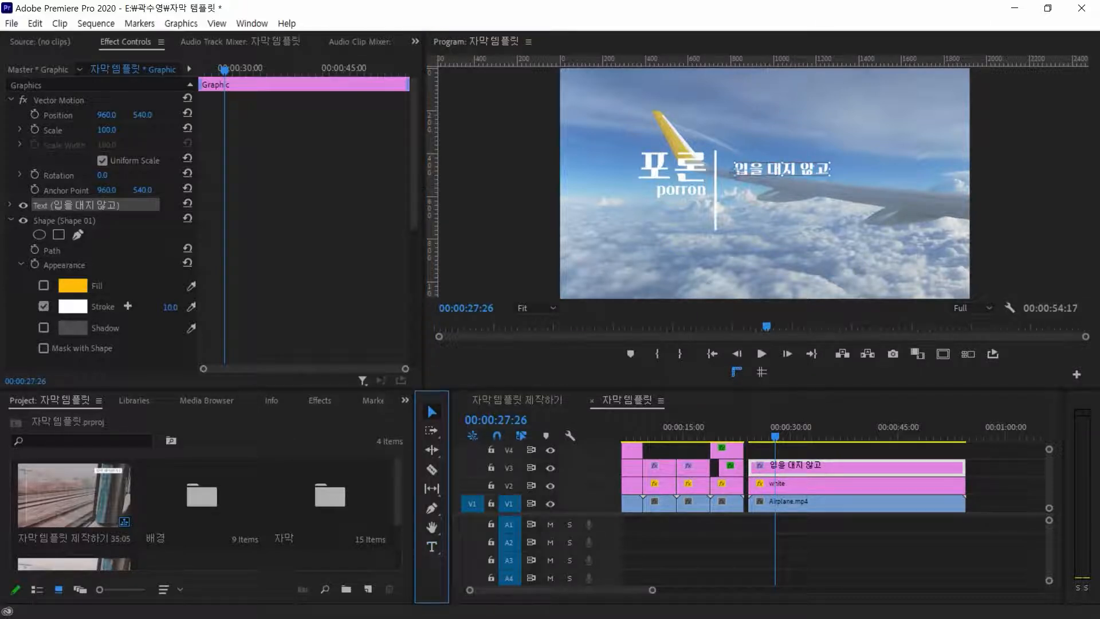
Set the font size of the 입을 대지 않고 text to 100
{"action": "left_click", "coordinate": [11, 204]}
{"action": "left_click", "coordinate": [119, 274]}
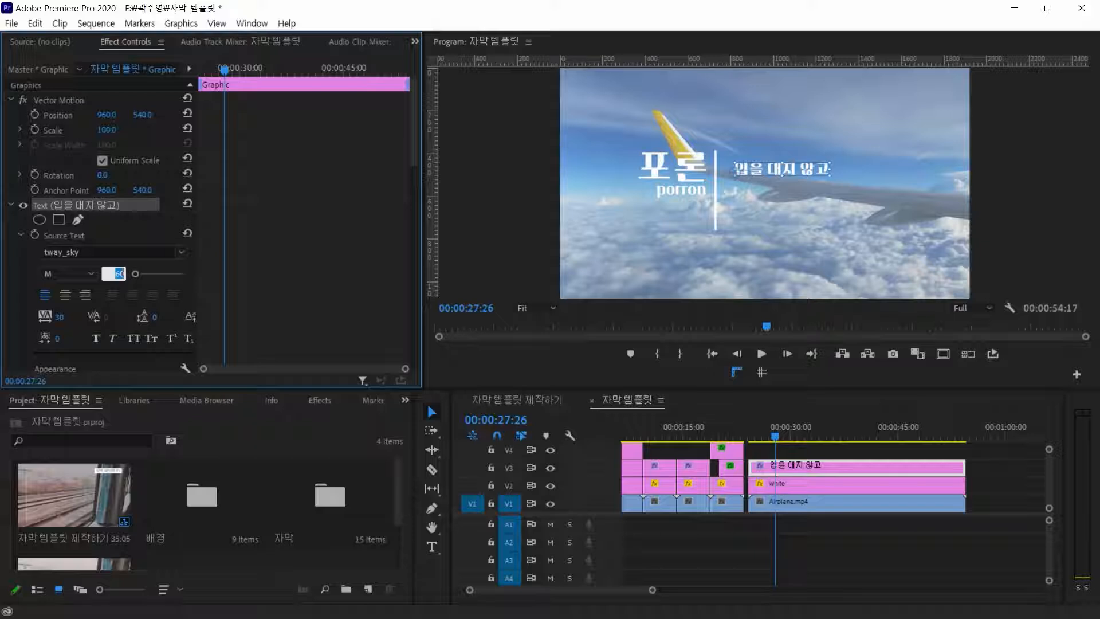
{"action": "type", "text": "100"}
{"action": "key", "text": "Return"}
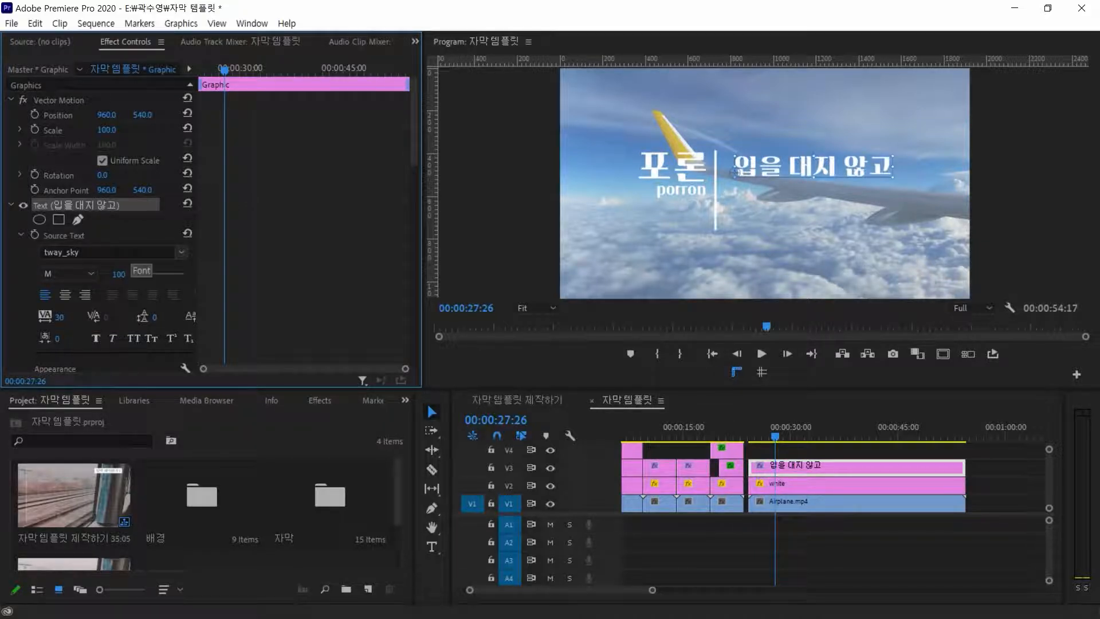
Change the font of the 입을 대지 않고 text to S-Core Dream in the 3 Light style
{"action": "left_click", "coordinate": [137, 253]}
{"action": "scroll", "coordinate": [166, 413], "scroll_direction": "up", "scroll_amount": 6}
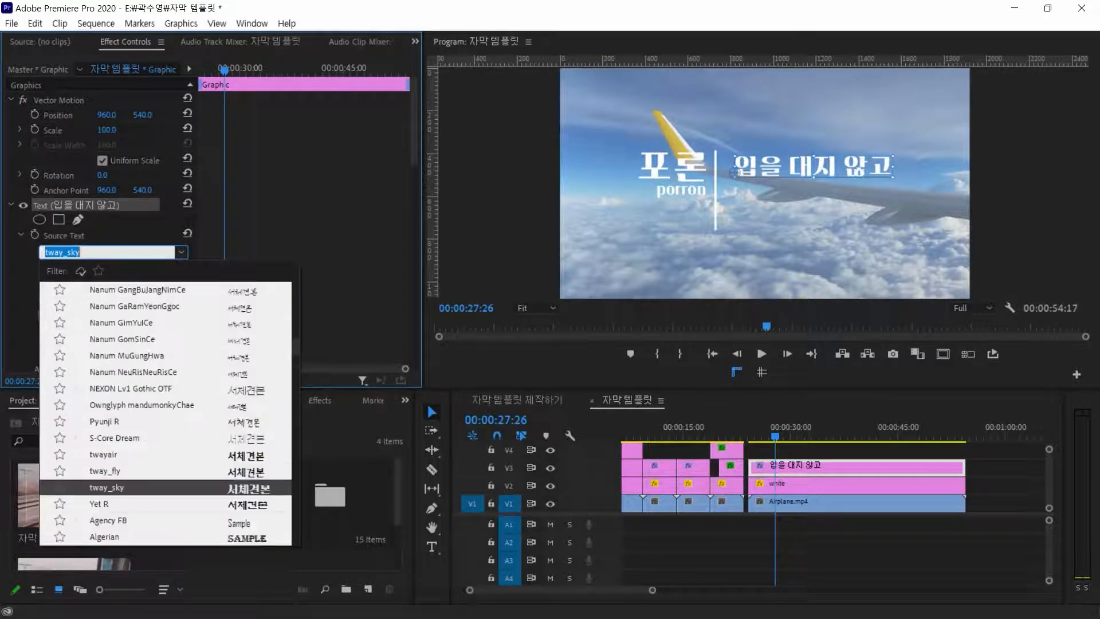
{"action": "scroll", "coordinate": [166, 412], "scroll_direction": "up", "scroll_amount": 4}
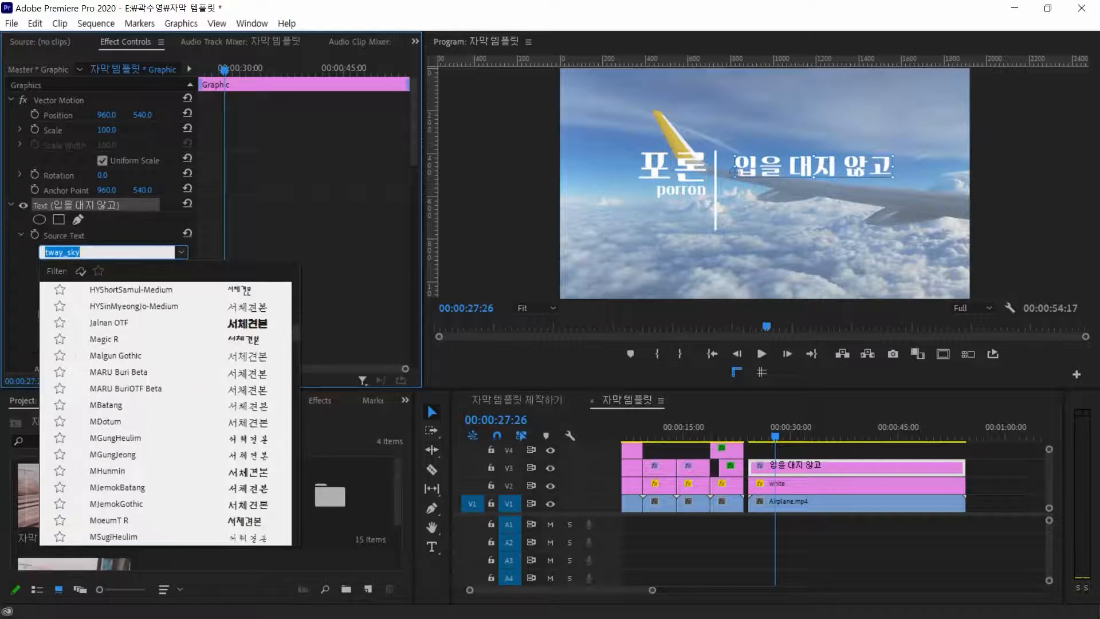
{"action": "scroll", "coordinate": [166, 413], "scroll_direction": "down", "scroll_amount": 9}
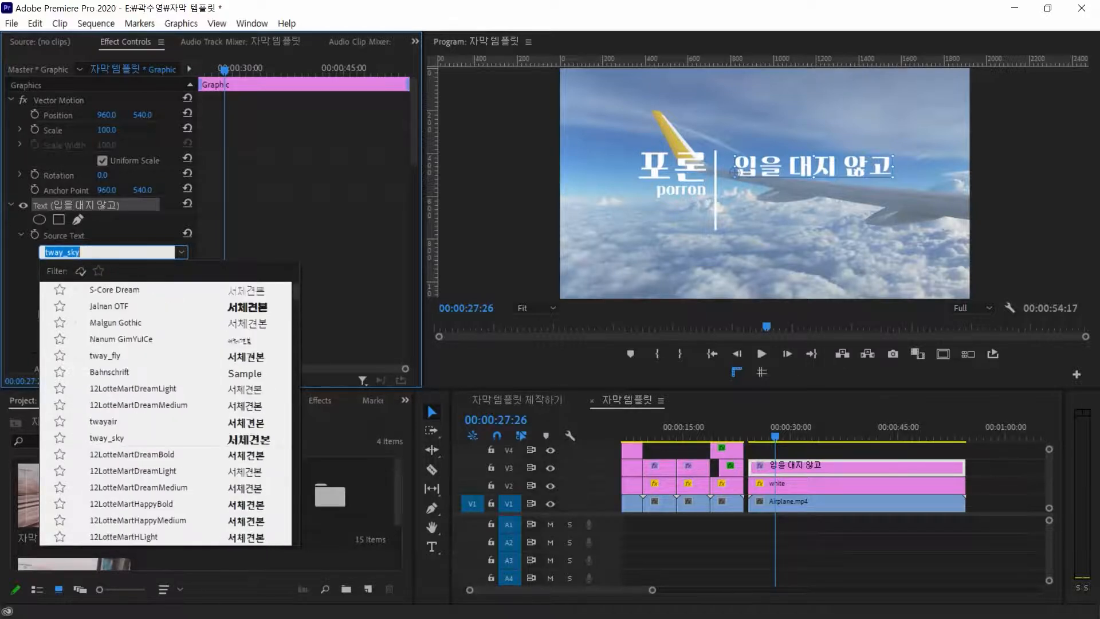
{"action": "left_click", "coordinate": [114, 290]}
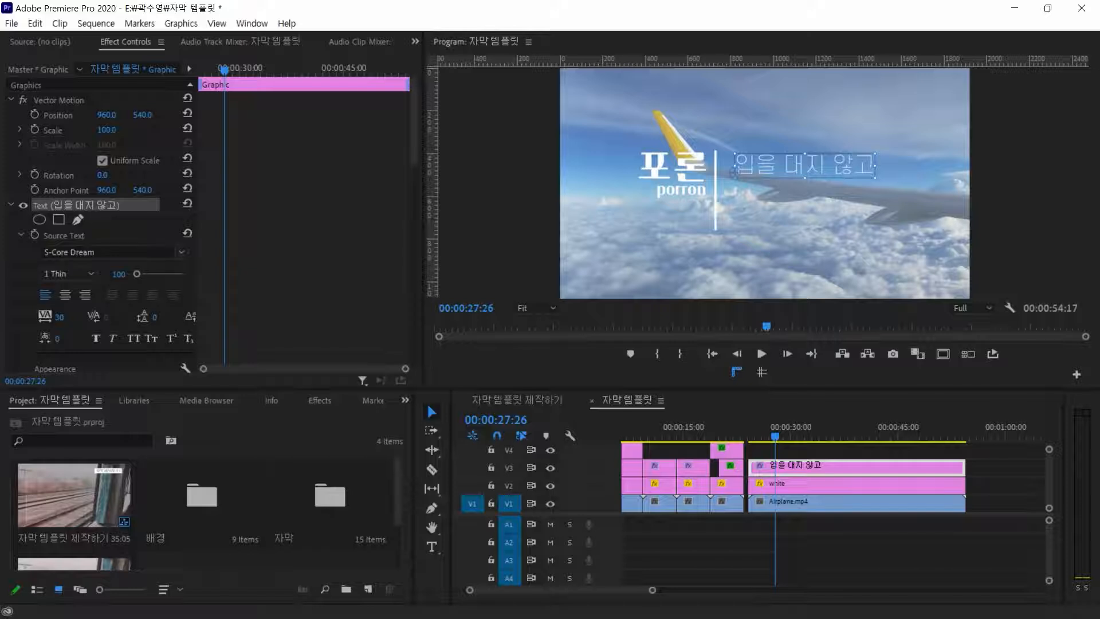
{"action": "left_click", "coordinate": [68, 274]}
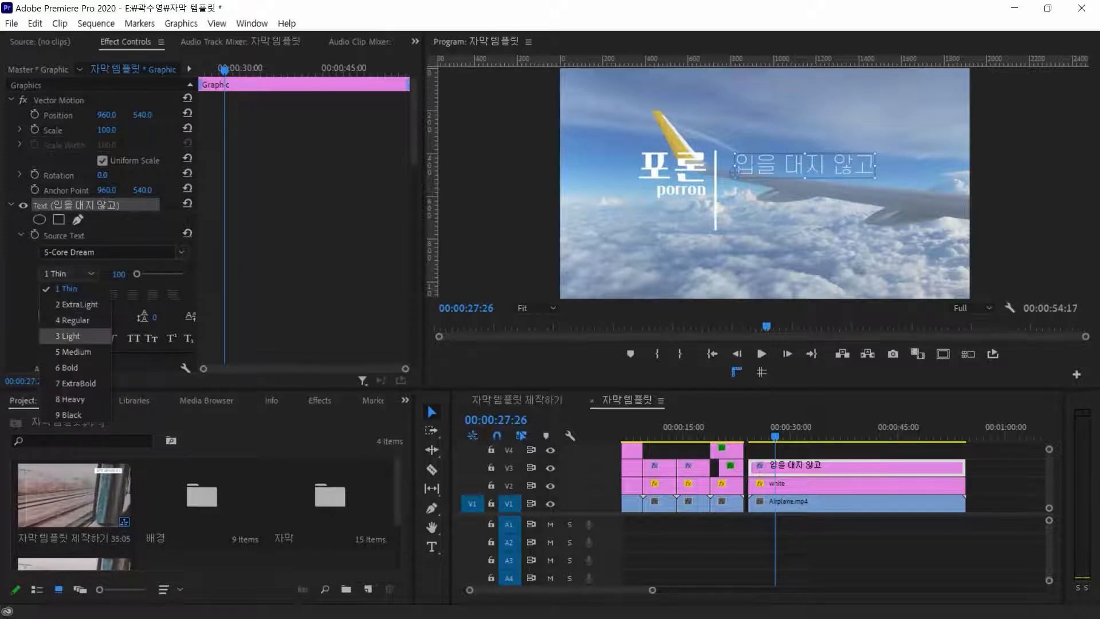
{"action": "left_click", "coordinate": [60, 335]}
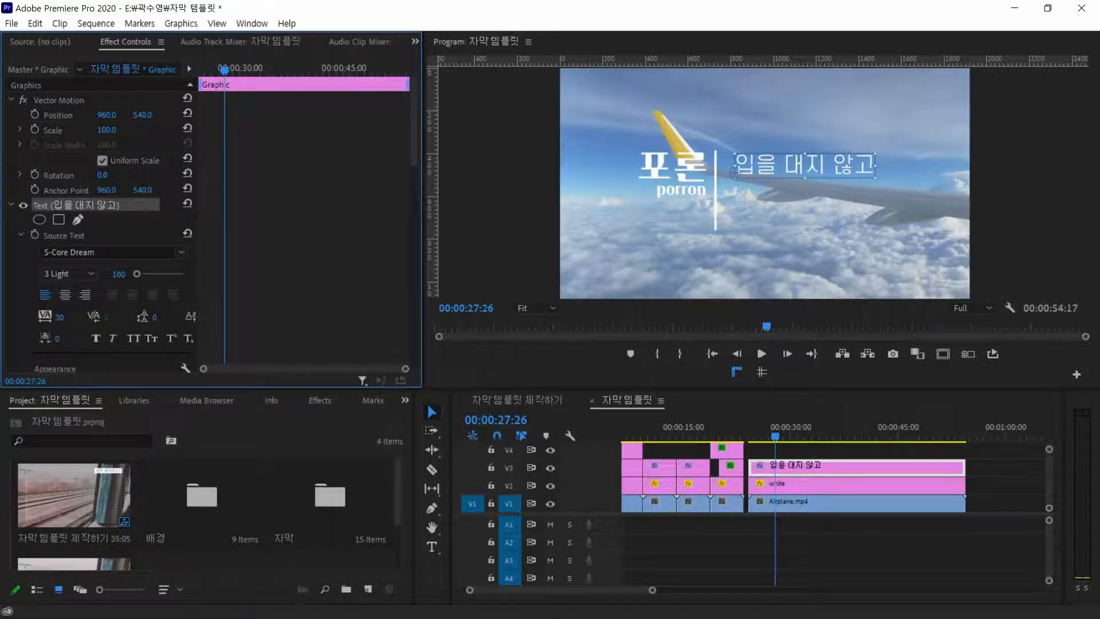
Set the 입을 대지 않고 text to size 80 and move it up and closer to the divider line
{"action": "left_click", "coordinate": [119, 274]}
{"action": "type", "text": "80"}
{"action": "key", "text": "Return"}
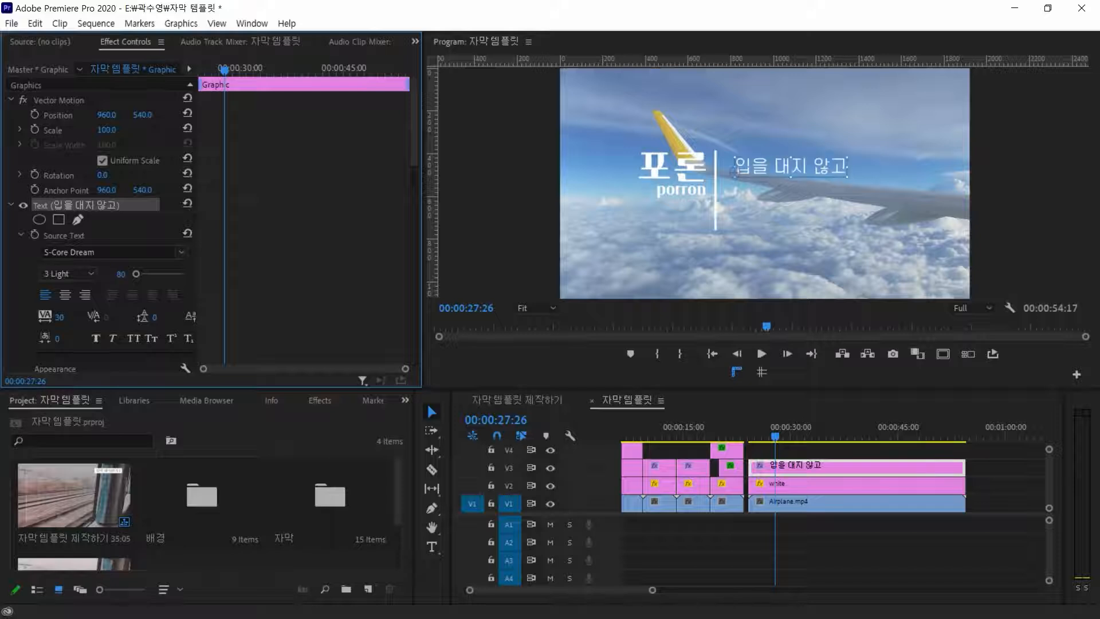
{"action": "left_click_drag", "start_coordinate": [733, 172], "coordinate": [723, 167]}
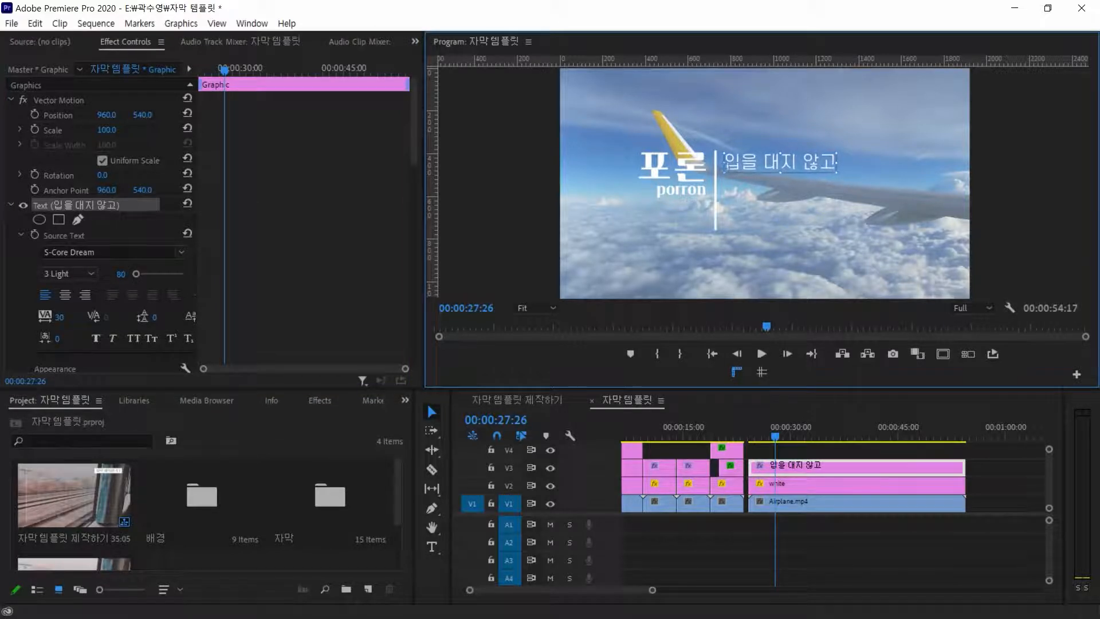
Add the text 여러 사람이 나눠 마실 수 있도록 below 입을 대지 않고 in the same graphic and line up their left edges
{"action": "left_click", "coordinate": [517, 400]}
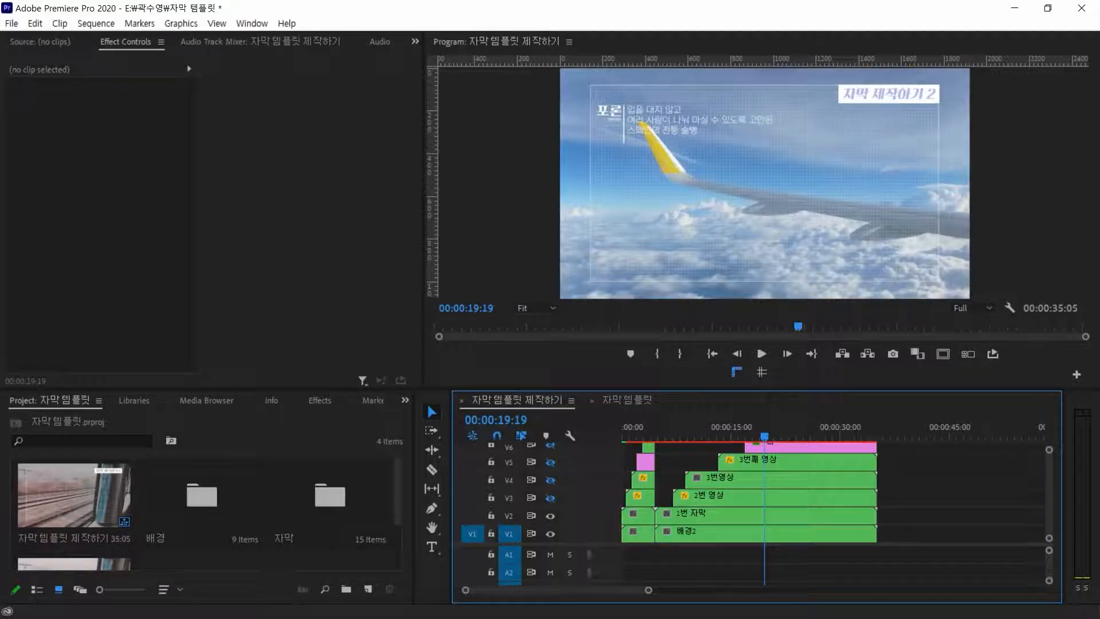
{"action": "left_click", "coordinate": [627, 400]}
{"action": "left_click", "coordinate": [432, 547]}
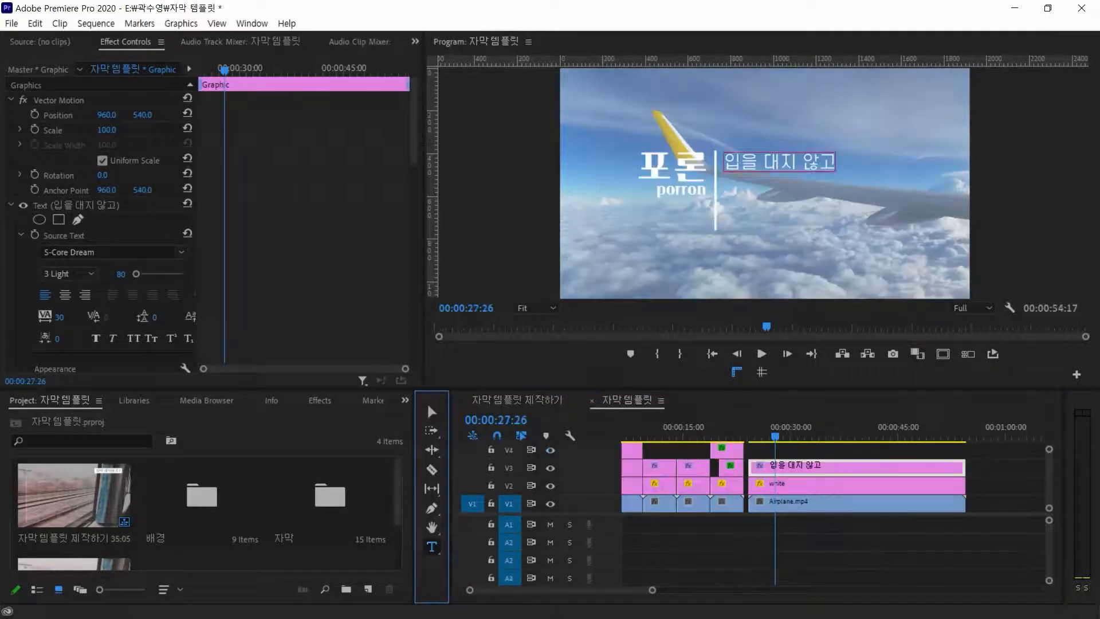
{"action": "left_click", "coordinate": [732, 184]}
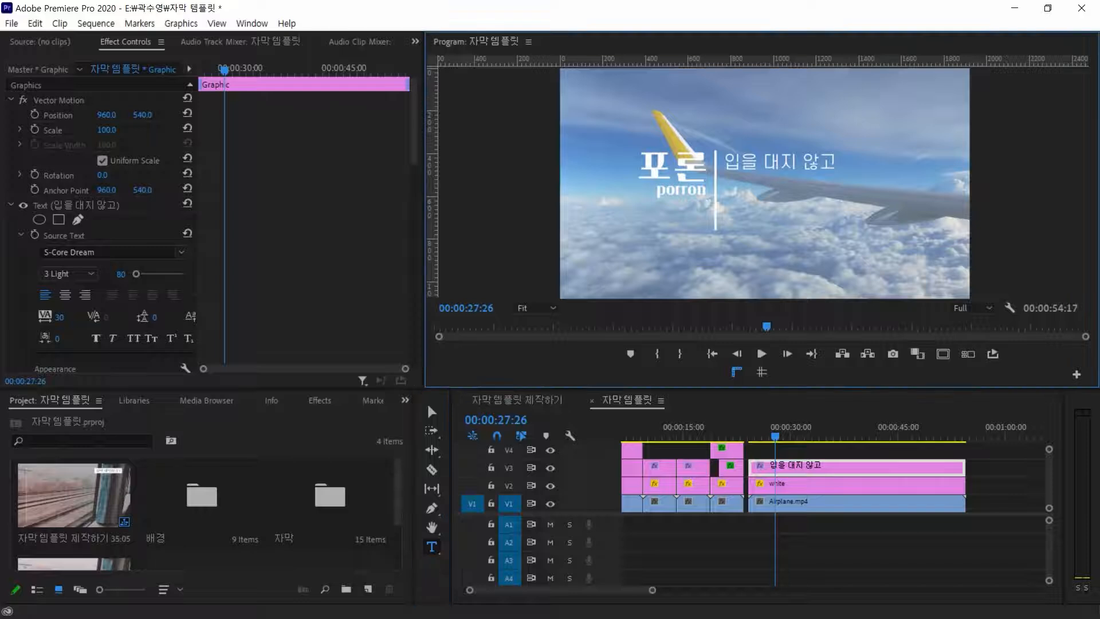
{"action": "type", "text": "여"}
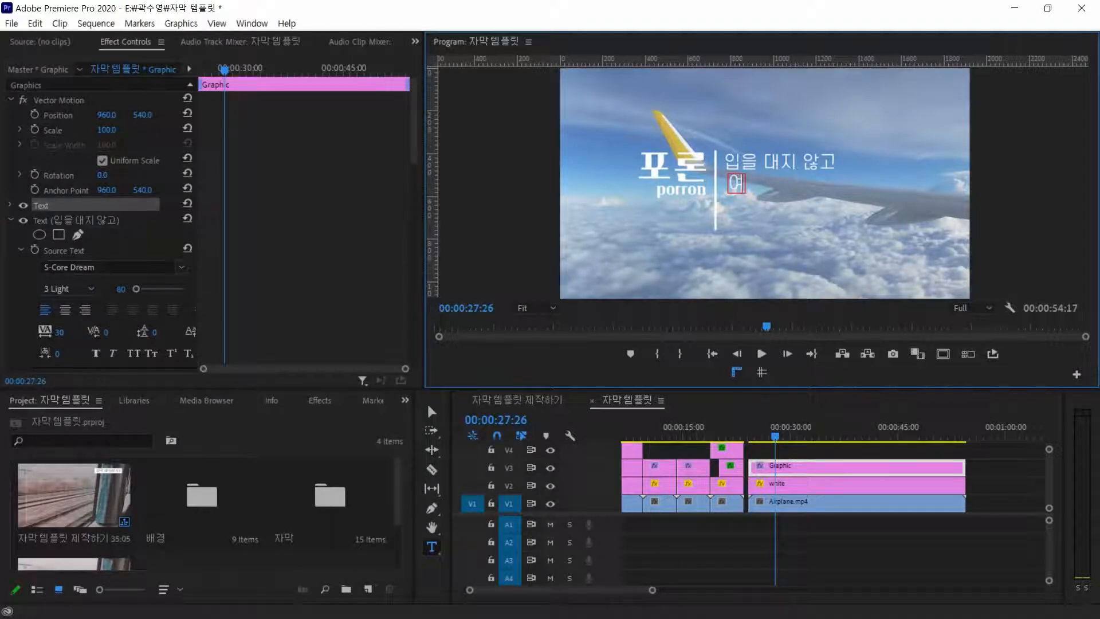
{"action": "type", "text": "러 사람이"}
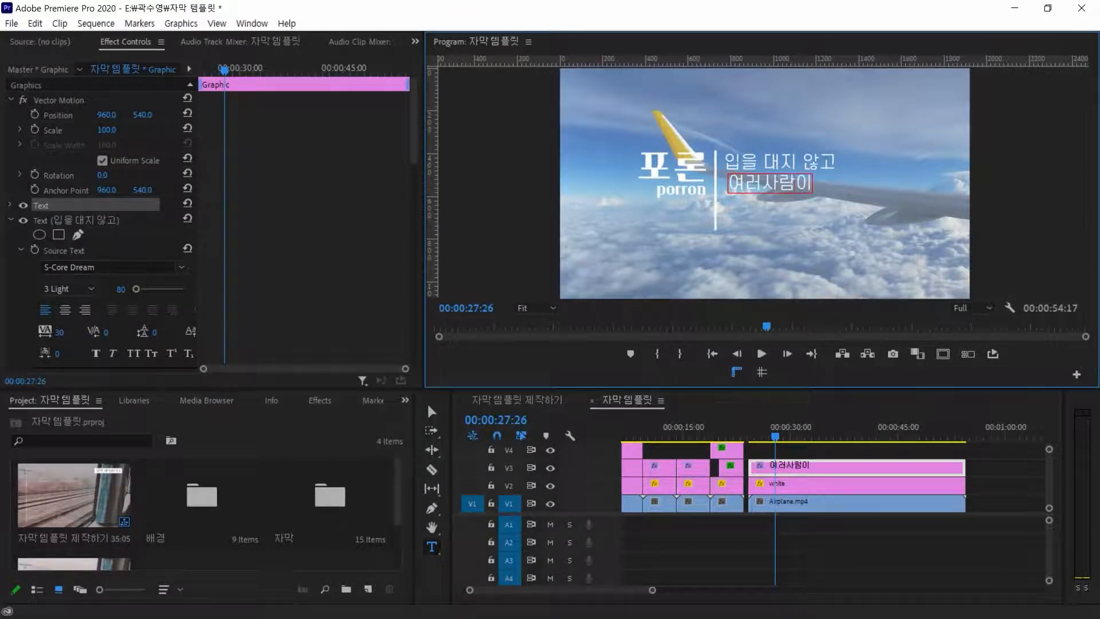
{"action": "key", "text": "Left"}
{"action": "key", "text": "Left"}
{"action": "key", "text": "Left"}
{"action": "key", "text": "Right"}
{"action": "key", "text": "Right"}
{"action": "key", "text": "Right"}
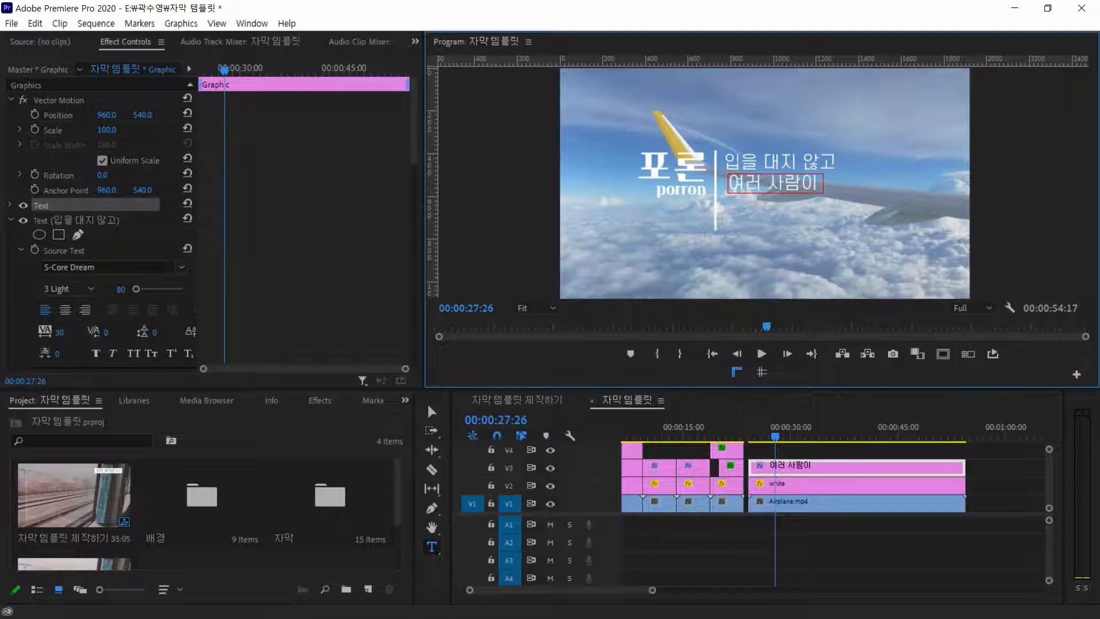
{"action": "type", "text": "나눠 마실 수 있도"}
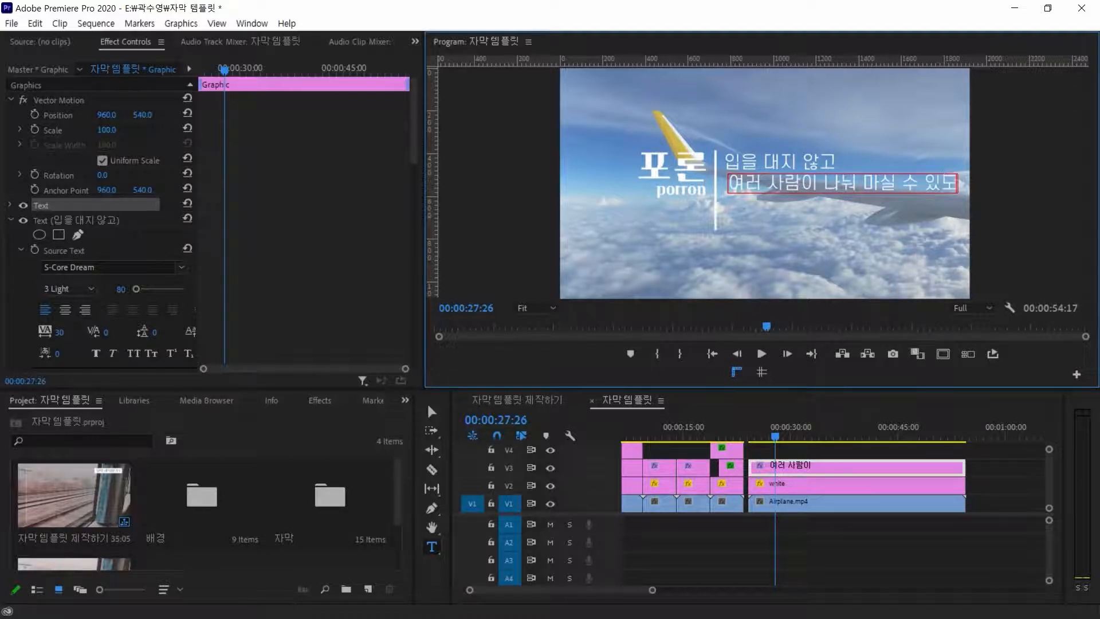
{"action": "type", "text": "록"}
{"action": "left_click", "coordinate": [432, 412]}
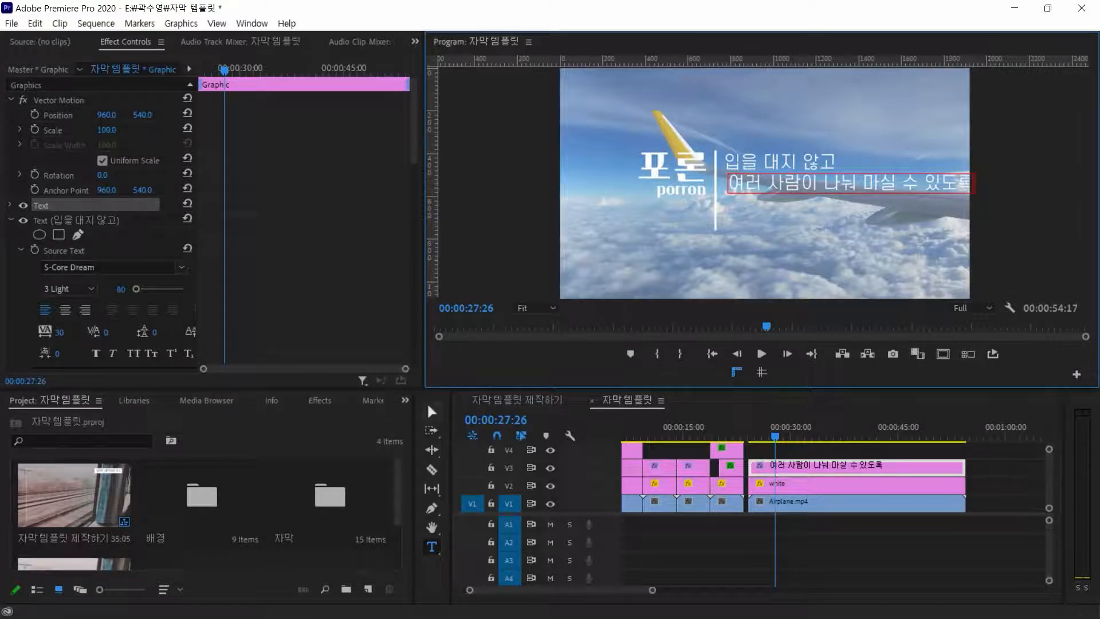
{"action": "left_click", "coordinate": [725, 187]}
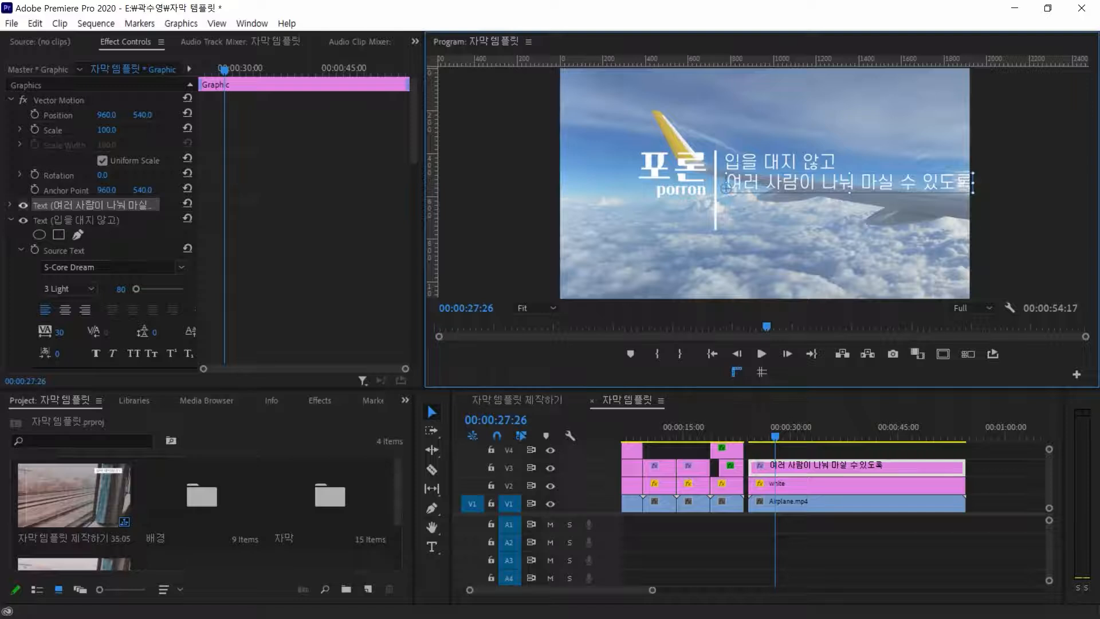
Select all four texts and the divider line in the graphic and move them together toward the frame's left side
{"action": "left_click", "coordinate": [11, 220]}
{"action": "left_click", "coordinate": [10, 235]}
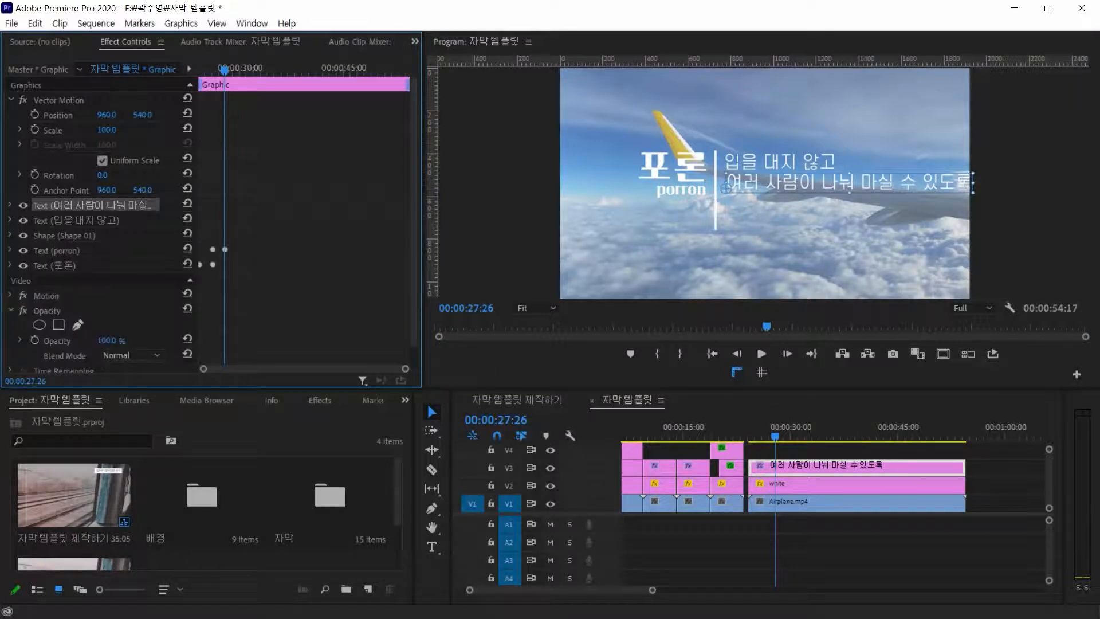
{"action": "left_click", "coordinate": [55, 266], "text": "shift"}
{"action": "left_click_drag", "start_coordinate": [676, 169], "coordinate": [624, 168]}
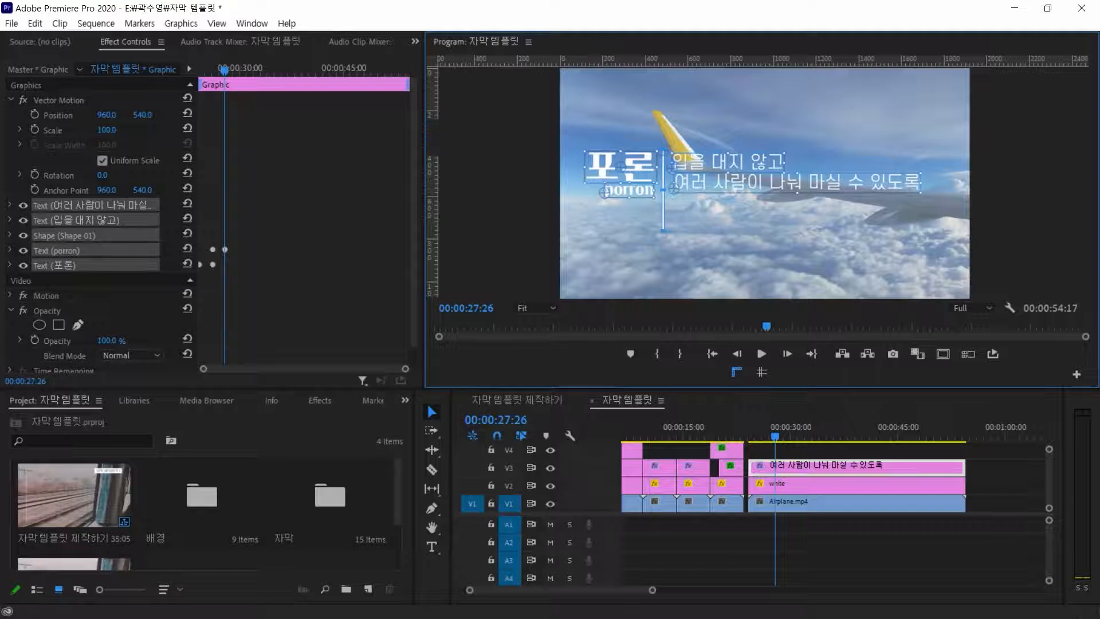
Append 고안된 to the 여러 사람이 나눠 마실 수 있도록 text and move all texts and the divider line together farther left
{"action": "left_click", "coordinate": [432, 547]}
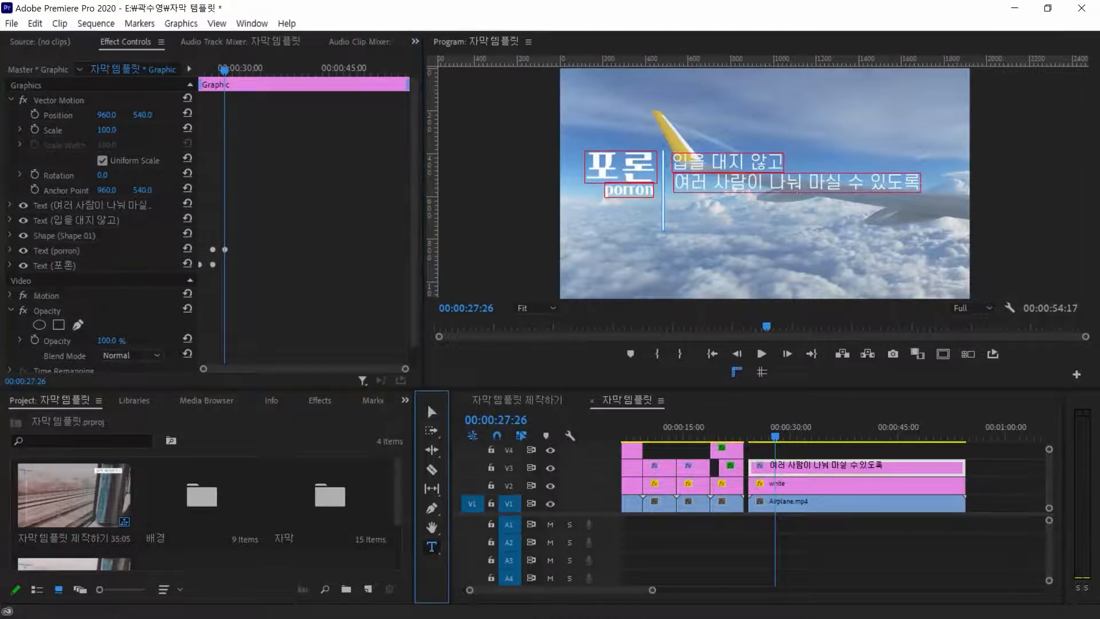
{"action": "left_click", "coordinate": [517, 400]}
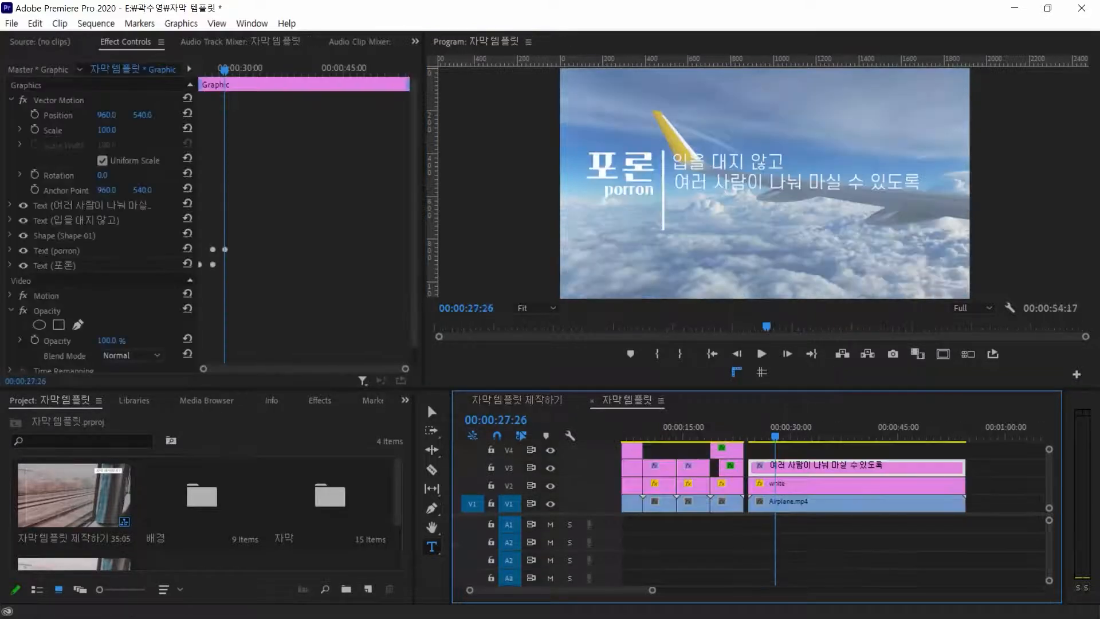
{"action": "type", "text": "고안된"}
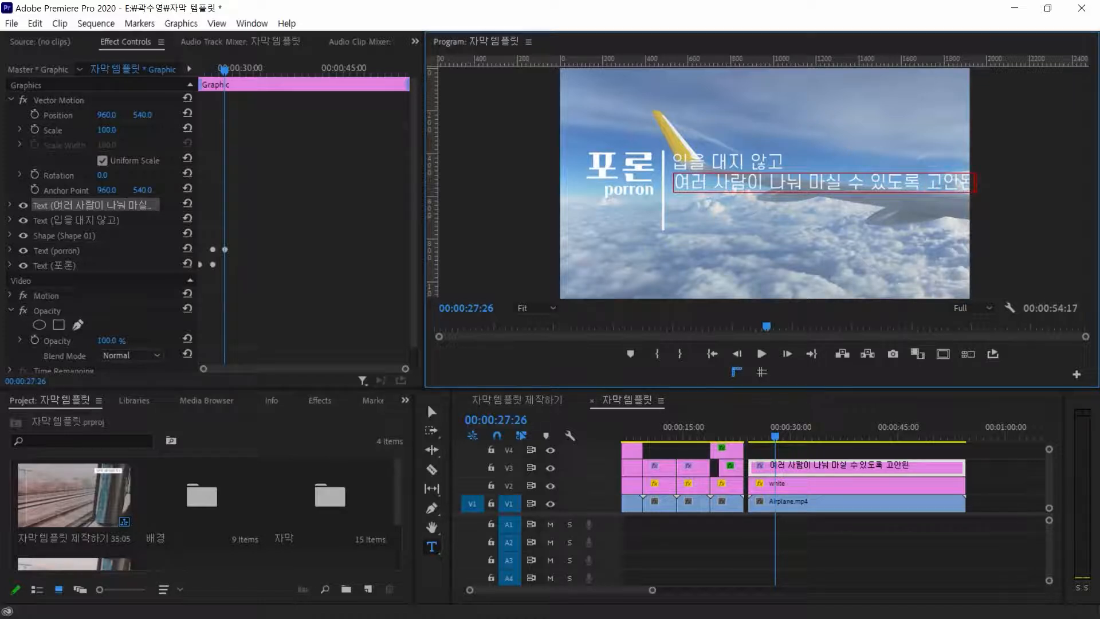
{"action": "key", "text": "Escape"}
{"action": "left_click", "coordinate": [54, 266], "text": "shift"}
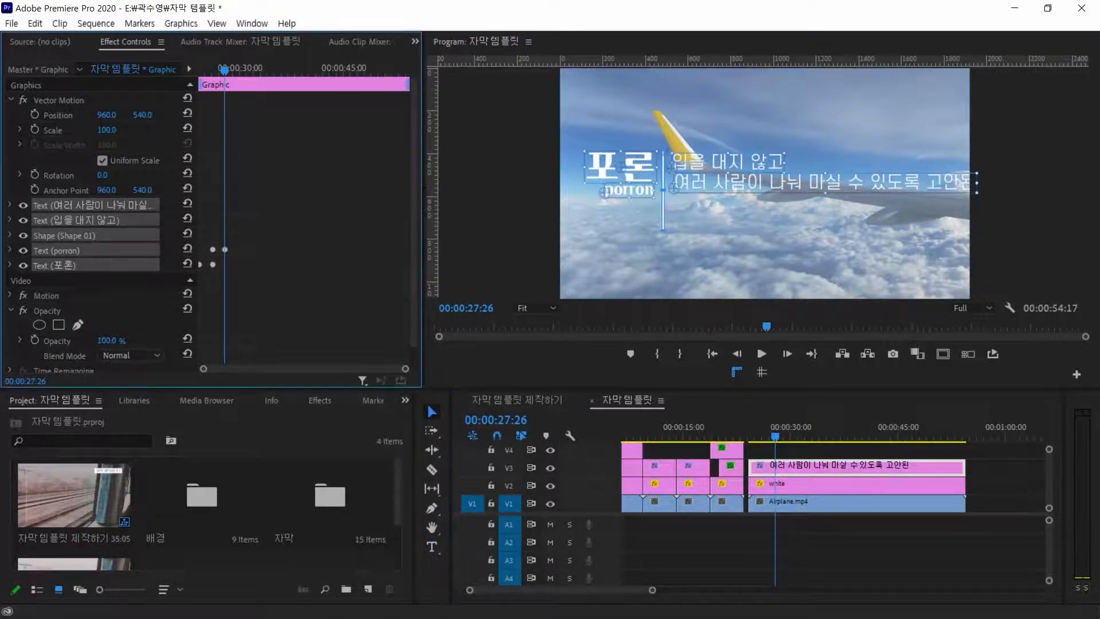
{"action": "left_click_drag", "start_coordinate": [625, 167], "coordinate": [610, 166]}
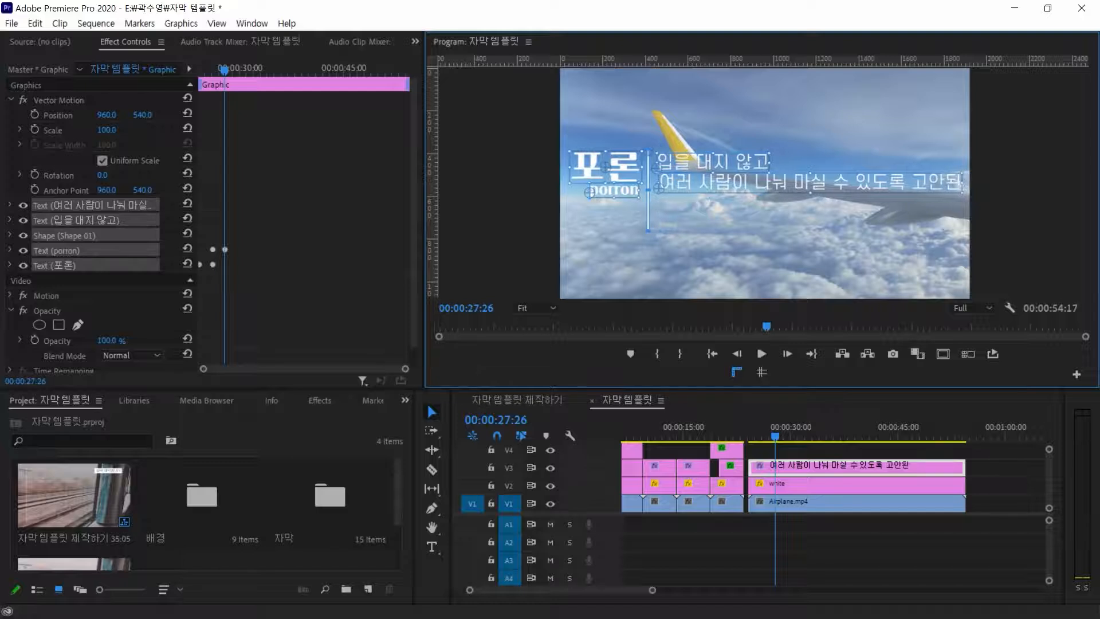
Try setting the 여러 사람이 나눠 마실 수 있도록 고안된 text to size 70 with all layers selected, and undo the change
{"action": "left_click", "coordinate": [286, 235]}
{"action": "left_click", "coordinate": [9, 220]}
{"action": "left_click", "coordinate": [10, 204]}
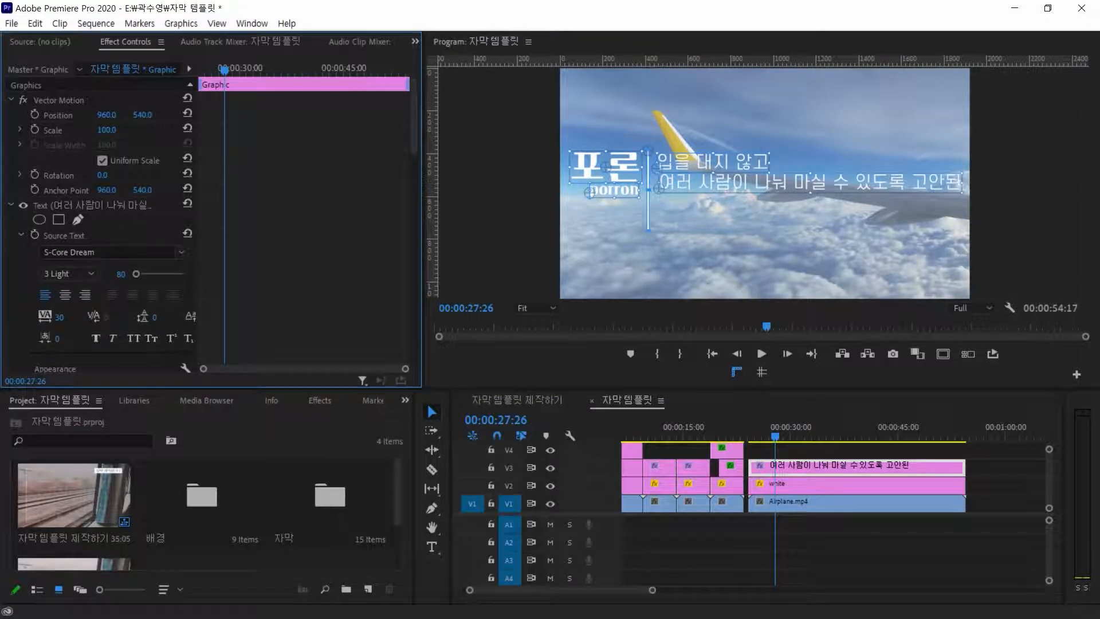
{"action": "left_click", "coordinate": [121, 274]}
{"action": "type", "text": "70"}
{"action": "key", "text": "Return"}
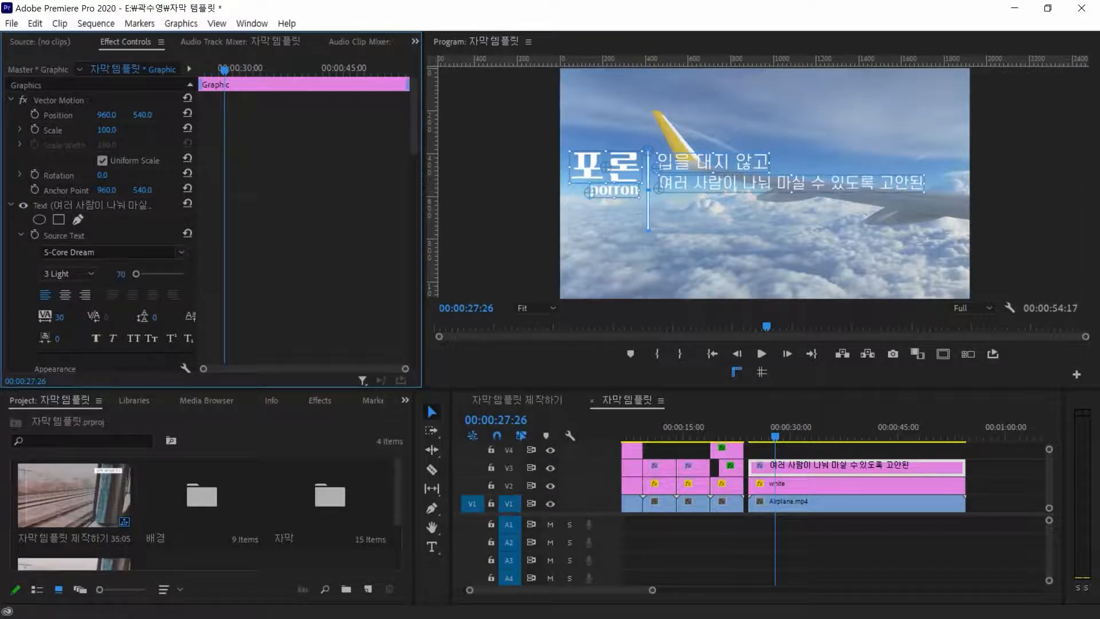
{"action": "key", "text": "ctrl+z"}
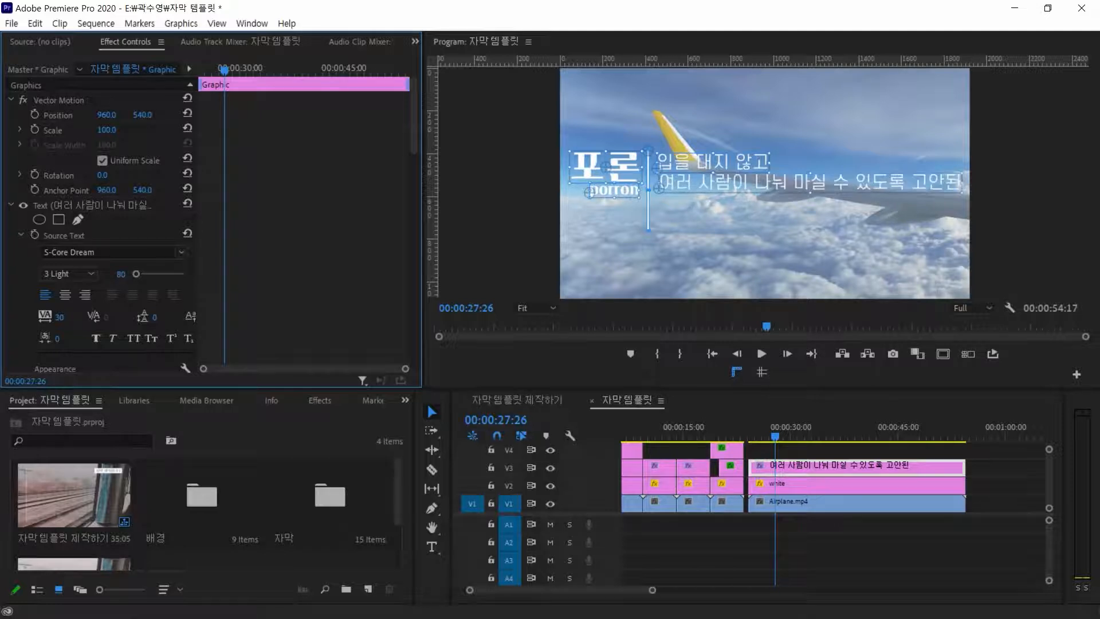
Clear the layer selection and set the size of the 여러 사람이 나눠 마실 수 있도록 고안된 text to 70
{"action": "left_click", "coordinate": [92, 205]}
{"action": "left_click", "coordinate": [496, 229]}
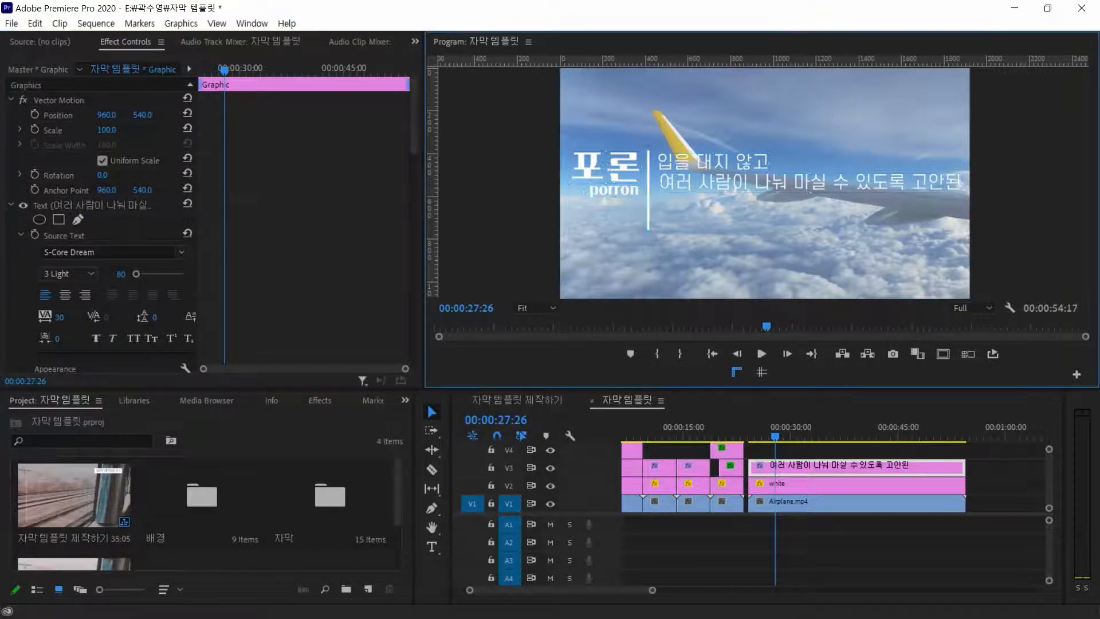
{"action": "left_click", "coordinate": [121, 274]}
{"action": "type", "text": "70"}
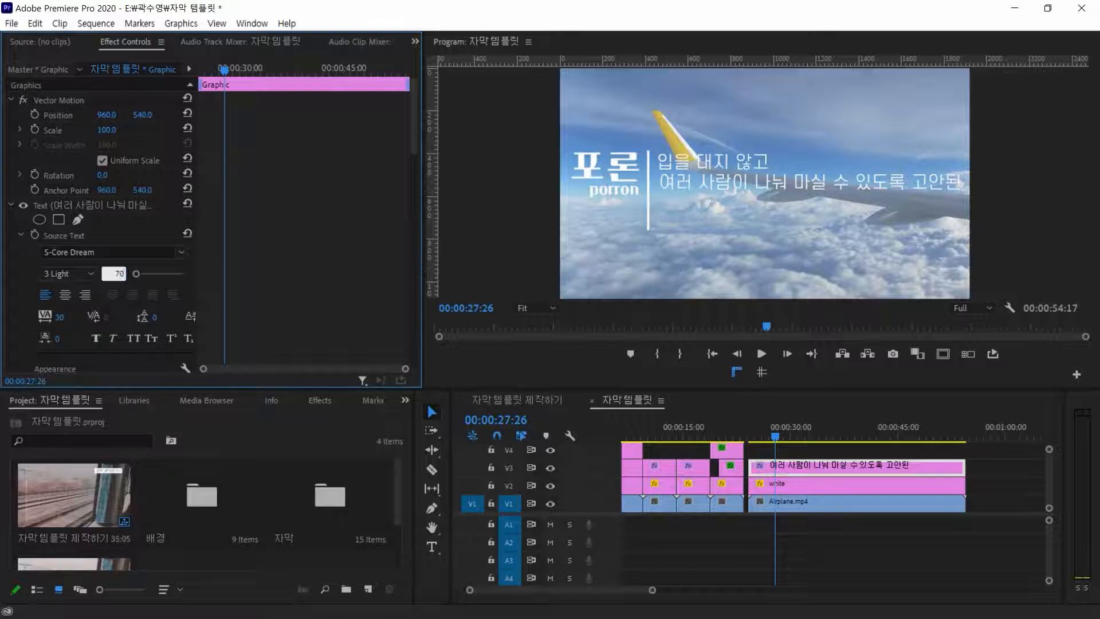
{"action": "key", "text": "Return"}
Set the size of the 입을 대지 않고 text to 70
{"action": "left_click", "coordinate": [10, 205]}
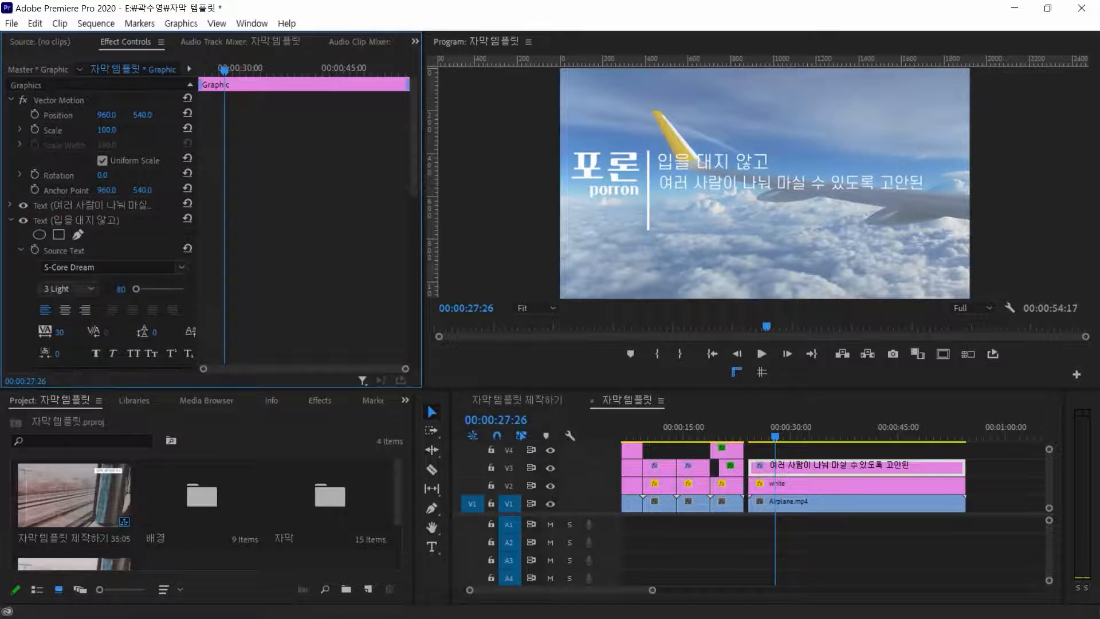
{"action": "left_click", "coordinate": [121, 289]}
{"action": "type", "text": "70"}
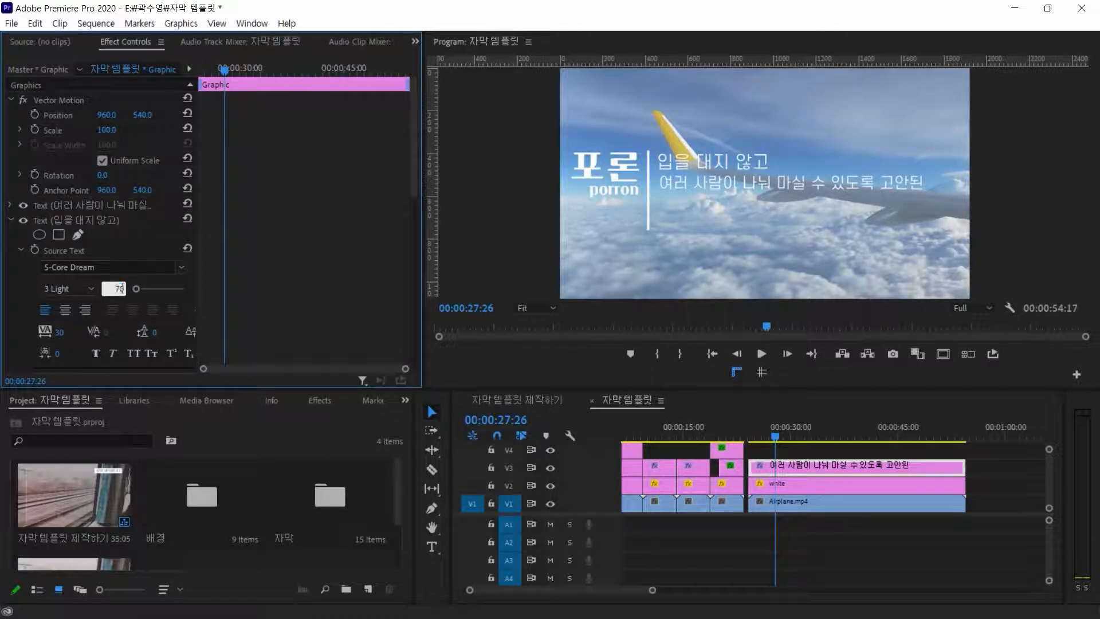
{"action": "key", "text": "Return"}
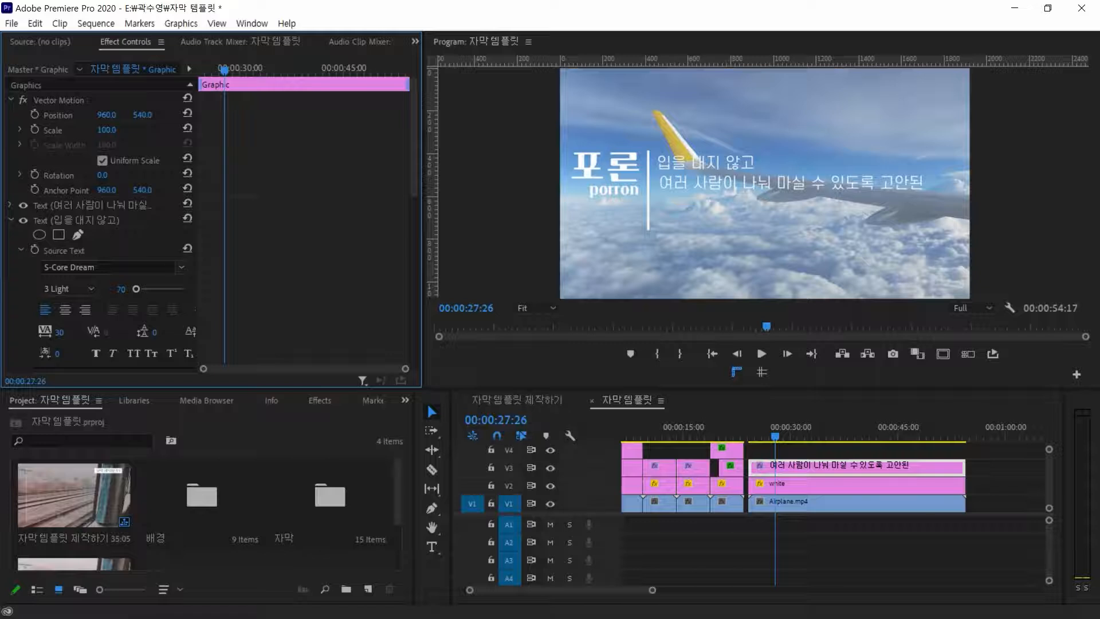
{"action": "left_click", "coordinate": [11, 220]}
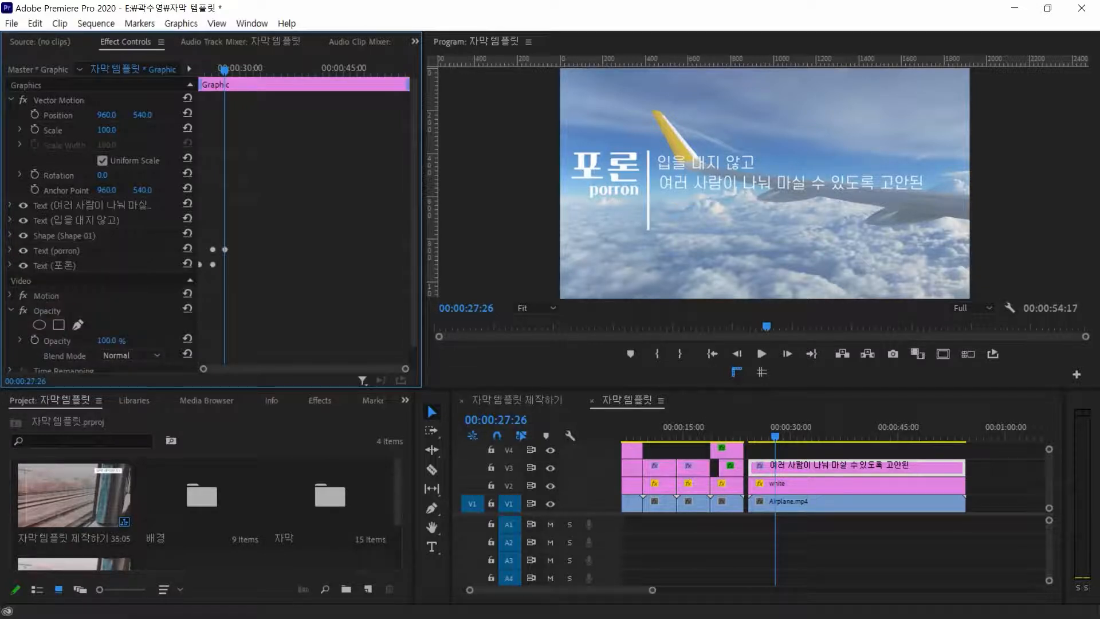
Check the example in the 자막 템플릿 제작하기 sequence and add 스페인의 전통 술병 as the third description line in the 자막 템플릿 graphic
{"action": "left_click", "coordinate": [517, 400]}
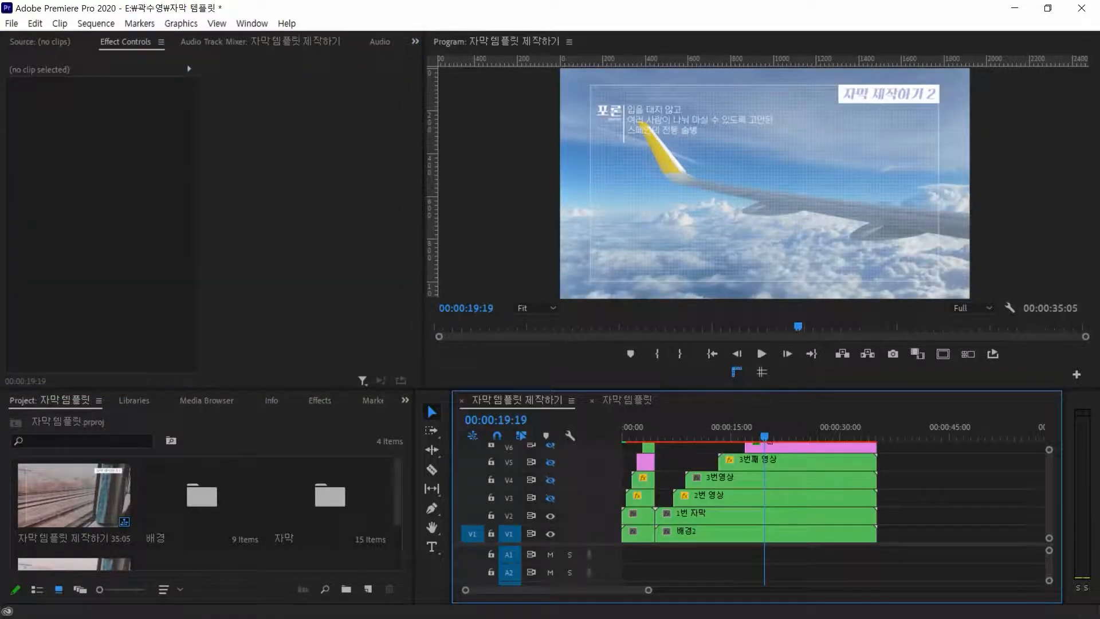
{"action": "left_click", "coordinate": [627, 400]}
{"action": "left_click", "coordinate": [432, 547]}
{"action": "left_click", "coordinate": [661, 210]}
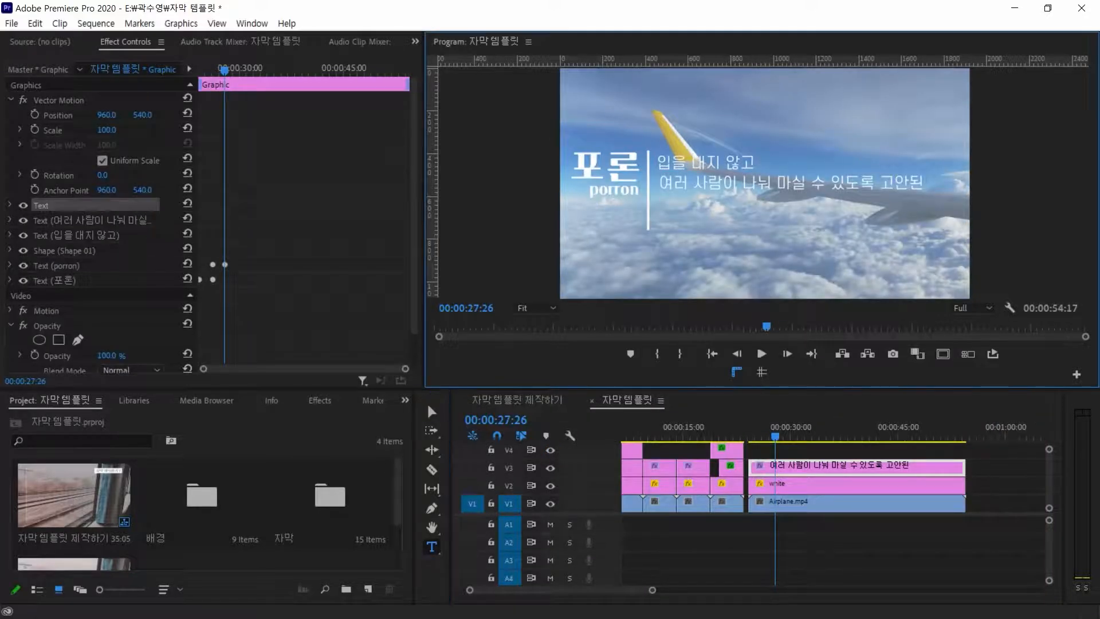
{"action": "type", "text": "스페인의"}
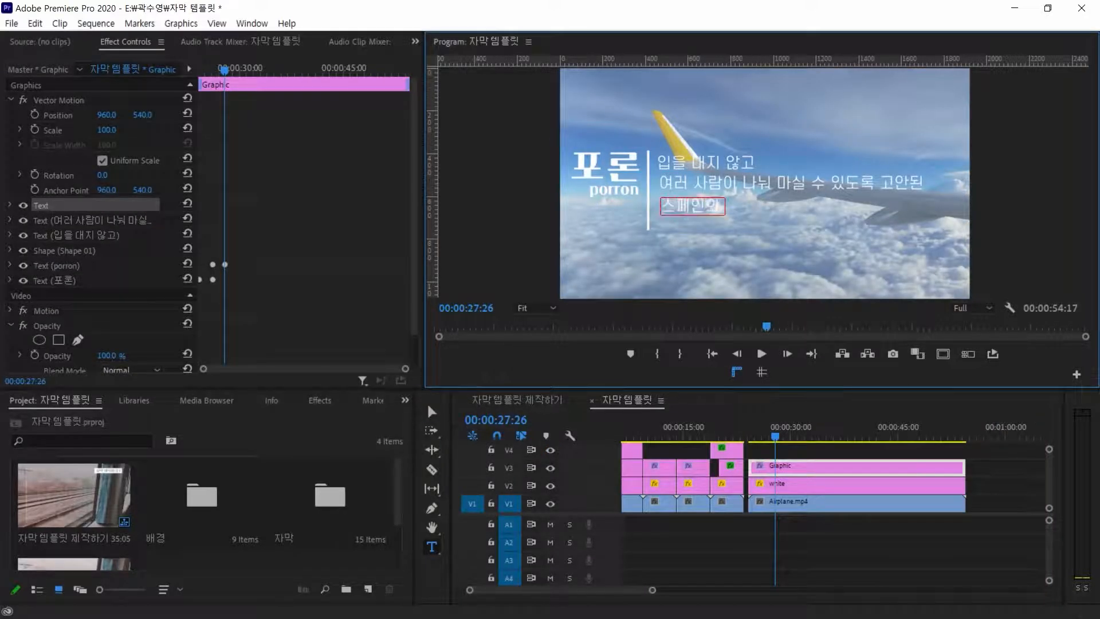
{"action": "type", "text": " 저통"}
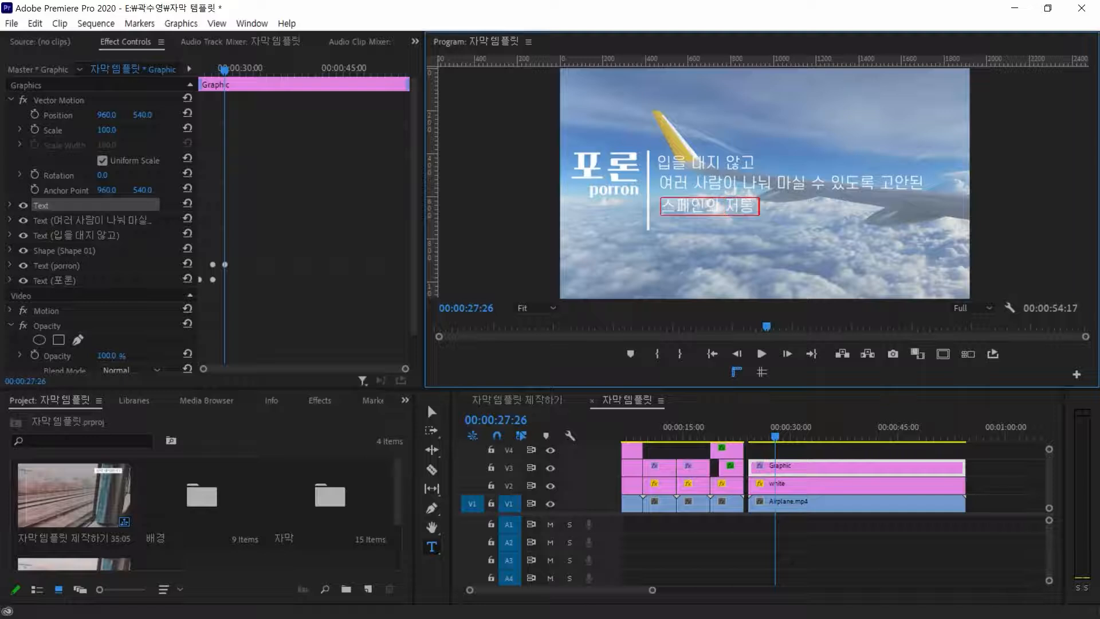
{"action": "type", "text": " 술병"}
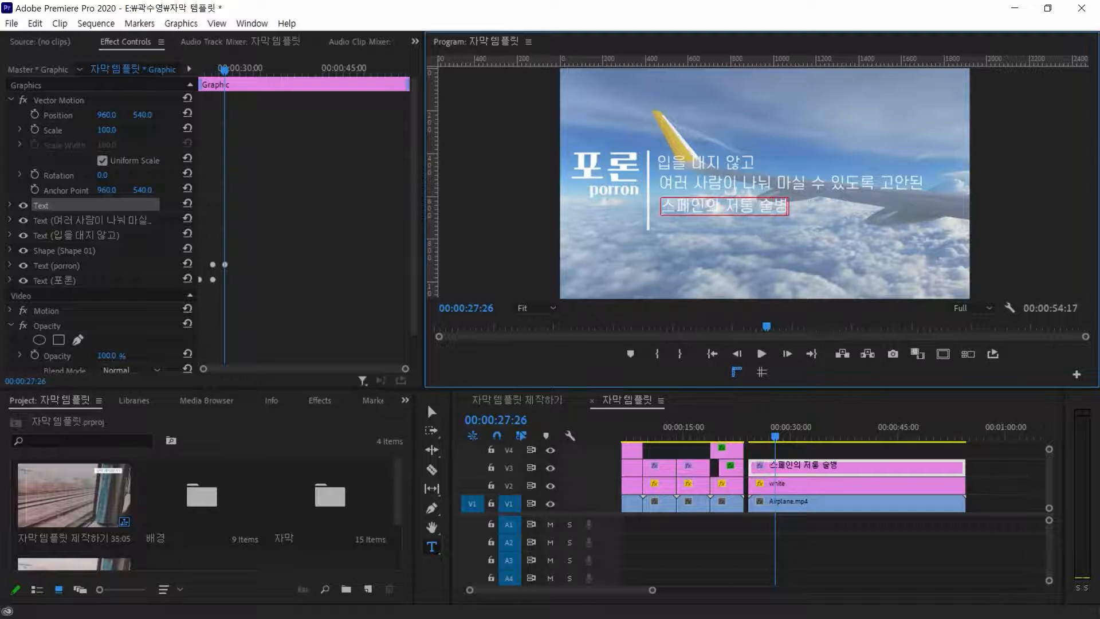
{"action": "left_click_drag", "start_coordinate": [725, 207], "coordinate": [739, 206]}
{"action": "type", "text": "전"}
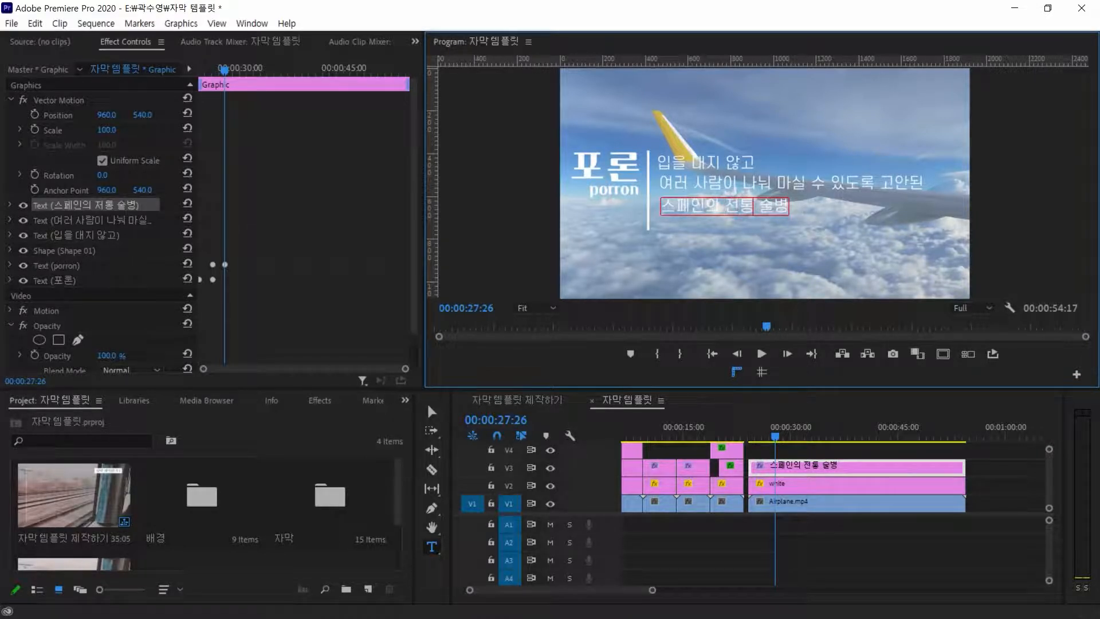
Show the guides, place a vertical guide at the description's left edge, and nudge 스페인의 전통 술병 left and slightly up to line up with it
{"action": "left_click", "coordinate": [432, 412]}
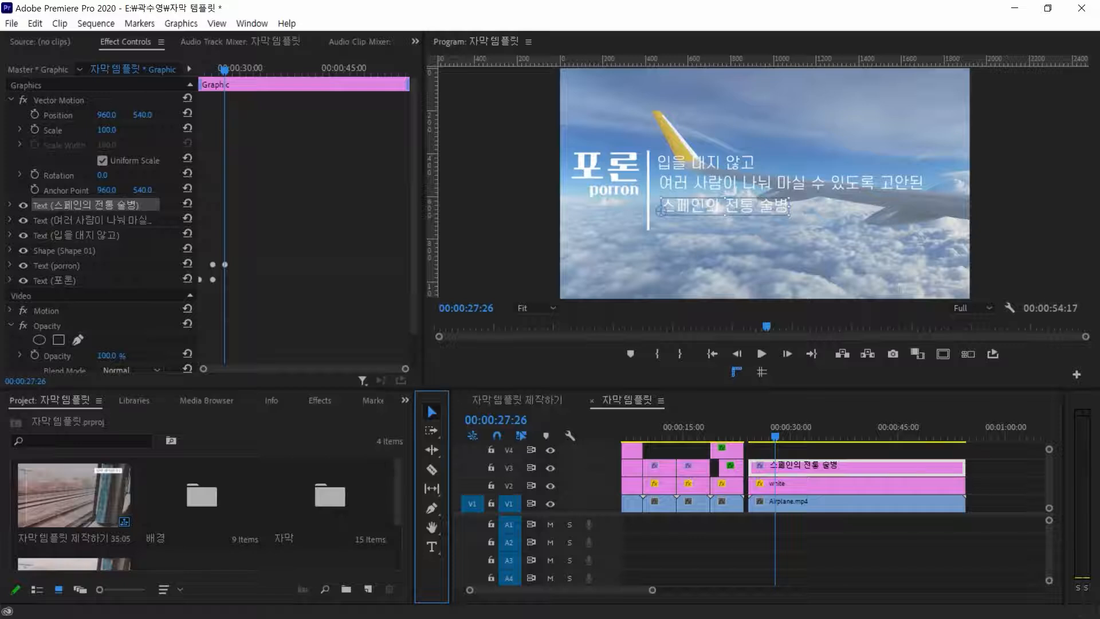
{"action": "left_click", "coordinate": [761, 372]}
{"action": "left_click_drag", "start_coordinate": [433, 275], "coordinate": [658, 286]}
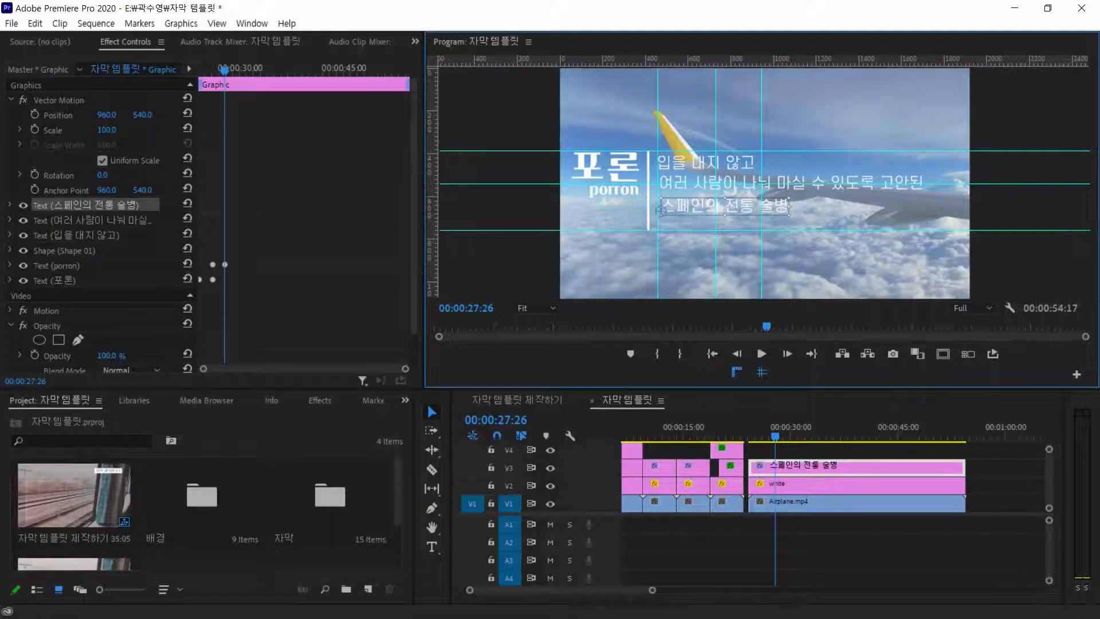
{"action": "key", "text": "shift+Left"}
{"action": "key", "text": "shift+Left"}
{"action": "key", "text": "shift+Left"}
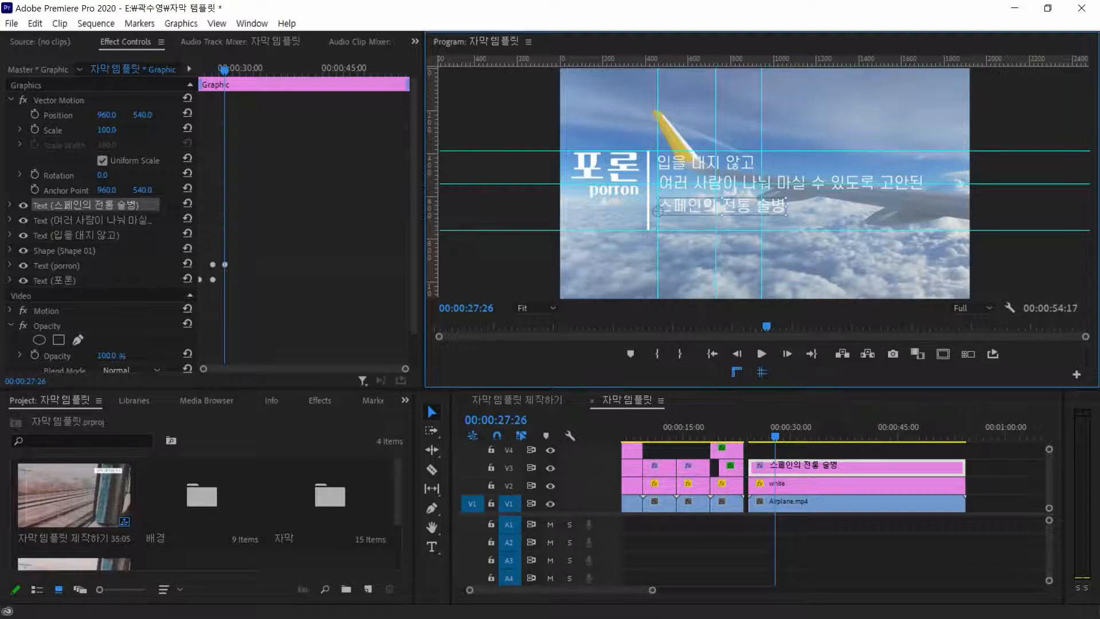
{"action": "key", "text": "Up"}
{"action": "key", "text": "Up"}
{"action": "key", "text": "Up"}
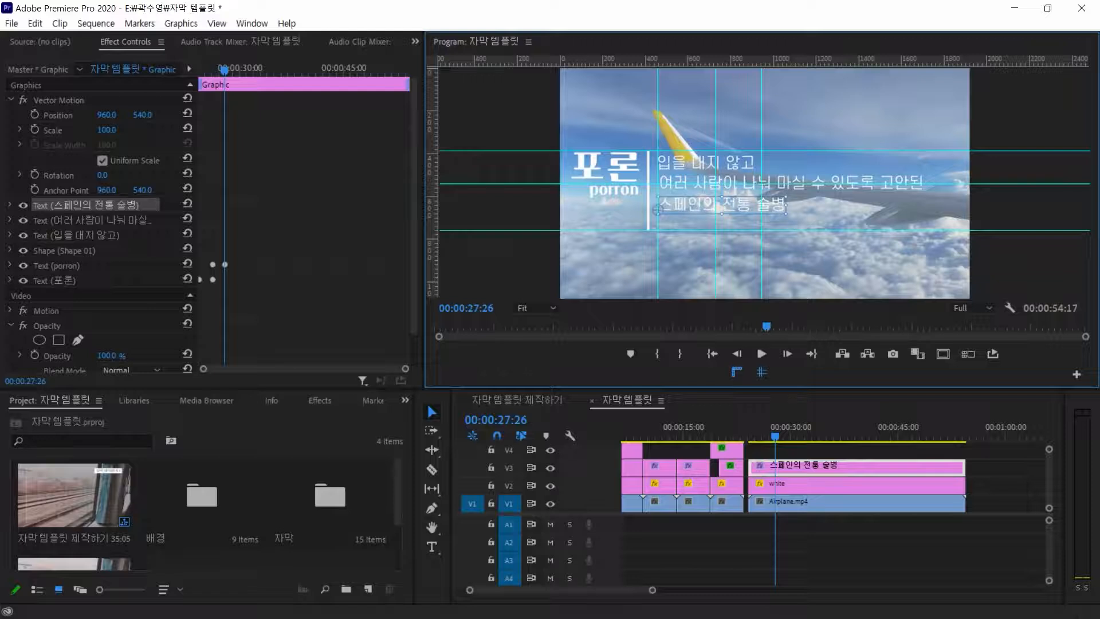
Fine-tune the position of the 여러 사람이 나눠 마실 수 있도록 고안된 text so its left edge follows the vertical guide
{"action": "left_click", "coordinate": [658, 164]}
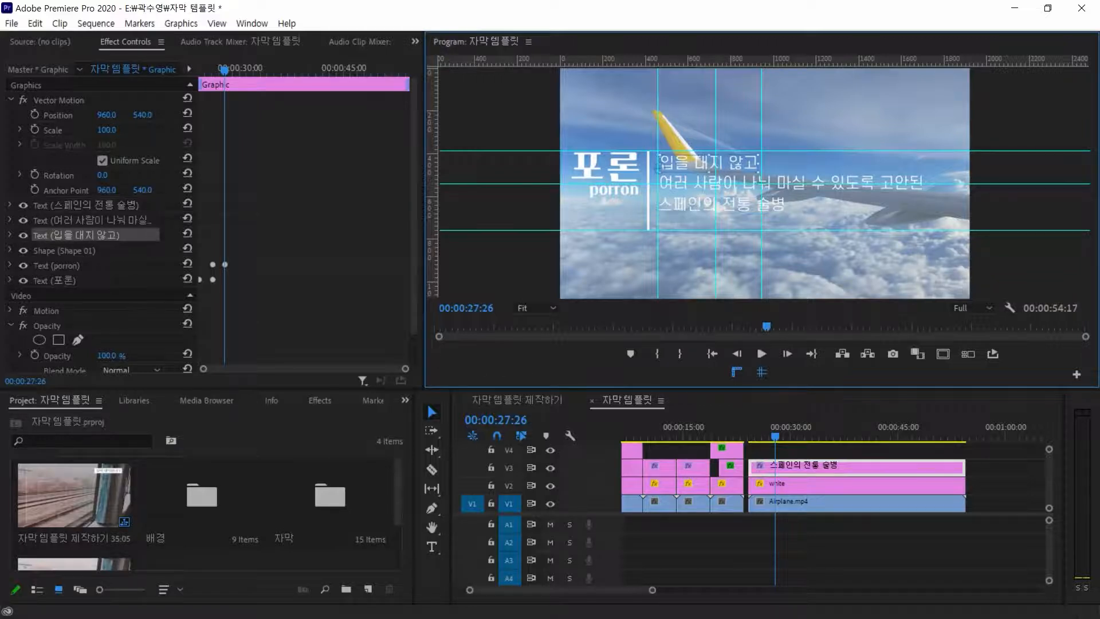
{"action": "left_click", "coordinate": [657, 185]}
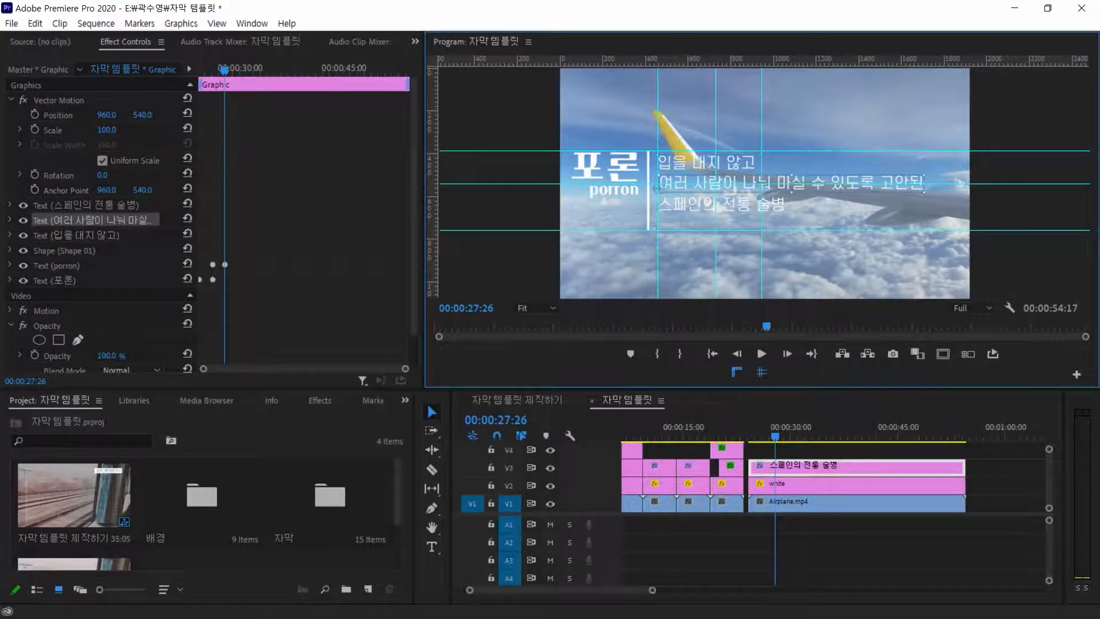
{"action": "key", "text": "Down"}
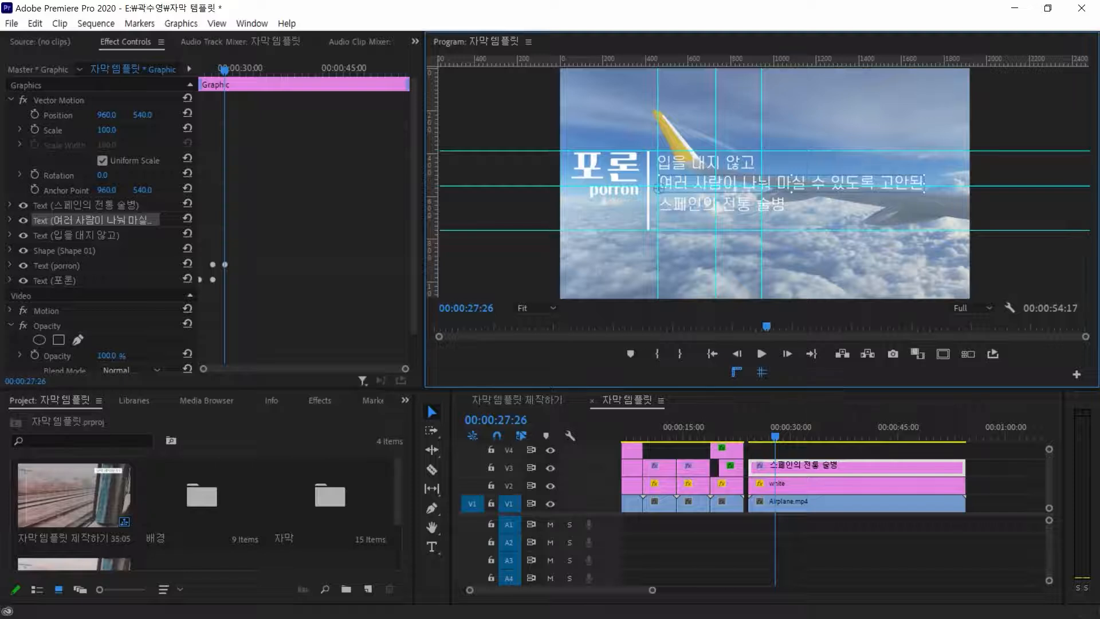
{"action": "key", "text": "Up"}
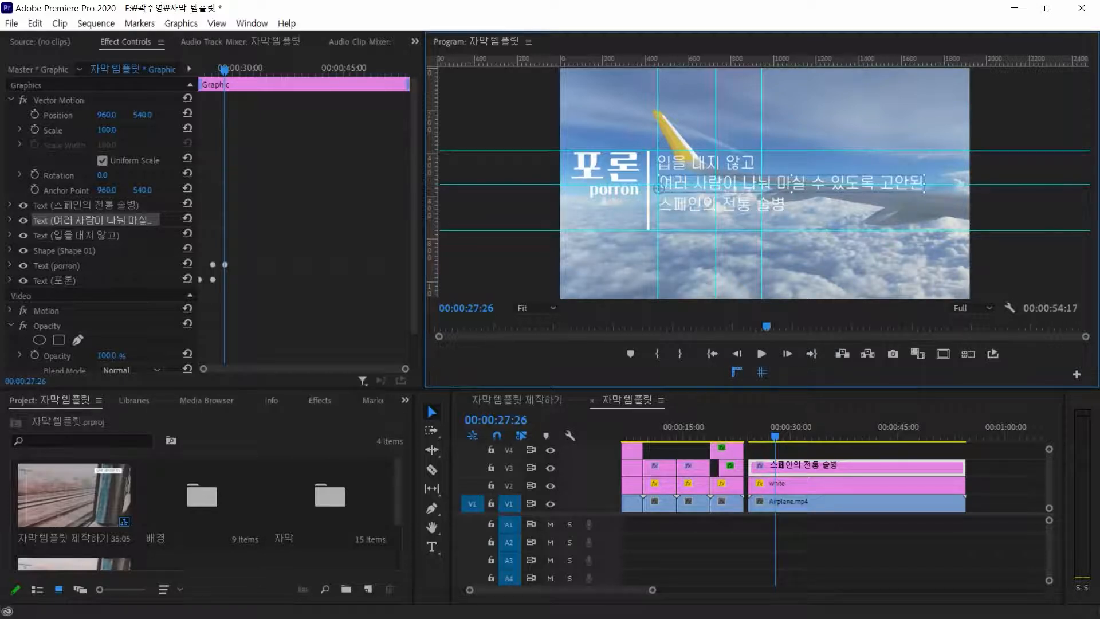
{"action": "key", "text": "Left"}
{"action": "key", "text": "Down"}
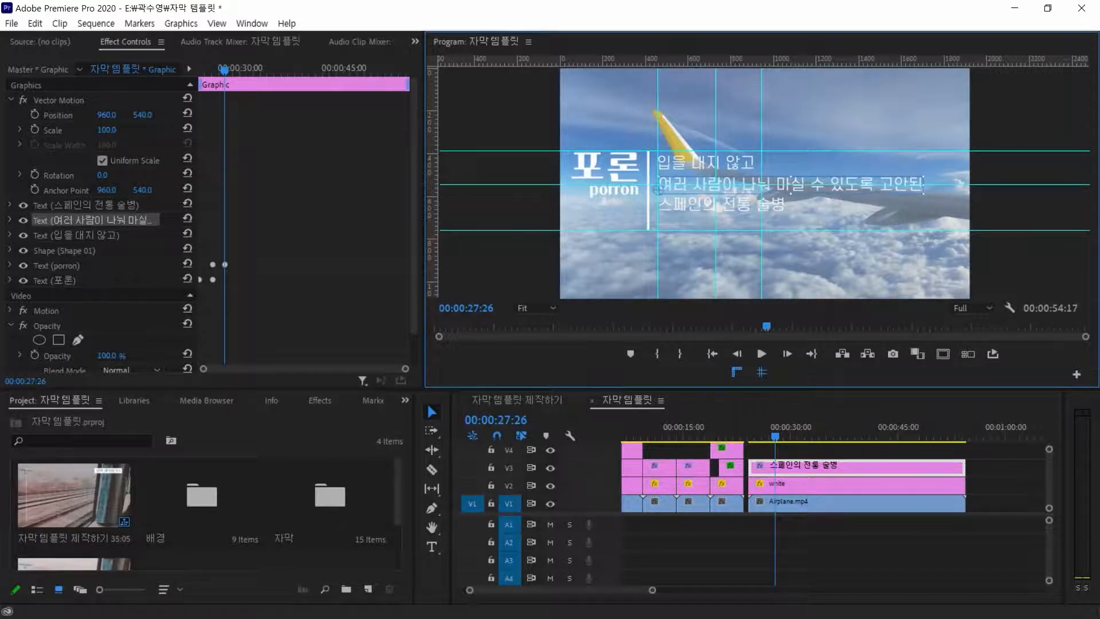
{"action": "key", "text": "Left"}
{"action": "key", "text": "Up"}
{"action": "key", "text": "Up"}
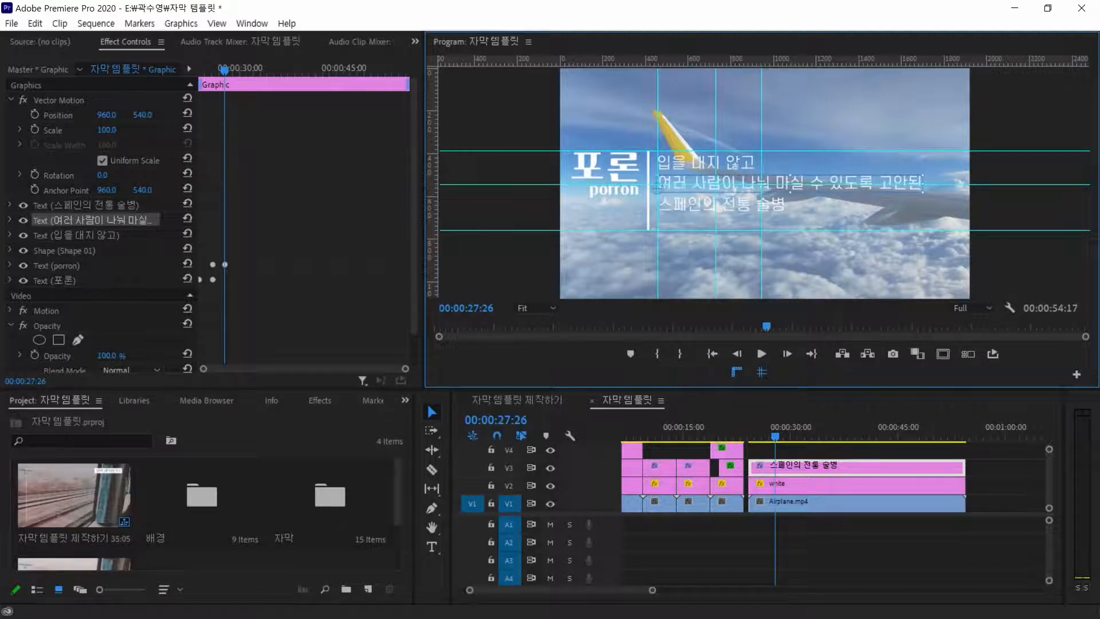
{"action": "key", "text": "Right"}
Nudge the 입을 대지 않고 text slightly down and right to align it with the other description lines
{"action": "left_click", "coordinate": [706, 164]}
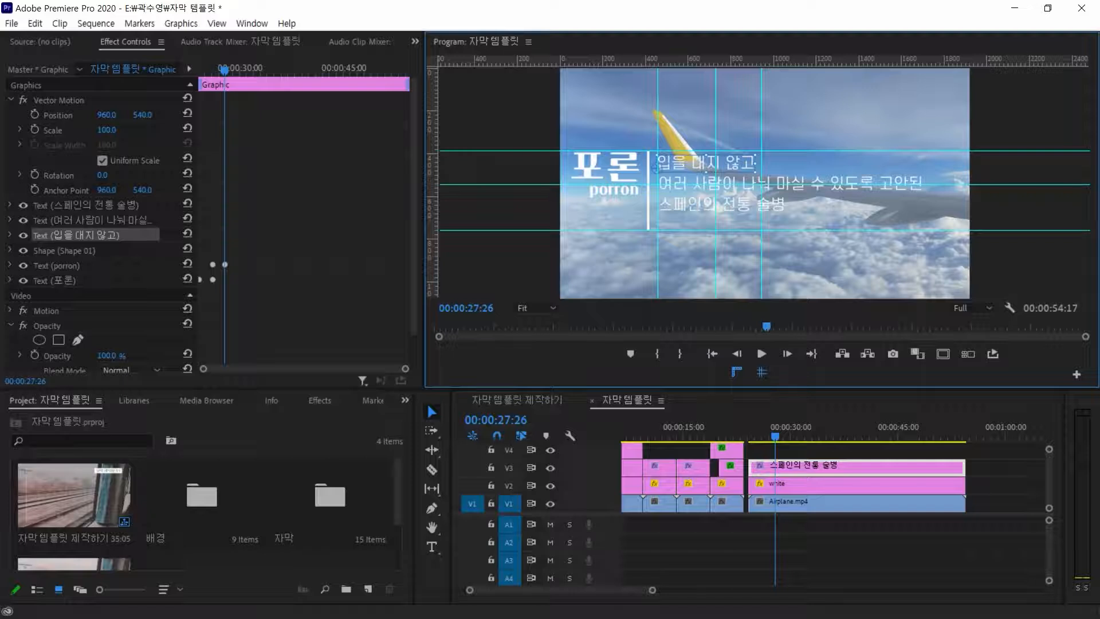
{"action": "key", "text": "Down"}
{"action": "key", "text": "Right"}
{"action": "key", "text": "Down"}
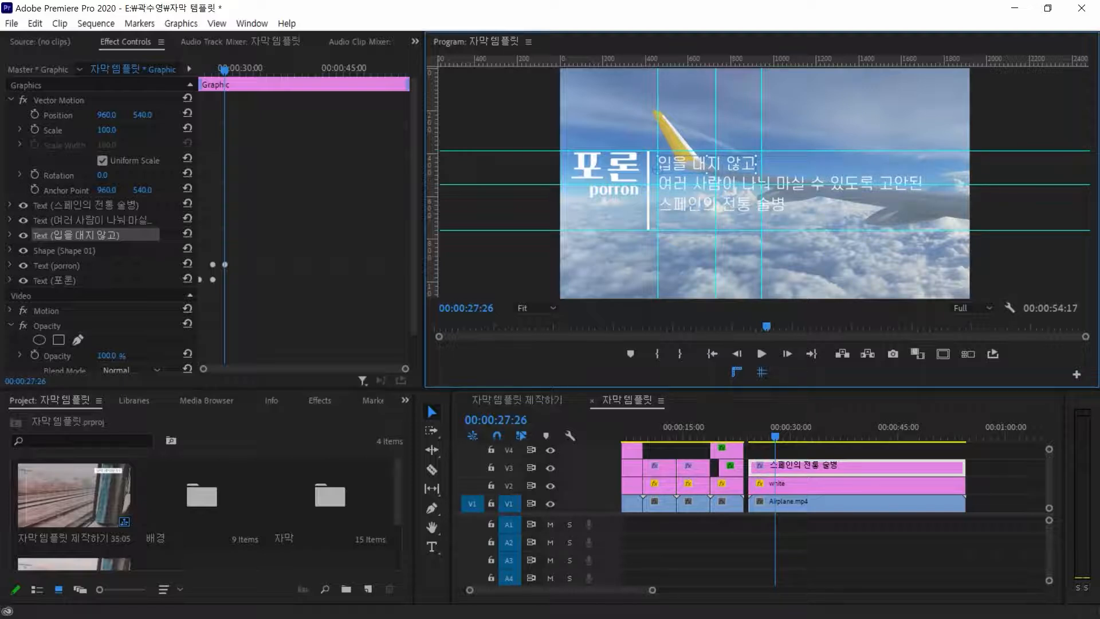
Deselect the description text and hide the rulers around the video preview
{"action": "left_click", "coordinate": [658, 208]}
{"action": "key", "text": "Escape"}
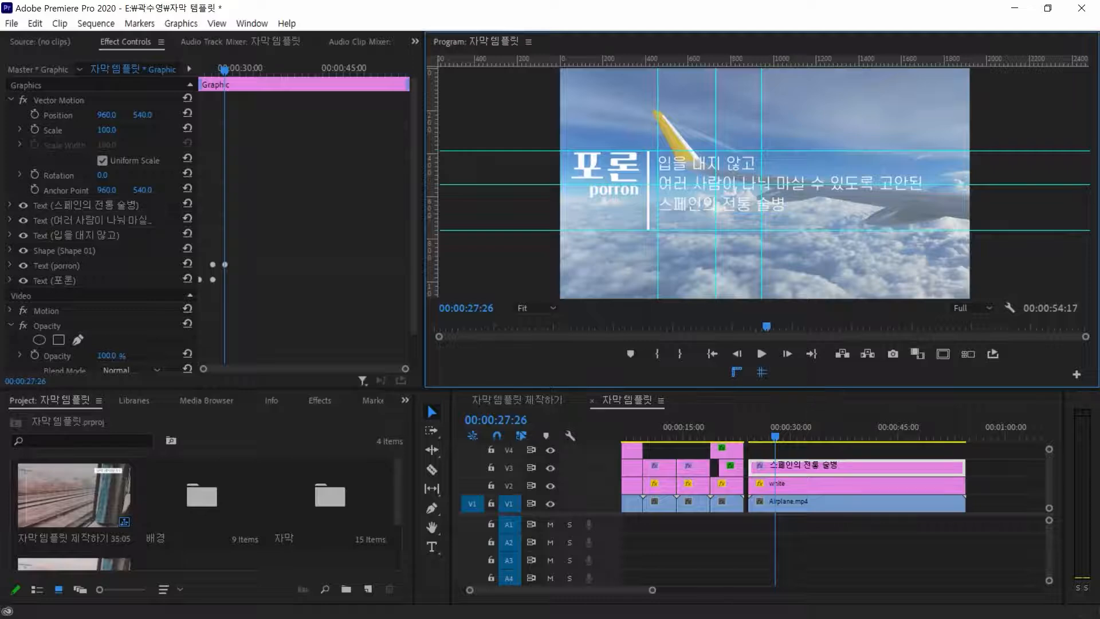
{"action": "left_click", "coordinate": [737, 373]}
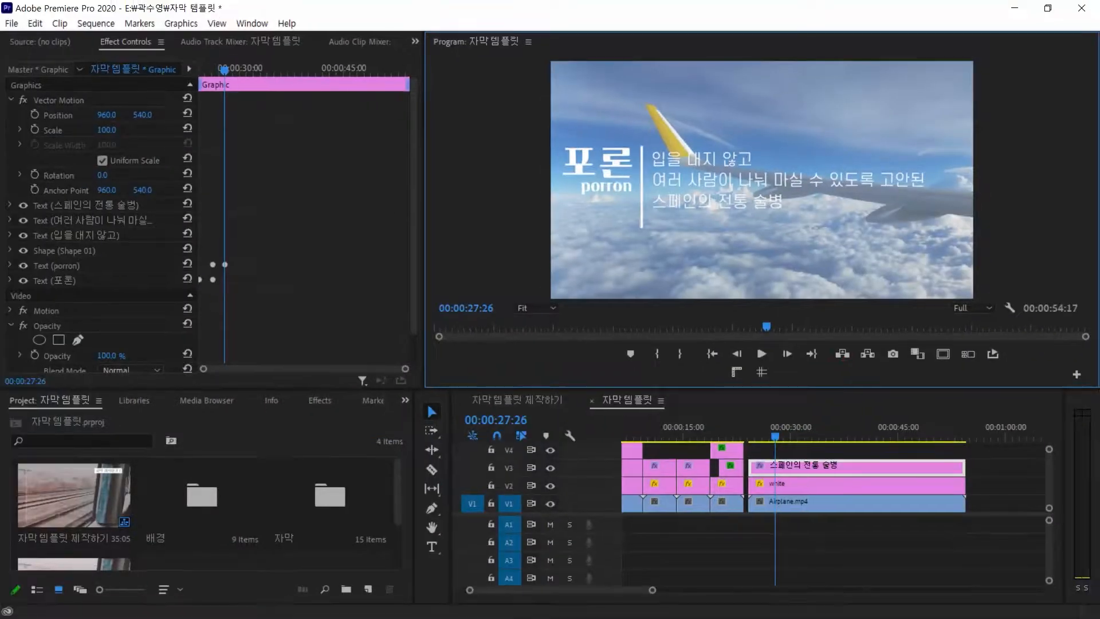
{"action": "left_click", "coordinate": [618, 601]}
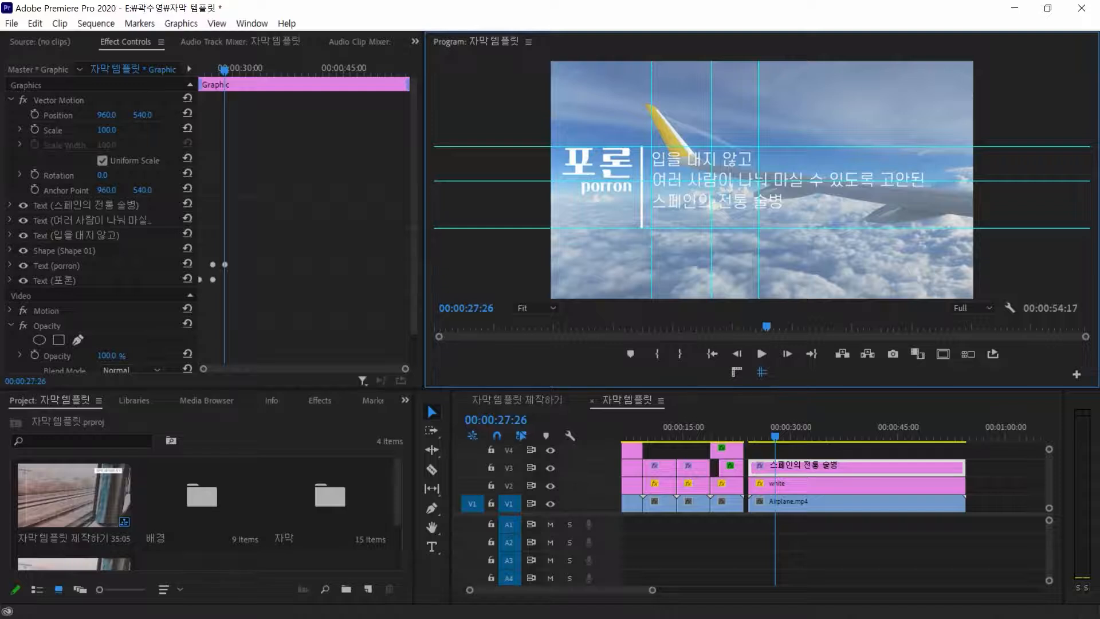
Move the three description lines up slightly together, hide the guides, and deselect the graphic
{"action": "left_click", "coordinate": [86, 206]}
{"action": "left_click", "coordinate": [77, 236], "text": "shift"}
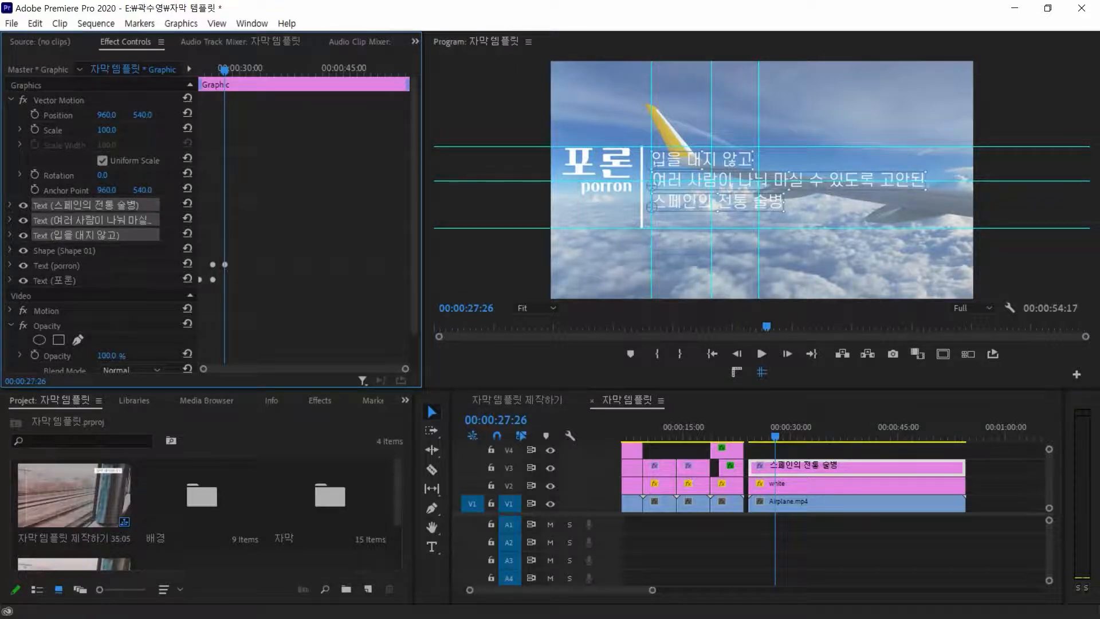
{"action": "left_click_drag", "start_coordinate": [716, 180], "coordinate": [717, 177]}
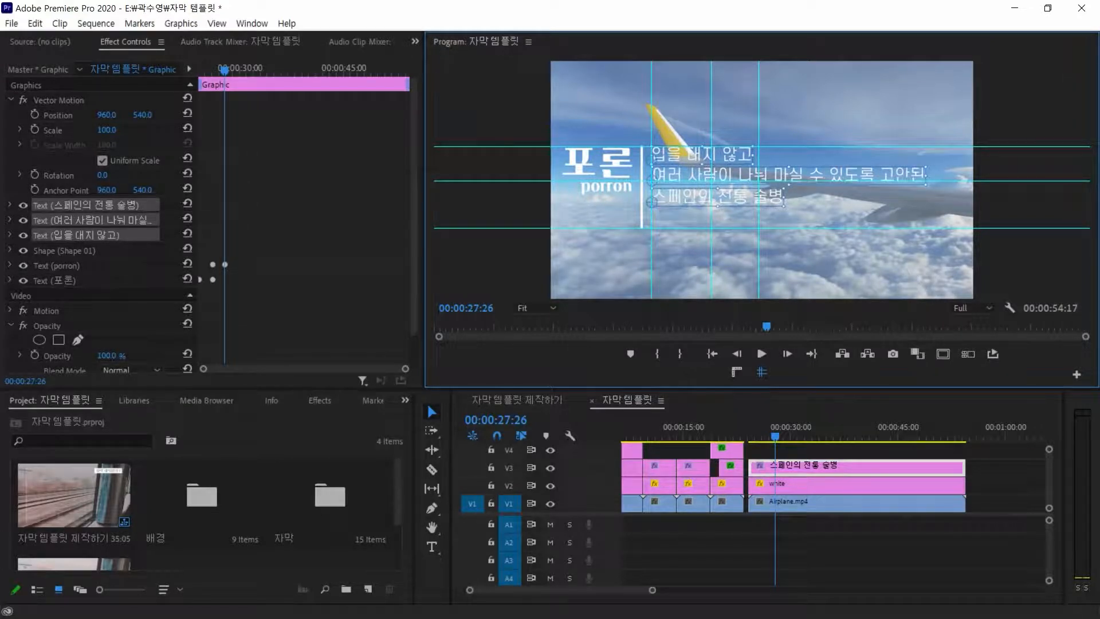
{"action": "left_click", "coordinate": [762, 372]}
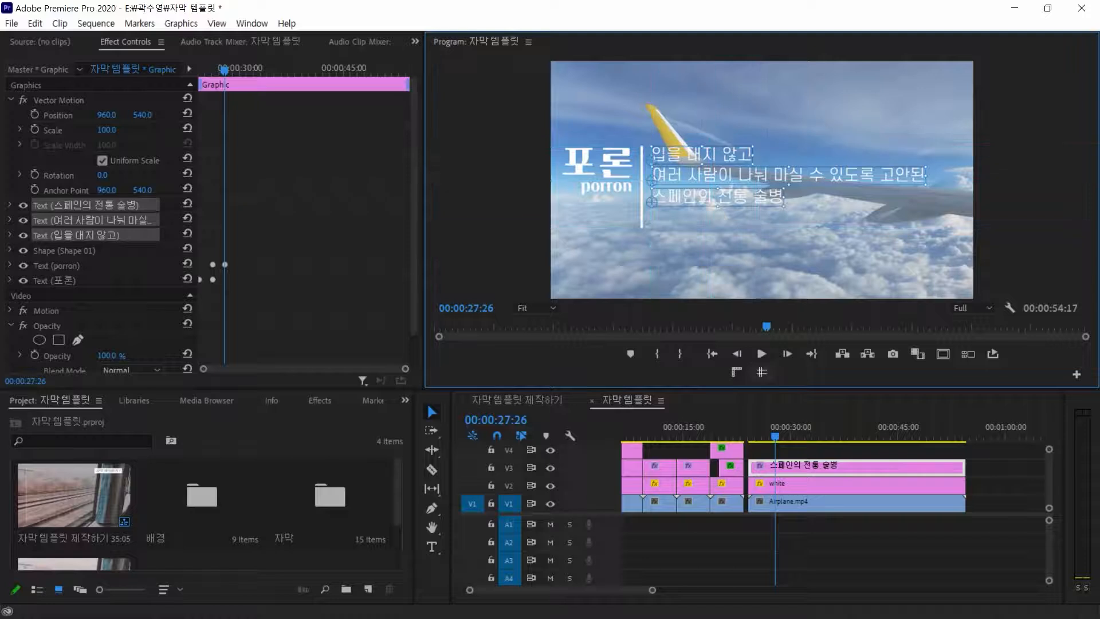
{"action": "left_click", "coordinate": [889, 545]}
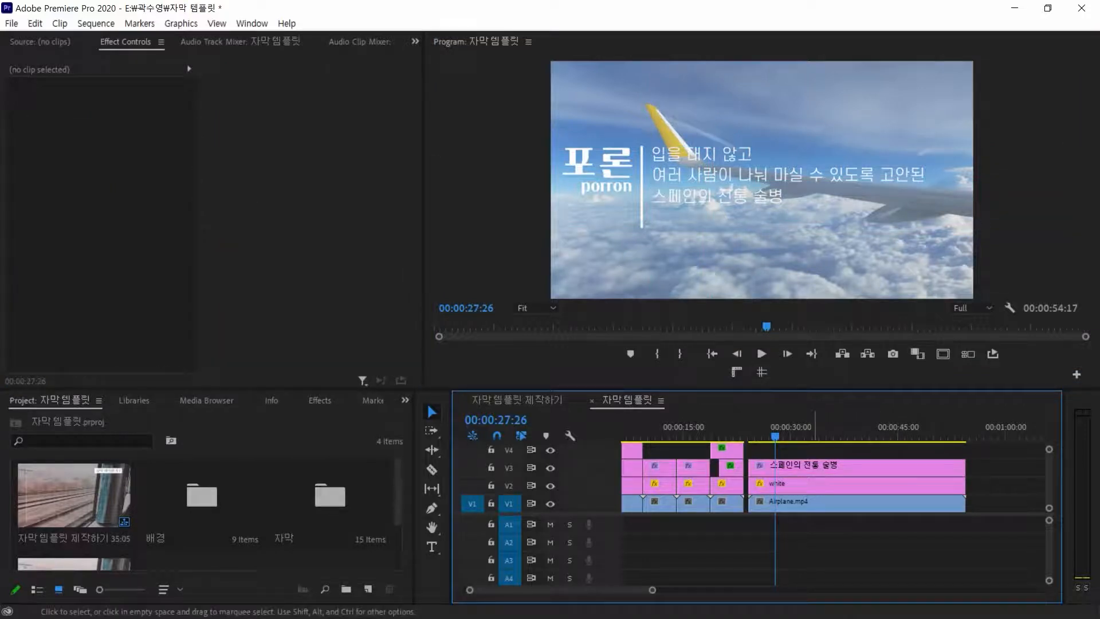
Nudge the 여러 사람이 나눠 마실 수 있도록 고안된 line slightly down to even out the spacing between the description lines
{"action": "left_click", "coordinate": [816, 469]}
{"action": "left_click", "coordinate": [86, 205]}
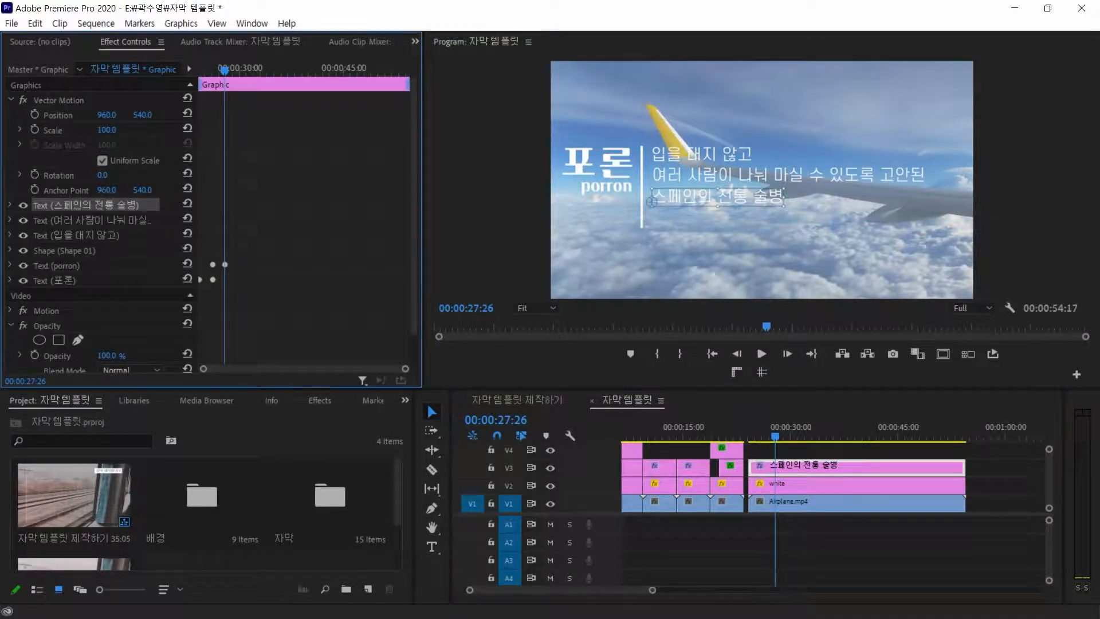
{"action": "left_click", "coordinate": [92, 221], "text": "ctrl"}
{"action": "left_click", "coordinate": [91, 235], "text": "ctrl"}
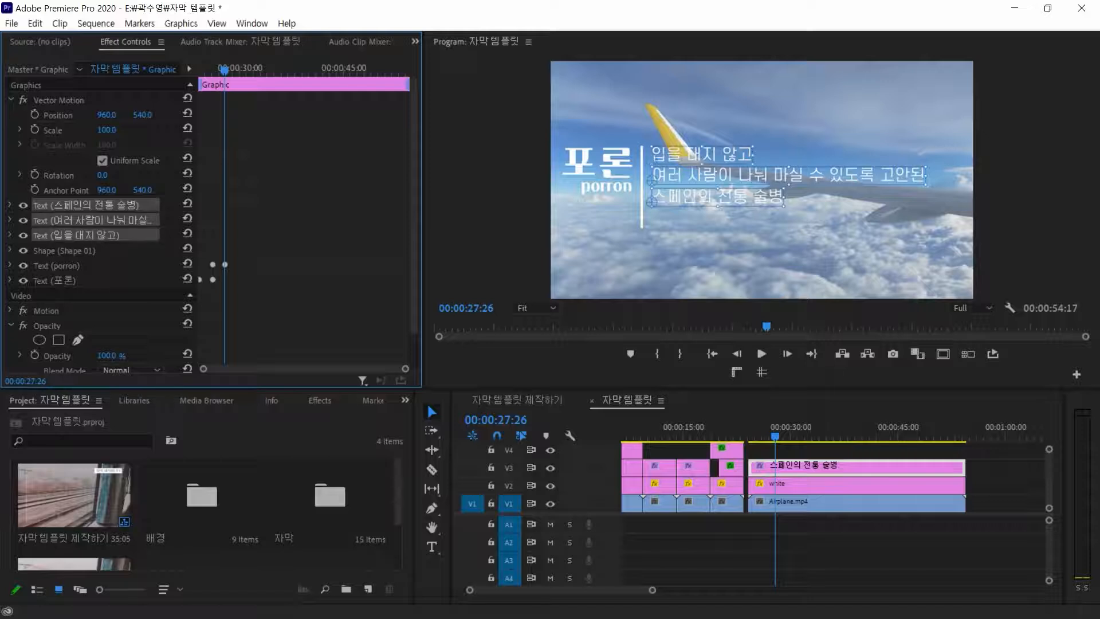
{"action": "left_click", "coordinate": [258, 229]}
{"action": "left_click", "coordinate": [92, 220]}
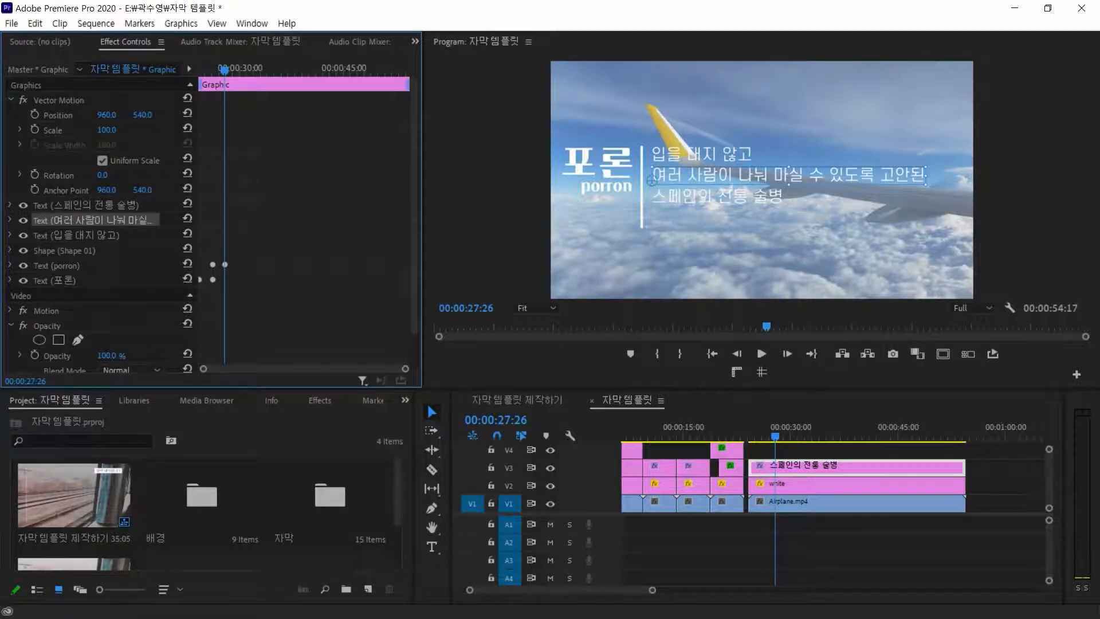
{"action": "left_click", "coordinate": [789, 174]}
{"action": "key", "text": "Down"}
{"action": "key", "text": "Down"}
{"action": "key", "text": "Down"}
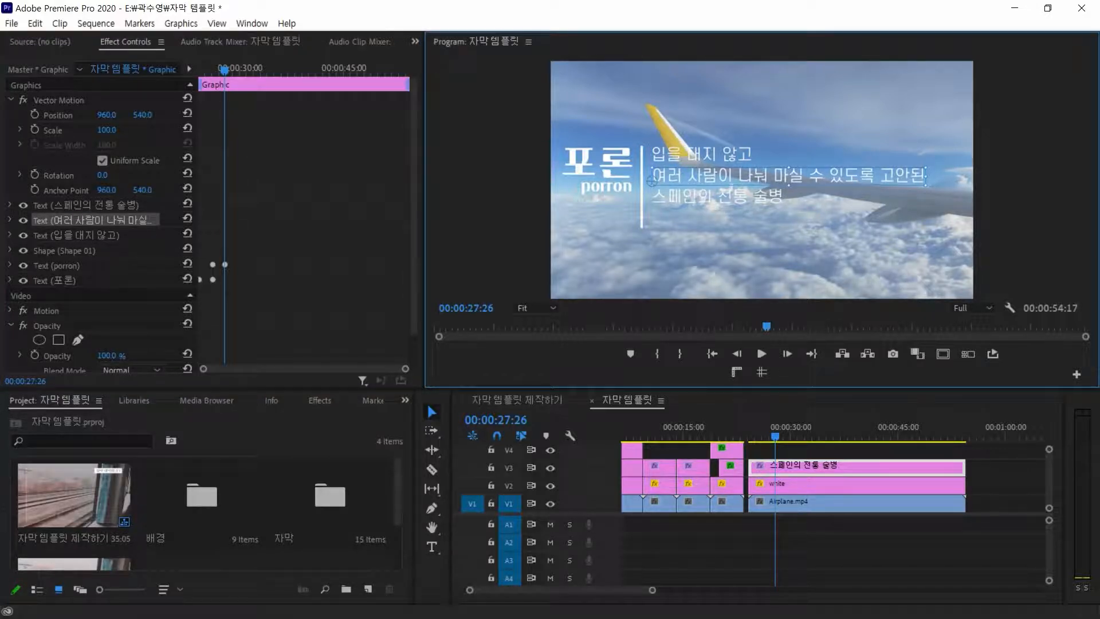
{"action": "left_click", "coordinate": [92, 205]}
{"action": "scroll", "coordinate": [212, 223], "scroll_direction": "down", "scroll_amount": 1}
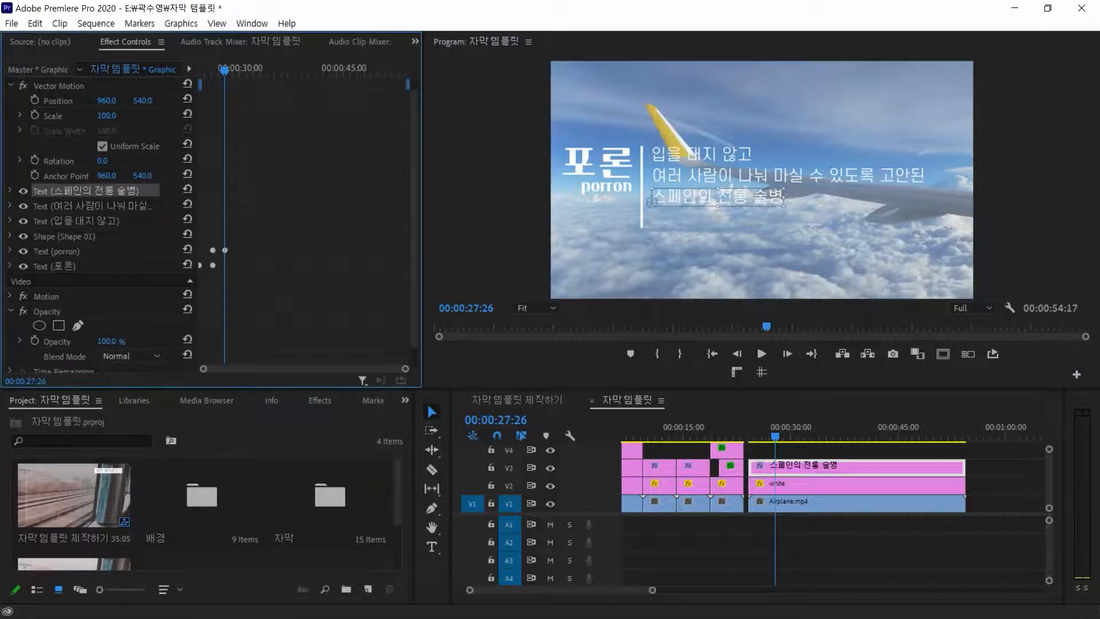
{"action": "left_click", "coordinate": [91, 205], "text": "ctrl"}
{"action": "left_click", "coordinate": [86, 221], "text": "ctrl"}
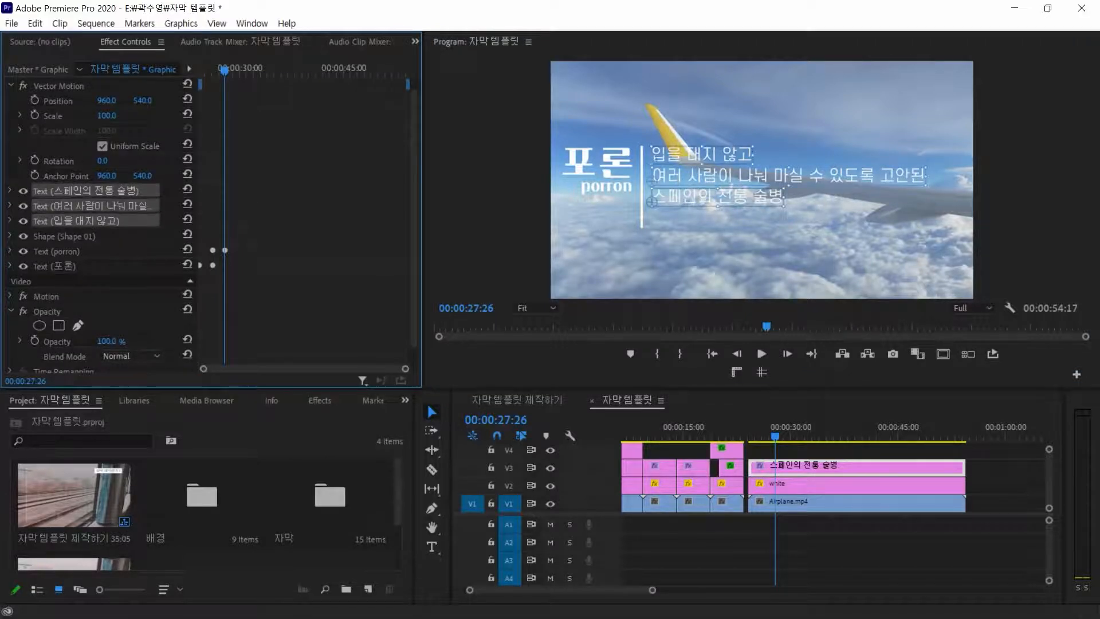
{"action": "left_click", "coordinate": [304, 258]}
{"action": "left_click", "coordinate": [949, 550]}
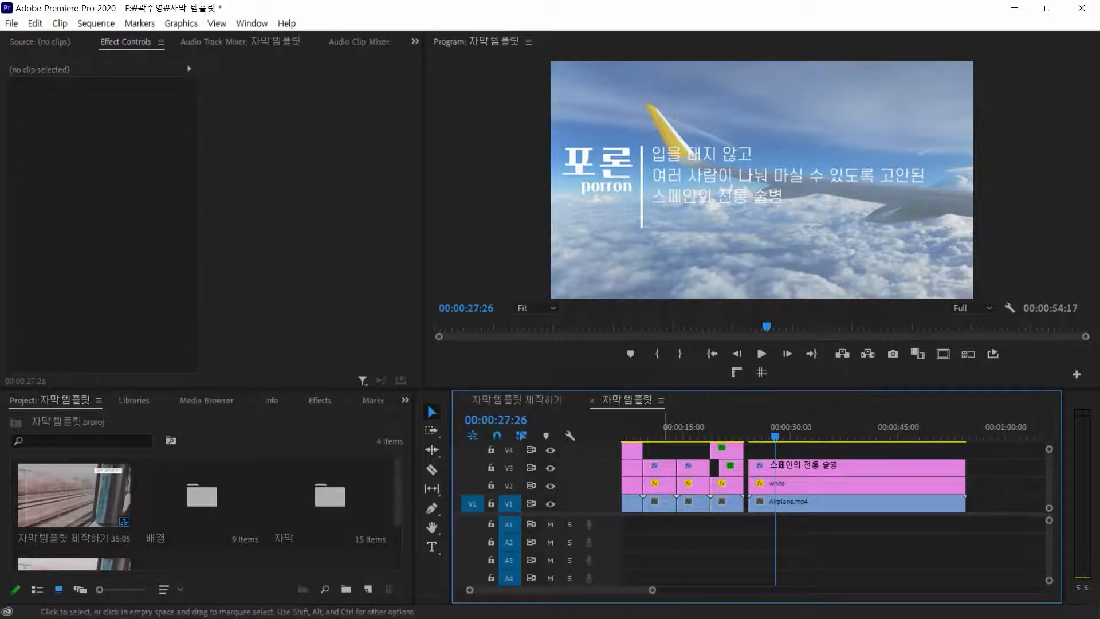
Select all caption text layers and the divider line together and shift the whole caption right in the frame
{"action": "left_click", "coordinate": [878, 469]}
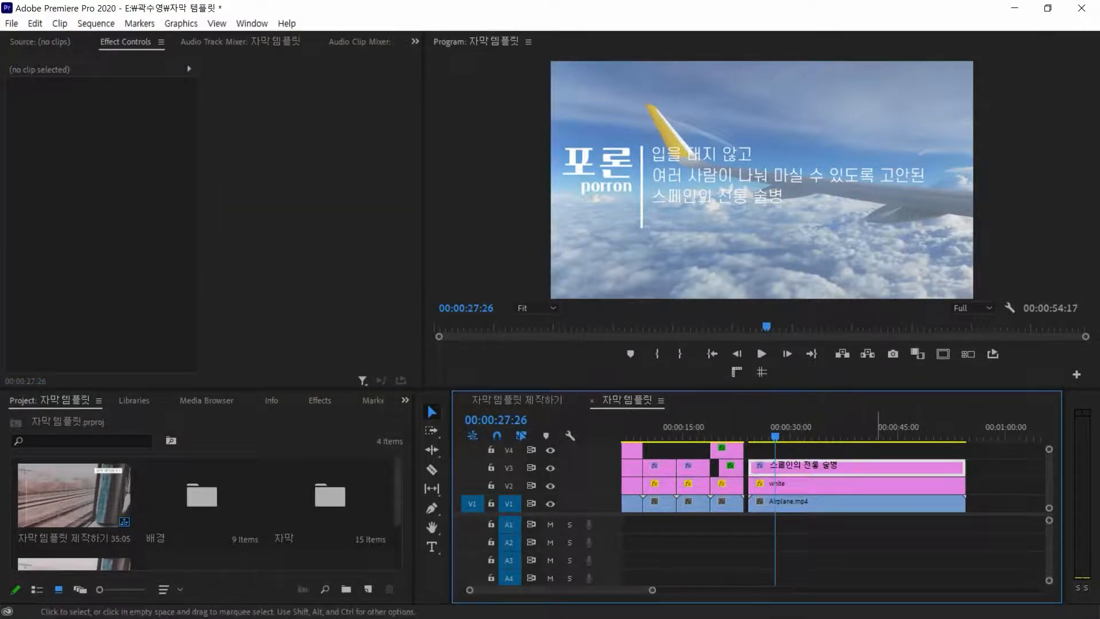
{"action": "left_click", "coordinate": [86, 205]}
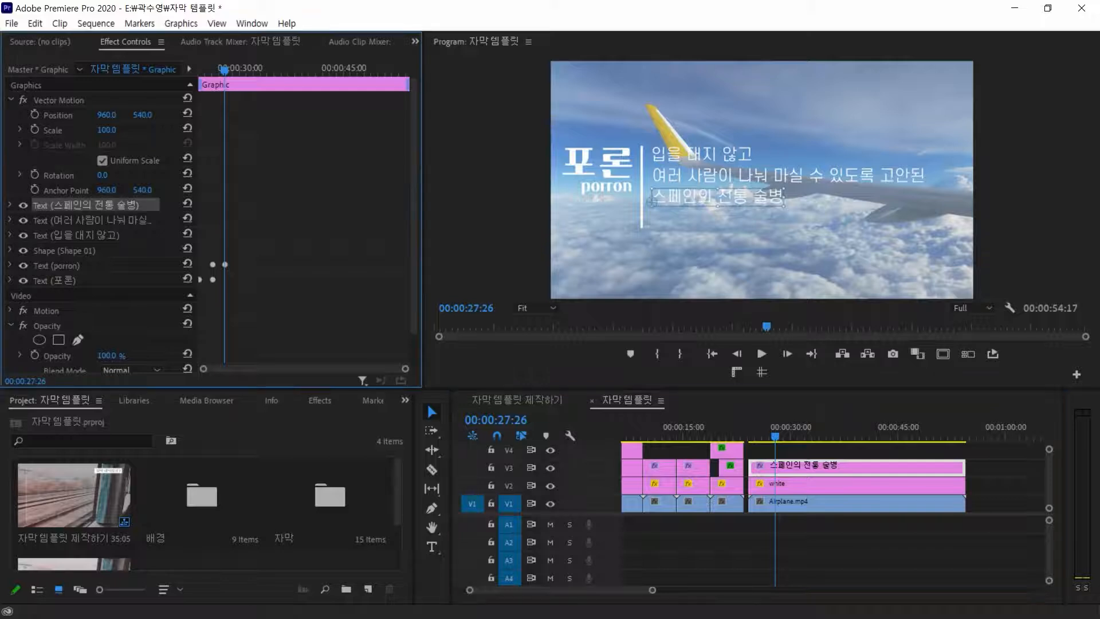
{"action": "left_click", "coordinate": [55, 281], "text": "shift"}
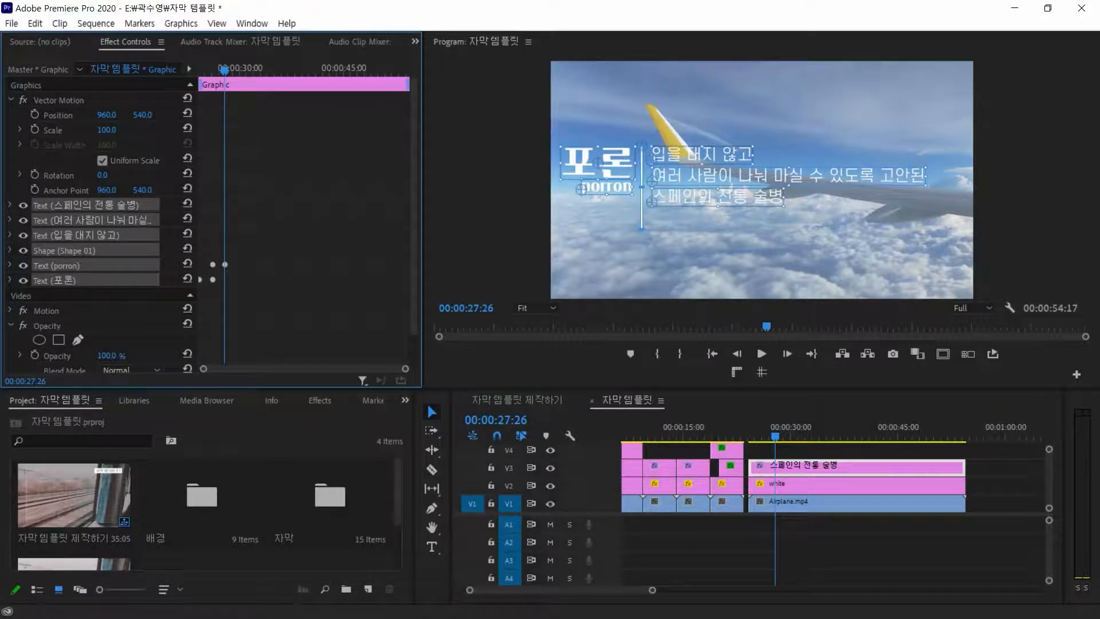
{"action": "left_click_drag", "start_coordinate": [599, 164], "coordinate": [623, 163]}
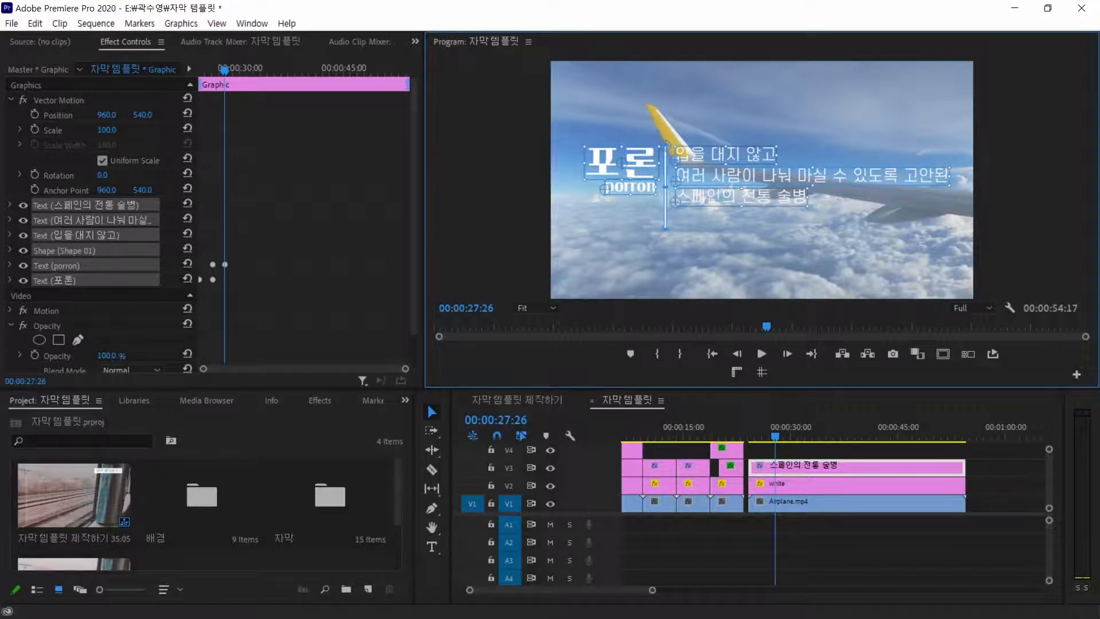
{"action": "key", "text": "shift+Left"}
{"action": "key", "text": "shift+Left"}
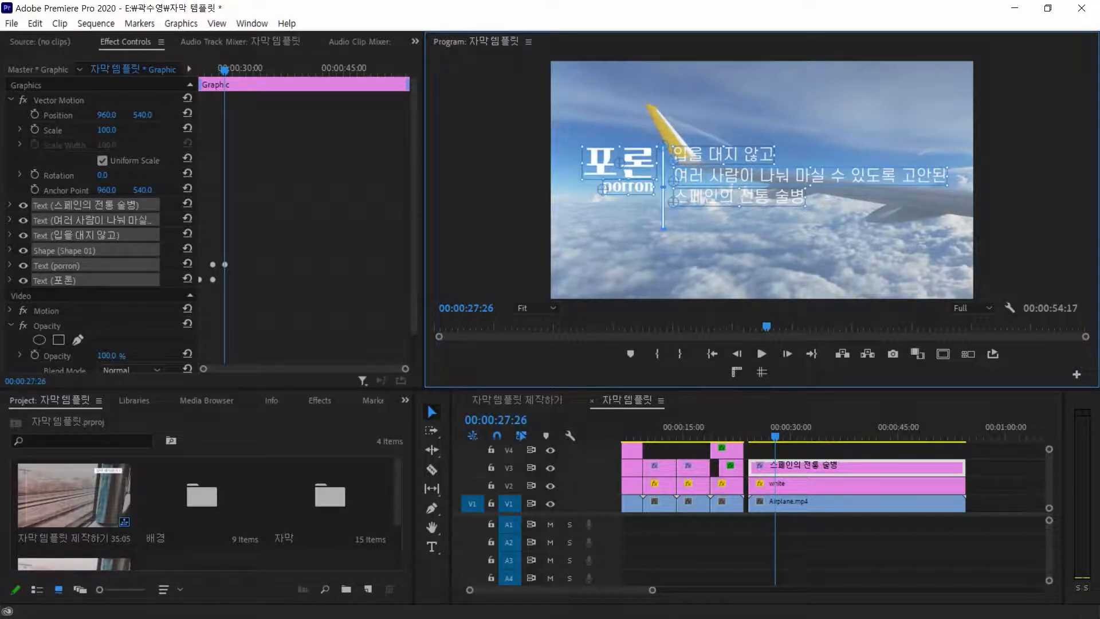
Show the guides, nudge the whole caption down slightly, then deselect it and hide the guides
{"action": "key", "text": "ctrl+semicolon"}
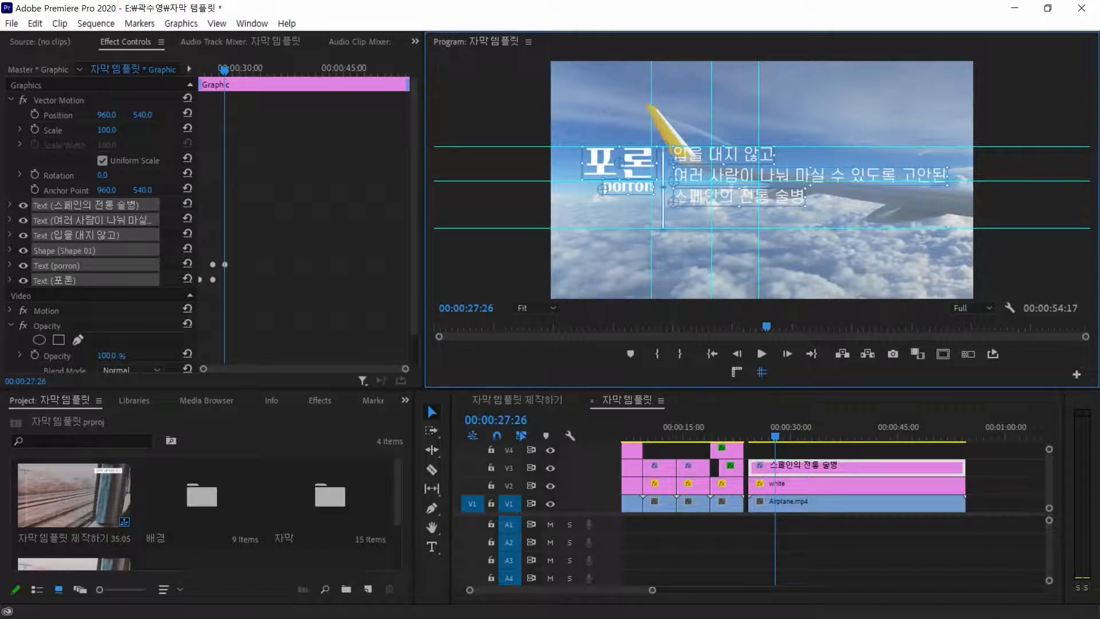
{"action": "key", "text": "shift+Down"}
{"action": "key", "text": "shift+Down"}
{"action": "key", "text": "shift+Down"}
{"action": "key", "text": "shift+Down"}
{"action": "key", "text": "shift+Down"}
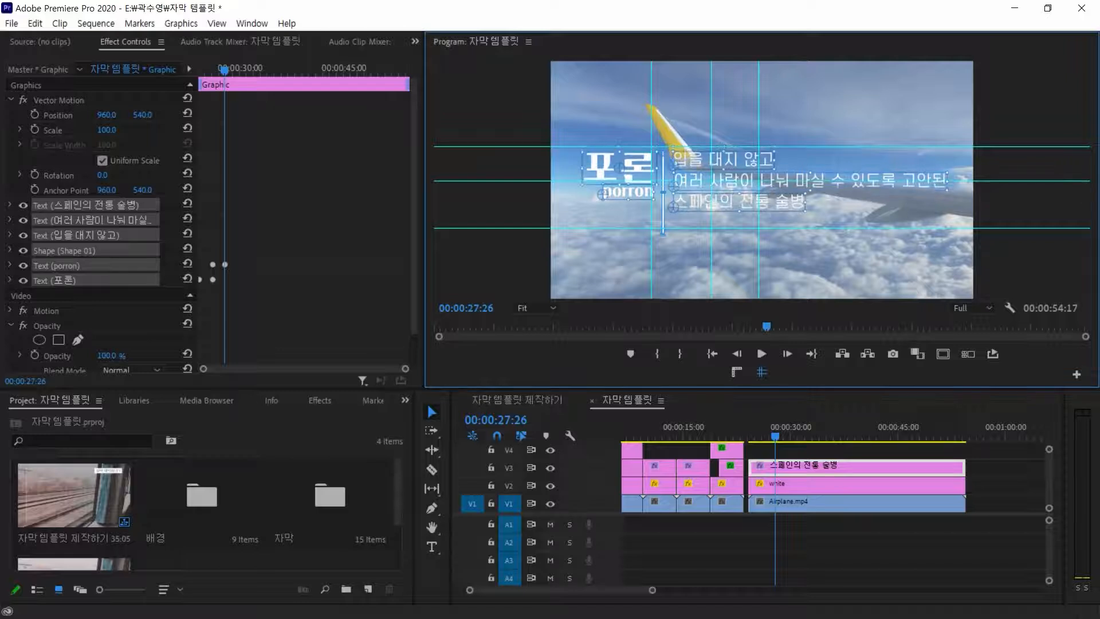
{"action": "key", "text": "shift+Up"}
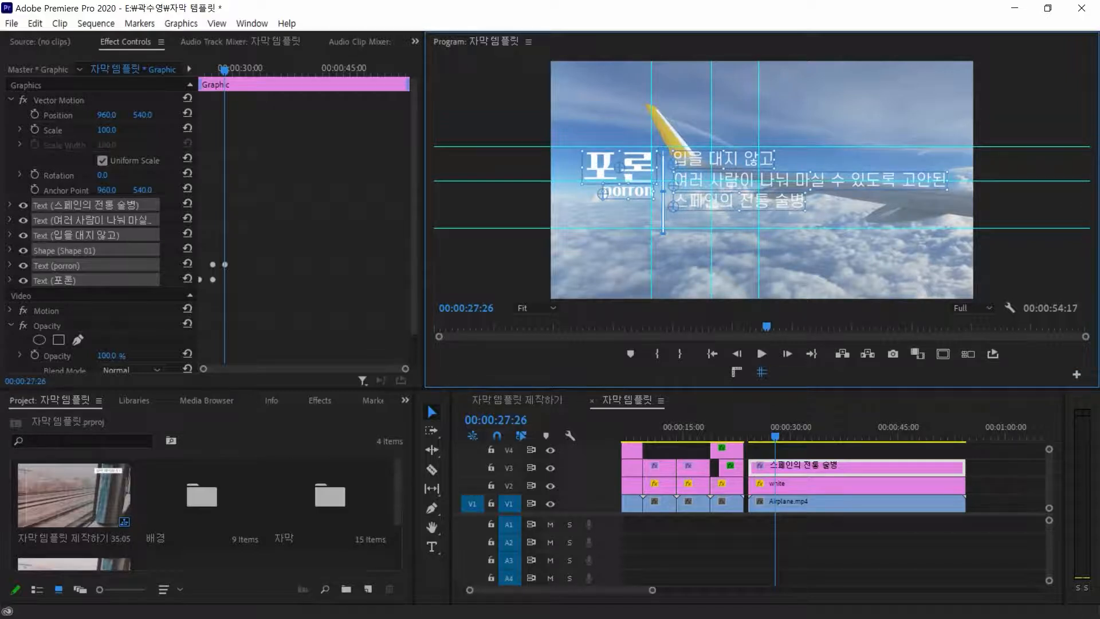
{"action": "left_click", "coordinate": [803, 545]}
{"action": "left_click", "coordinate": [762, 372]}
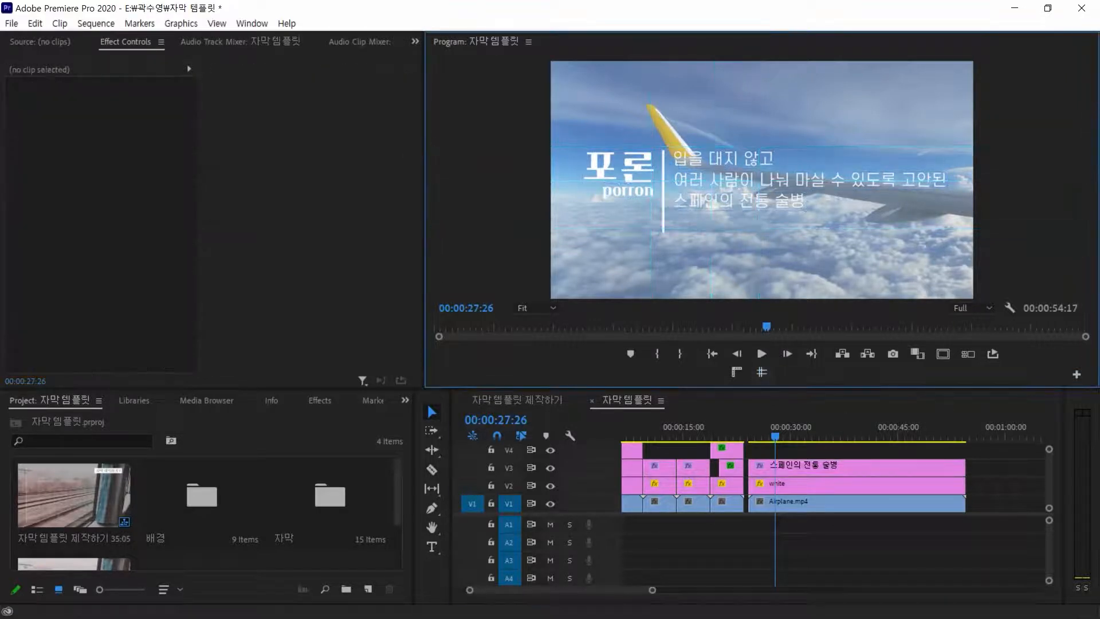
Add a rectangular mask to the 입을 대지 않고 text, place it around the text, and widen it to the right
{"action": "left_click", "coordinate": [985, 547]}
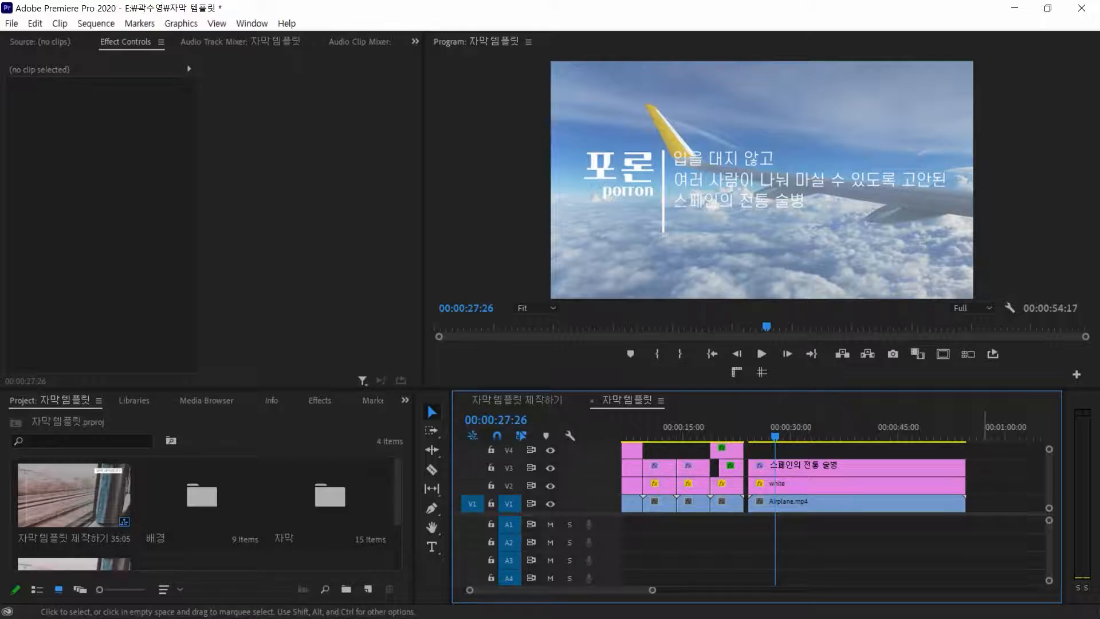
{"action": "left_click", "coordinate": [818, 467]}
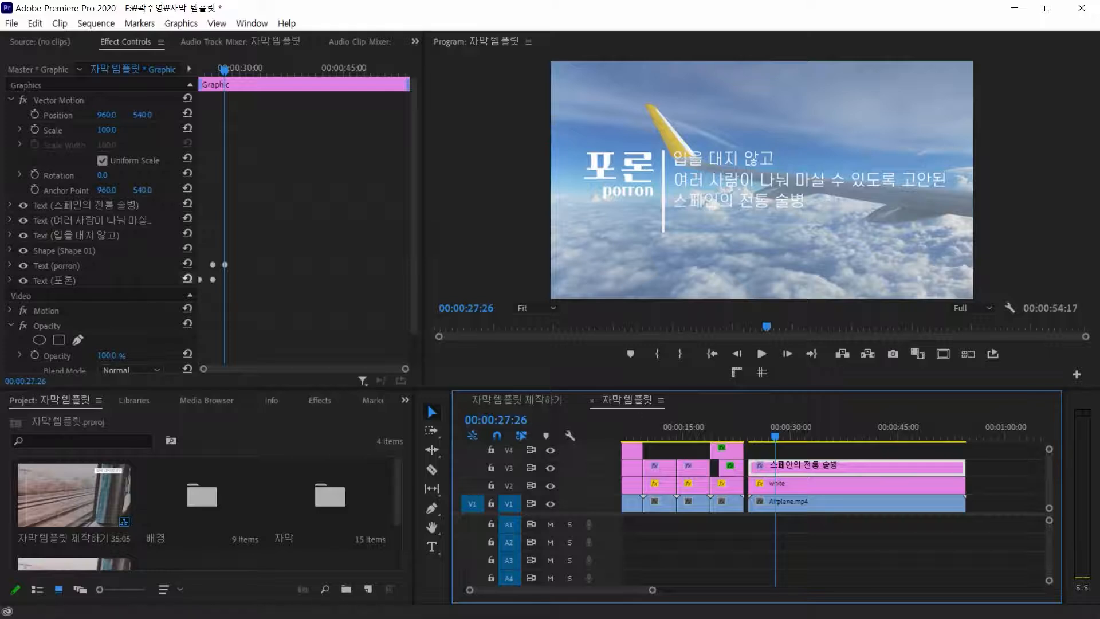
{"action": "left_click", "coordinate": [304, 223]}
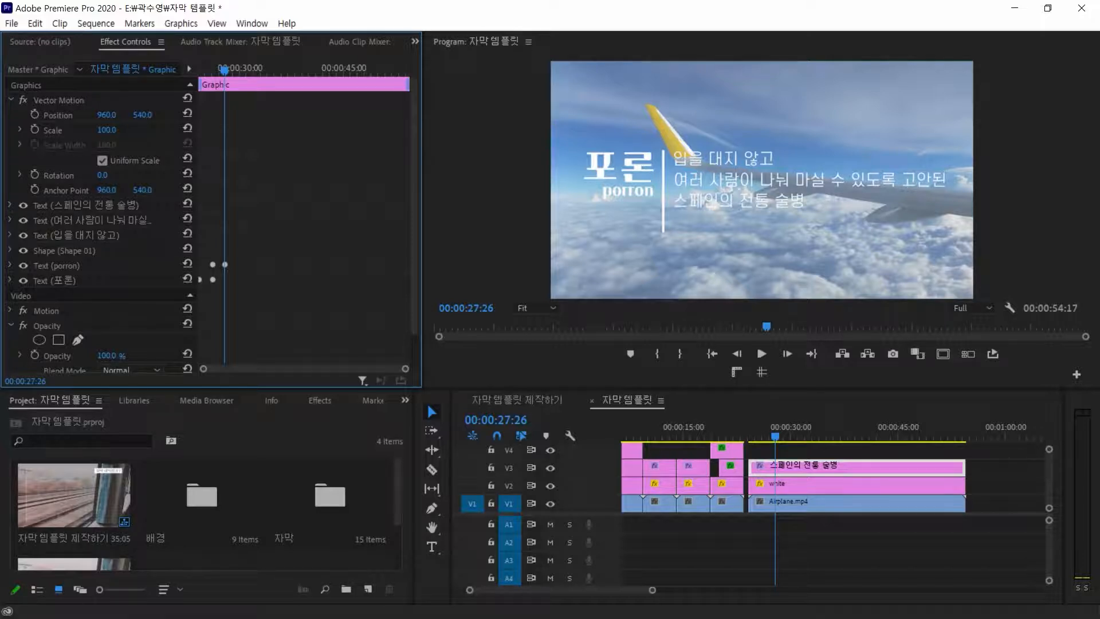
{"action": "left_click", "coordinate": [85, 235]}
{"action": "left_click", "coordinate": [10, 235]}
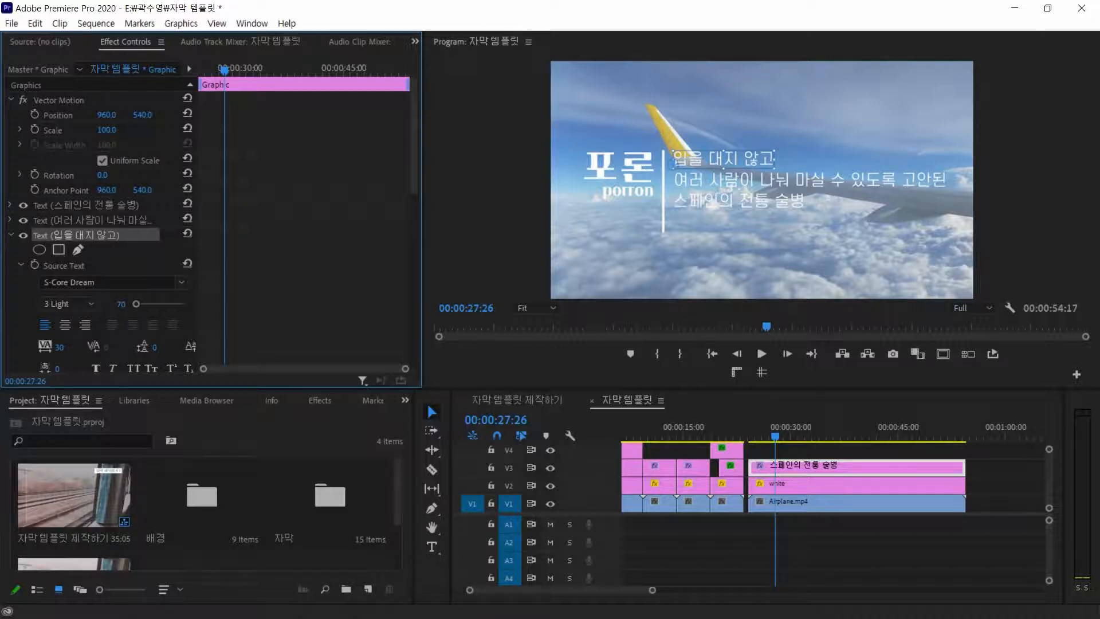
{"action": "left_click", "coordinate": [58, 250]}
{"action": "left_click_drag", "start_coordinate": [762, 181], "coordinate": [722, 168]}
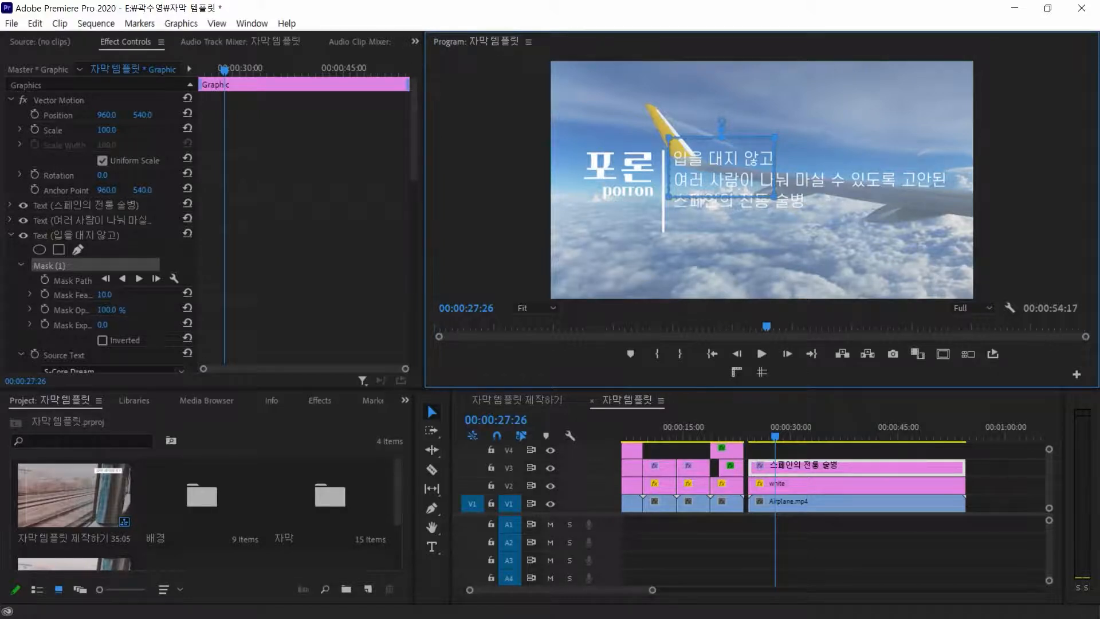
{"action": "left_click_drag", "start_coordinate": [775, 167], "coordinate": [831, 167]}
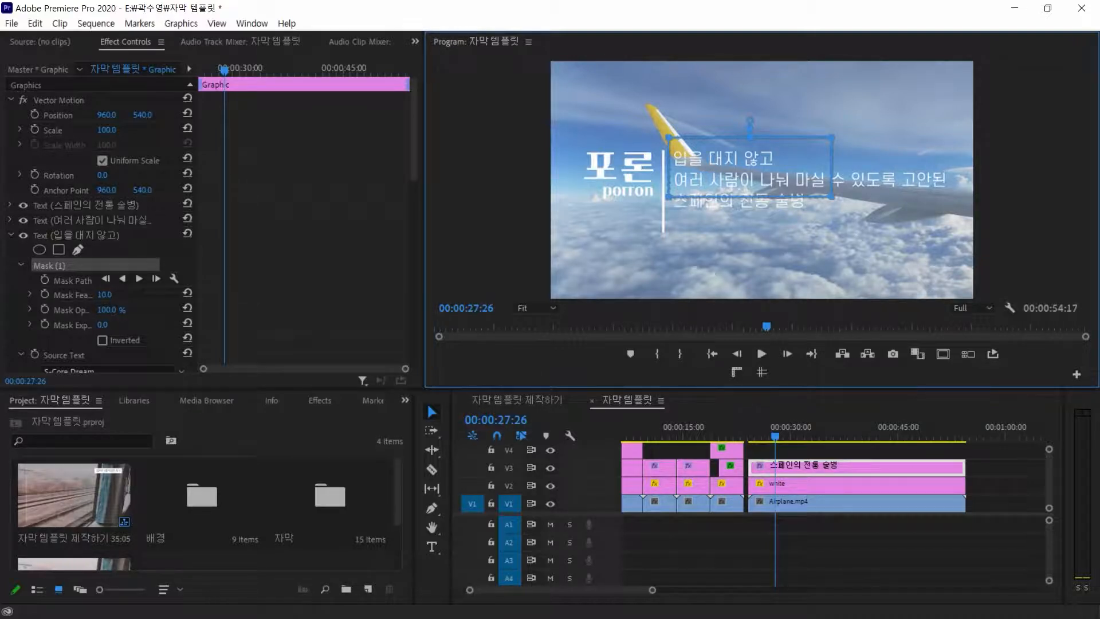
Set the preview zoom to 75% and the mask feather to 0, then extend the mask's left edge to the divider line
{"action": "left_click", "coordinate": [536, 308]}
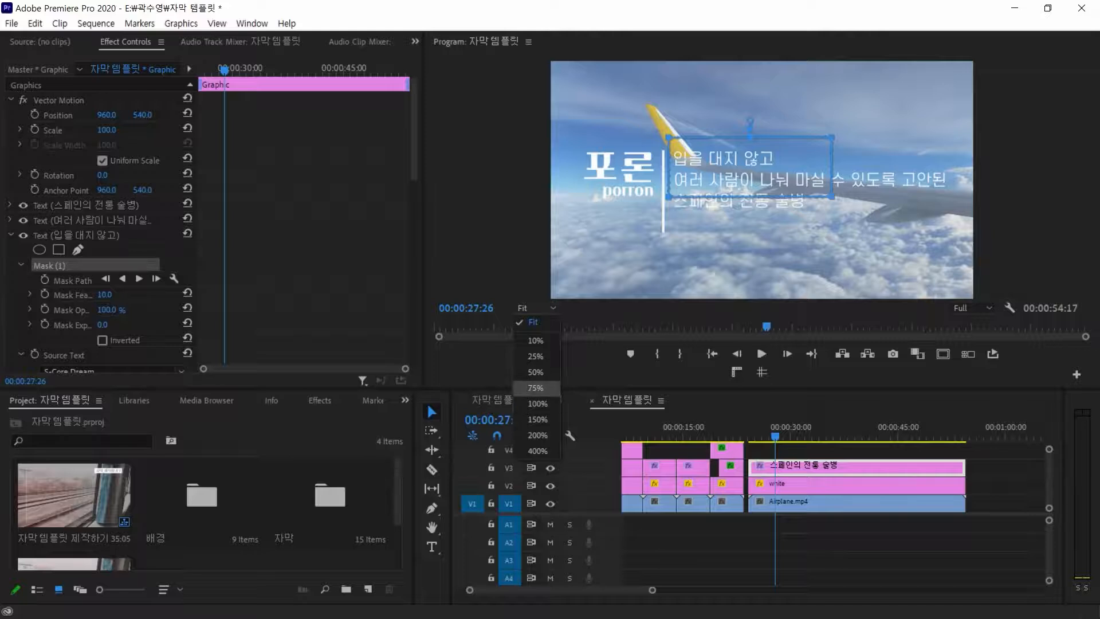
{"action": "left_click", "coordinate": [527, 384]}
{"action": "left_click_drag", "start_coordinate": [756, 295], "coordinate": [714, 295]}
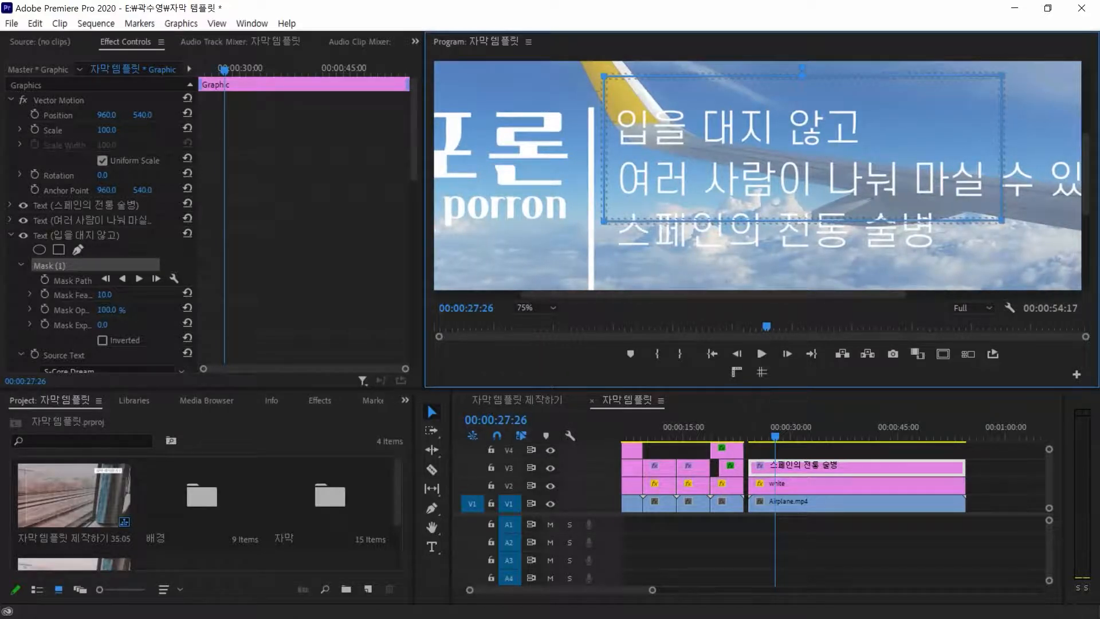
{"action": "left_click_drag", "start_coordinate": [104, 294], "coordinate": [86, 294]}
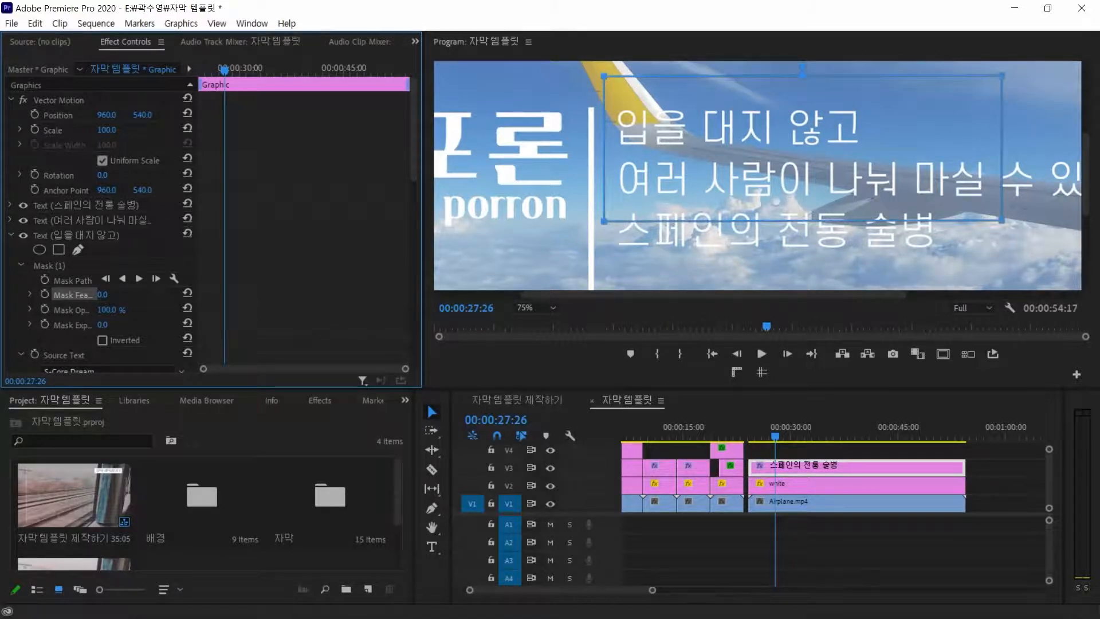
{"action": "left_click_drag", "start_coordinate": [606, 92], "coordinate": [597, 91]}
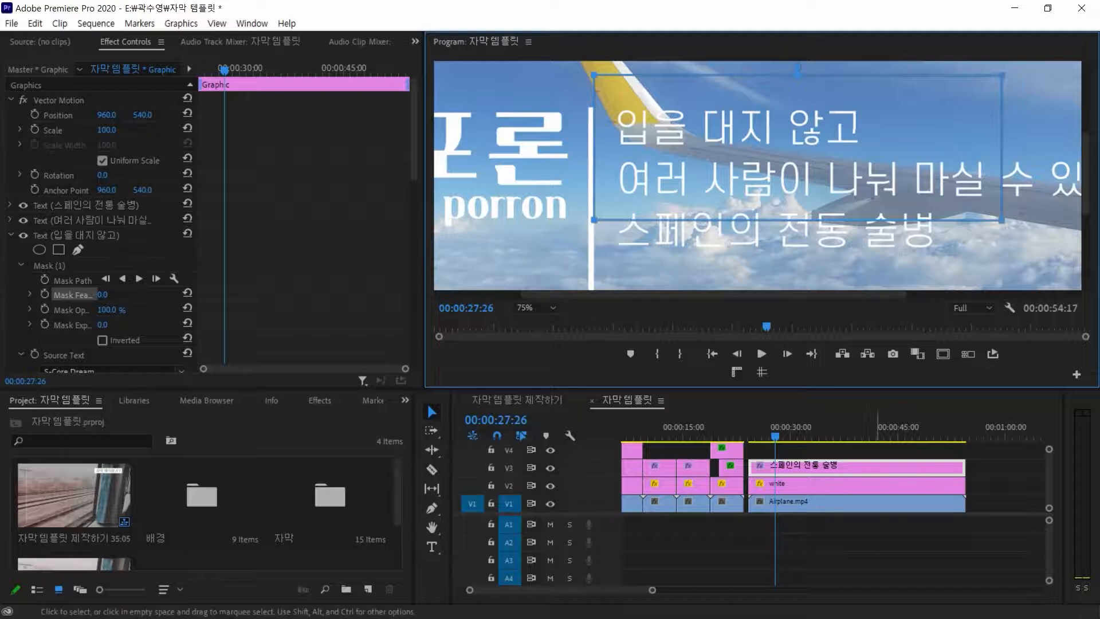
Examine the 입을 대지 않고 text and its Mask (1) as separate selections, ending with the mask selected
{"action": "left_click", "coordinate": [877, 541]}
{"action": "left_click", "coordinate": [836, 469]}
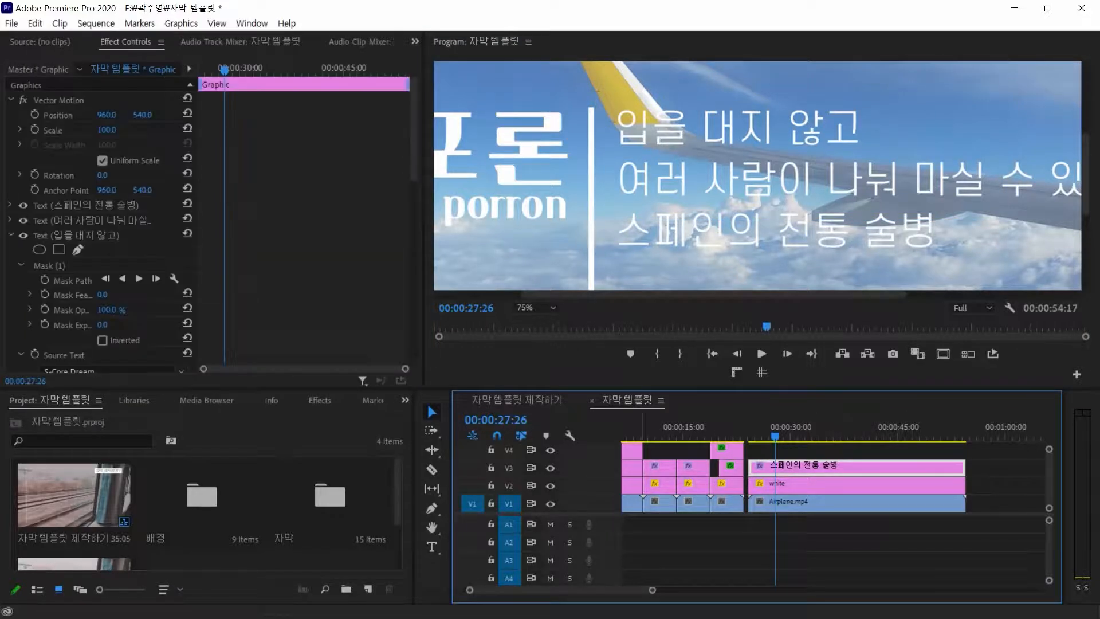
{"action": "left_click", "coordinate": [77, 235]}
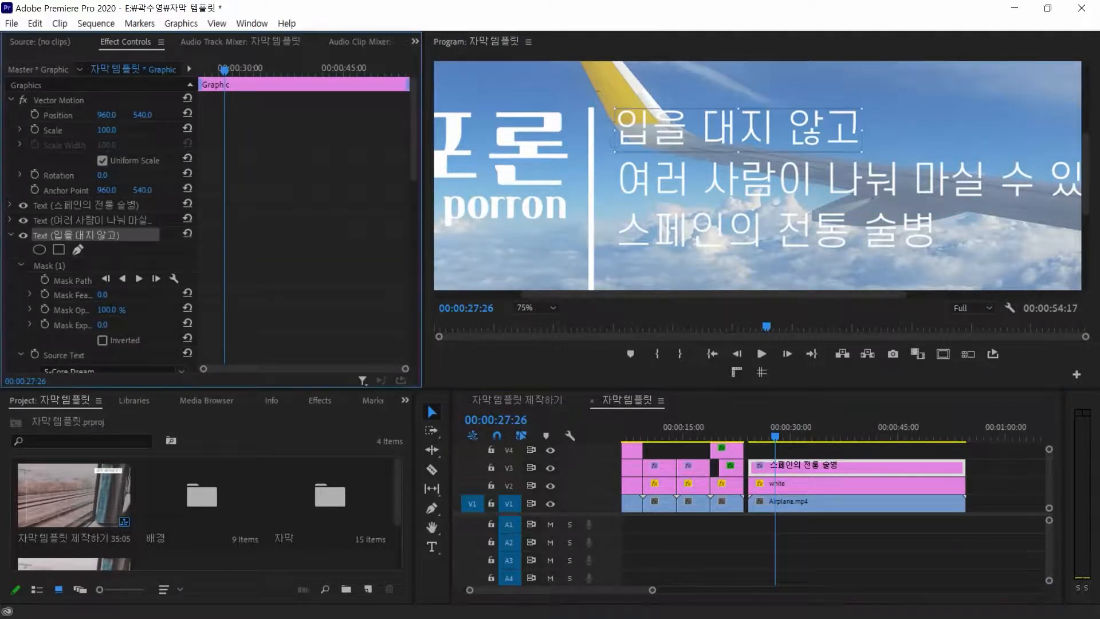
{"action": "left_click", "coordinate": [64, 265]}
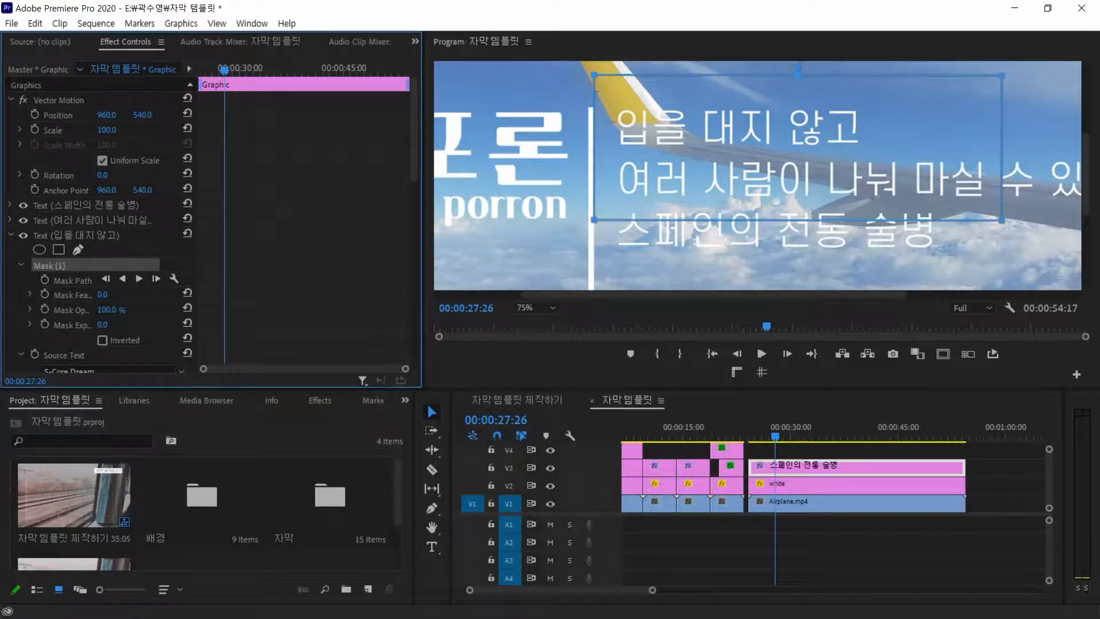
{"action": "left_click", "coordinate": [77, 236]}
{"action": "mouse_move", "coordinate": [740, 130]}
{"action": "left_mouse_down"}
{"action": "mouse_move", "coordinate": [467, 130]}
{"action": "mouse_move", "coordinate": [770, 129]}
{"action": "mouse_move", "coordinate": [737, 129]}
{"action": "left_mouse_up"}
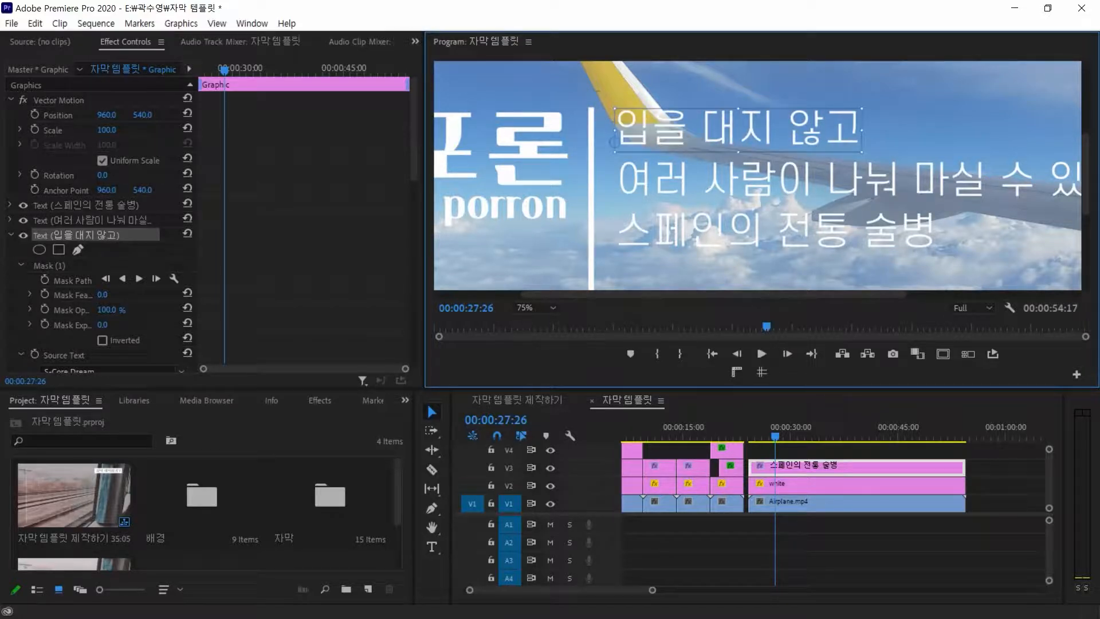
{"action": "left_click", "coordinate": [50, 266]}
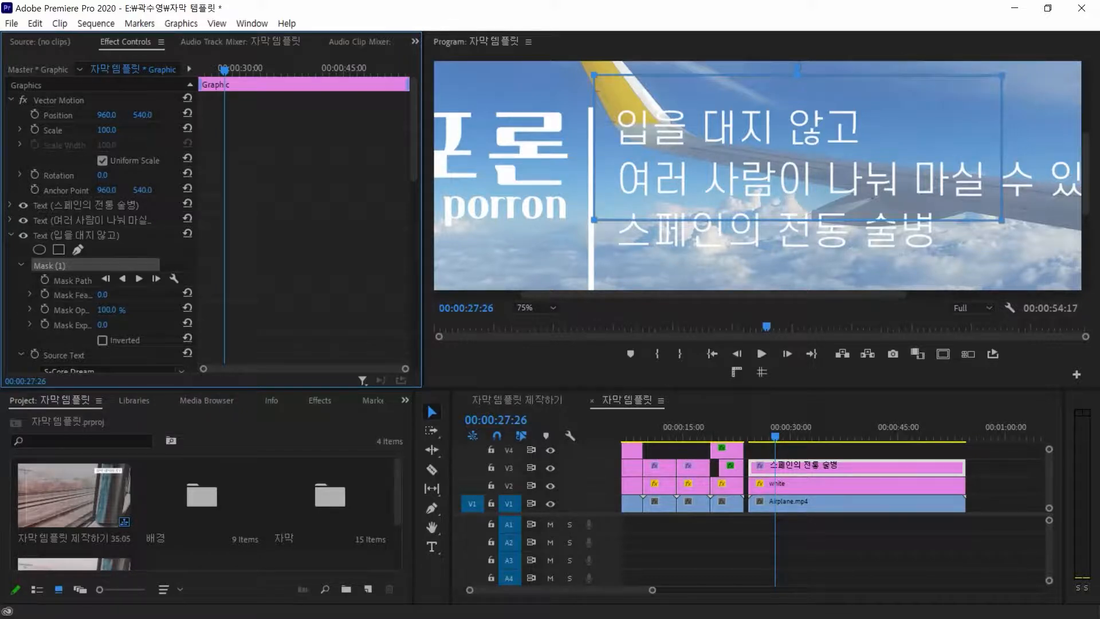
Add a rectangular mask to the second description line, set its feather to 0, and align its left edge with the divider line
{"action": "key", "text": "Delete"}
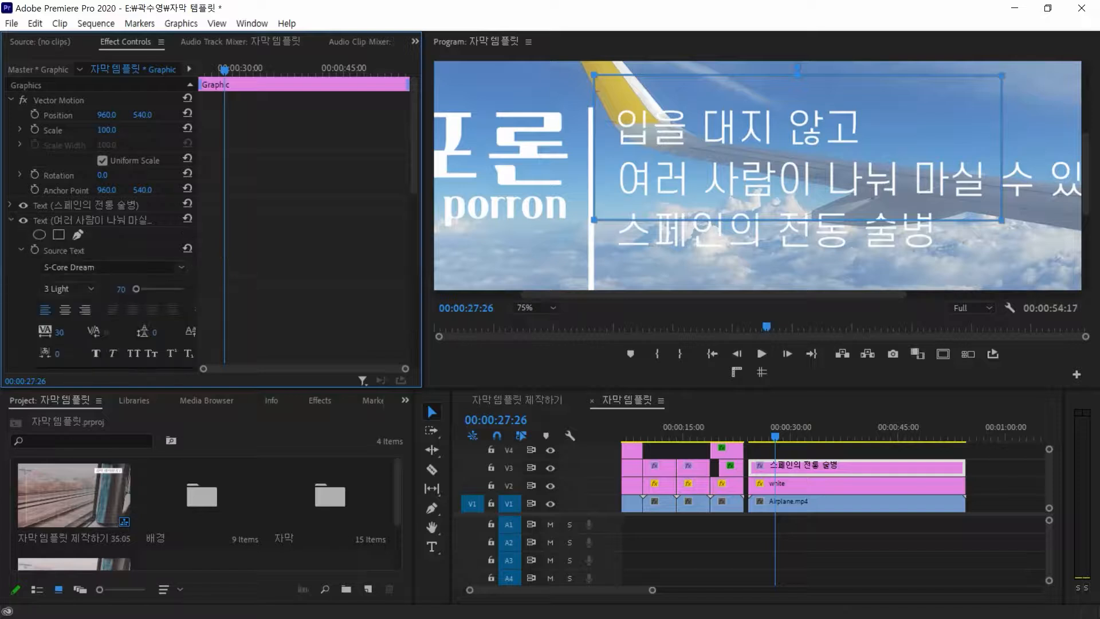
{"action": "key", "text": "ctrl+z"}
{"action": "left_click_drag", "start_coordinate": [837, 189], "coordinate": [730, 188]}
{"action": "left_click_drag", "start_coordinate": [105, 265], "coordinate": [86, 266]}
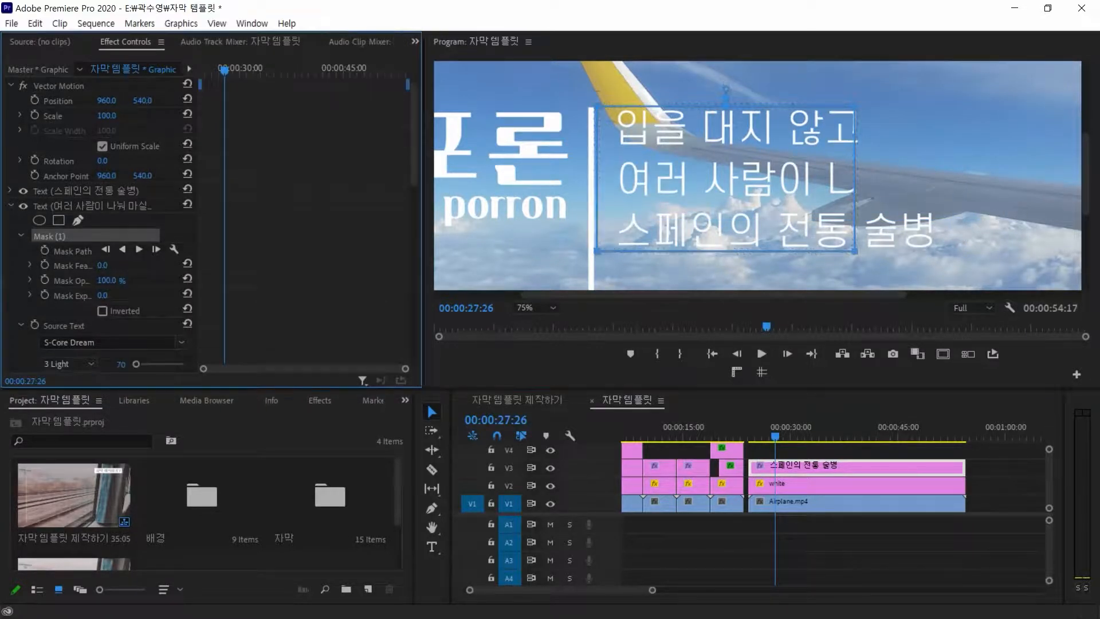
{"action": "left_click_drag", "start_coordinate": [730, 188], "coordinate": [727, 188]}
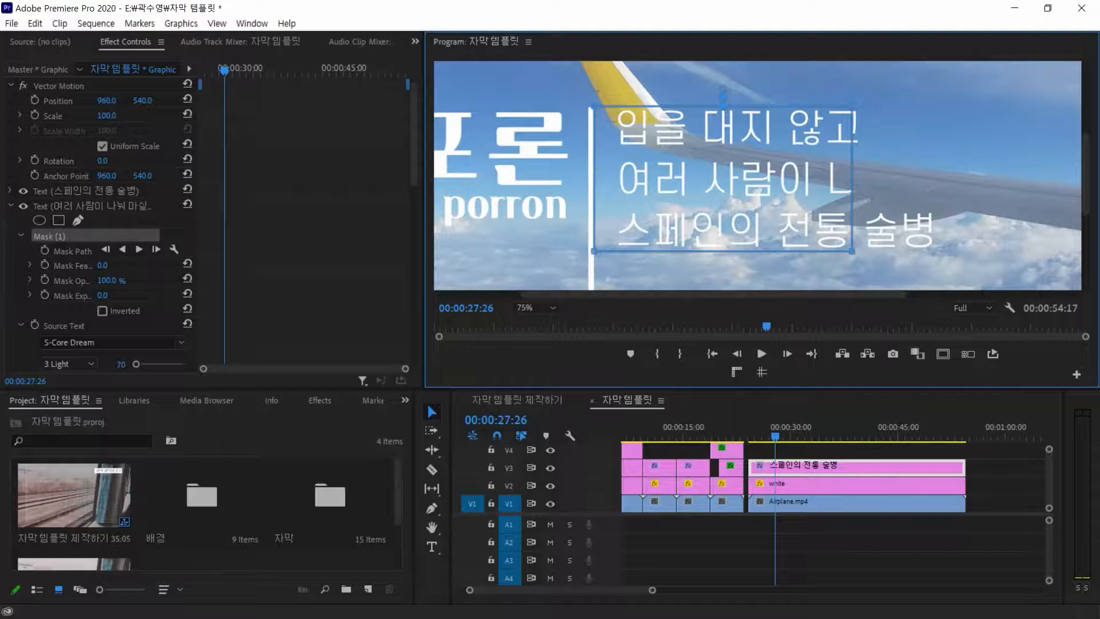
Extend the right edge of the second line's mask past 고안된 so it encloses the whole line, fitting the preview to the frame
{"action": "left_click_drag", "start_coordinate": [852, 178], "coordinate": [1055, 179]}
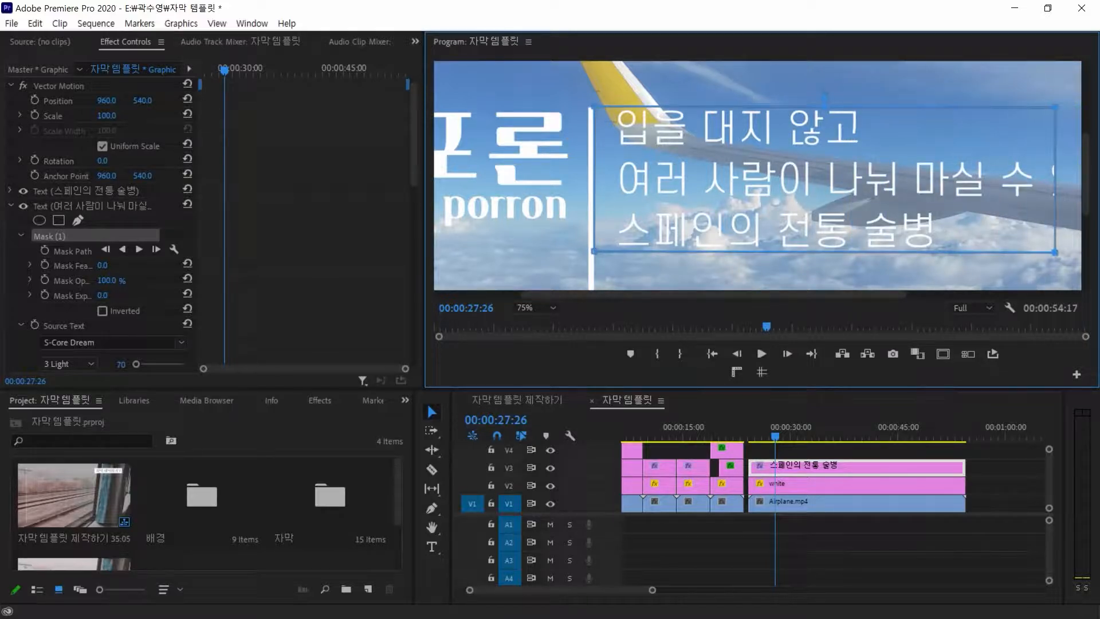
{"action": "left_click", "coordinate": [536, 308]}
{"action": "left_click", "coordinate": [525, 319]}
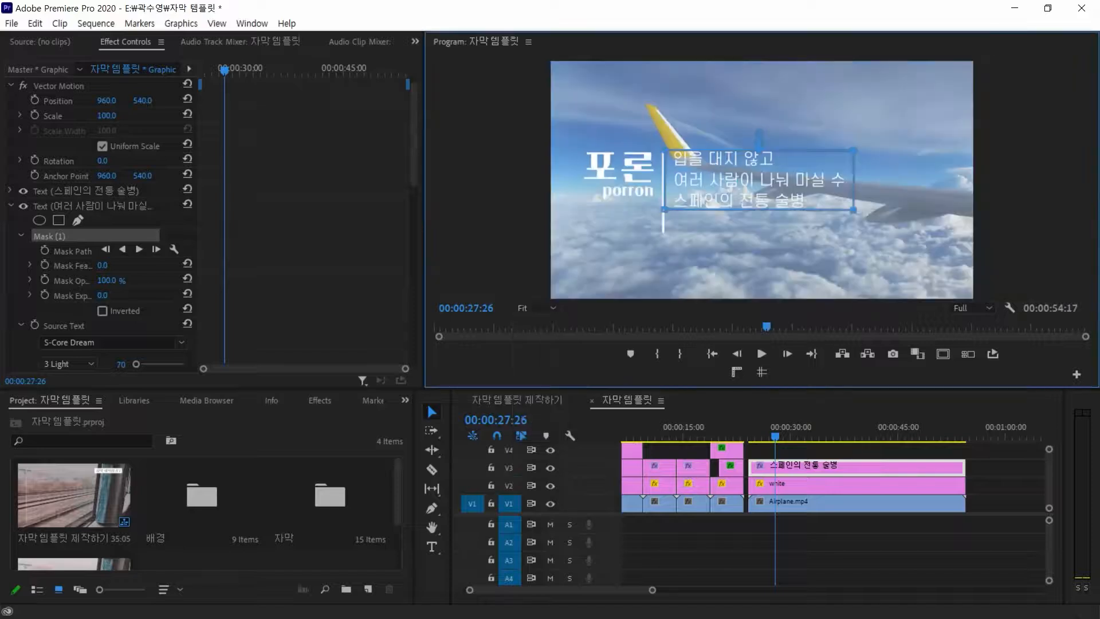
{"action": "left_click_drag", "start_coordinate": [854, 178], "coordinate": [968, 179]}
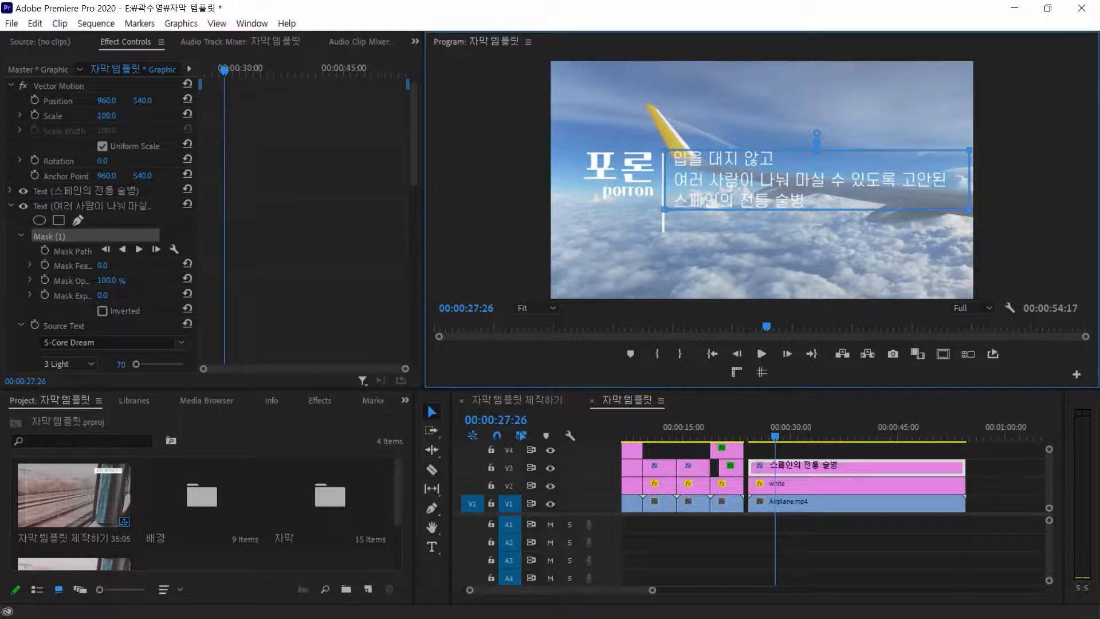
At 75% preview zoom, add a rectangular mask to the 스페인의 전통 술병 text, starting at the divider line, with feather 0
{"action": "left_click", "coordinate": [536, 308]}
{"action": "left_click", "coordinate": [524, 388]}
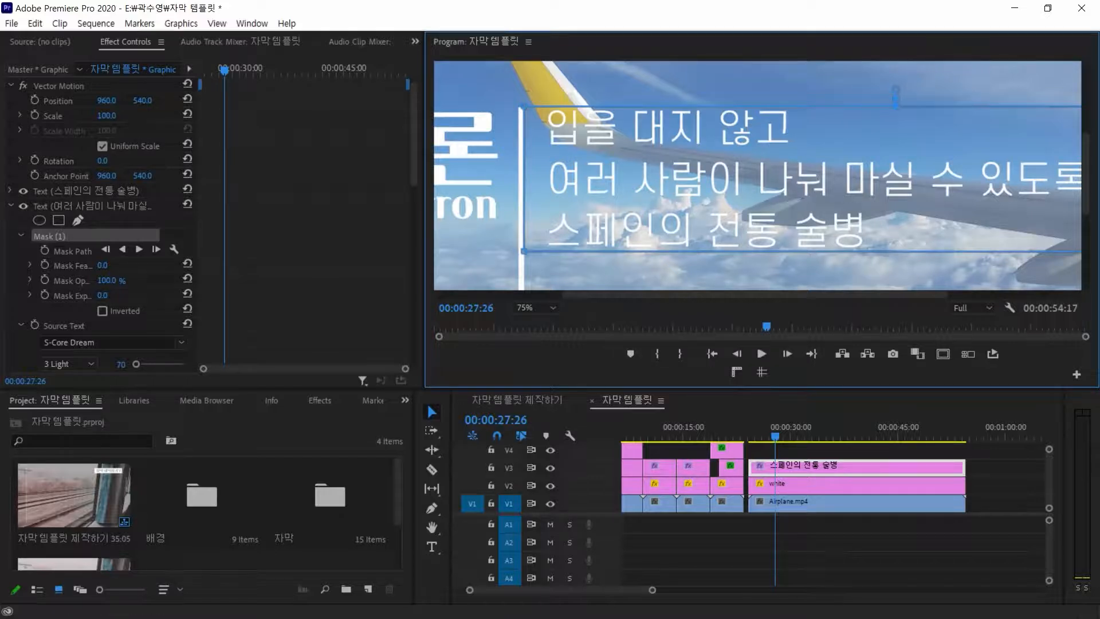
{"action": "left_click", "coordinate": [11, 205]}
{"action": "left_click", "coordinate": [9, 190]}
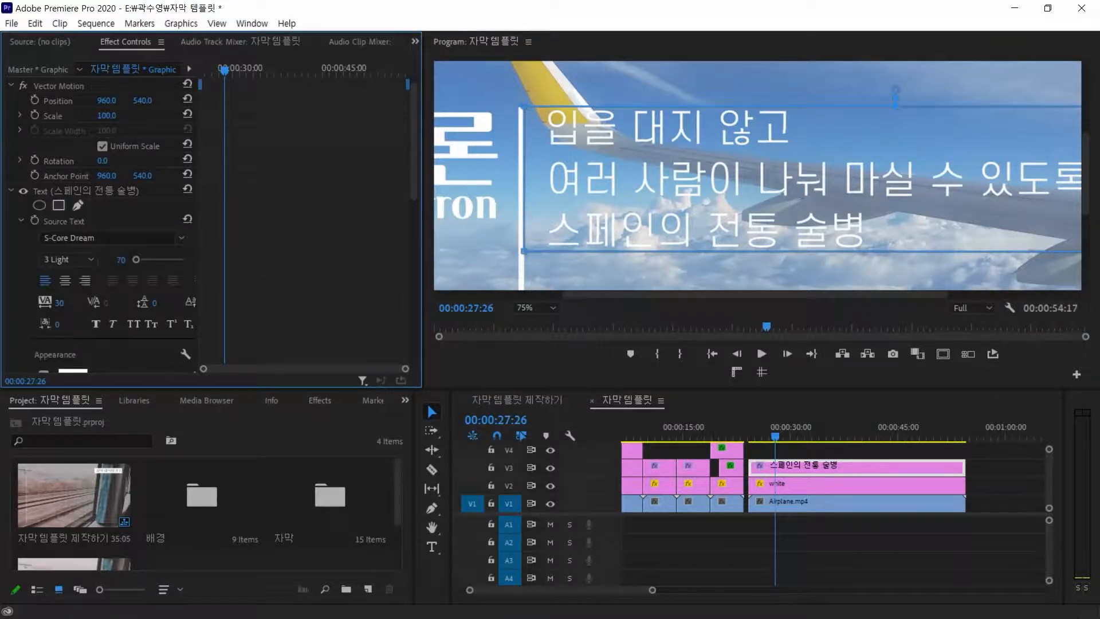
{"action": "left_click", "coordinate": [59, 205]}
{"action": "left_click_drag", "start_coordinate": [765, 198], "coordinate": [667, 218]}
{"action": "left_click_drag", "start_coordinate": [666, 131], "coordinate": [654, 129]}
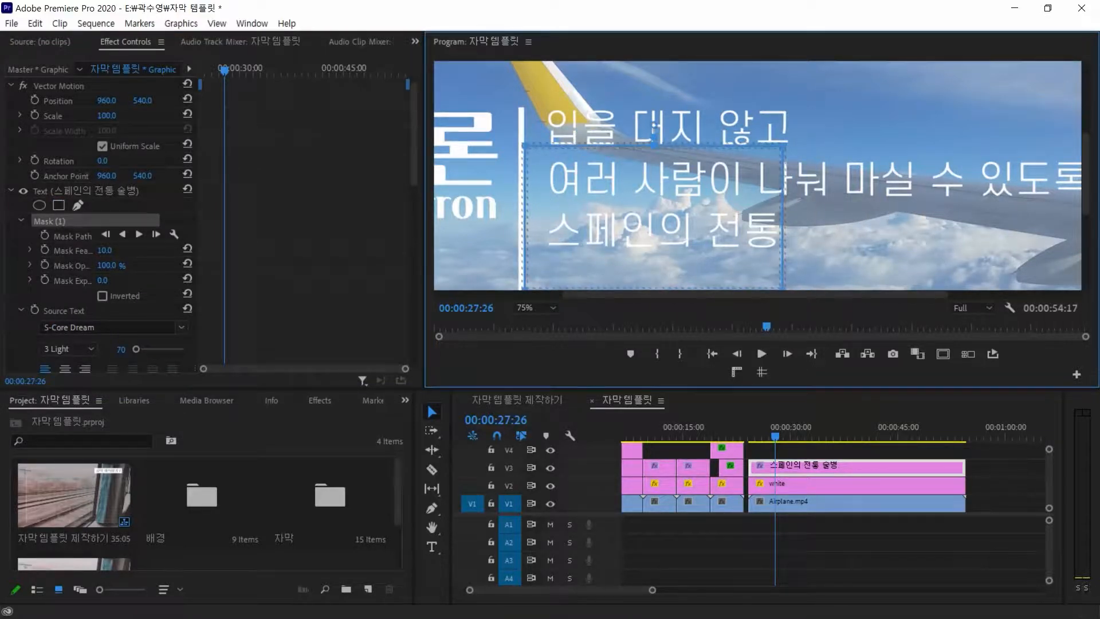
{"action": "left_click_drag", "start_coordinate": [105, 251], "coordinate": [86, 250]}
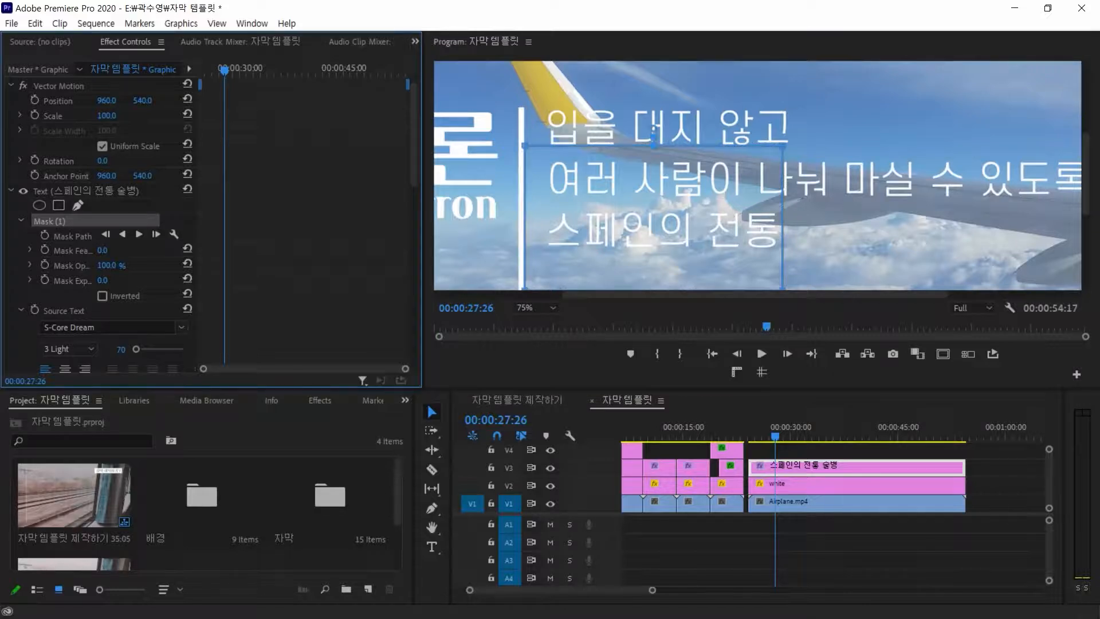
Extend the right edge of the third line's mask past 술병 so it encloses the whole line
{"action": "left_click", "coordinate": [783, 288]}
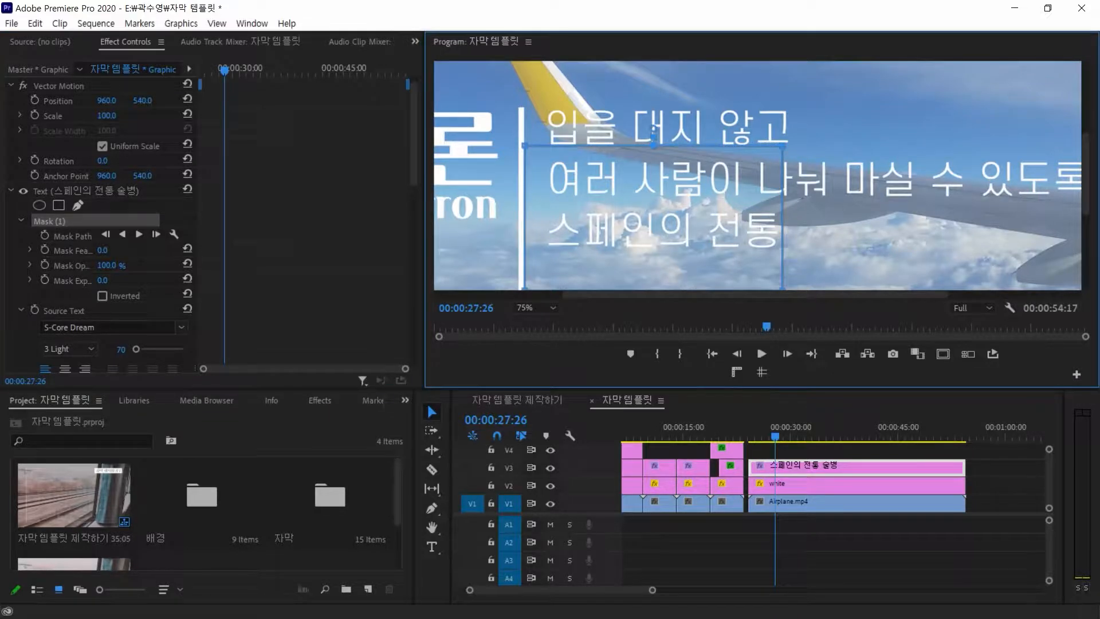
{"action": "left_click_drag", "start_coordinate": [1086, 175], "coordinate": [1086, 189]}
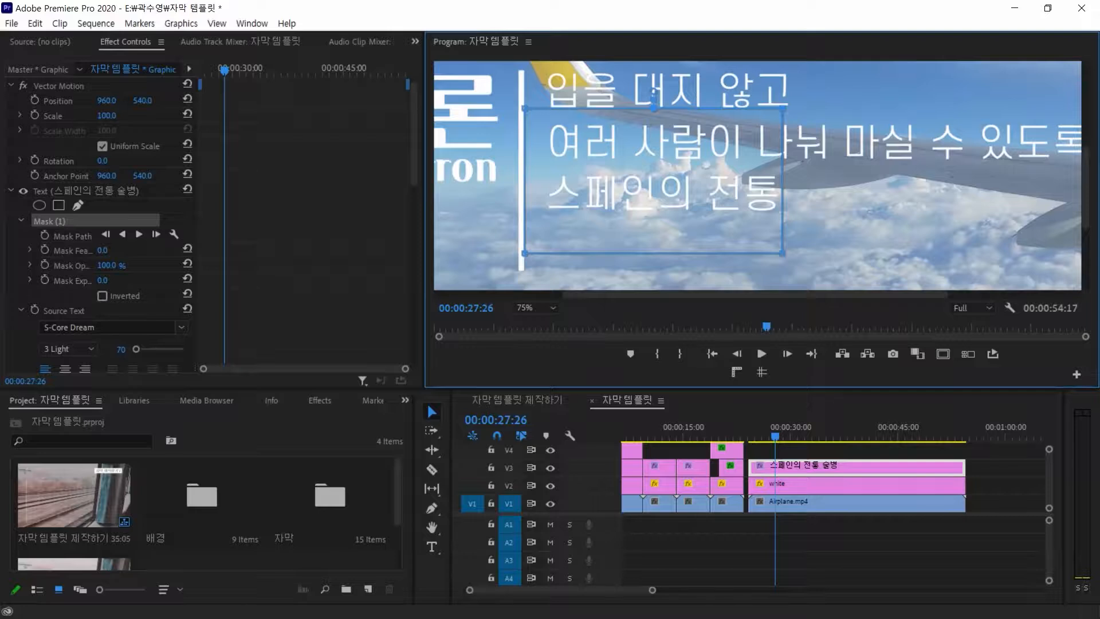
{"action": "left_click_drag", "start_coordinate": [782, 181], "coordinate": [895, 180]}
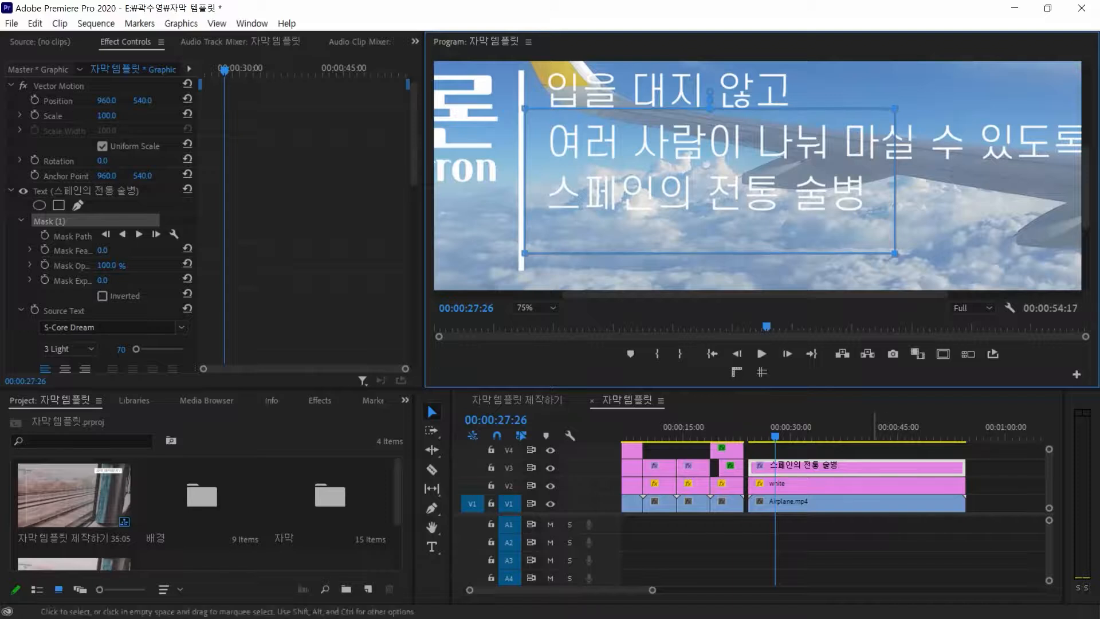
Reselect the caption graphic and collapse the Source Text and Transform properties of the 스페인의 전통 술병 text
{"action": "left_click", "coordinate": [878, 547]}
{"action": "left_click", "coordinate": [872, 468]}
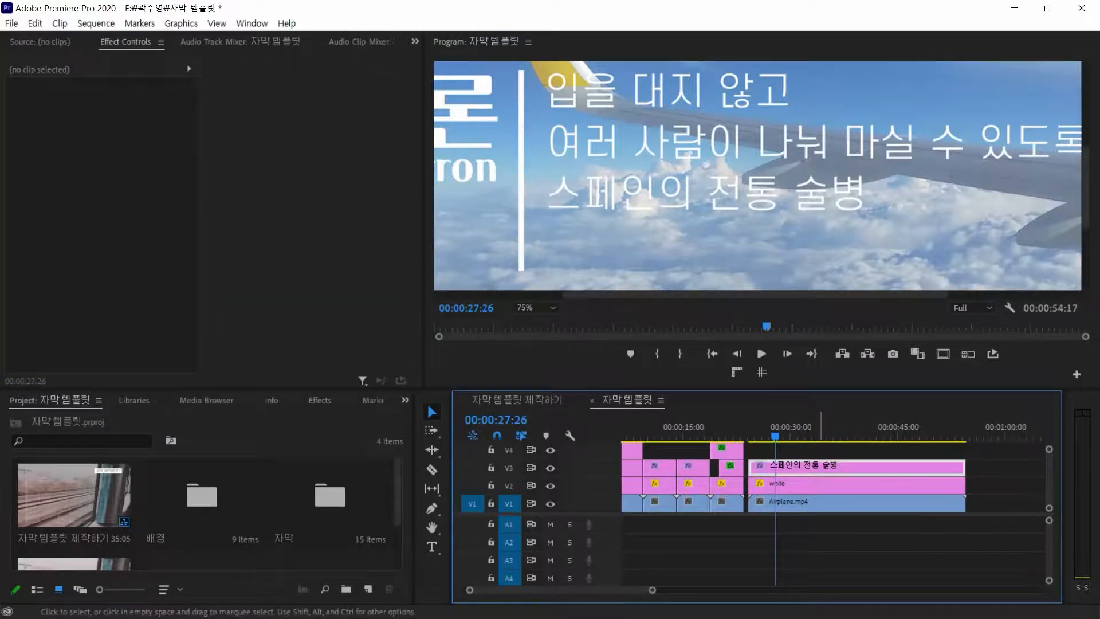
{"action": "left_click", "coordinate": [50, 236]}
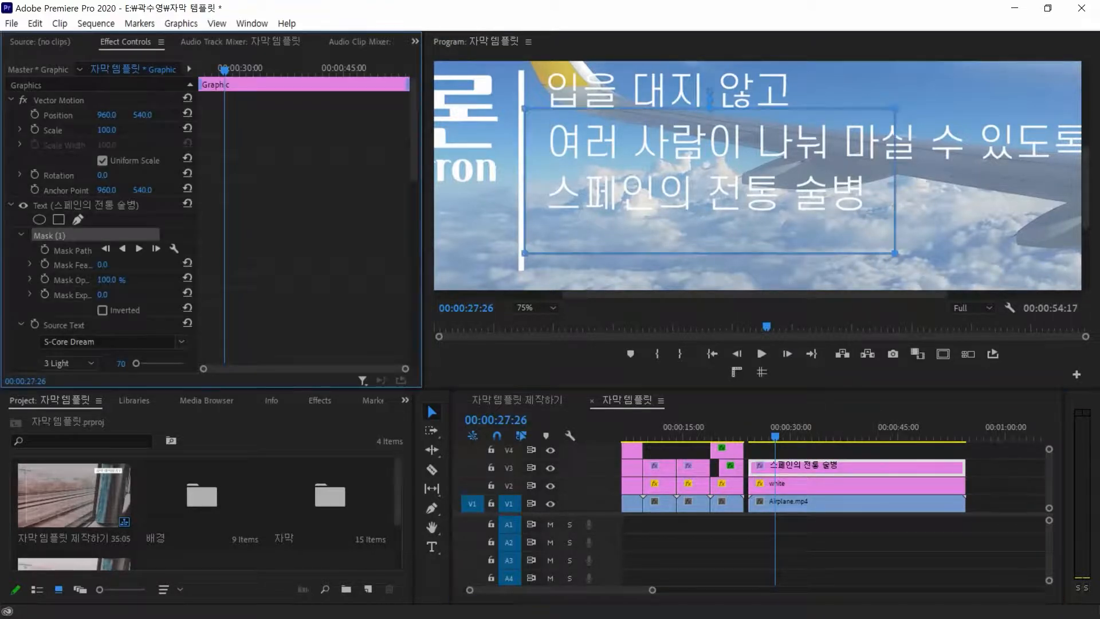
{"action": "left_click", "coordinate": [21, 325]}
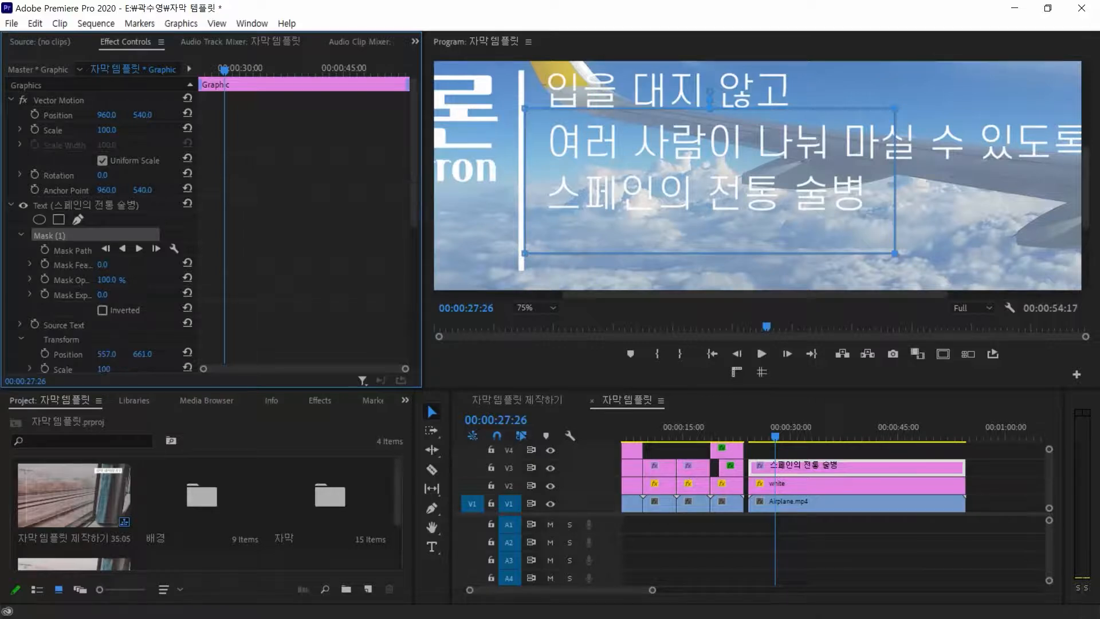
{"action": "scroll", "coordinate": [21, 324], "scroll_direction": "down", "scroll_amount": 2}
{"action": "left_click", "coordinate": [21, 282]}
{"action": "left_click", "coordinate": [21, 281]}
{"action": "scroll", "coordinate": [22, 281], "scroll_direction": "down", "scroll_amount": 3}
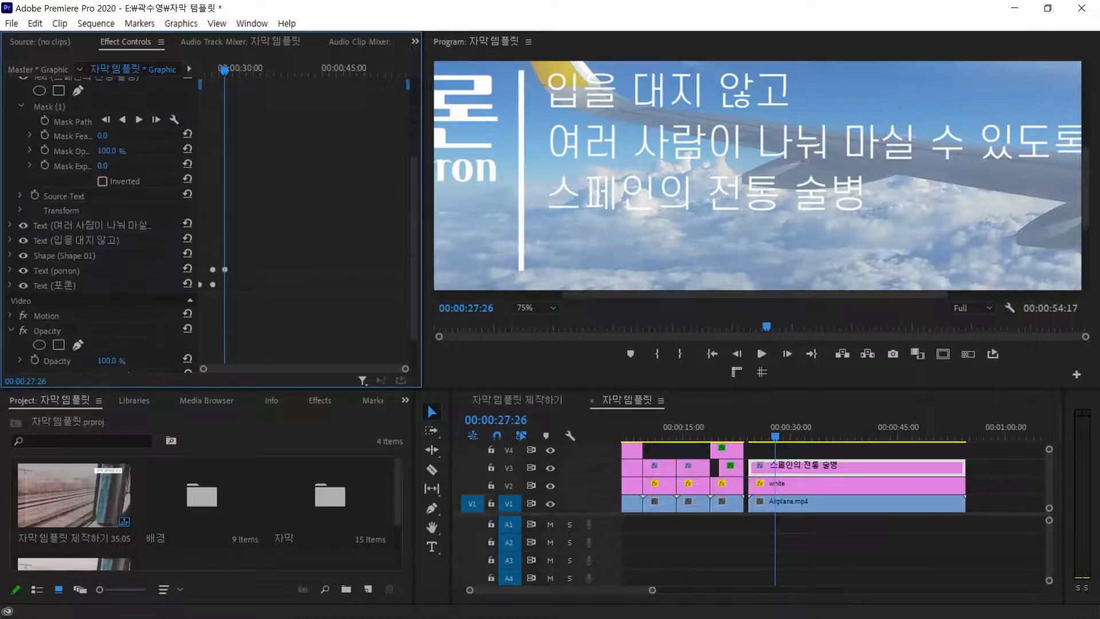
Check the mask of the second description line, then collapse that text's Source Text and Transform properties
{"action": "left_click", "coordinate": [9, 226]}
{"action": "left_click", "coordinate": [50, 255]}
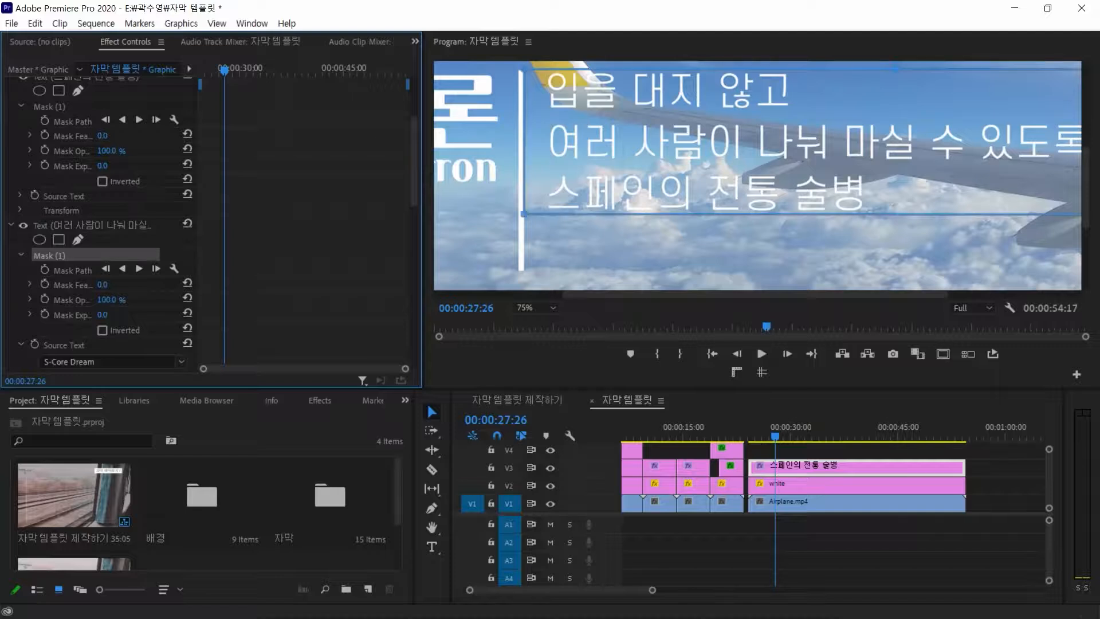
{"action": "scroll", "coordinate": [50, 256], "scroll_direction": "down", "scroll_amount": 3}
{"action": "left_click", "coordinate": [21, 258]}
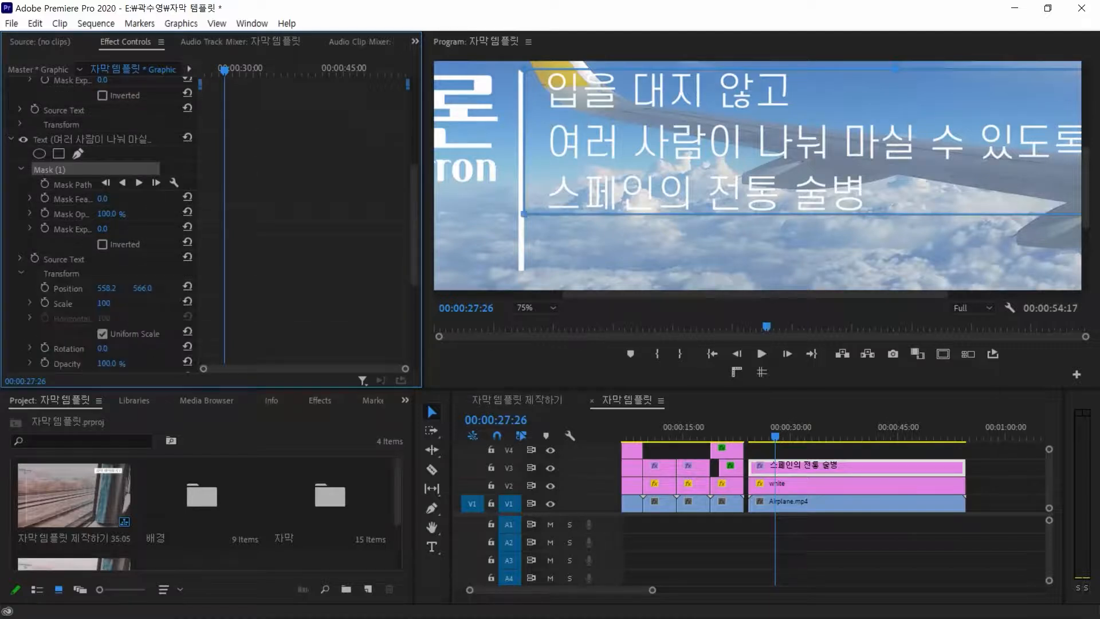
{"action": "left_click", "coordinate": [20, 273]}
{"action": "left_click", "coordinate": [10, 288]}
Collapse the Source Text and Transform properties of the 입을 대지 않고 text
{"action": "scroll", "coordinate": [10, 288], "scroll_direction": "down", "scroll_amount": 2}
{"action": "scroll", "coordinate": [105, 223], "scroll_direction": "down", "scroll_amount": 8}
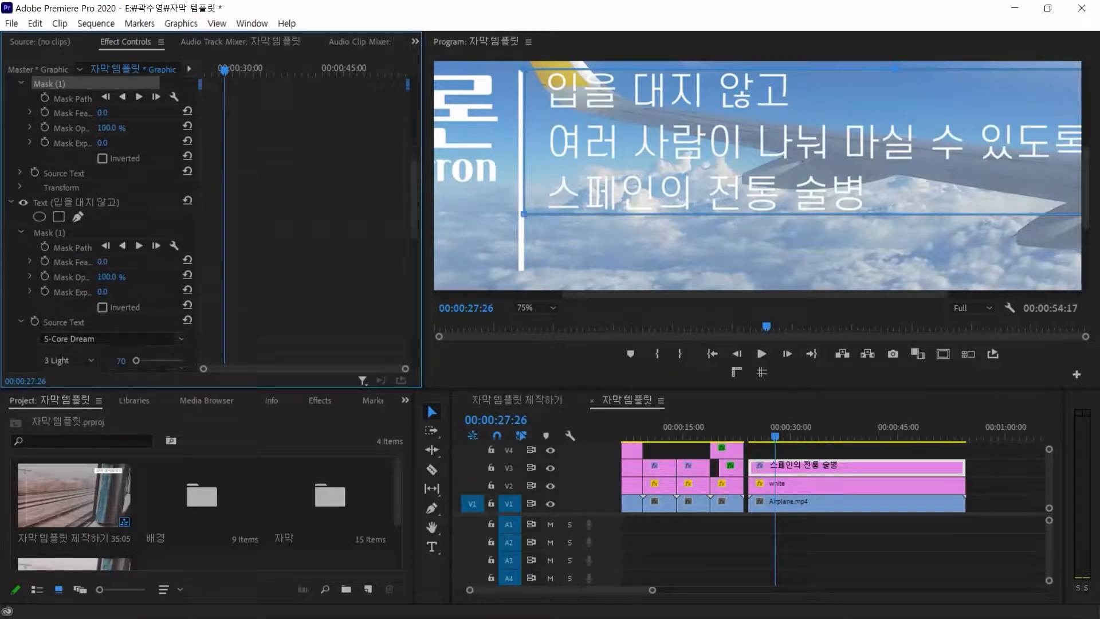
{"action": "left_click", "coordinate": [22, 150]}
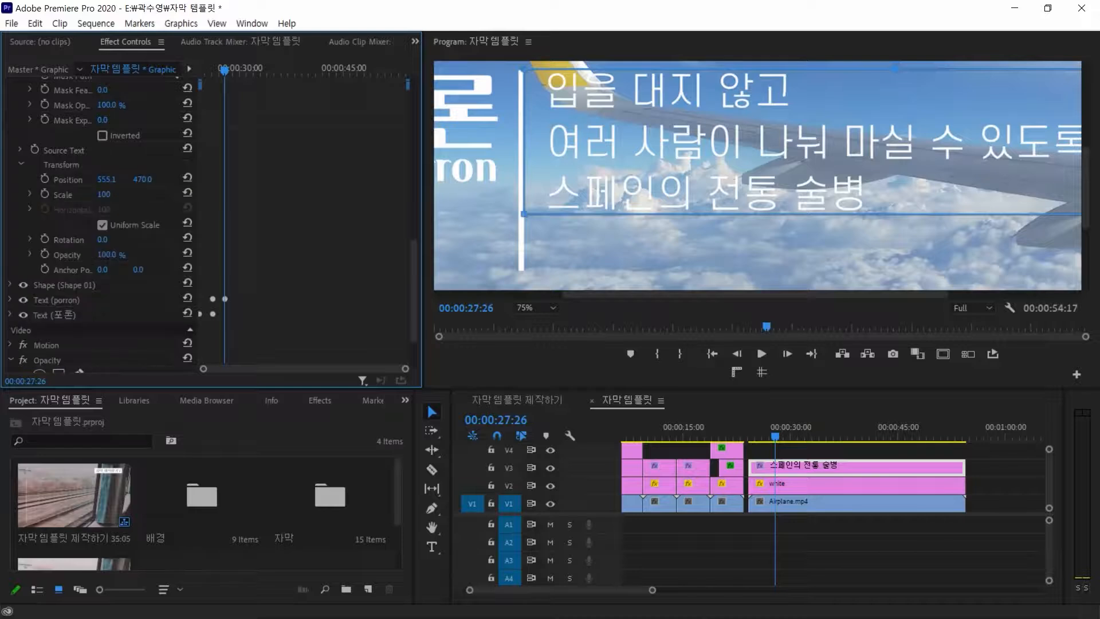
{"action": "left_click", "coordinate": [20, 164]}
{"action": "scroll", "coordinate": [21, 164], "scroll_direction": "up", "scroll_amount": 6}
{"action": "scroll", "coordinate": [98, 224], "scroll_direction": "up", "scroll_amount": 3}
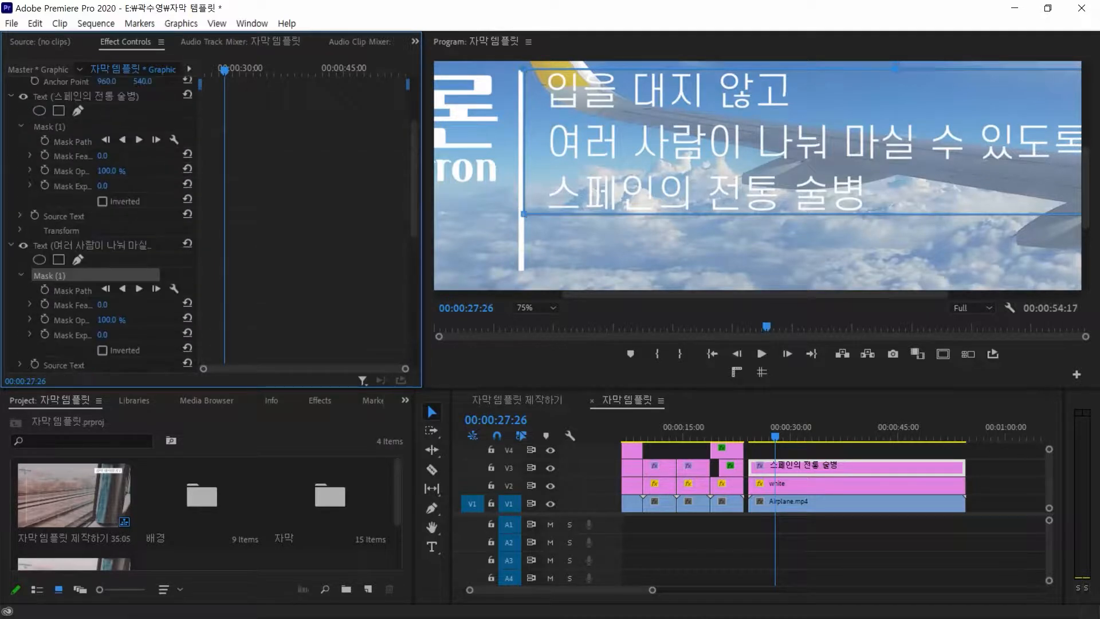
Reselect the caption graphic and set the preview zoom to 50%, framing the full three-line description
{"action": "left_click", "coordinate": [845, 544]}
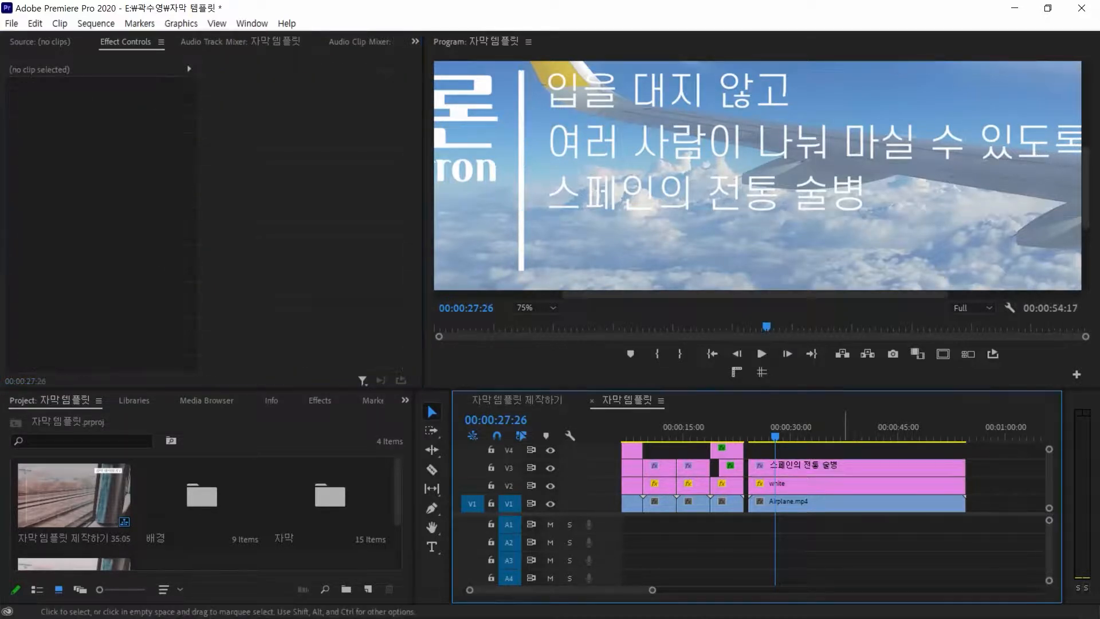
{"action": "left_click", "coordinate": [831, 467]}
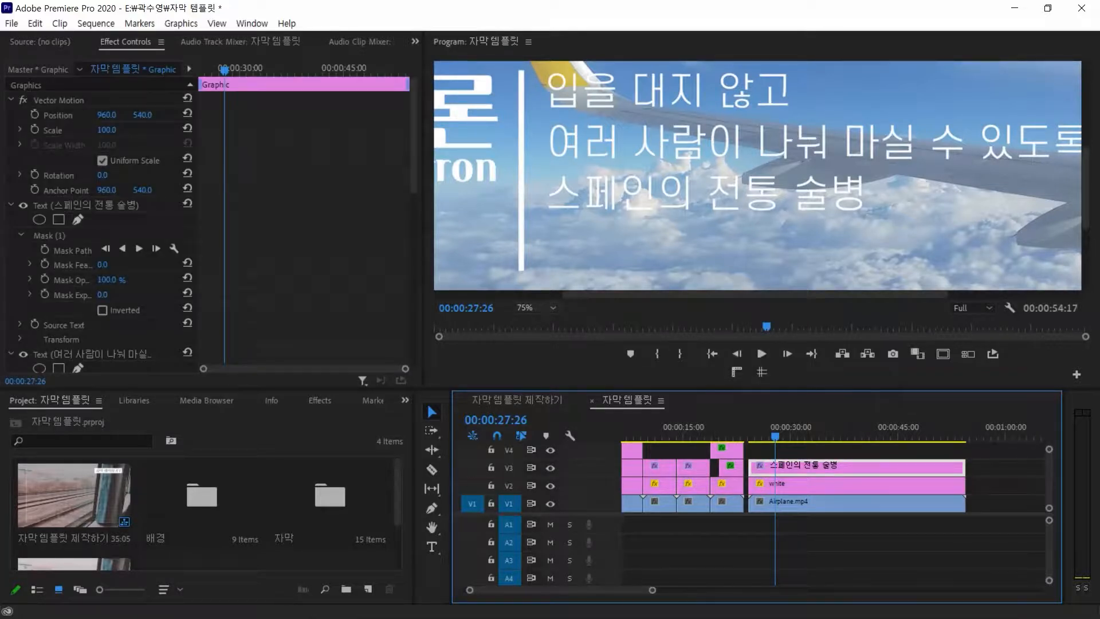
{"action": "left_click", "coordinate": [533, 308]}
{"action": "left_click", "coordinate": [536, 372]}
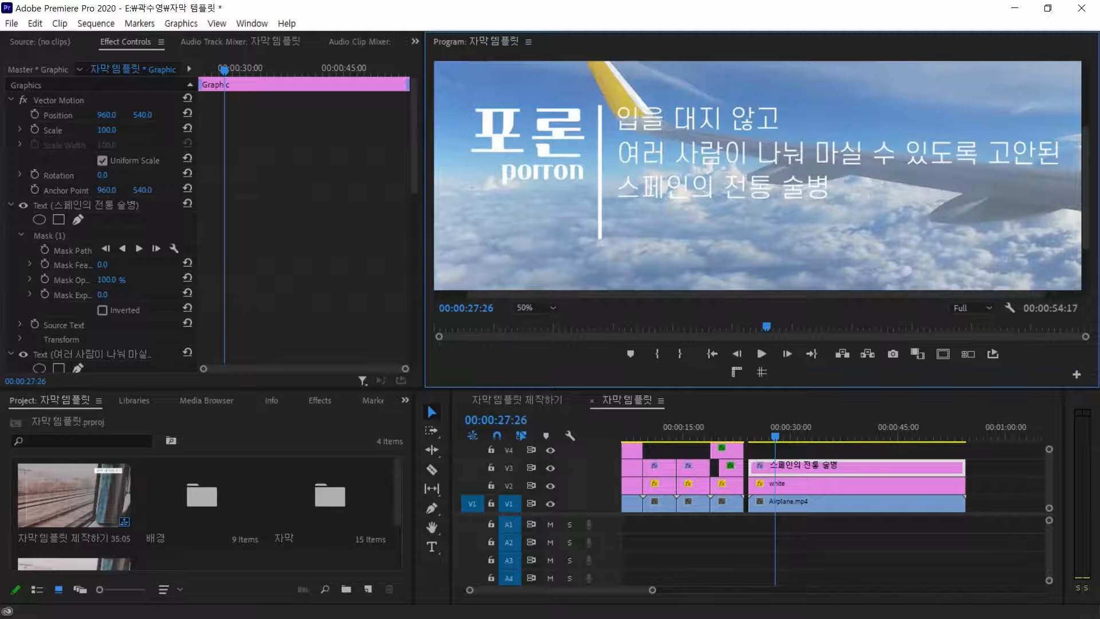
{"action": "left_click_drag", "start_coordinate": [631, 294], "coordinate": [667, 294]}
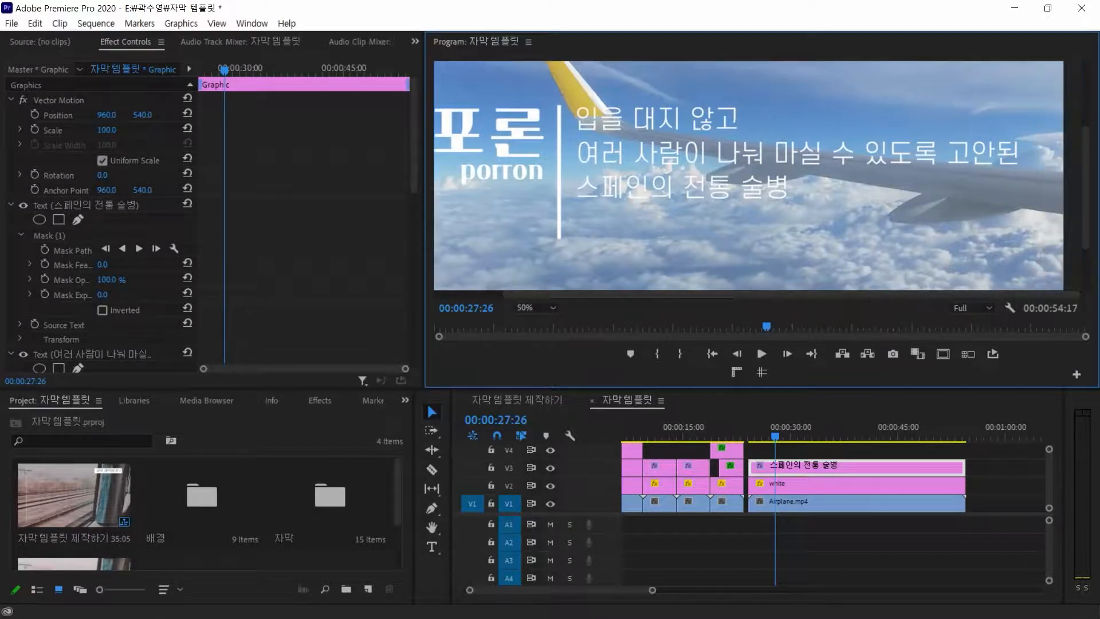
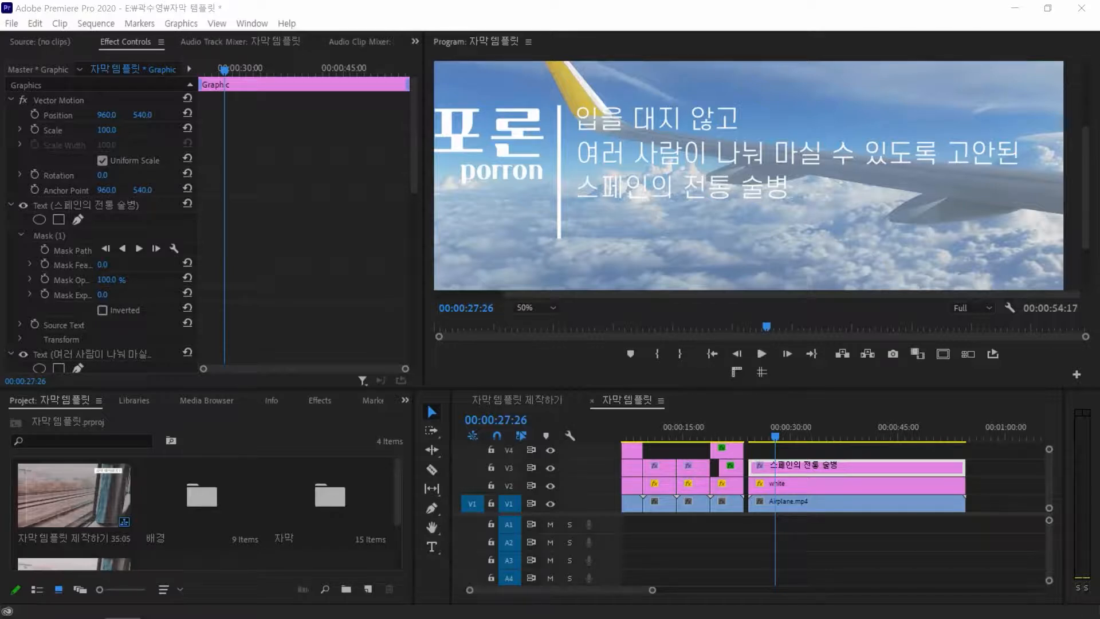
Collapse the three description text layers in the effect settings
{"action": "key", "text": "alt+Tab"}
{"action": "left_click", "coordinate": [11, 205]}
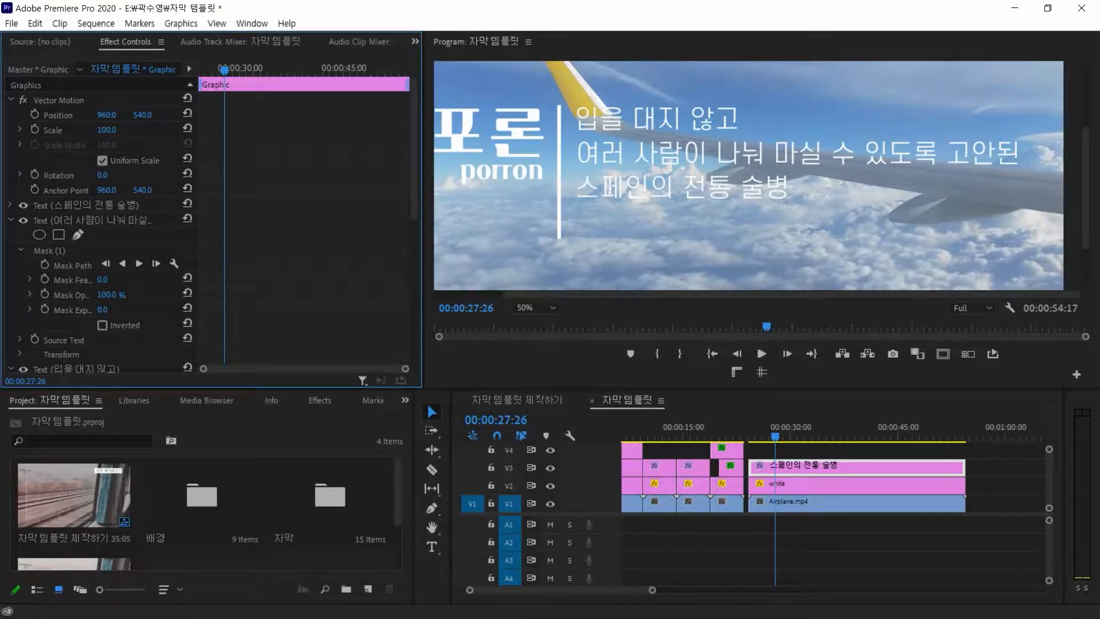
{"action": "left_click", "coordinate": [10, 220]}
{"action": "left_click", "coordinate": [10, 235]}
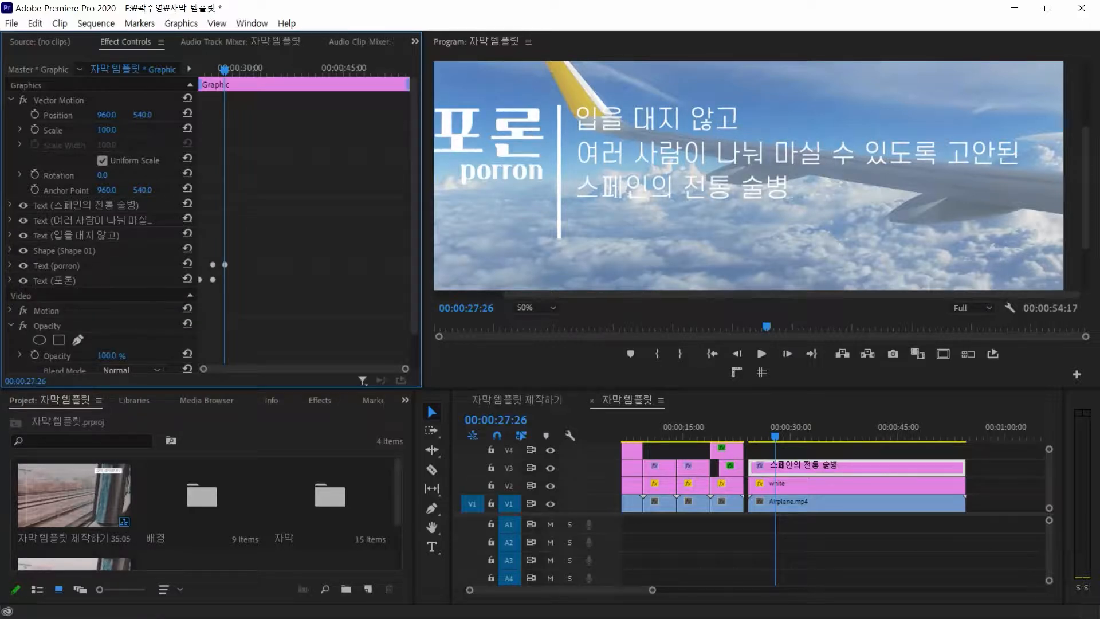
Expand the 입을 대지 않고 text layer, collapse its Mask (1) properties, and open its Transform properties
{"action": "left_click", "coordinate": [75, 235]}
{"action": "left_click", "coordinate": [10, 235]}
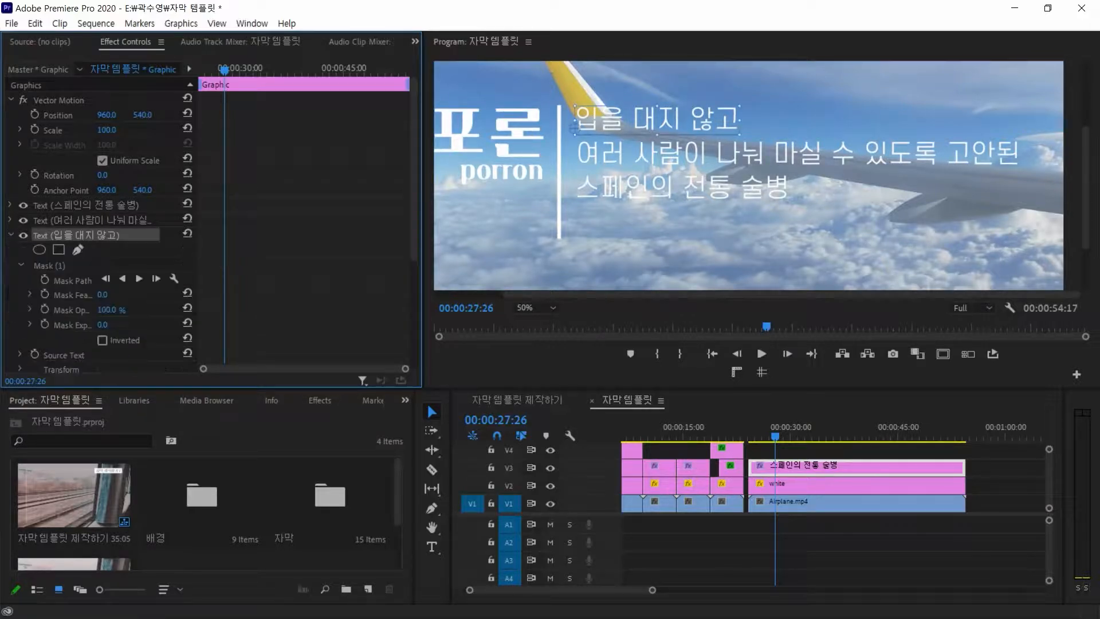
{"action": "scroll", "coordinate": [103, 241], "scroll_direction": "down", "scroll_amount": 3}
{"action": "scroll", "coordinate": [103, 229], "scroll_direction": "down", "scroll_amount": 2}
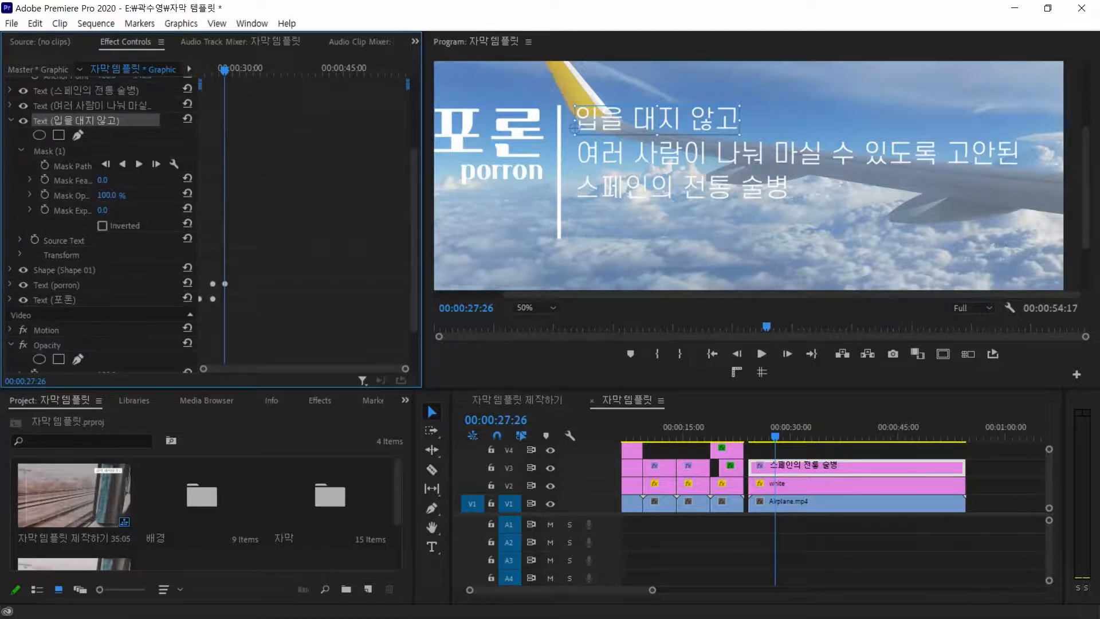
{"action": "left_click", "coordinate": [21, 150]}
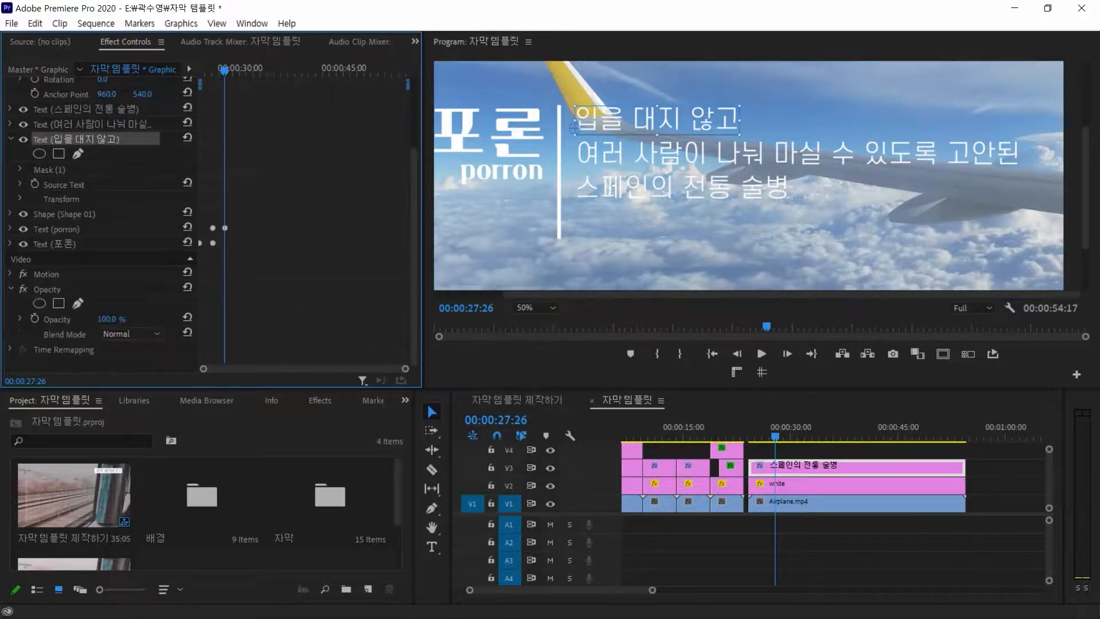
{"action": "left_click", "coordinate": [21, 198]}
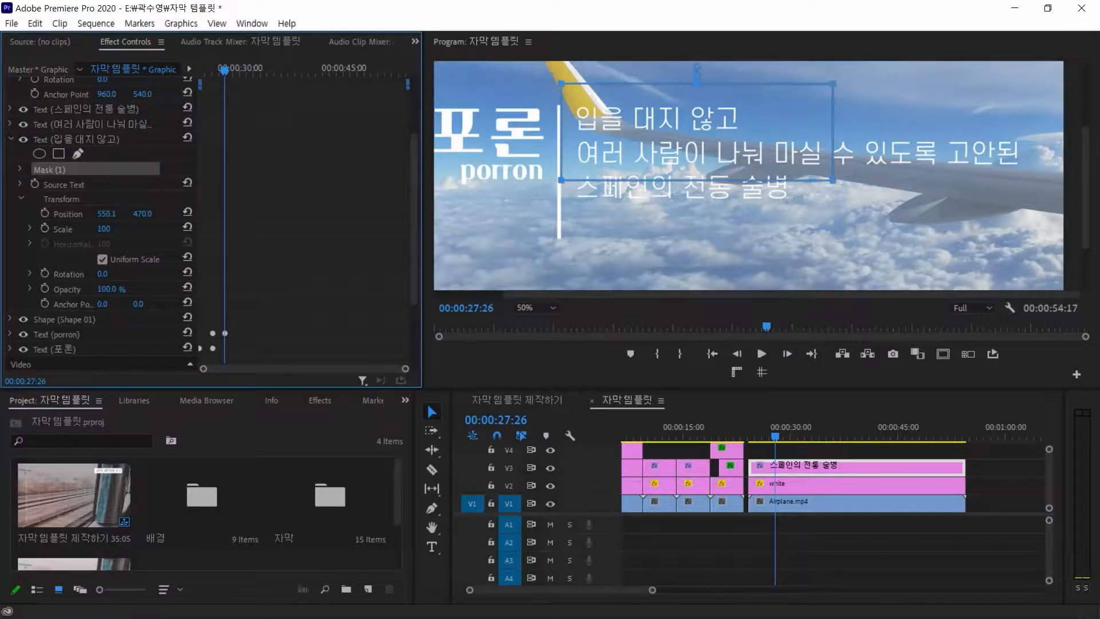
Add a Position keyframe of 555.1, 470.0 to the 입을 대지 않고 text at 00:00:30:12
{"action": "mouse_move", "coordinate": [106, 214]}
{"action": "left_mouse_down"}
{"action": "mouse_move", "coordinate": [283, 213]}
{"action": "mouse_move", "coordinate": [3, 213]}
{"action": "mouse_move", "coordinate": [140, 213]}
{"action": "mouse_move", "coordinate": [109, 214]}
{"action": "left_mouse_up"}
{"action": "left_click_drag", "start_coordinate": [225, 70], "coordinate": [242, 70]}
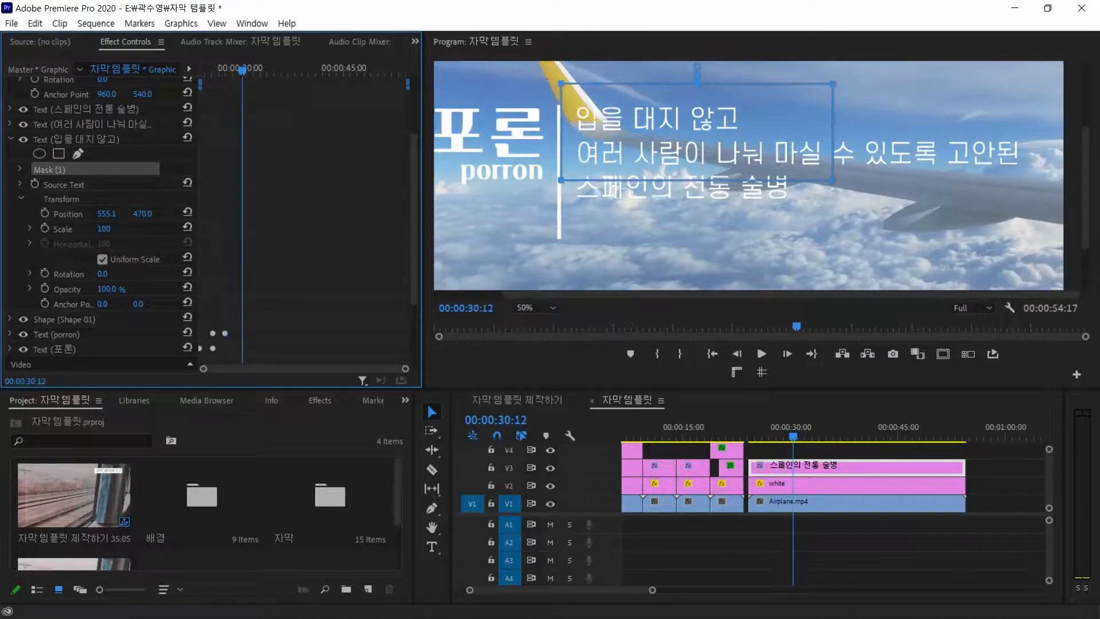
{"action": "left_click", "coordinate": [44, 213]}
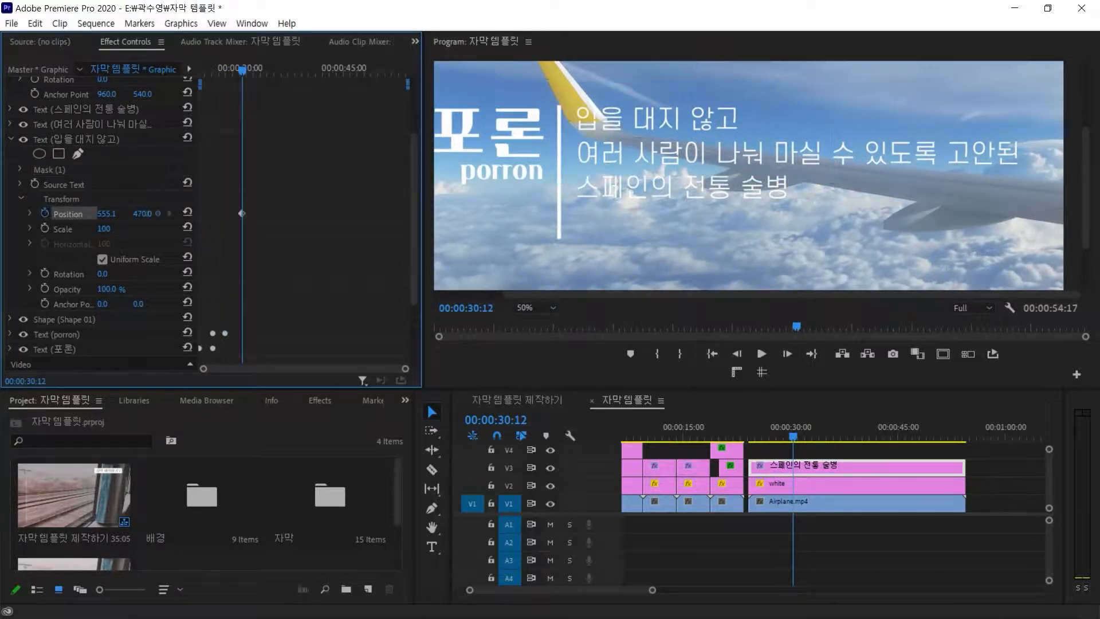
Add a Position keyframe of -18.9, 470.0 to the 입을 대지 않고 text at 00:00:27:26 and play the slide-in
{"action": "mouse_move", "coordinate": [242, 70]}
{"action": "left_mouse_down"}
{"action": "mouse_move", "coordinate": [200, 70]}
{"action": "mouse_move", "coordinate": [242, 70]}
{"action": "mouse_move", "coordinate": [225, 70]}
{"action": "left_mouse_up"}
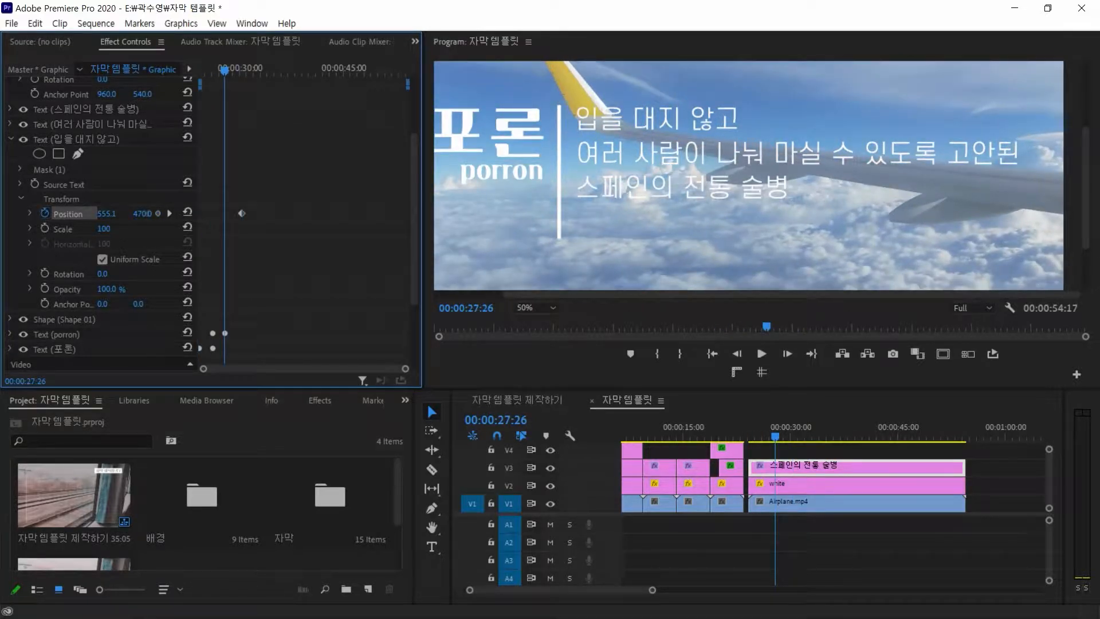
{"action": "left_click_drag", "start_coordinate": [106, 214], "coordinate": [2, 214]}
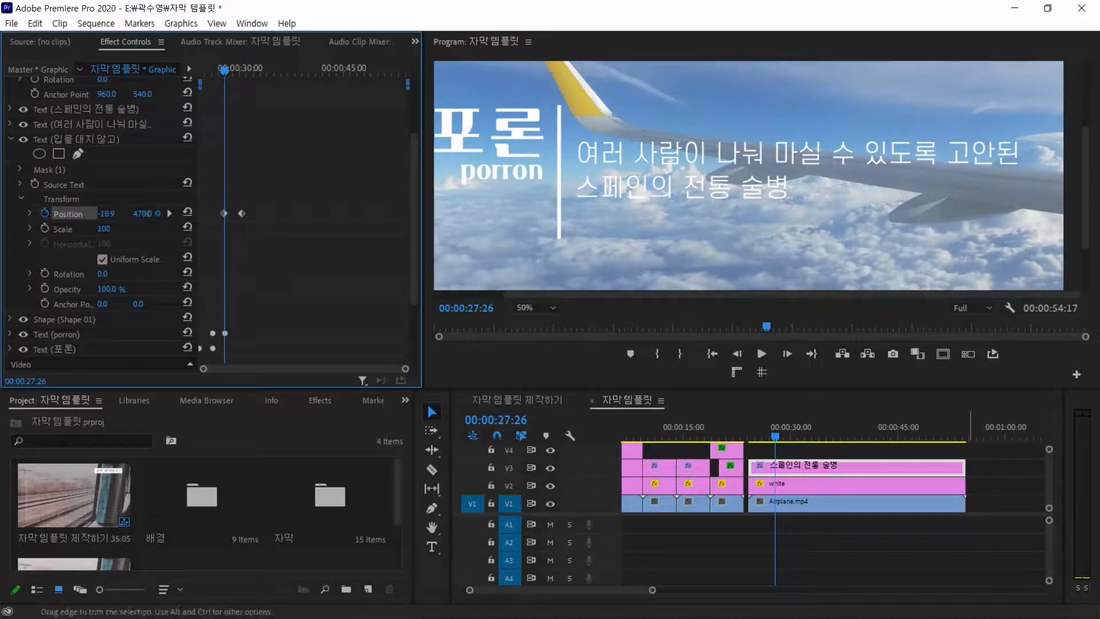
{"action": "key", "text": "space"}
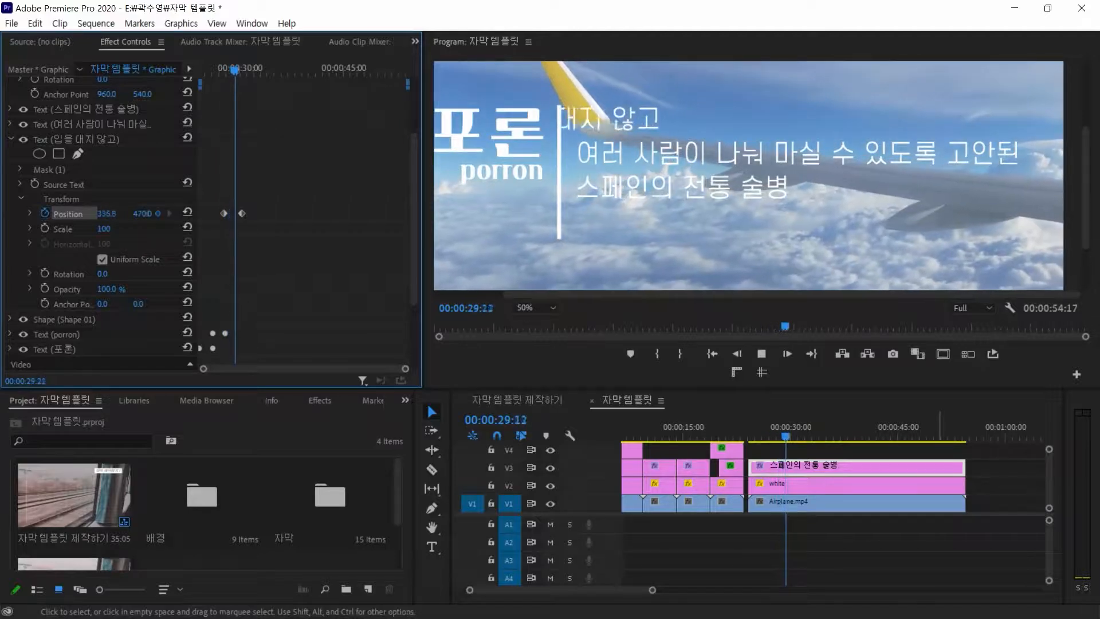
{"action": "key", "text": "space"}
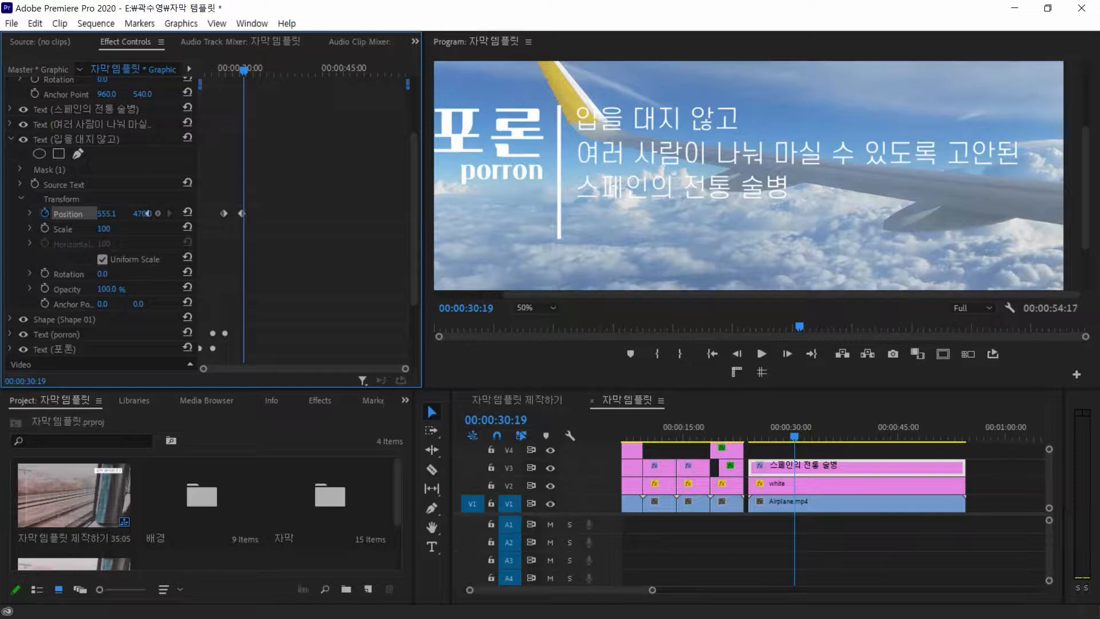
Check both Position keyframes of the 입을 대지 않고 text and move the ending one to 00:00:29:08
{"action": "left_click", "coordinate": [148, 214]}
{"action": "left_click", "coordinate": [148, 214]}
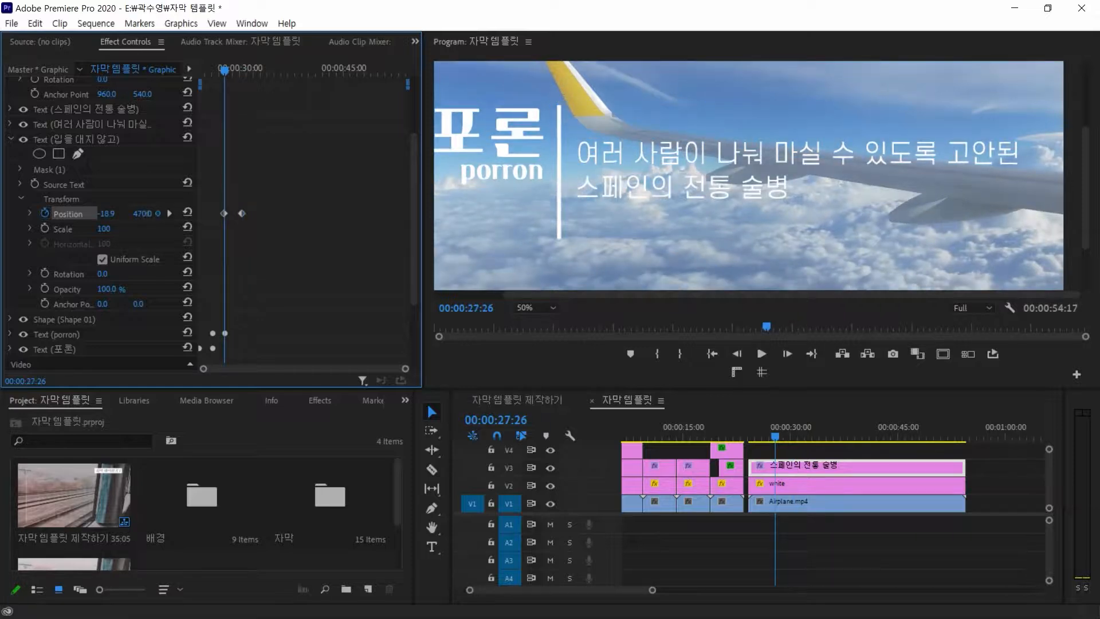
{"action": "left_click", "coordinate": [170, 214]}
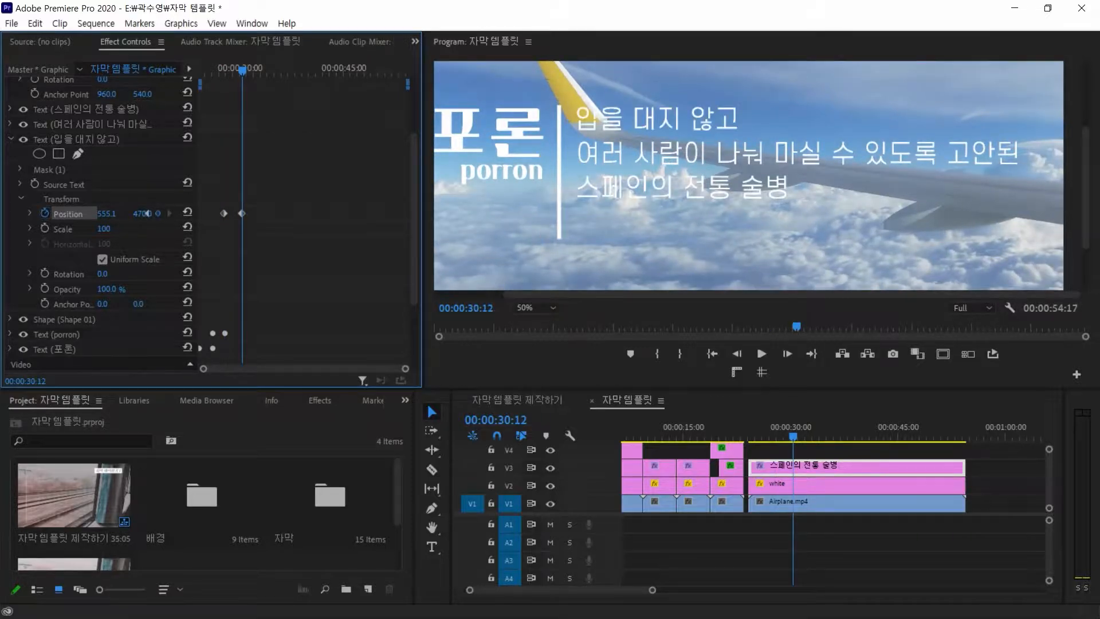
{"action": "key", "text": "Left"}
{"action": "key", "text": "Left"}
{"action": "key", "text": "Left"}
{"action": "key", "text": "Right"}
{"action": "key", "text": "Right"}
{"action": "key", "text": "Right"}
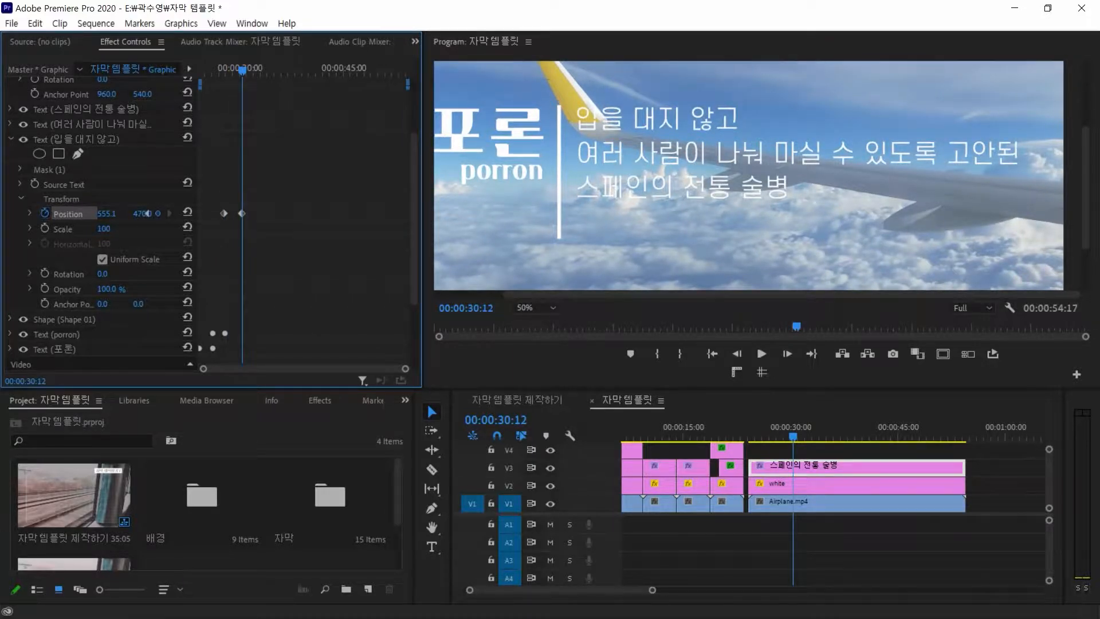
{"action": "left_click_drag", "start_coordinate": [242, 70], "coordinate": [235, 69]}
{"action": "left_click_drag", "start_coordinate": [242, 214], "coordinate": [234, 214]}
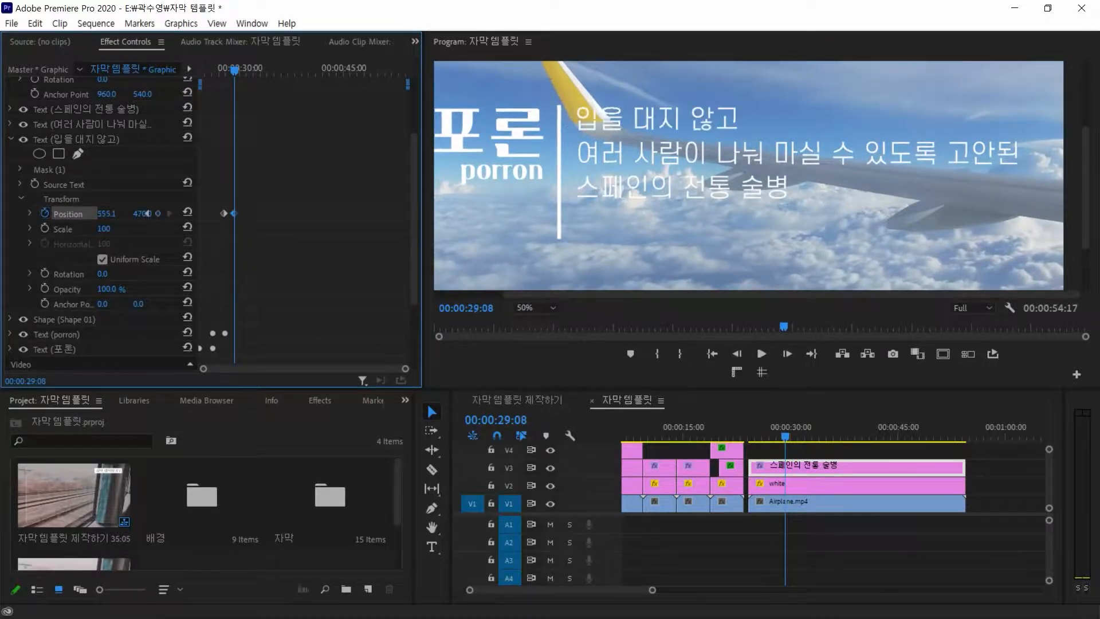
Expand the second description line's text layer, collapse its Mask (1) properties, and open its Transform properties
{"action": "scroll", "coordinate": [115, 217], "scroll_direction": "up", "scroll_amount": 4}
{"action": "left_click", "coordinate": [10, 220]}
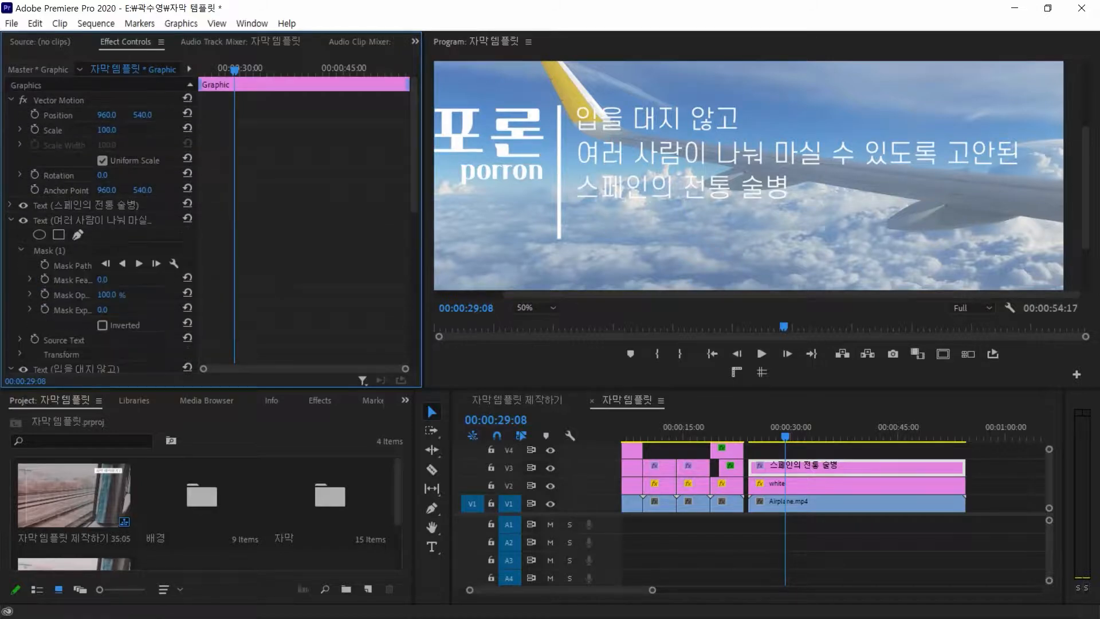
{"action": "scroll", "coordinate": [115, 230], "scroll_direction": "down", "scroll_amount": 5}
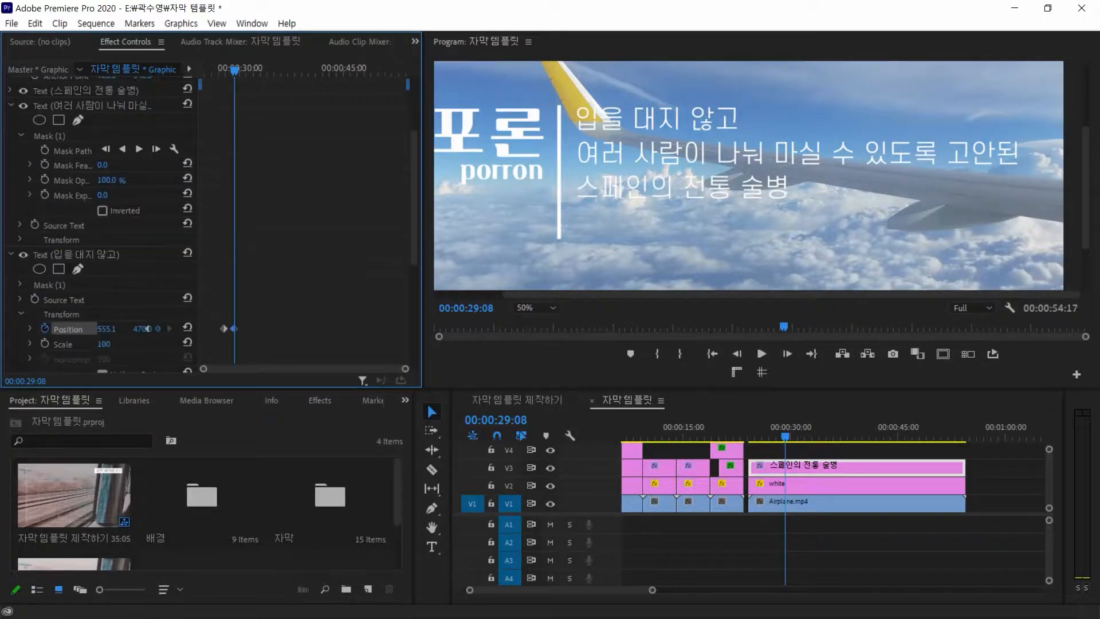
{"action": "left_click", "coordinate": [21, 136]}
{"action": "left_click", "coordinate": [20, 165]}
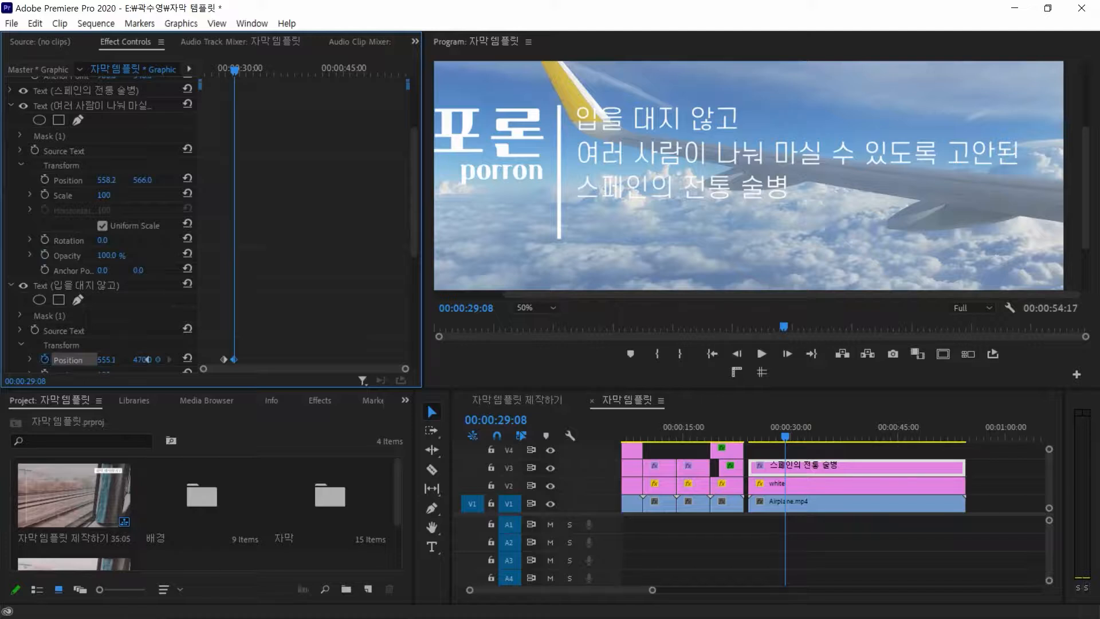
Animate the second description line's Position from -754.8, 566.0 at 00:00:29:08 to 558.2, 566.0 slightly after, and play it
{"action": "left_click", "coordinate": [45, 180]}
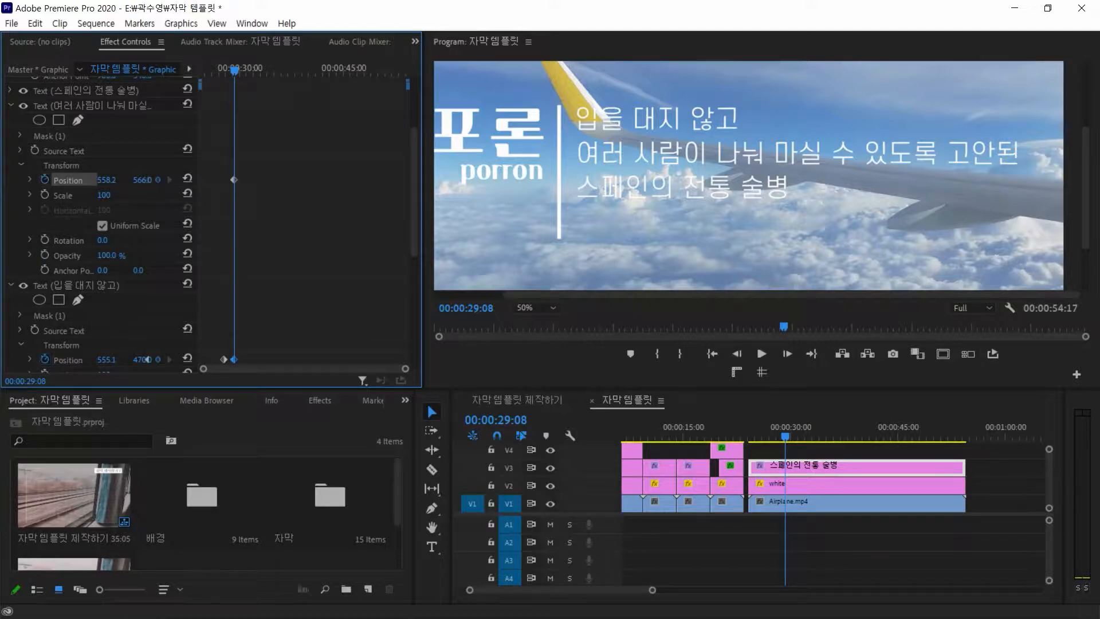
{"action": "left_click_drag", "start_coordinate": [234, 179], "coordinate": [241, 179]}
{"action": "left_click_drag", "start_coordinate": [106, 180], "coordinate": [12, 180]}
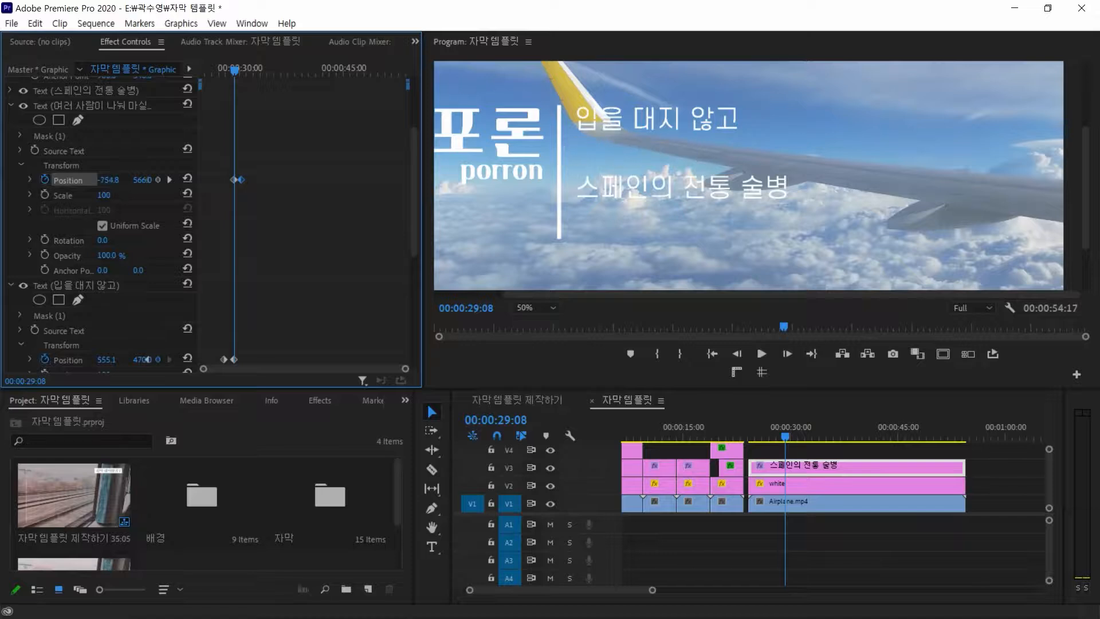
{"action": "key", "text": "space"}
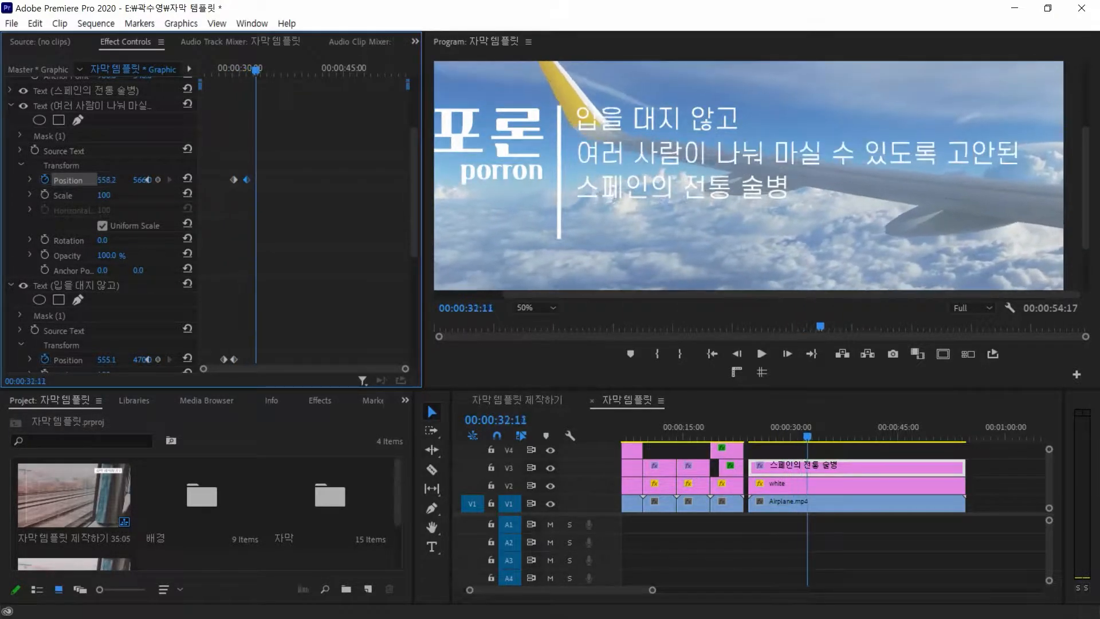
Move the second description line's ending Position keyframe to 00:00:32:11 and replay the slower slide-in
{"action": "left_click_drag", "start_coordinate": [246, 180], "coordinate": [255, 180]}
{"action": "left_click_drag", "start_coordinate": [256, 70], "coordinate": [215, 70]}
{"action": "key", "text": "space"}
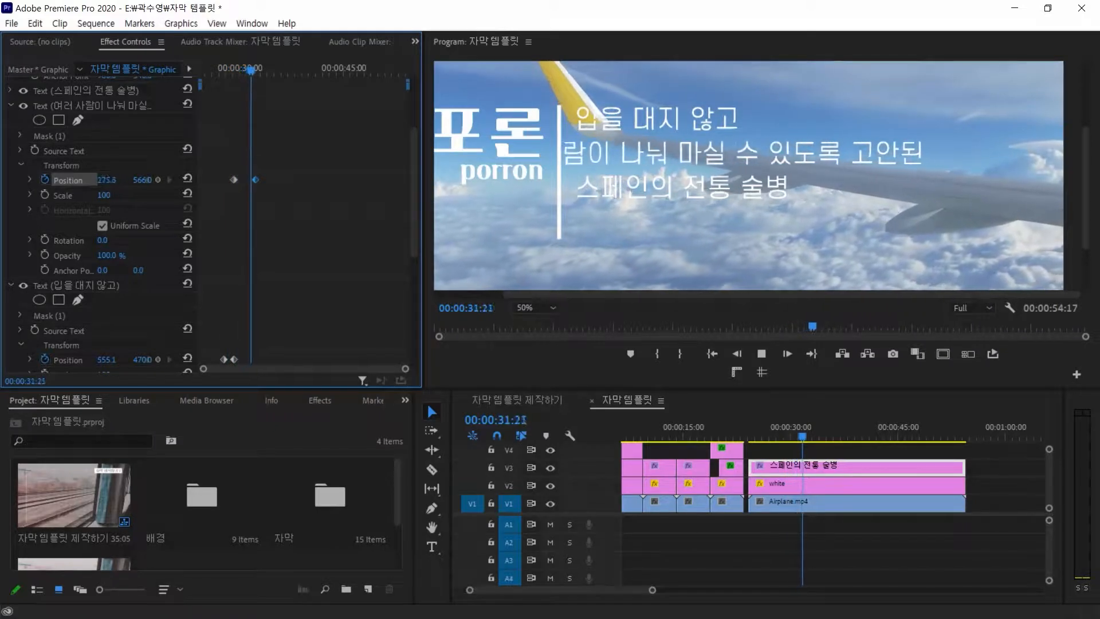
{"action": "key", "text": "space"}
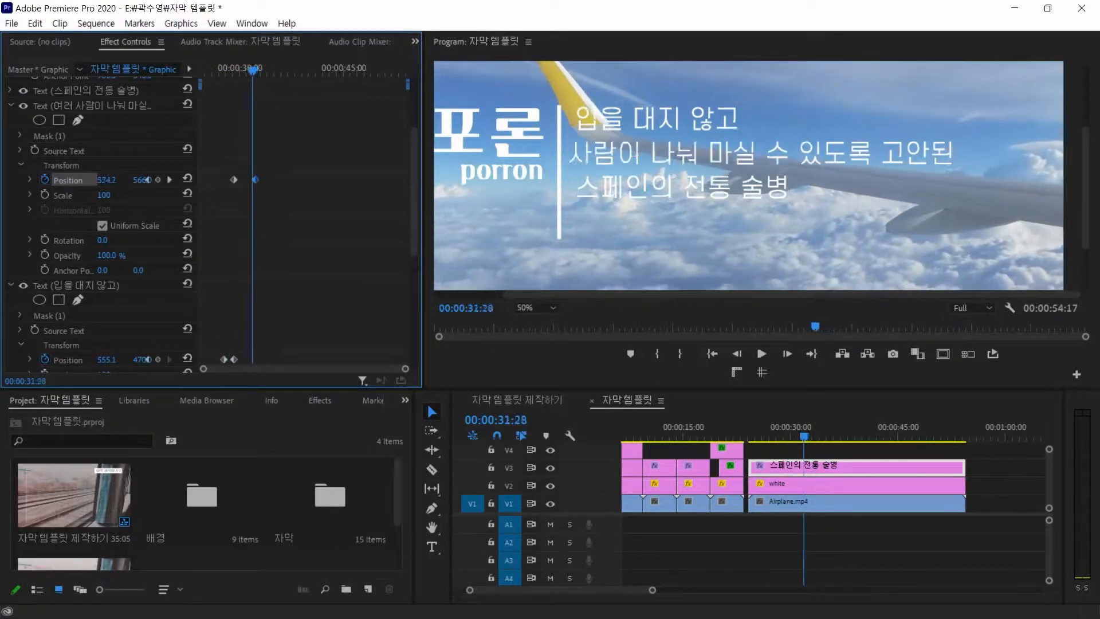
Go to 00:00:32:11, collapse the second line's layer, and open the Transform properties of the 스페인의 전통 술병 text
{"action": "left_click", "coordinate": [170, 180]}
{"action": "scroll", "coordinate": [169, 225], "scroll_direction": "up", "scroll_amount": 5}
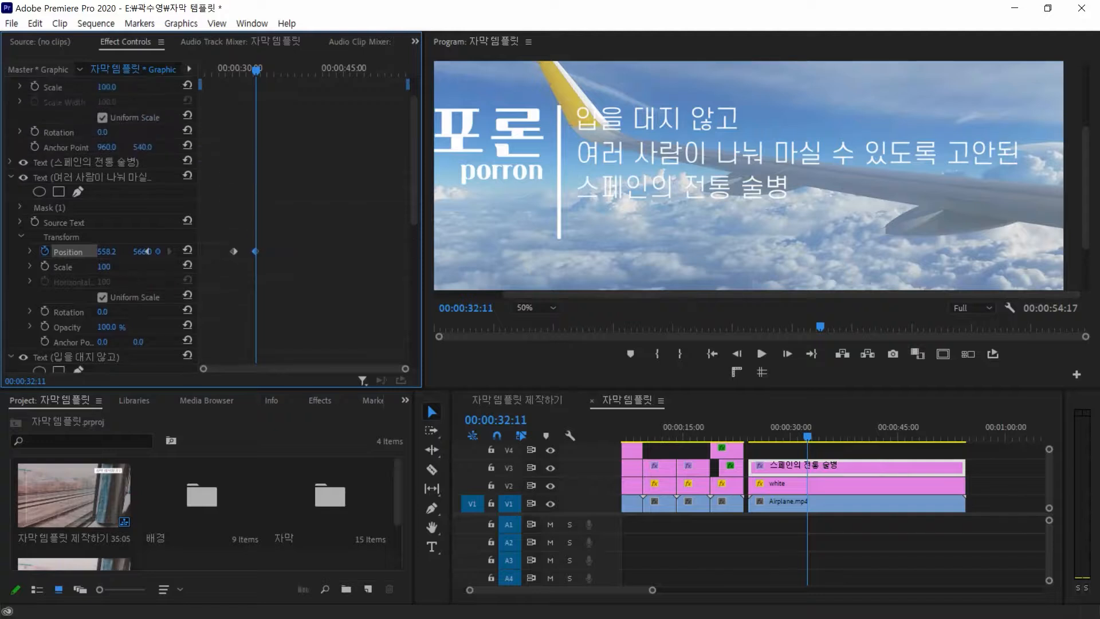
{"action": "left_click", "coordinate": [10, 177]}
{"action": "left_click", "coordinate": [10, 162]}
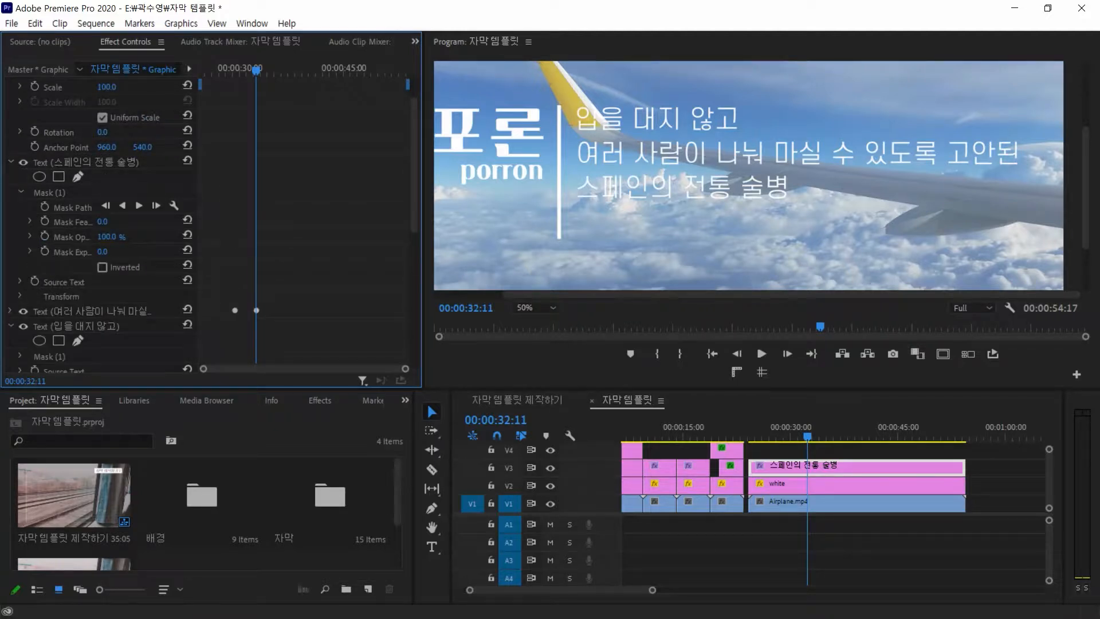
{"action": "left_click", "coordinate": [20, 296]}
{"action": "scroll", "coordinate": [29, 292], "scroll_direction": "down", "scroll_amount": 4}
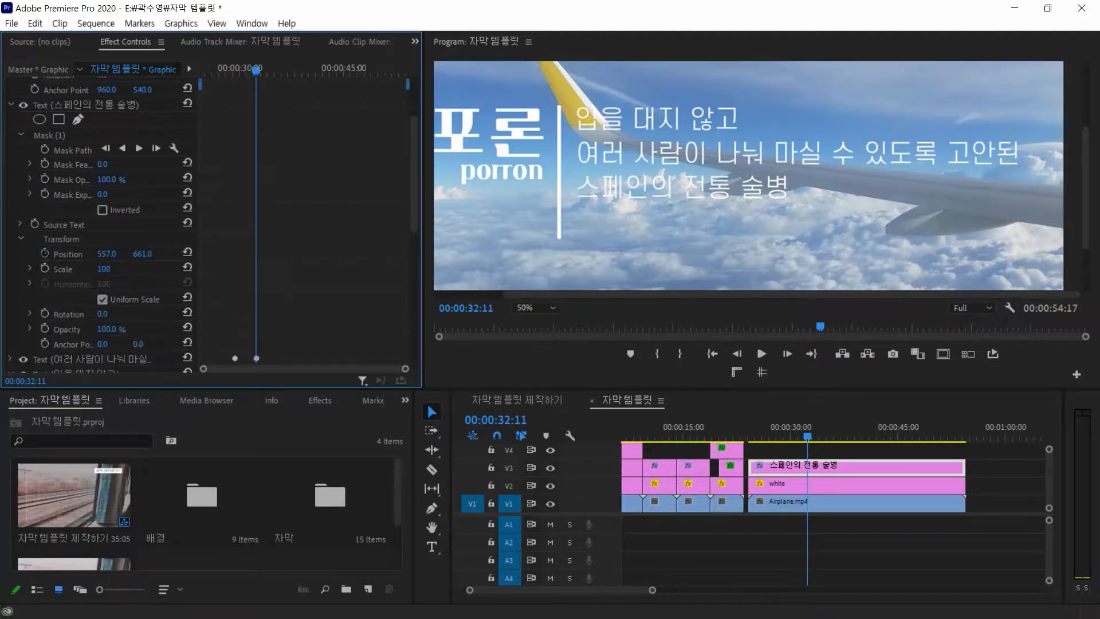
Animate the 스페인의 전통 술병 text's Position from beyond the frame's left edge at 00:00:32:11 to 557.0, 661.0 shortly after
{"action": "left_click", "coordinate": [44, 253]}
{"action": "left_click_drag", "start_coordinate": [255, 254], "coordinate": [265, 254]}
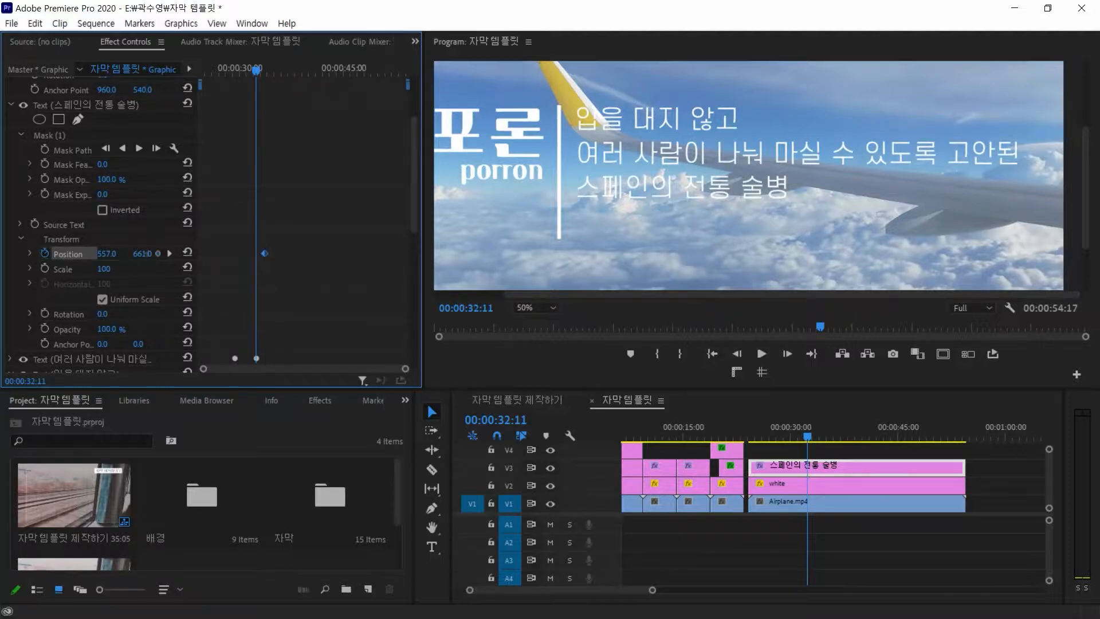
{"action": "left_click_drag", "start_coordinate": [106, 253], "coordinate": [12, 254]}
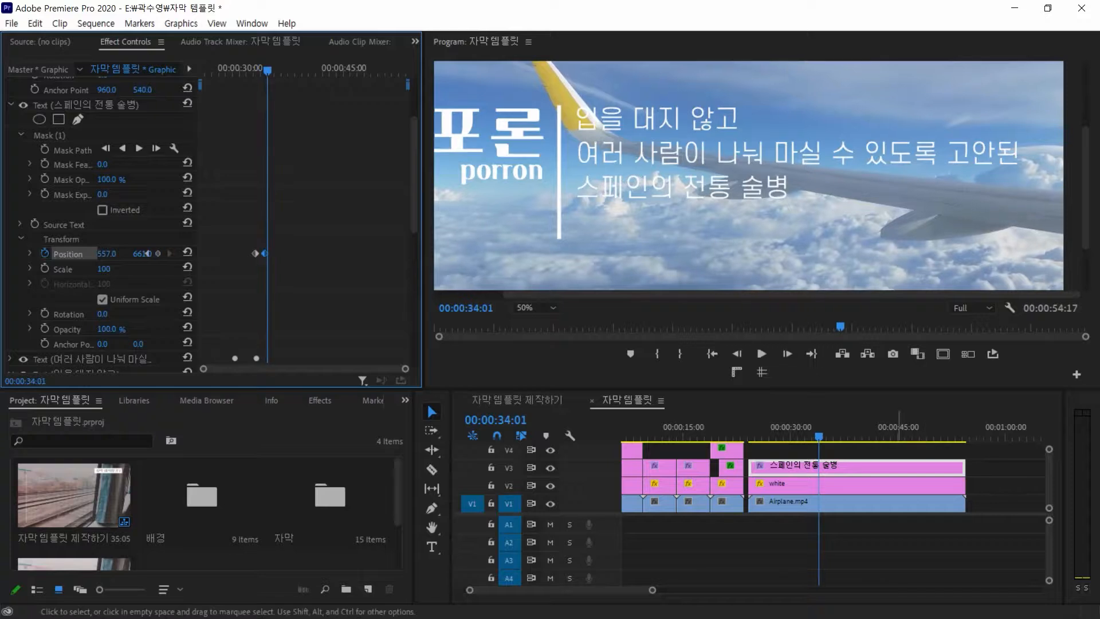
Set the preview zoom to Fit and play the whole caption animation from 00:00:24:03
{"action": "left_click", "coordinate": [900, 545]}
{"action": "key", "text": "minus"}
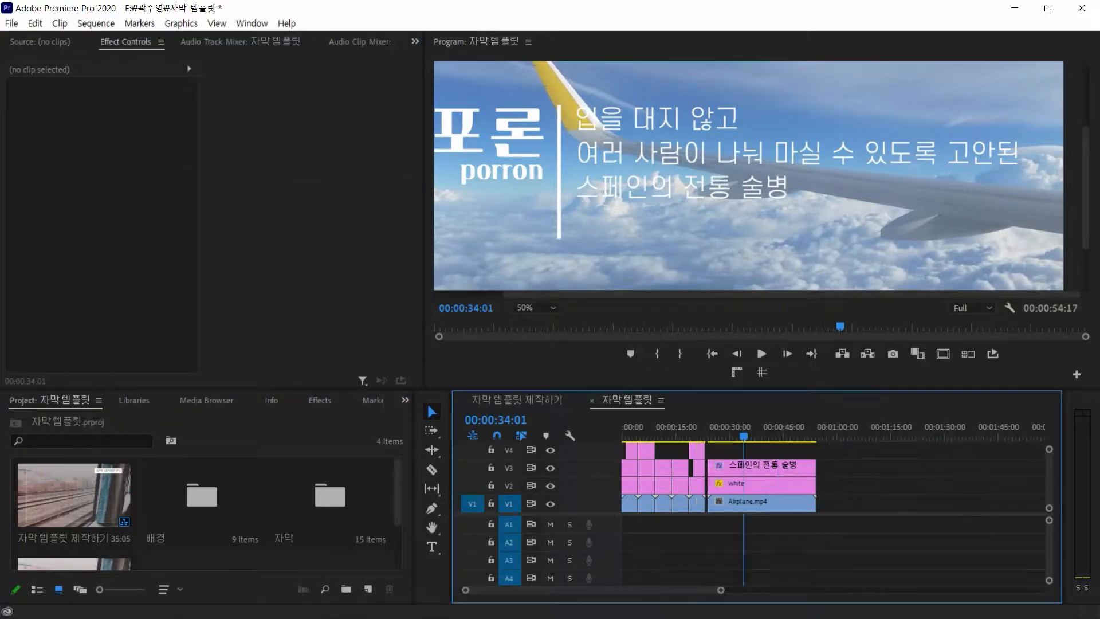
{"action": "left_click", "coordinate": [537, 308]}
{"action": "left_click", "coordinate": [533, 322]}
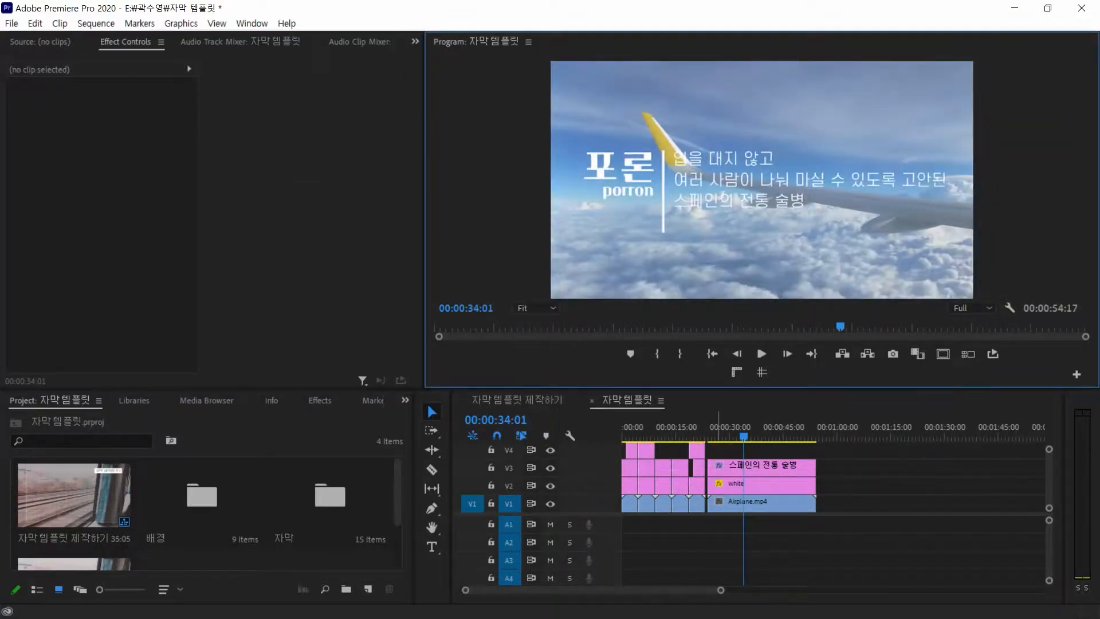
{"action": "left_click", "coordinate": [708, 437]}
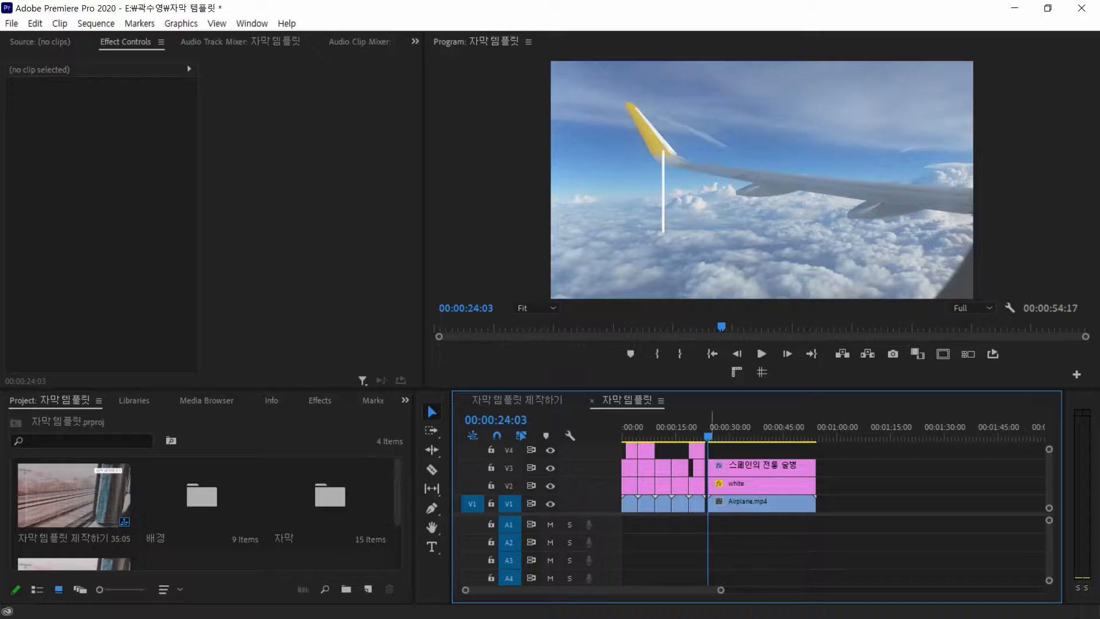
{"action": "key", "text": "space"}
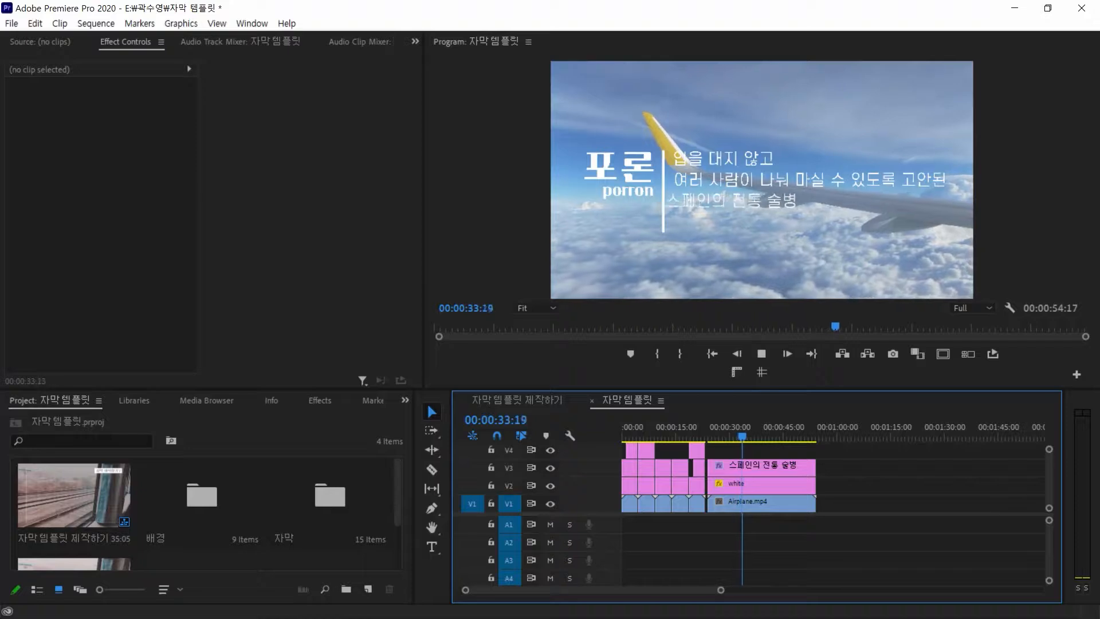
{"action": "key", "text": "space"}
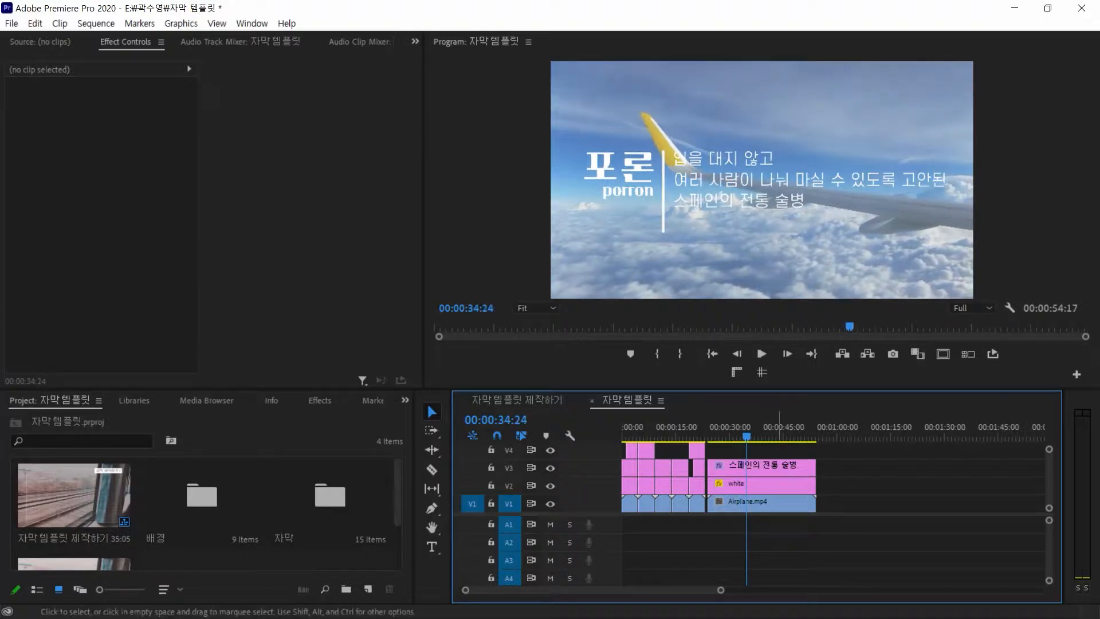
Reselect the caption graphic, collapse its expanded text layers, and select the three description lines together
{"action": "left_click", "coordinate": [763, 469]}
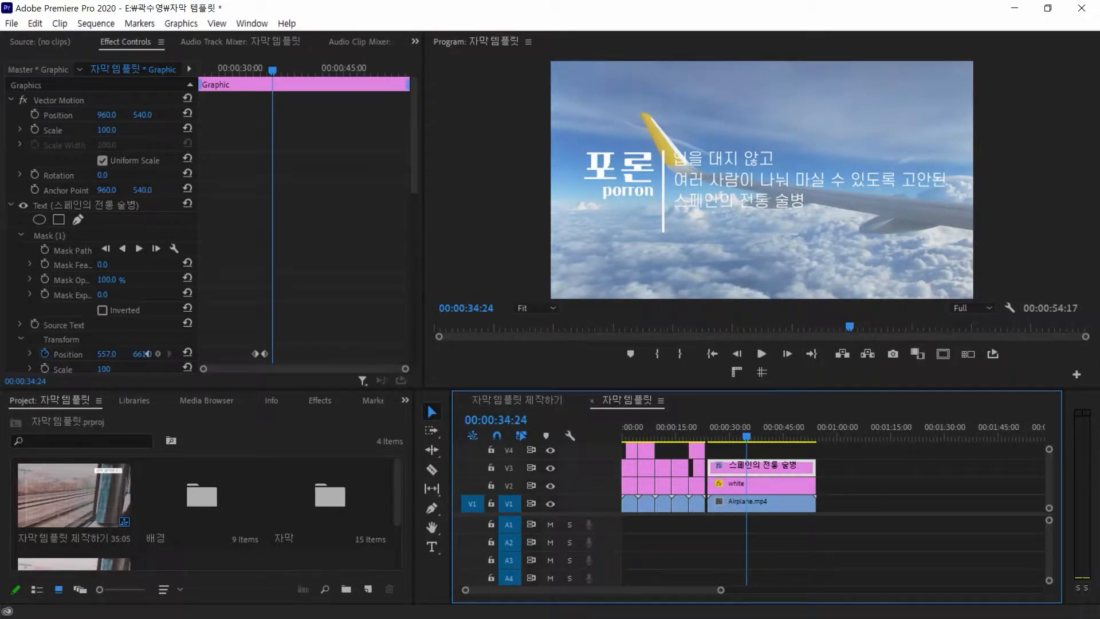
{"action": "left_click", "coordinate": [12, 205]}
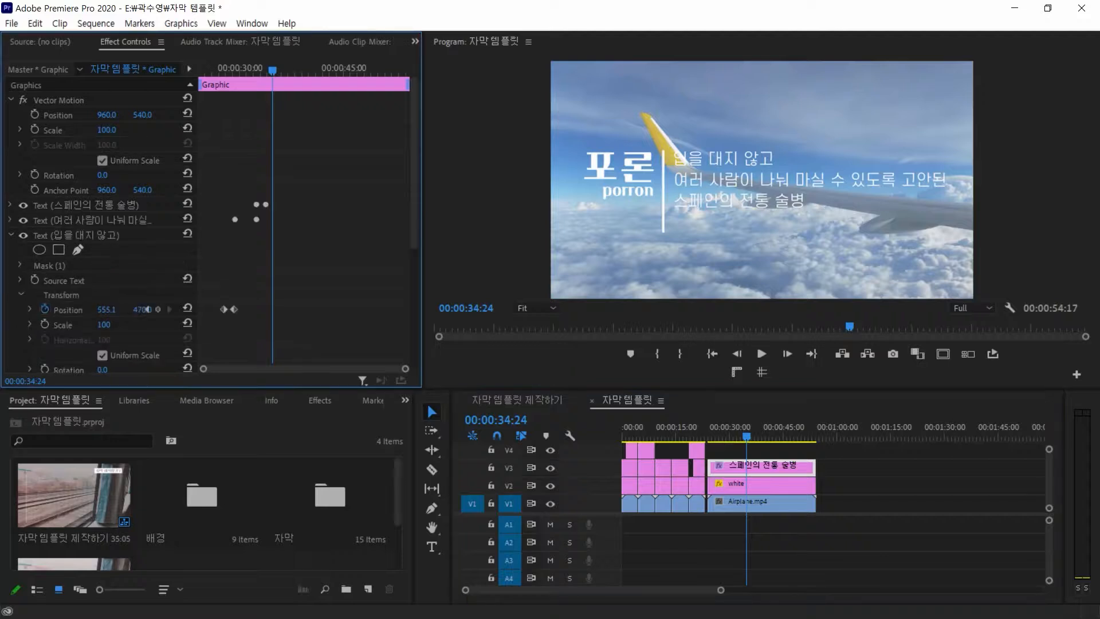
{"action": "left_click", "coordinate": [11, 235]}
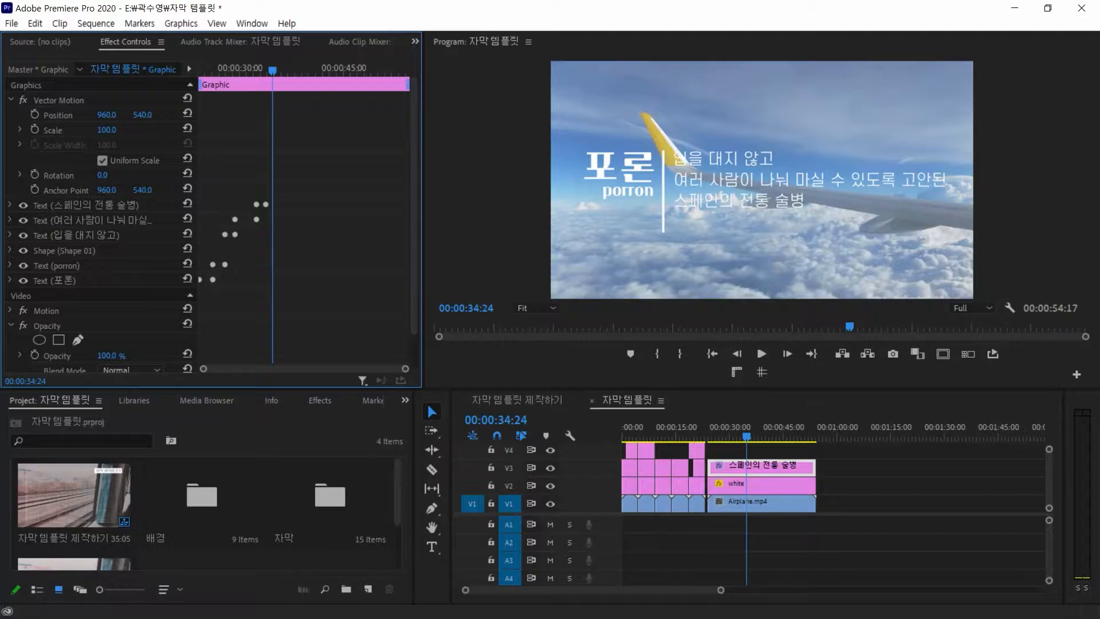
{"action": "left_click", "coordinate": [86, 205]}
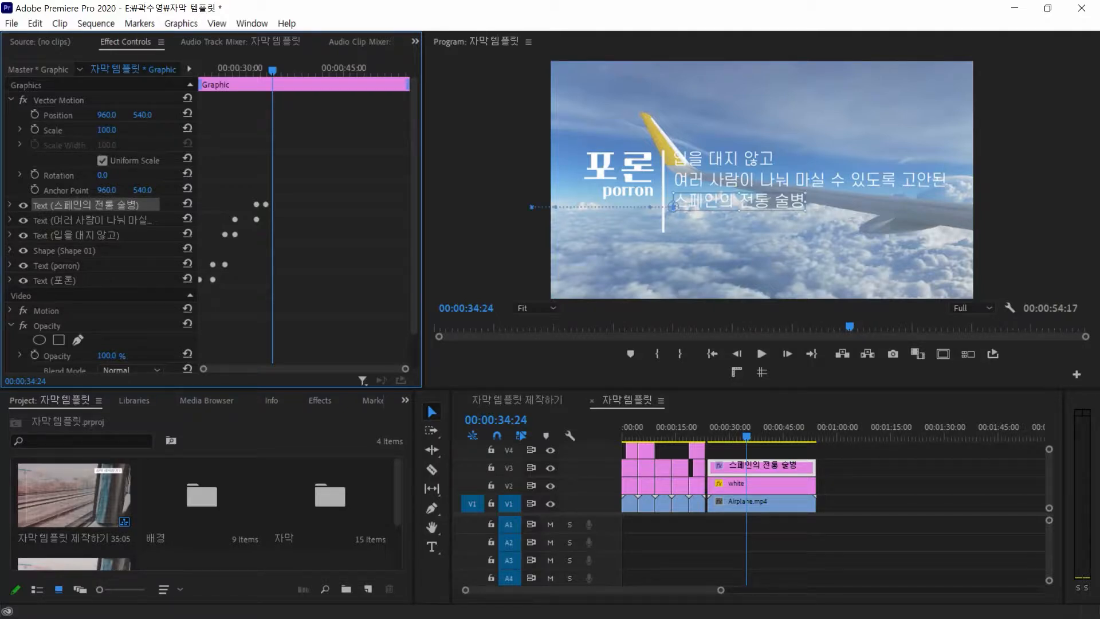
{"action": "left_click", "coordinate": [86, 235], "text": "shift"}
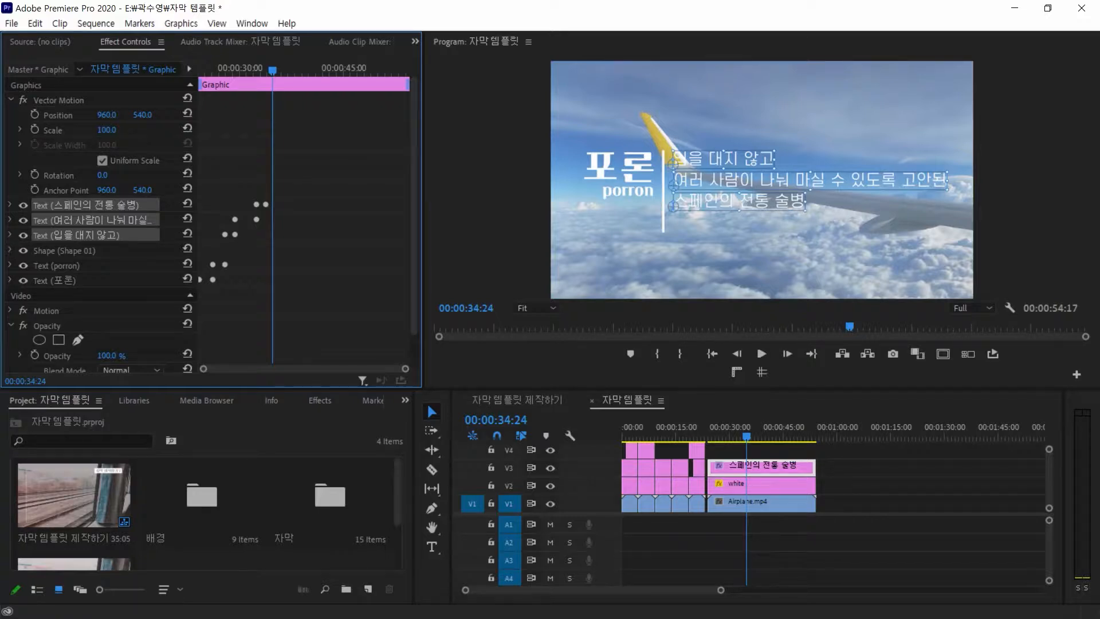
At 00:00:27:26, select the divider line's shape layer and expand it to reach its Transform properties
{"action": "left_click_drag", "start_coordinate": [272, 70], "coordinate": [225, 70]}
{"action": "left_click", "coordinate": [64, 250]}
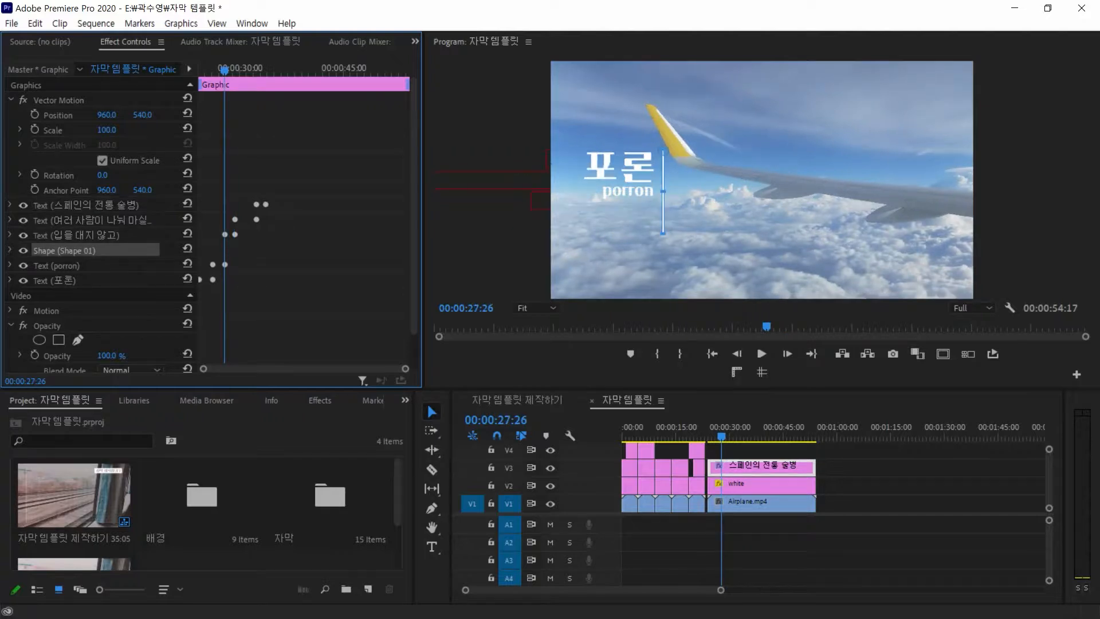
{"action": "left_click", "coordinate": [10, 250]}
{"action": "scroll", "coordinate": [212, 223], "scroll_direction": "down", "scroll_amount": 5}
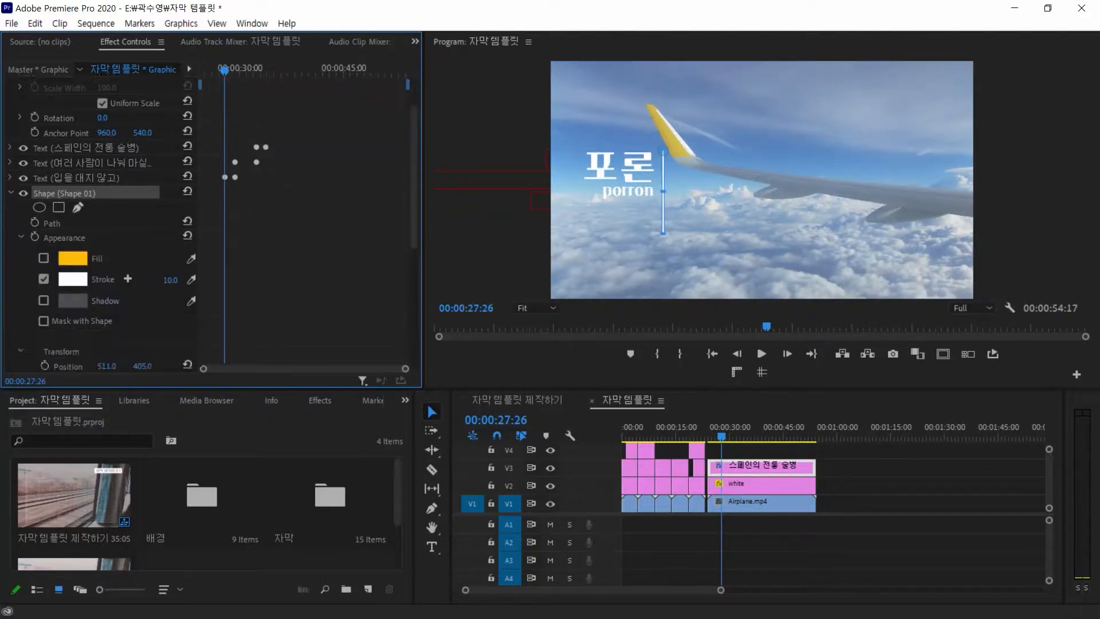
{"action": "scroll", "coordinate": [212, 224], "scroll_direction": "down", "scroll_amount": 2}
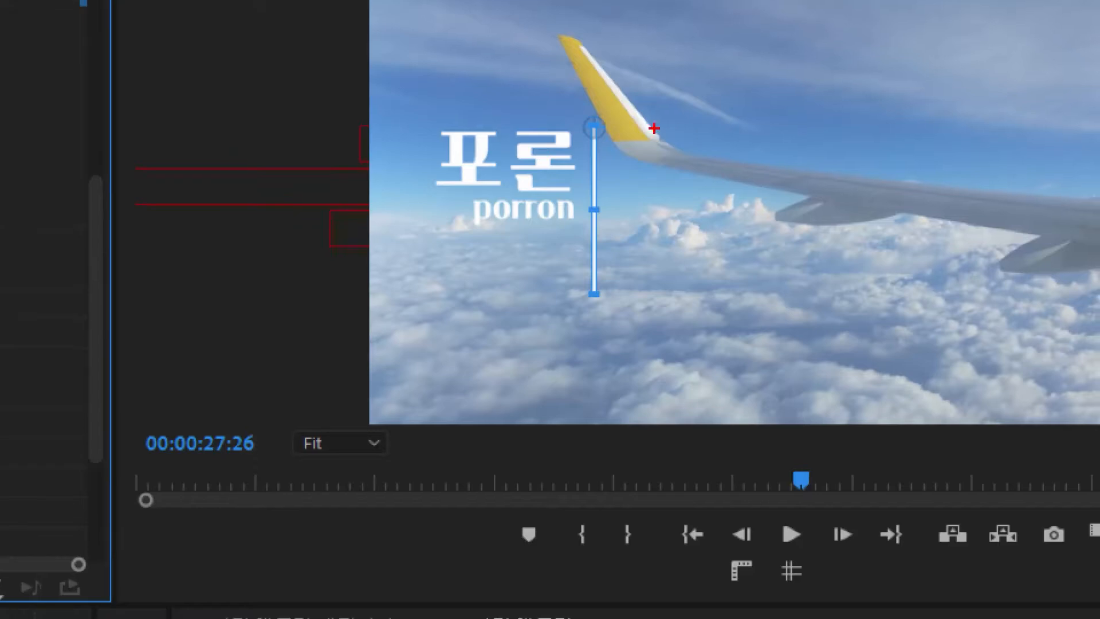
{"action": "left_click_drag", "start_coordinate": [567, 98], "coordinate": [626, 152]}
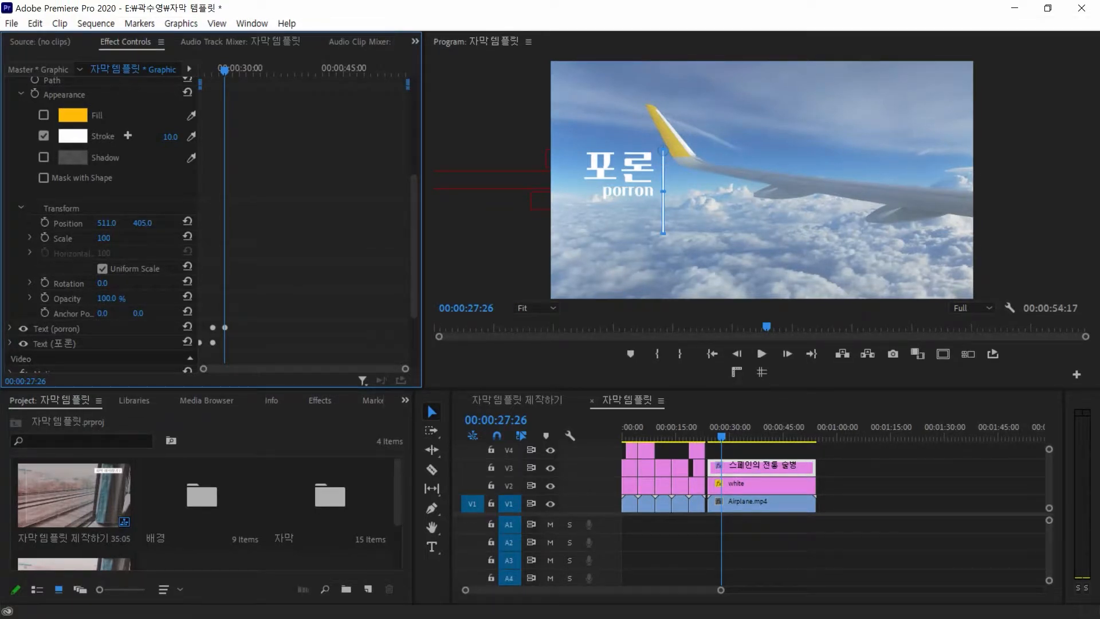
Turn off Uniform Scale for the divider line shape so its height and width scale independently
{"action": "scroll", "coordinate": [218, 224], "scroll_direction": "up", "scroll_amount": 3}
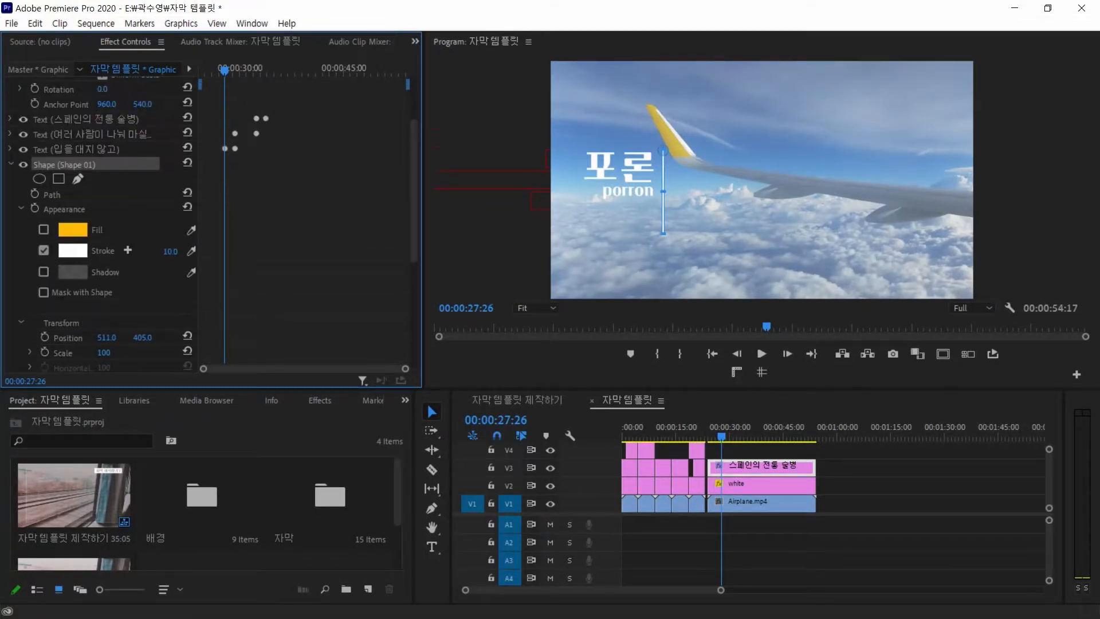
{"action": "scroll", "coordinate": [98, 218], "scroll_direction": "down", "scroll_amount": 3}
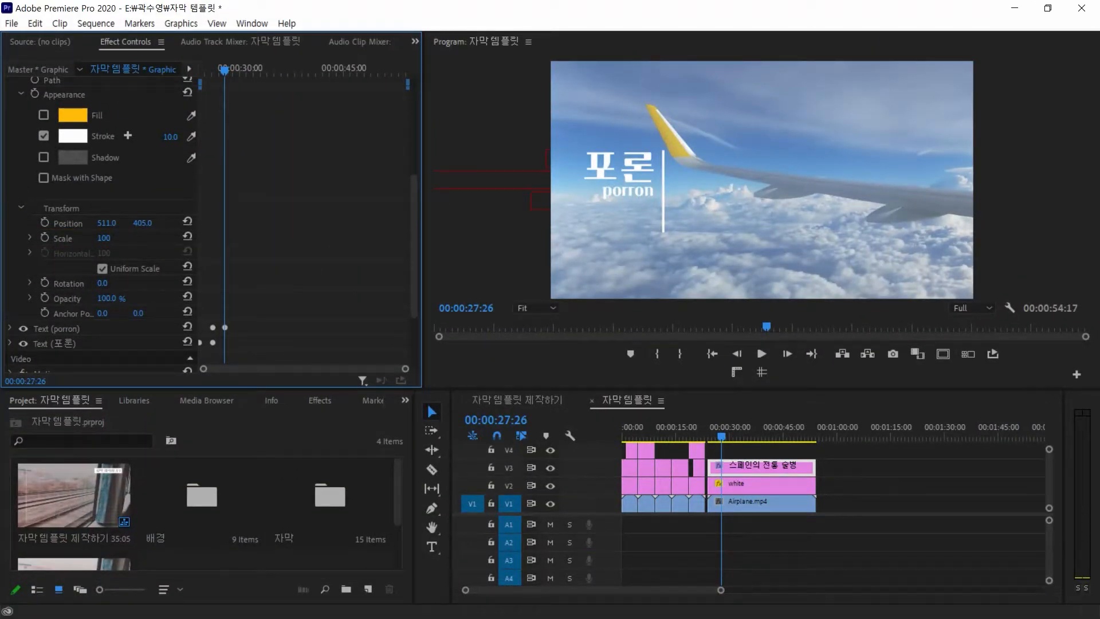
{"action": "mouse_move", "coordinate": [104, 238]}
{"action": "left_mouse_down"}
{"action": "mouse_move", "coordinate": [86, 238]}
{"action": "mouse_move", "coordinate": [367, 239]}
{"action": "mouse_move", "coordinate": [66, 239]}
{"action": "mouse_move", "coordinate": [172, 238]}
{"action": "mouse_move", "coordinate": [103, 239]}
{"action": "left_mouse_up"}
{"action": "left_click", "coordinate": [102, 269]}
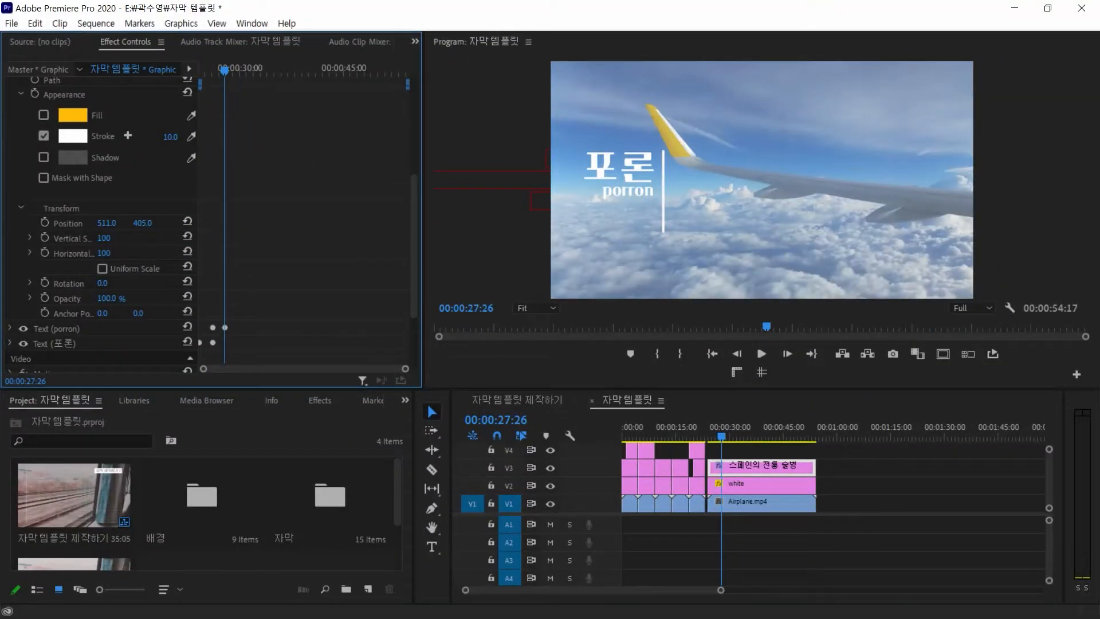
Try changing the divider line's vertical and horizontal scale separately, undoing each change
{"action": "mouse_move", "coordinate": [103, 237]}
{"action": "left_mouse_down"}
{"action": "mouse_move", "coordinate": [161, 238]}
{"action": "mouse_move", "coordinate": [64, 238]}
{"action": "mouse_move", "coordinate": [224, 243]}
{"action": "left_mouse_up"}
{"action": "key", "text": "ctrl+z"}
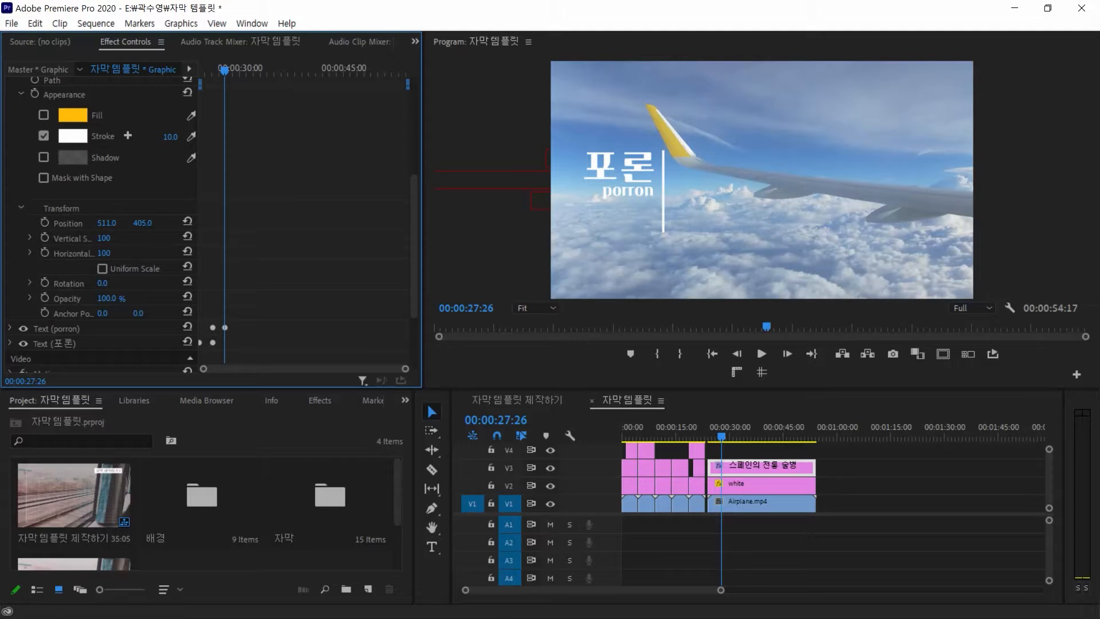
{"action": "left_click_drag", "start_coordinate": [104, 253], "coordinate": [154, 238]}
{"action": "key", "text": "ctrl+z"}
Animate the divider line's vertical scale from 0 at 00:00:27:26 to 100 at 00:00:29:02
{"action": "left_click", "coordinate": [103, 238]}
{"action": "type", "text": "0"}
{"action": "key", "text": "Return"}
{"action": "left_click", "coordinate": [44, 238]}
{"action": "key", "text": "space"}
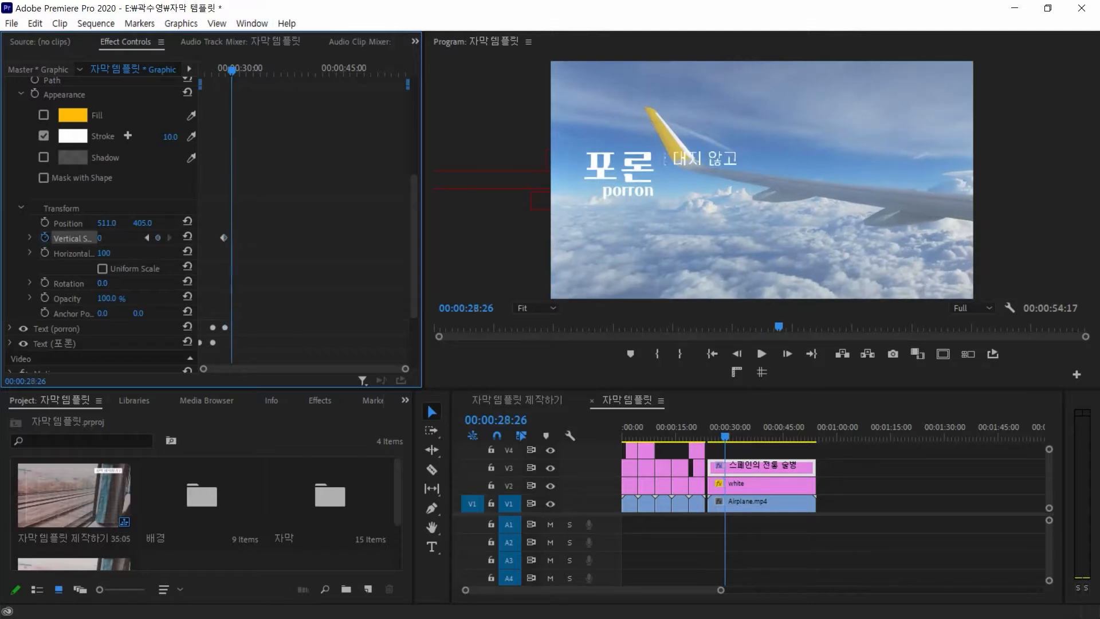
{"action": "left_click", "coordinate": [99, 238]}
{"action": "type", "text": "100"}
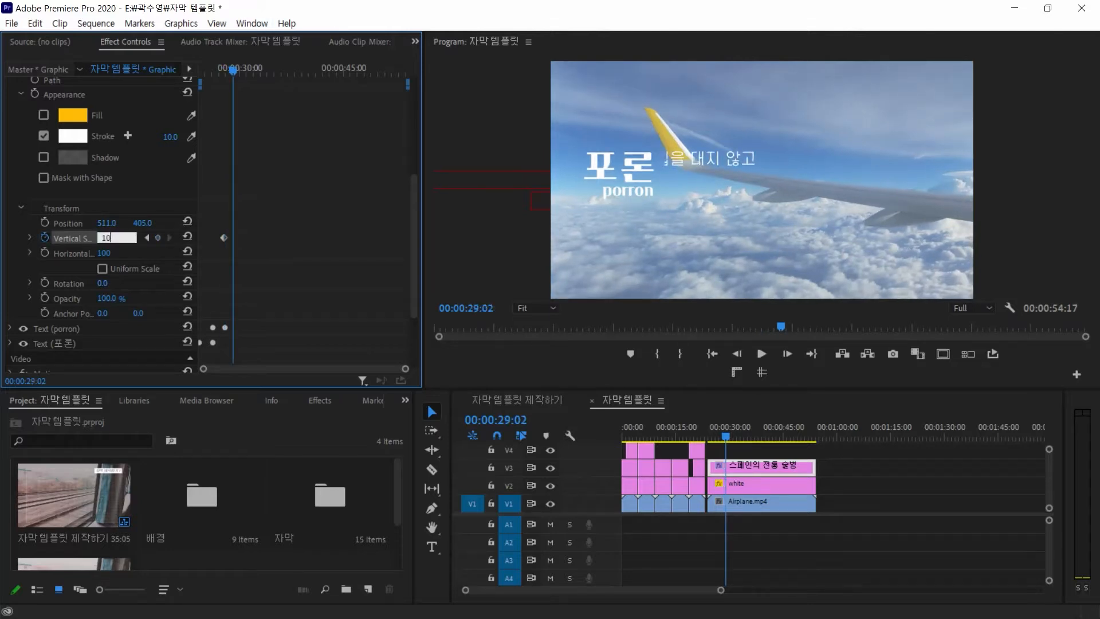
{"action": "key", "text": "Return"}
Collapse the divider line's shape layer and expand the three description text layers to reach their Position keyframes
{"action": "scroll", "coordinate": [103, 230], "scroll_direction": "up", "scroll_amount": 5}
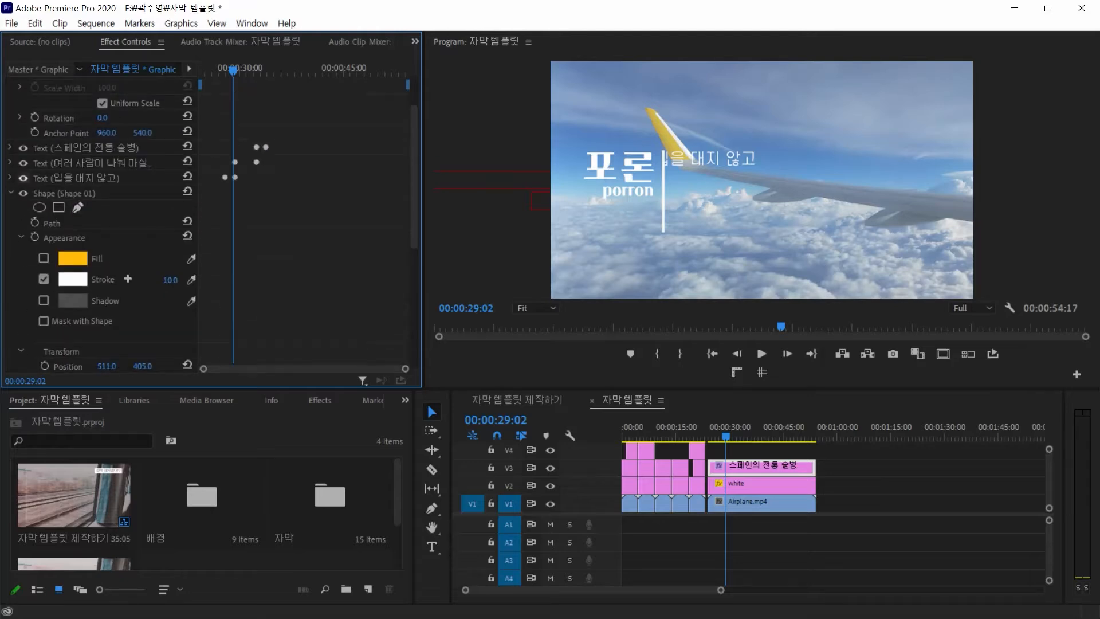
{"action": "left_click", "coordinate": [11, 193]}
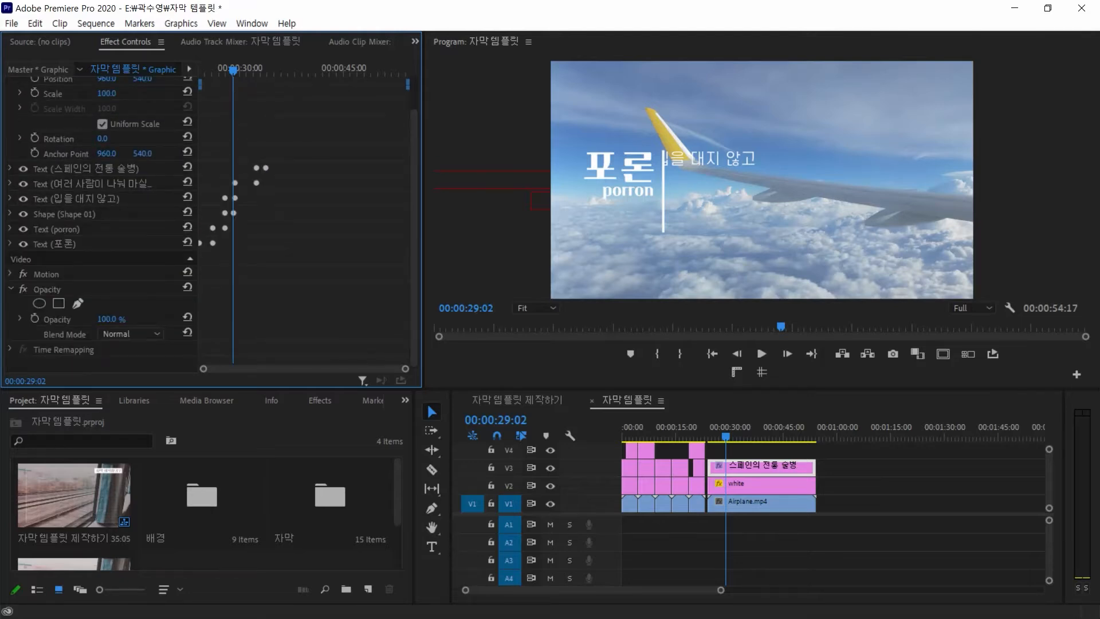
{"action": "left_click", "coordinate": [9, 198]}
{"action": "left_click", "coordinate": [9, 183]}
{"action": "left_click", "coordinate": [9, 169]}
{"action": "scroll", "coordinate": [143, 317], "scroll_direction": "down", "scroll_amount": 4}
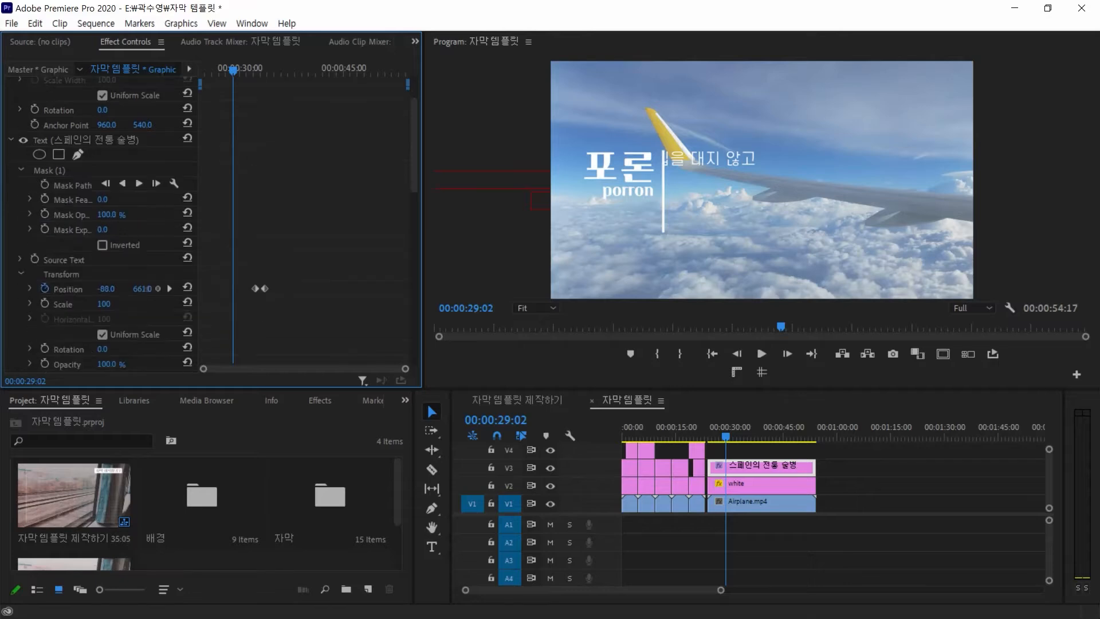
Maximize the effect settings view and collapse the mask settings of the 스페인의 전통 술병 text
{"action": "key", "text": "grave"}
{"action": "scroll", "coordinate": [95, 321], "scroll_direction": "down", "scroll_amount": 3}
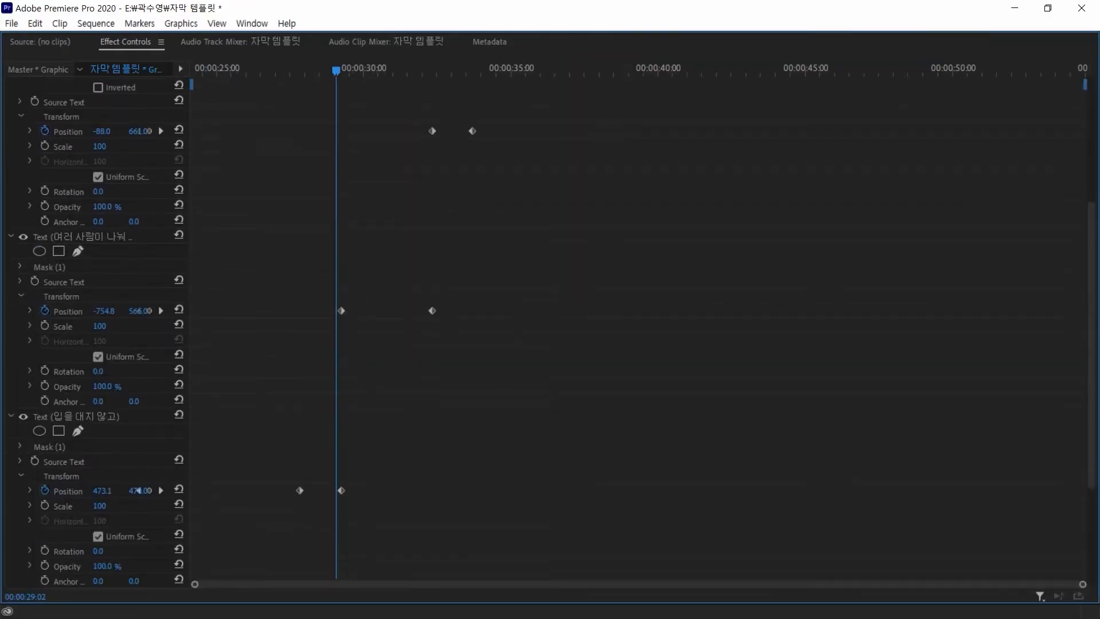
{"action": "scroll", "coordinate": [95, 321], "scroll_direction": "up", "scroll_amount": 1}
{"action": "scroll", "coordinate": [138, 518], "scroll_direction": "up", "scroll_amount": 6}
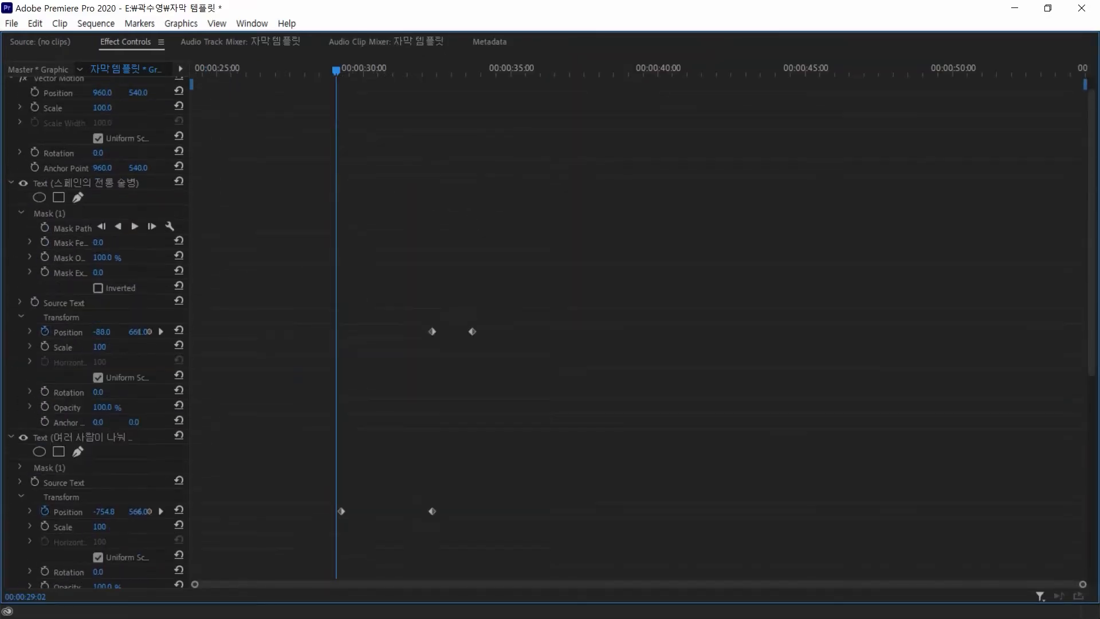
{"action": "left_click", "coordinate": [21, 212]}
{"action": "scroll", "coordinate": [148, 257], "scroll_direction": "down", "scroll_amount": 8}
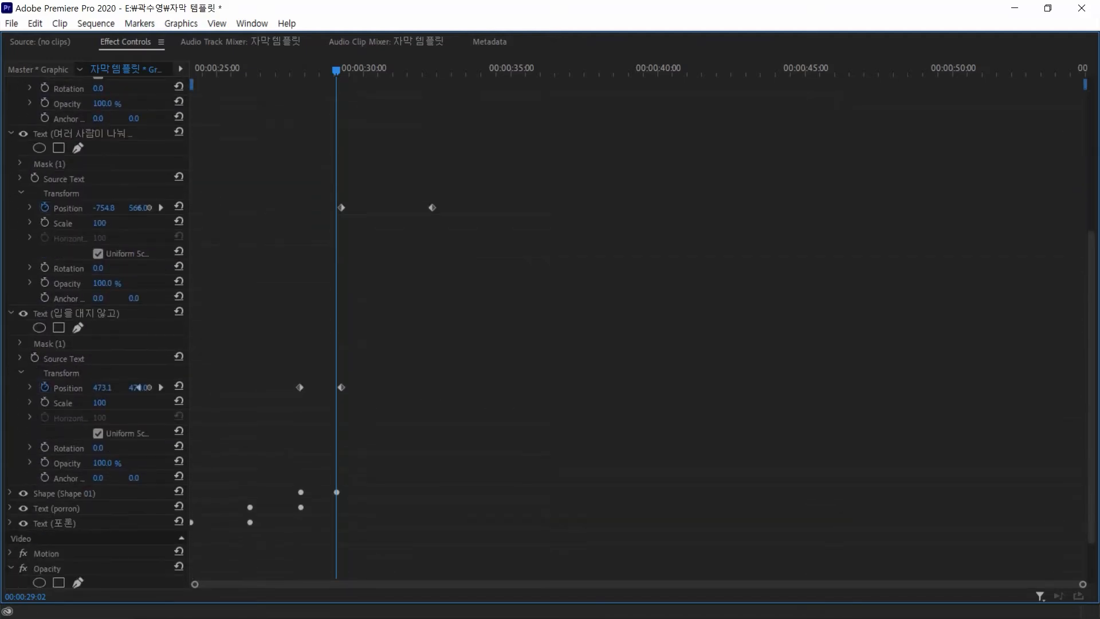
{"action": "scroll", "coordinate": [95, 332], "scroll_direction": "up", "scroll_amount": 5}
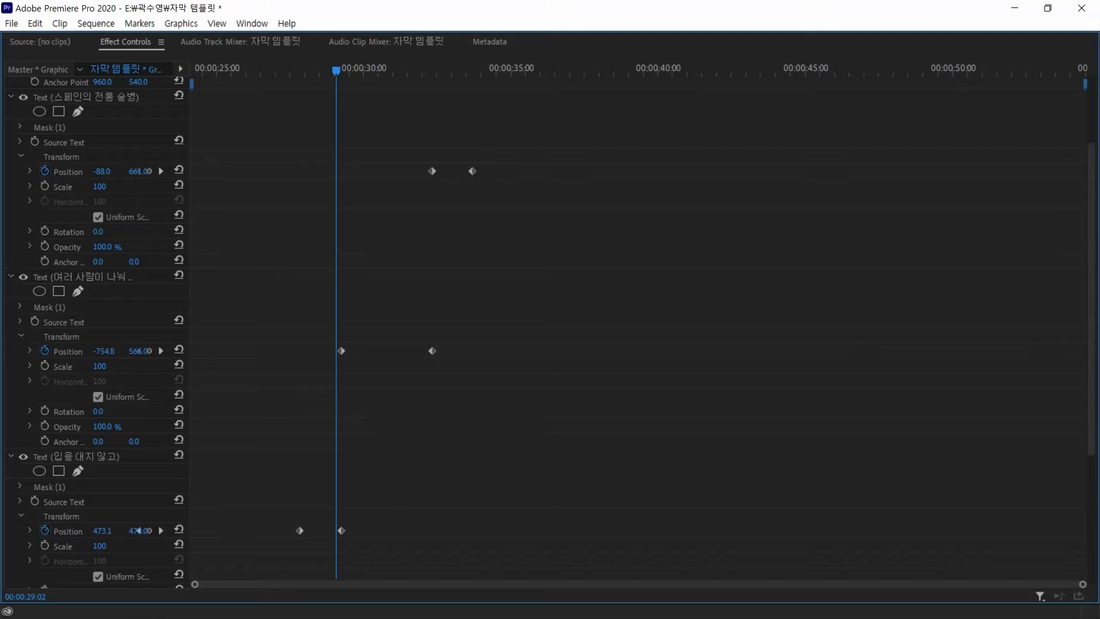
Shift the Position keyframes of all three description lines together so the 입을 대지 않고 line starts at 00:00:29:02
{"action": "left_click_drag", "start_coordinate": [527, 129], "coordinate": [237, 554]}
{"action": "scroll", "coordinate": [95, 332], "scroll_direction": "down", "scroll_amount": 6}
{"action": "left_click_drag", "start_coordinate": [300, 345], "coordinate": [336, 344]}
{"action": "scroll", "coordinate": [95, 332], "scroll_direction": "up", "scroll_amount": 6}
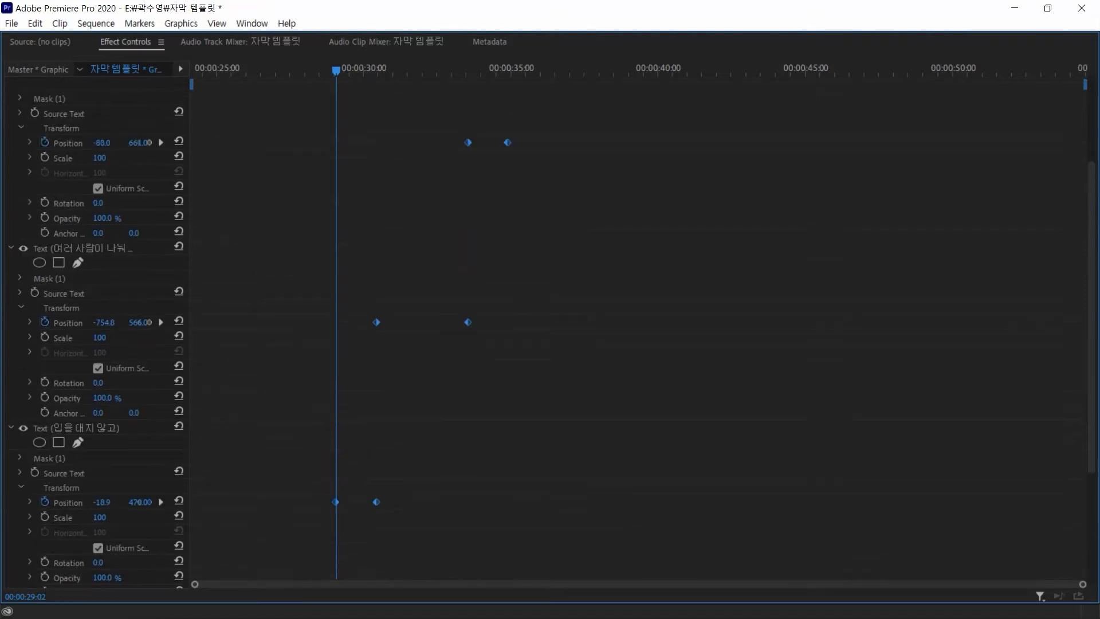
Restore the normal workspace layout, deselect the caption graphic and play the caption animation from its beginning
{"action": "key", "text": "grave"}
{"action": "left_click", "coordinate": [873, 487]}
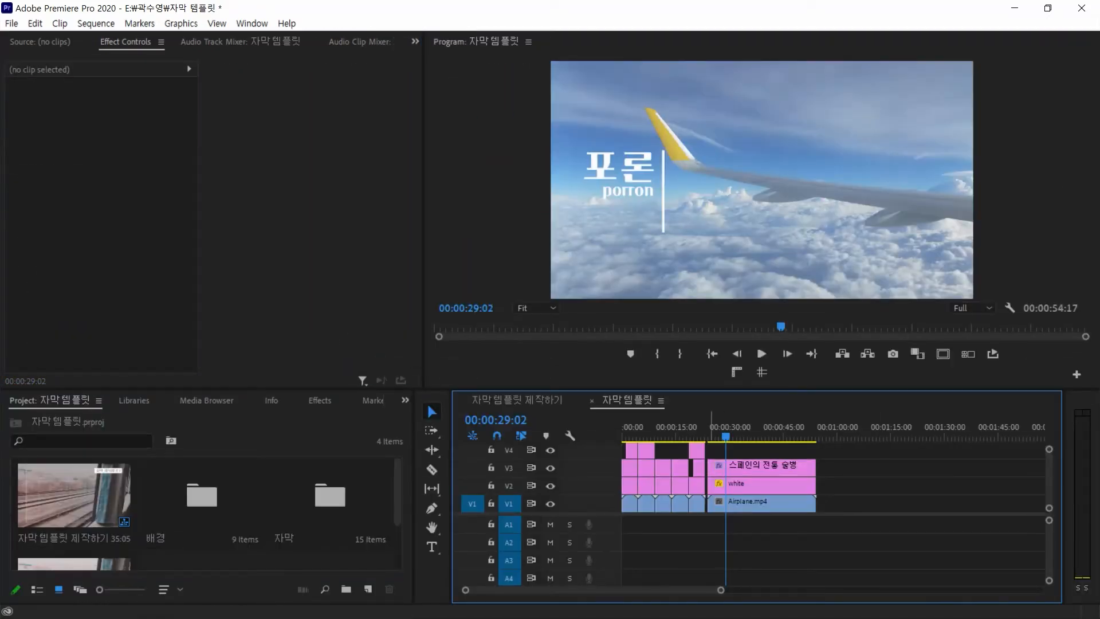
{"action": "left_click", "coordinate": [709, 431]}
{"action": "key", "text": "space"}
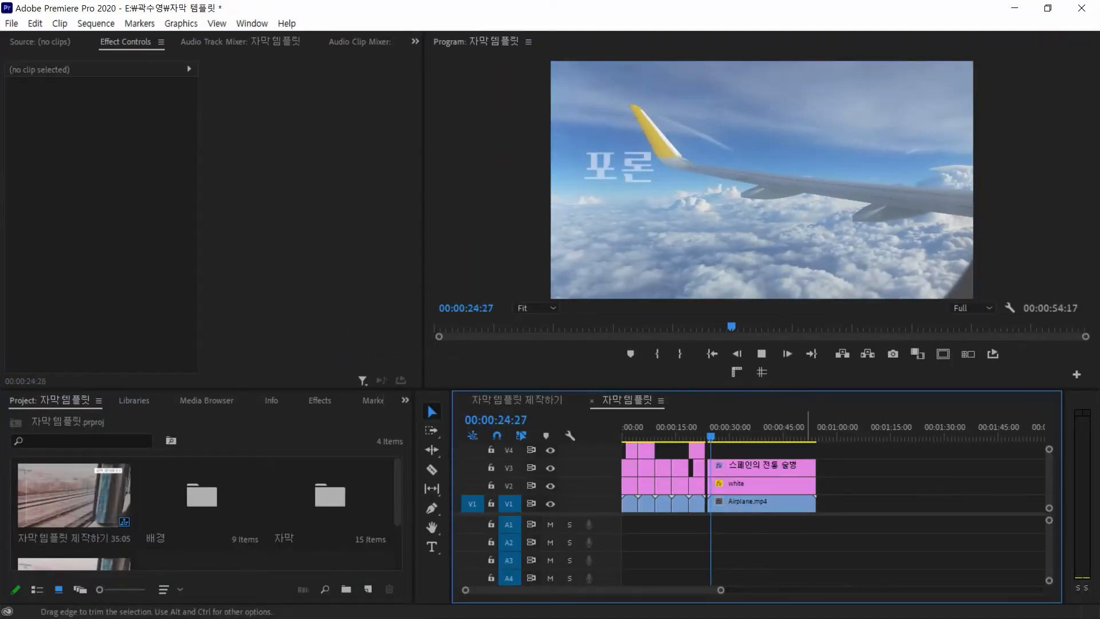